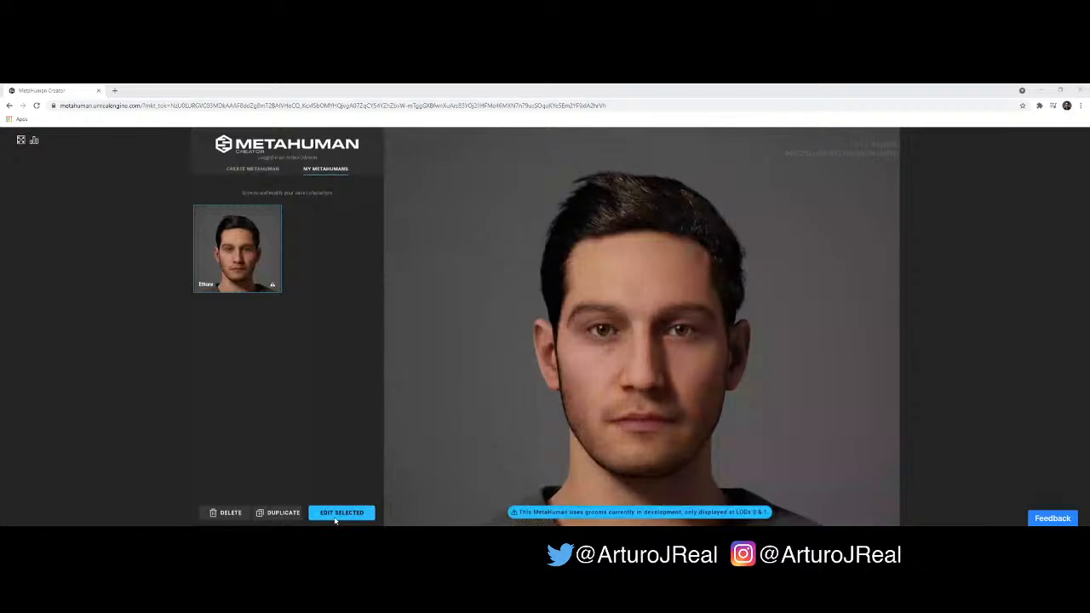
click(336, 517)
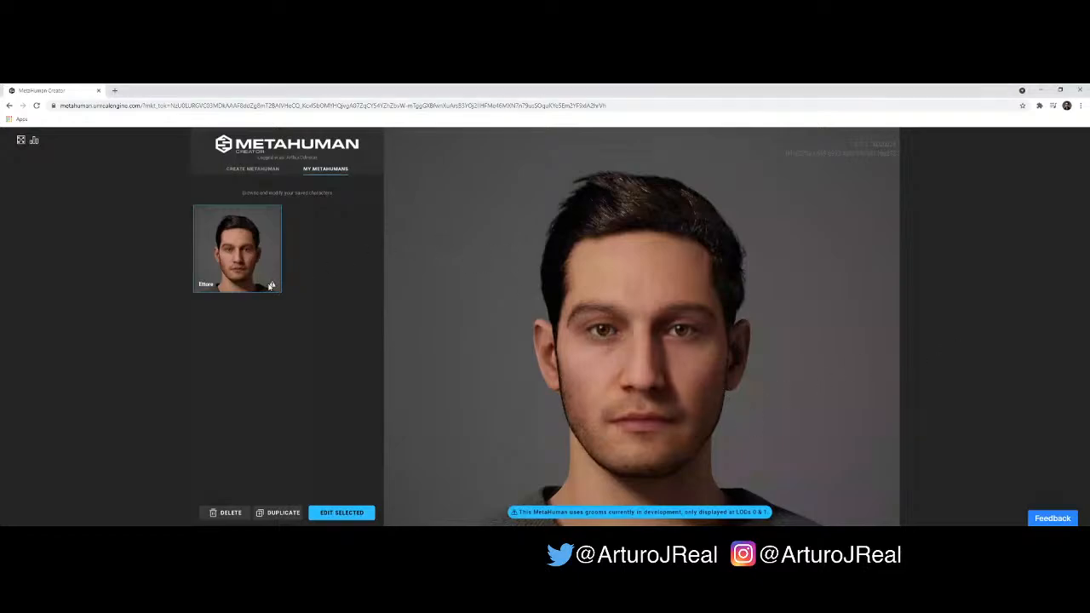
mouse_move(270, 287)
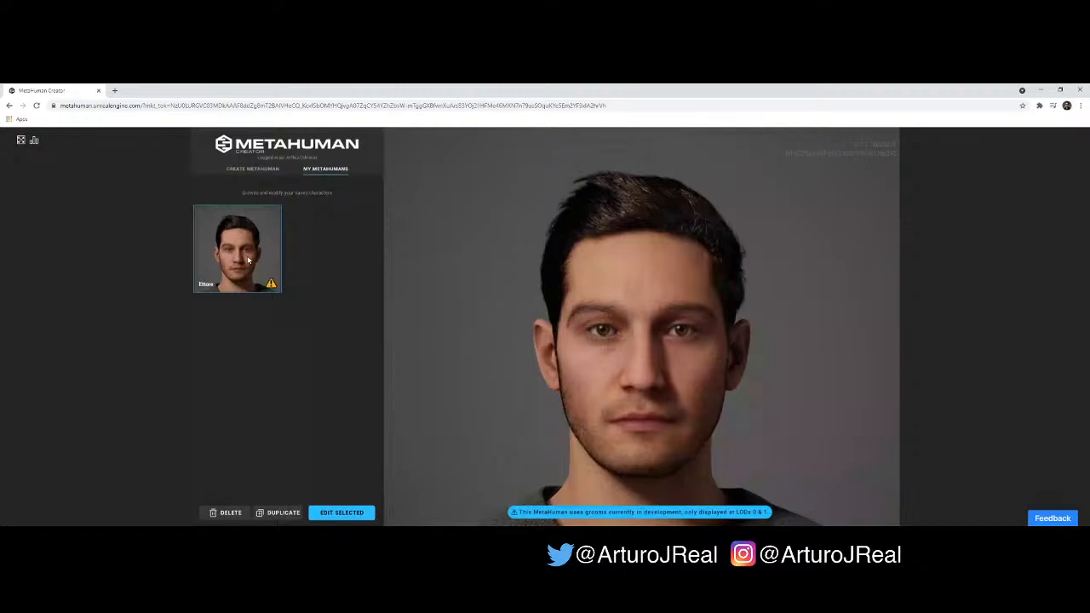
click(224, 514)
click(231, 511)
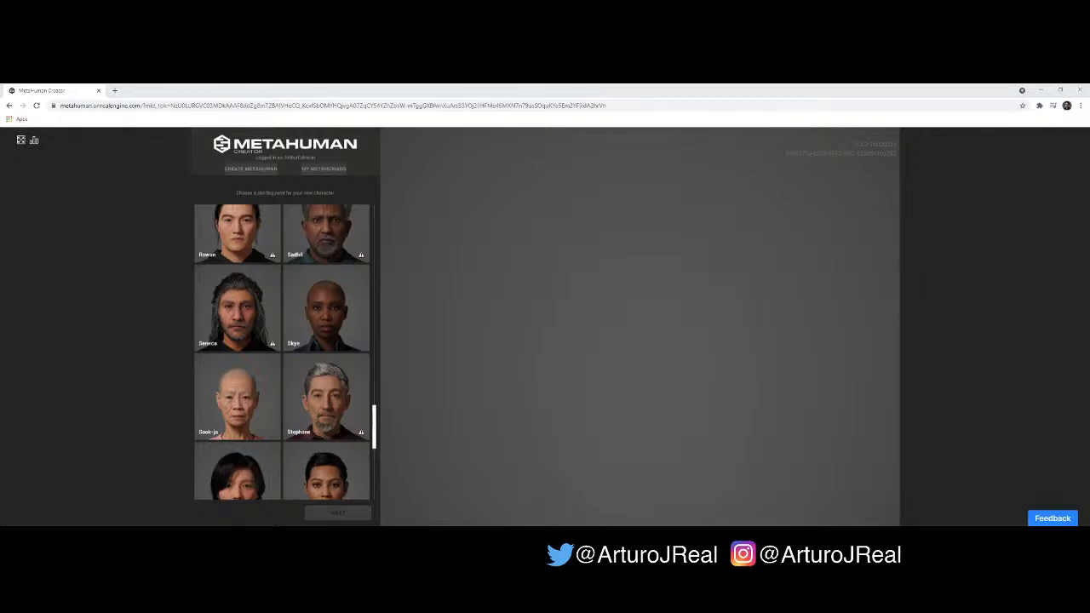
click(332, 510)
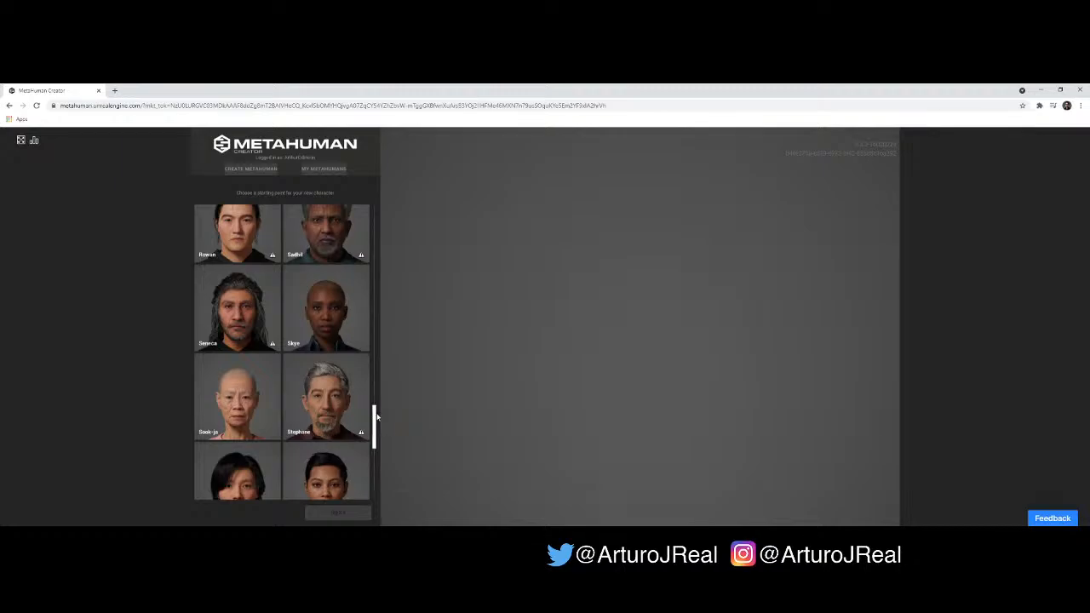
- Browse the whole collection of preset characters offered as starting points for a new MetaHuman, from Ada through to the end
drag(377, 414, 381, 214)
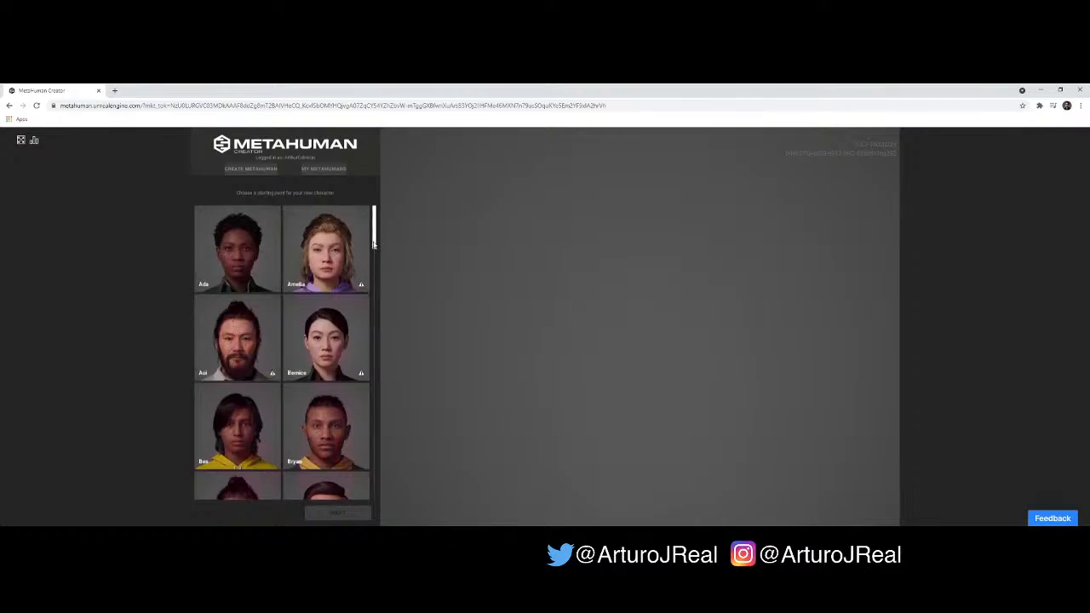
scroll(373, 245, down, 1)
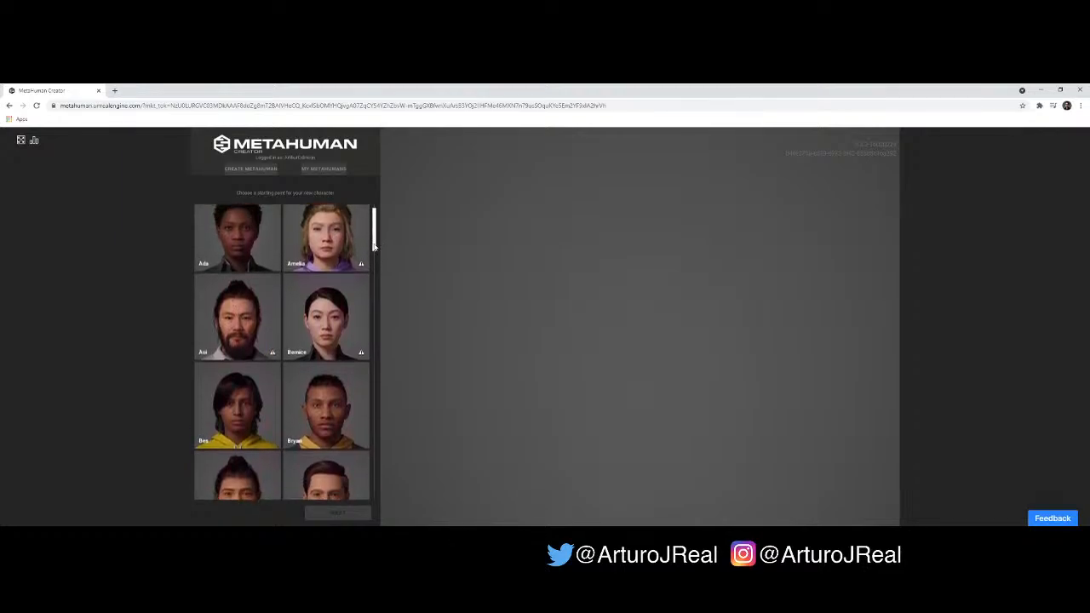
scroll(375, 249, down, 3)
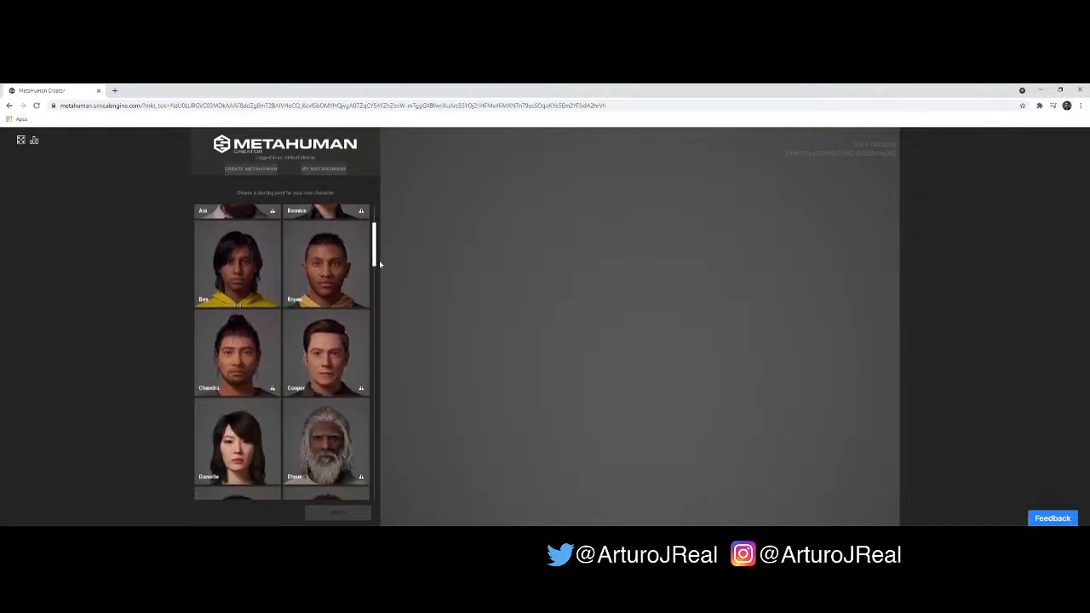
scroll(380, 268, down, 4)
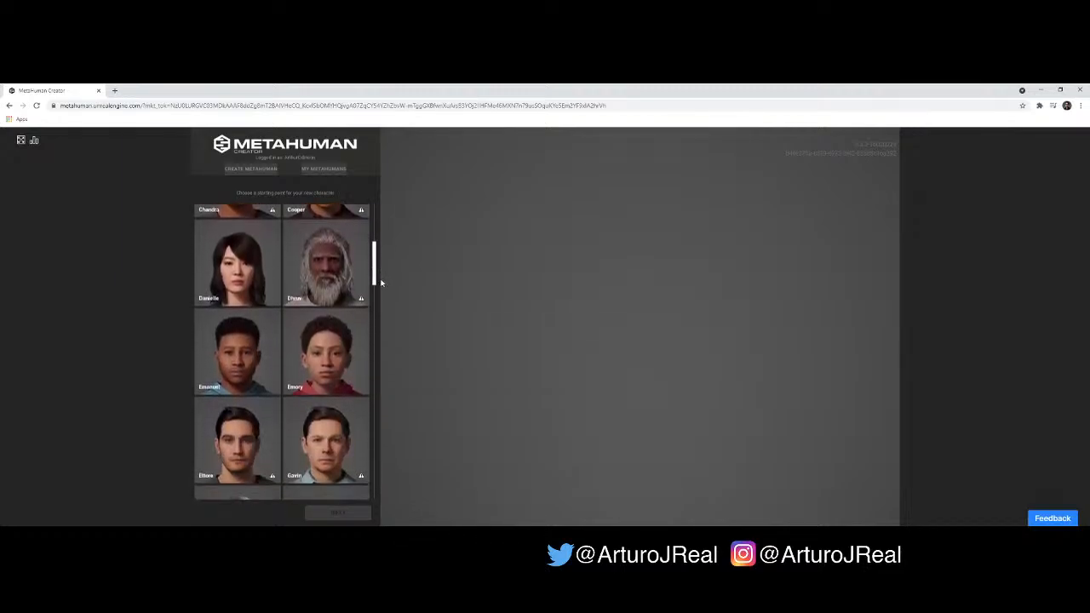
scroll(381, 286, down, 4)
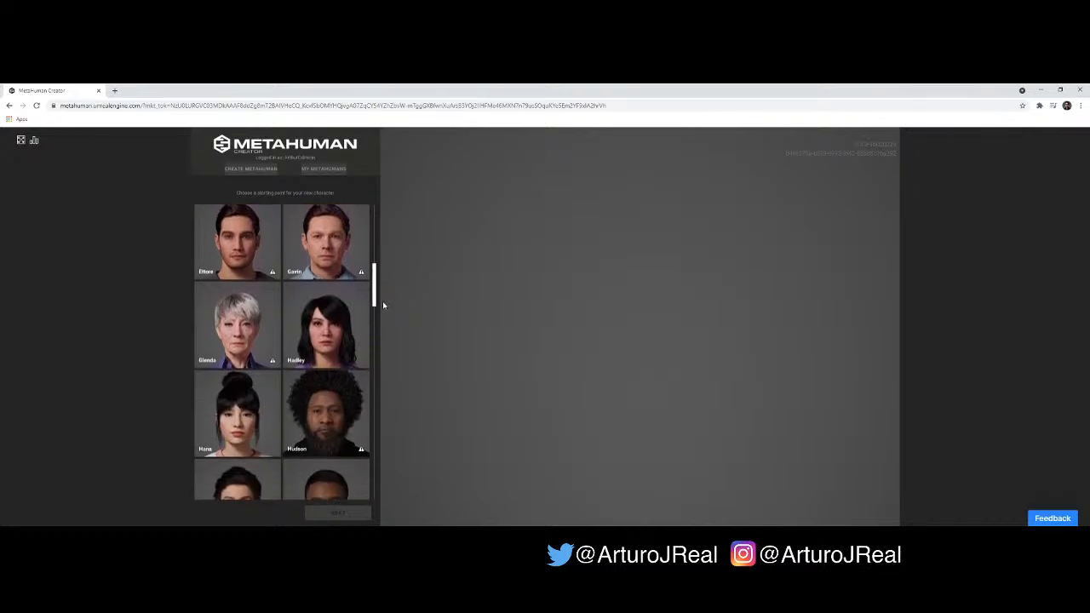
scroll(384, 309, down, 4)
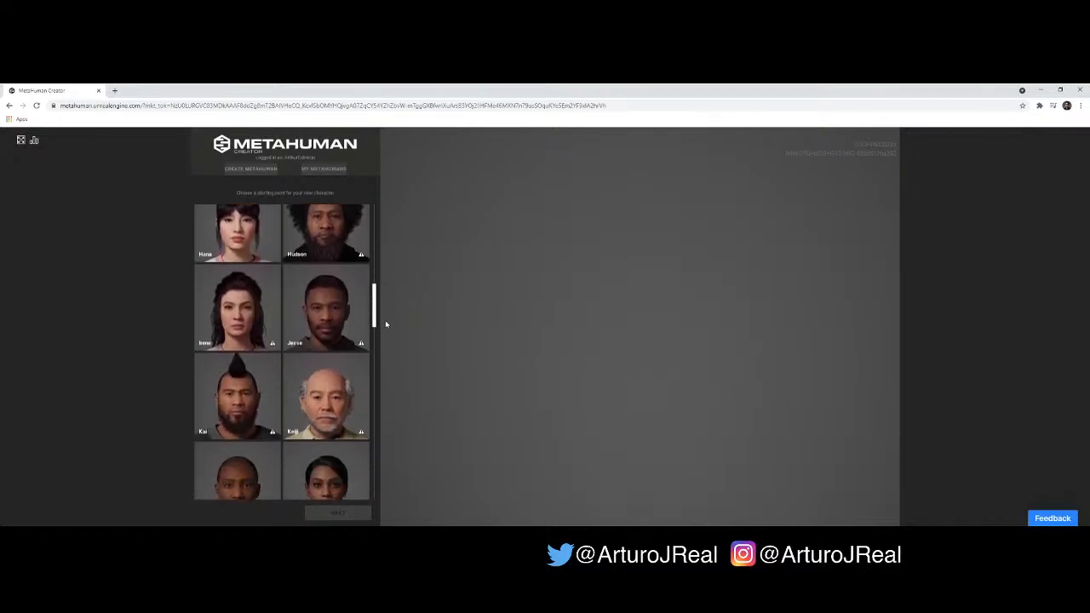
scroll(385, 326, down, 3)
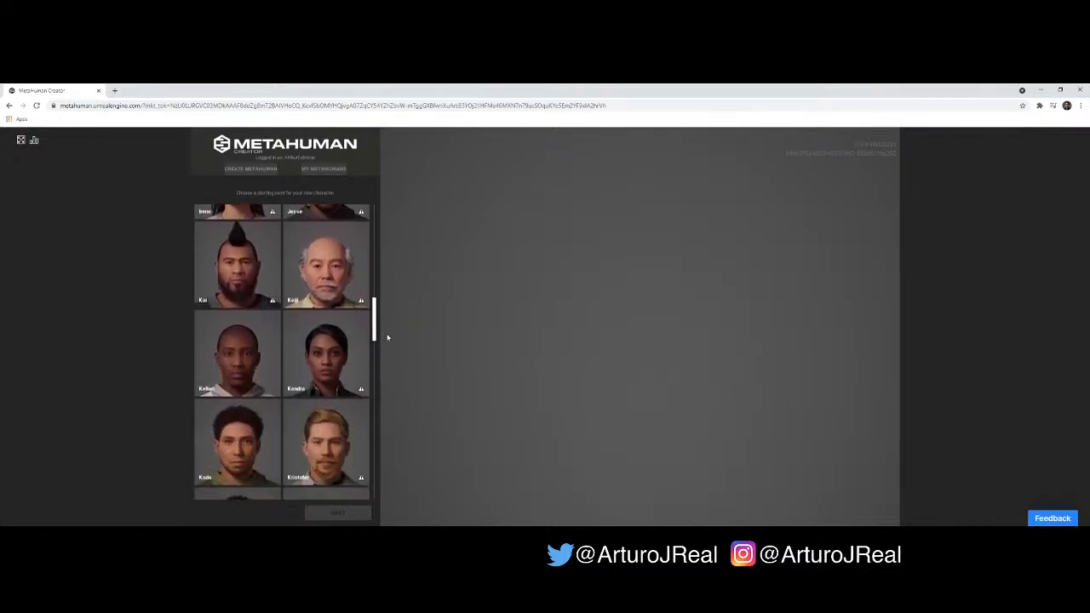
scroll(387, 340, down, 3)
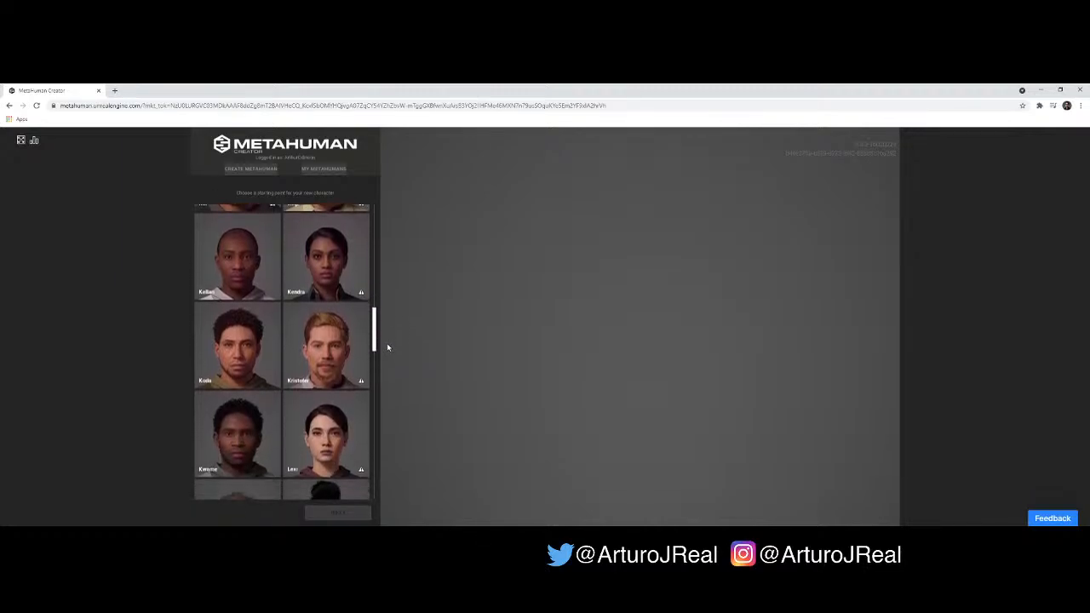
scroll(388, 353, down, 3)
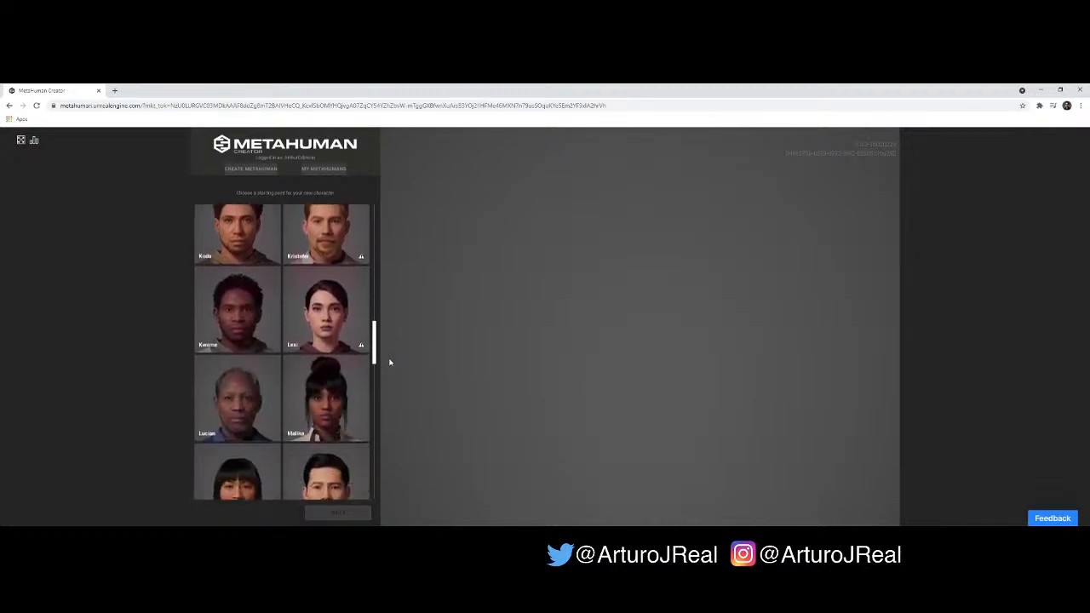
scroll(389, 366, down, 4)
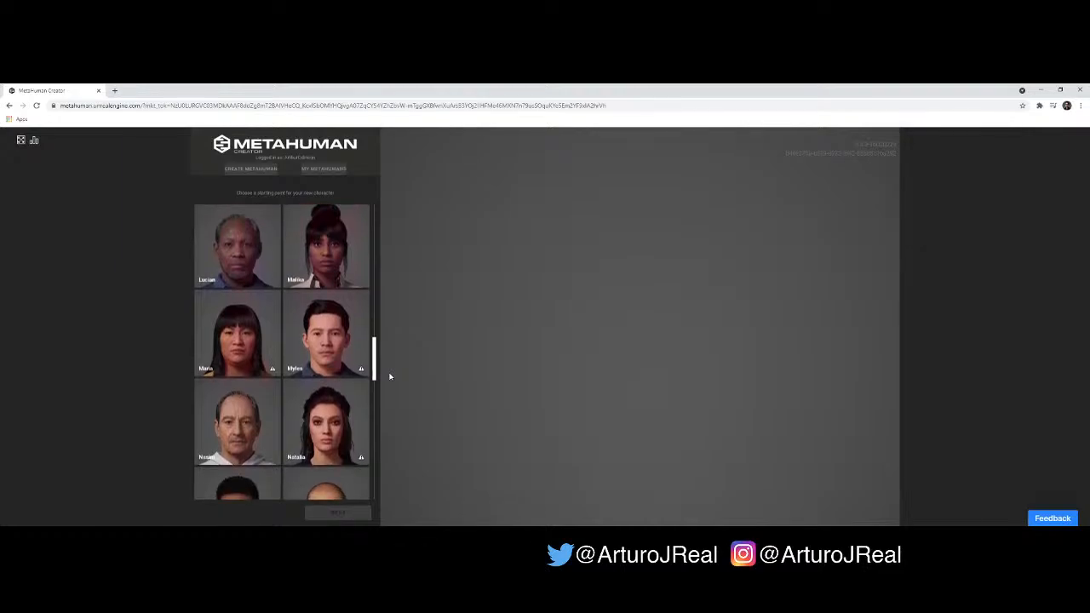
scroll(389, 384, down, 4)
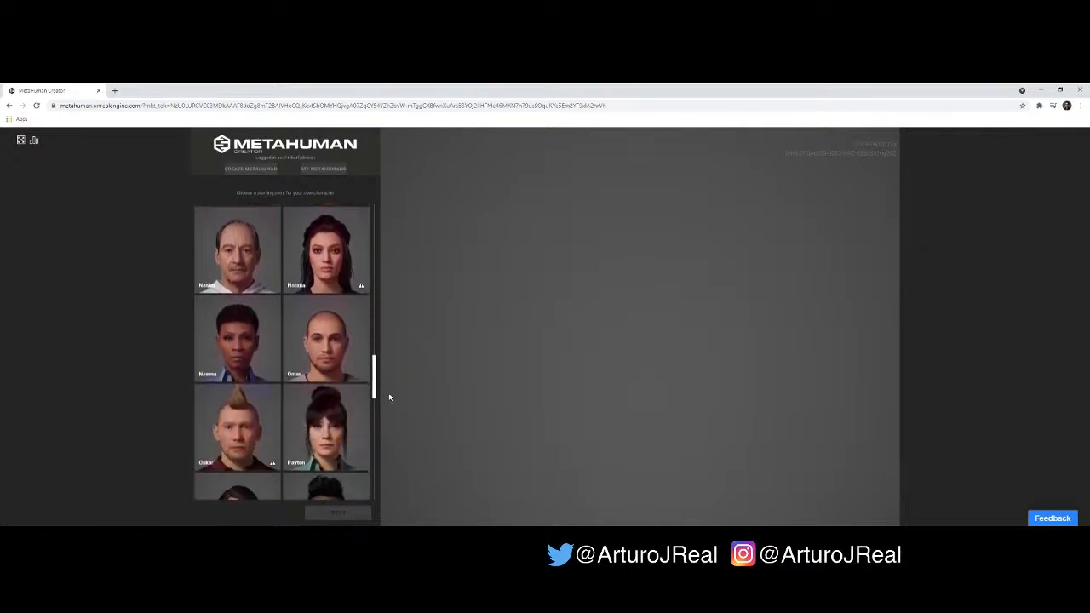
scroll(388, 403, down, 4)
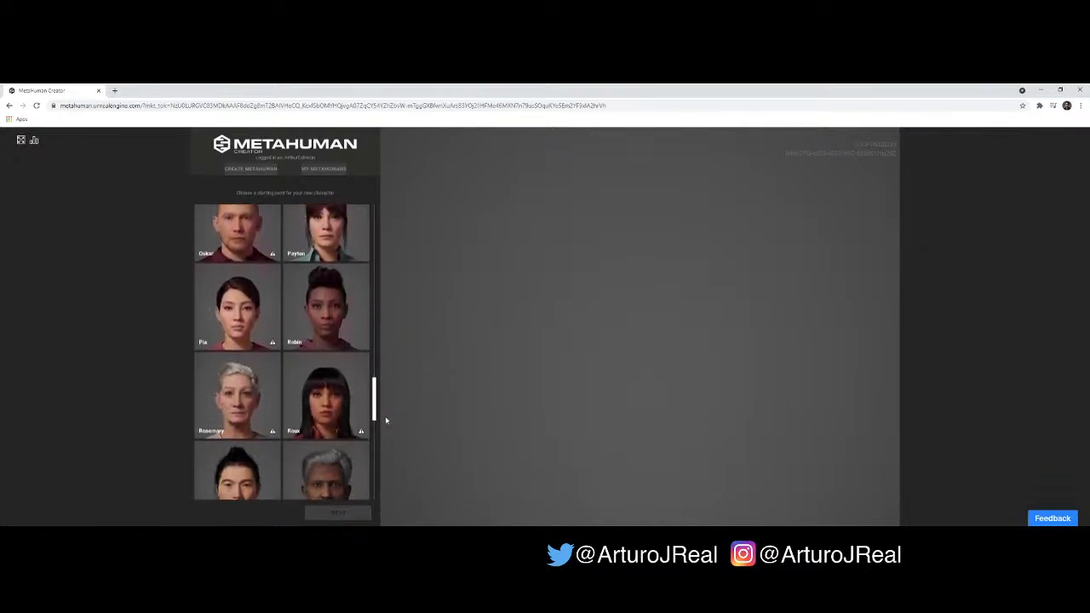
scroll(386, 424, down, 4)
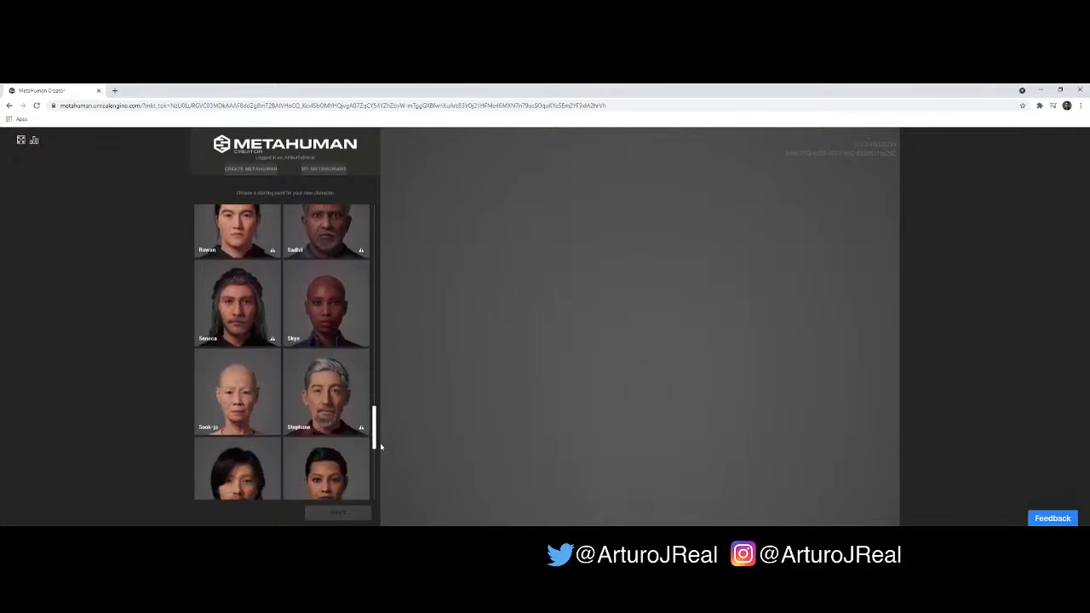
scroll(380, 461, down, 2)
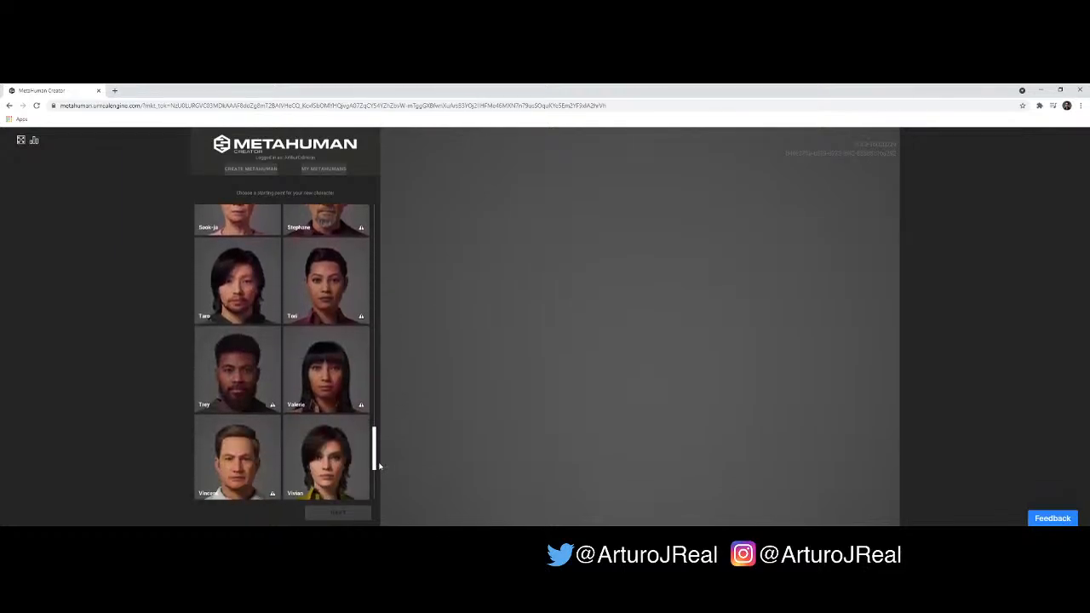
scroll(380, 470, down, 1)
scroll(379, 472, down, 3)
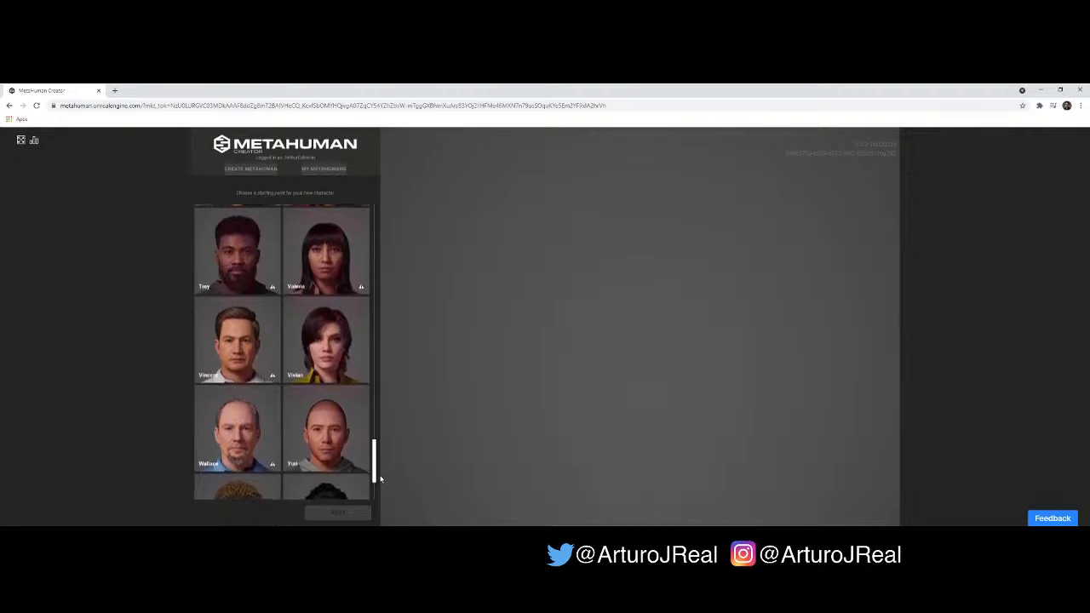
scroll(379, 485, down, 3)
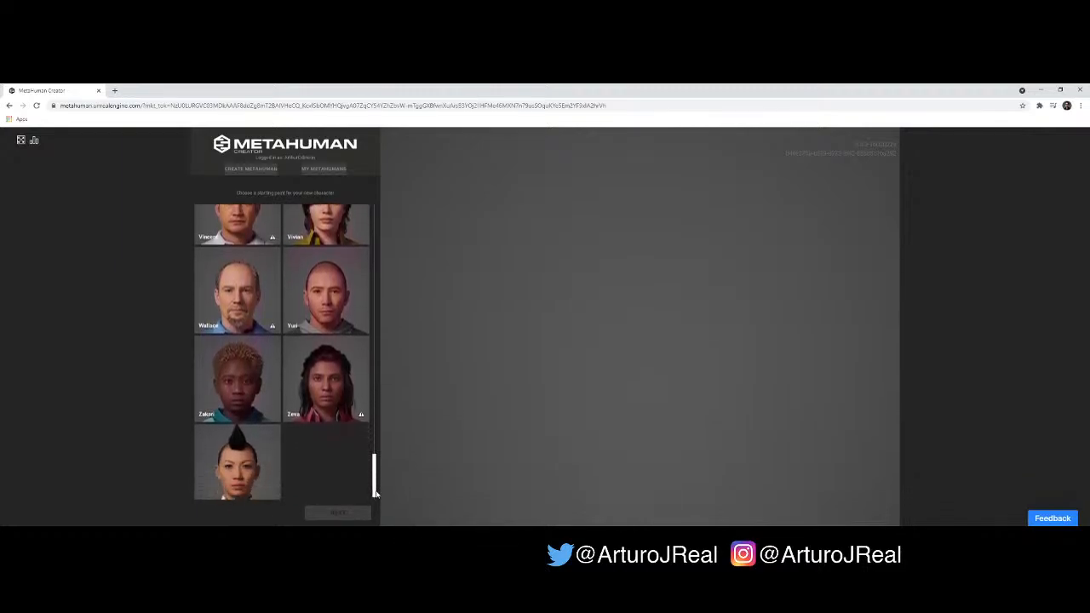
drag(374, 494, 366, 231)
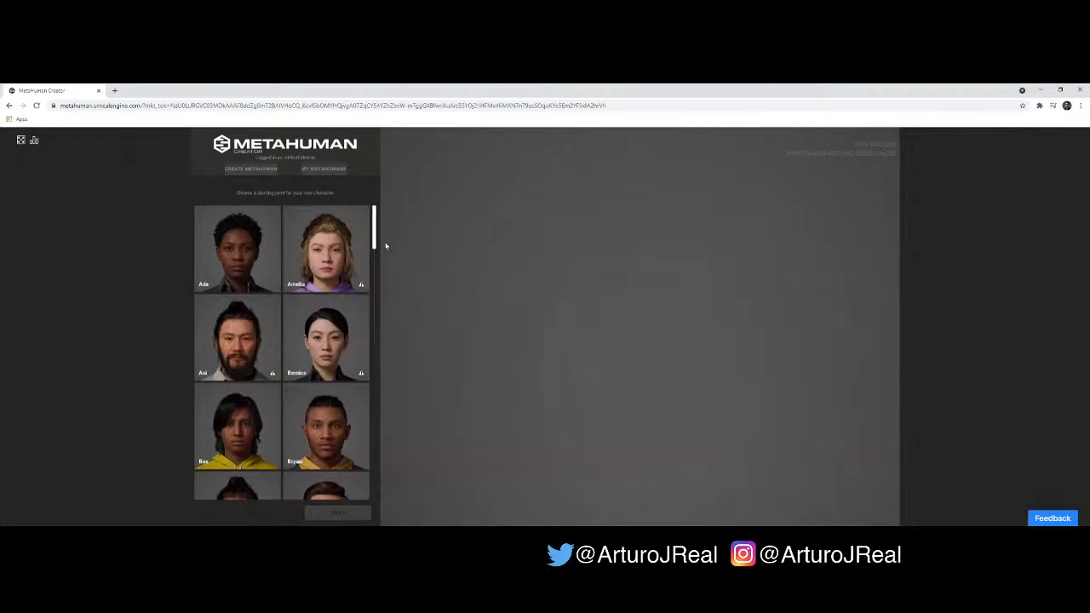
- Choose the Ettore preset as the starting point for the new MetaHuman
scroll(375, 241, down, 1)
drag(375, 241, 368, 286)
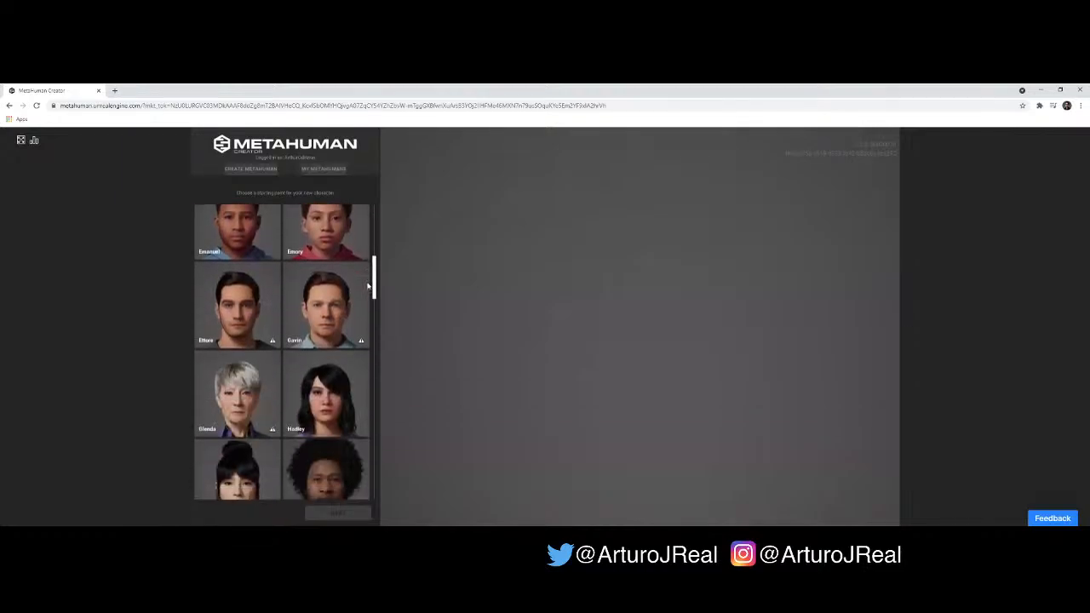
click(250, 309)
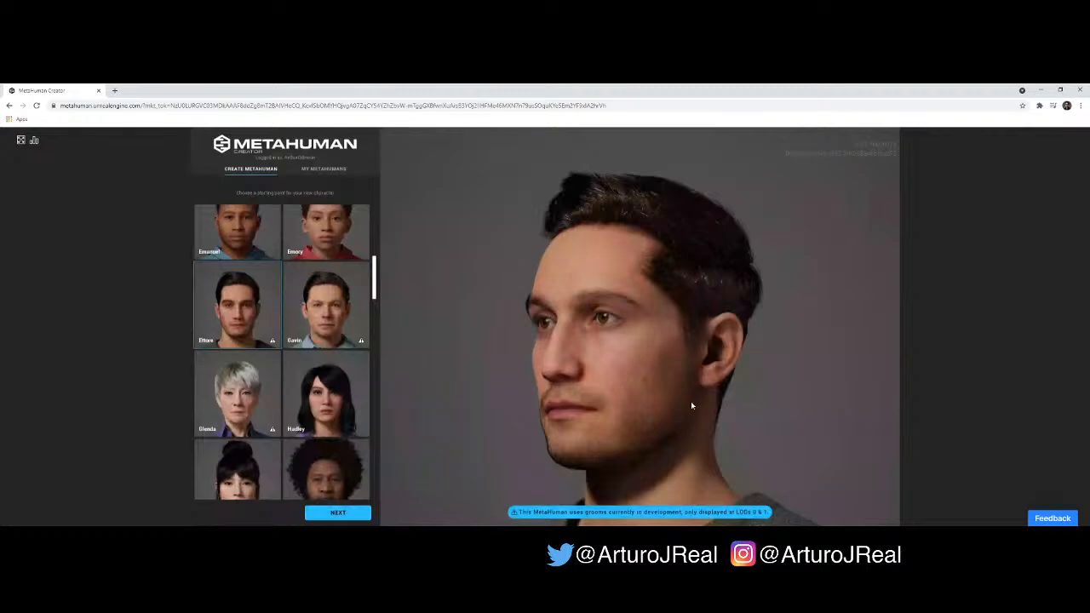
- Inspect the Ettore model from different angles and distances, covering the full body and a close view of the face
scroll(684, 357, up, 1)
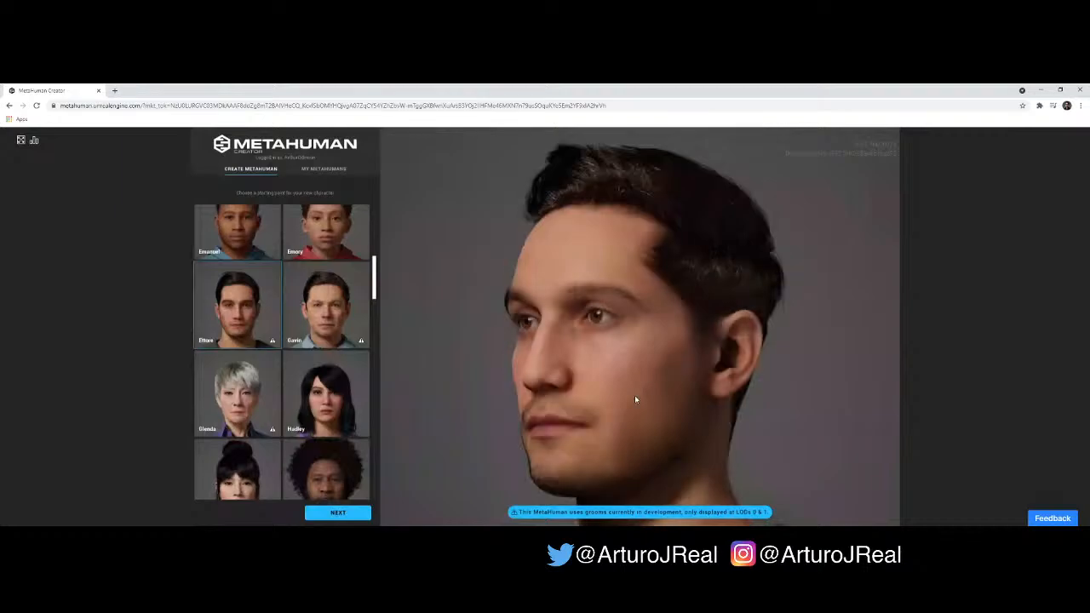
scroll(636, 399, down, 1)
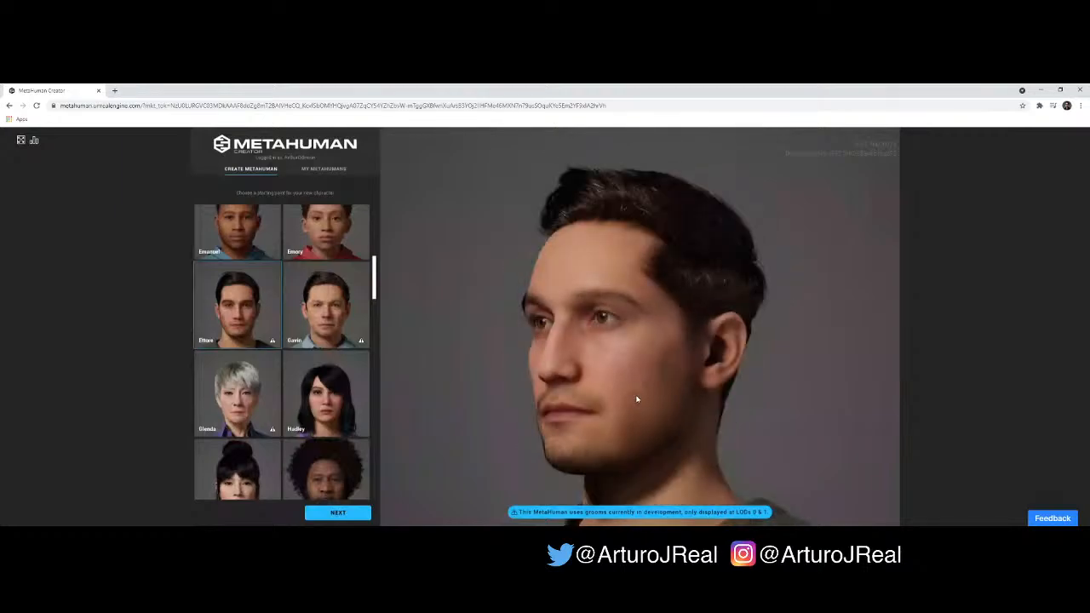
scroll(643, 380, down, 1)
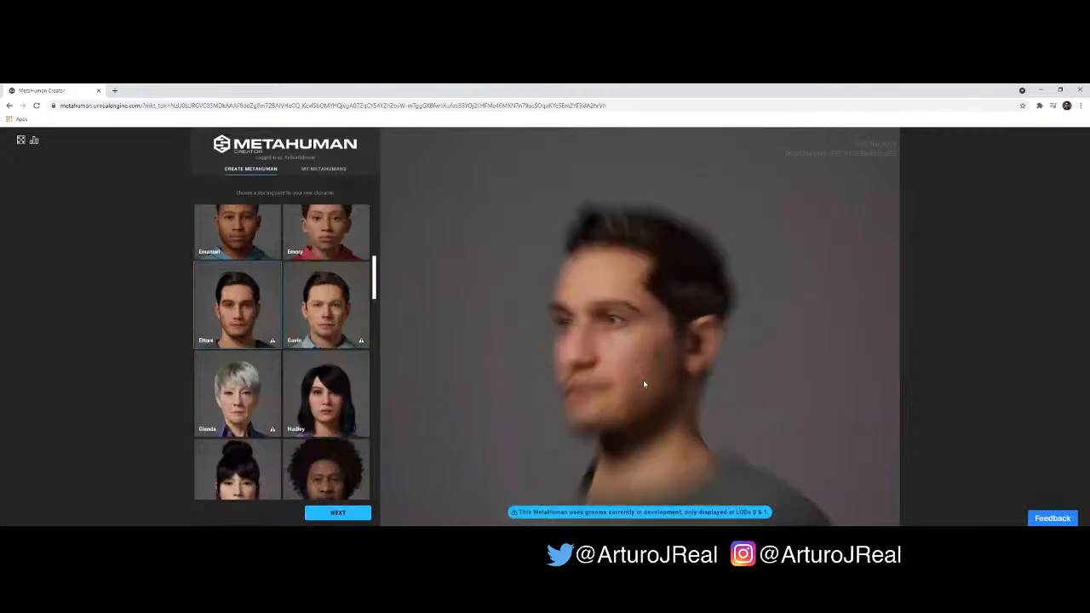
scroll(643, 380, down, 1)
scroll(643, 380, down, 4)
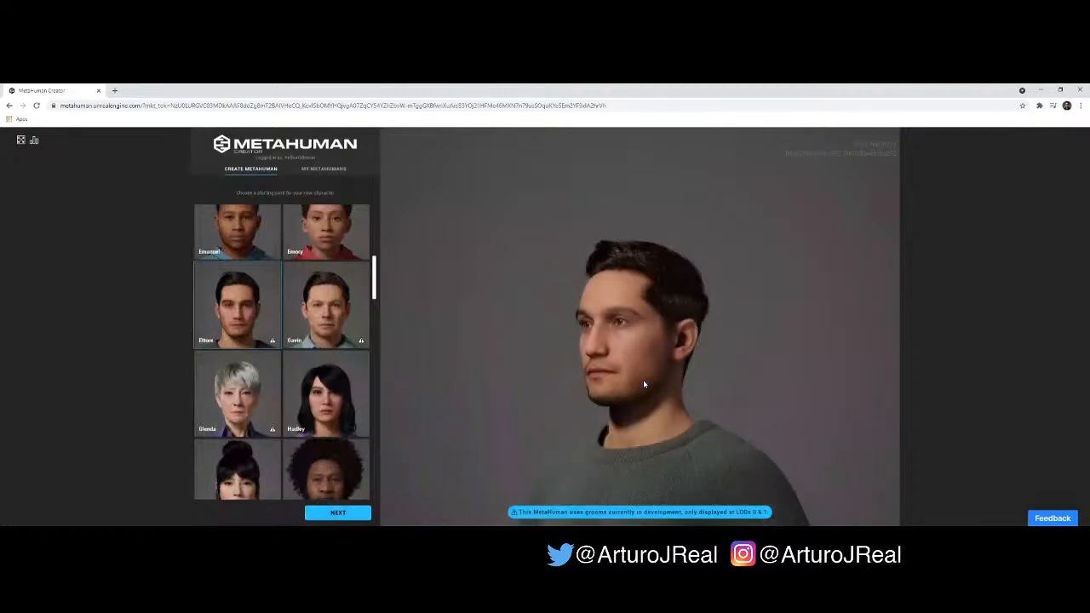
scroll(643, 382, down, 1)
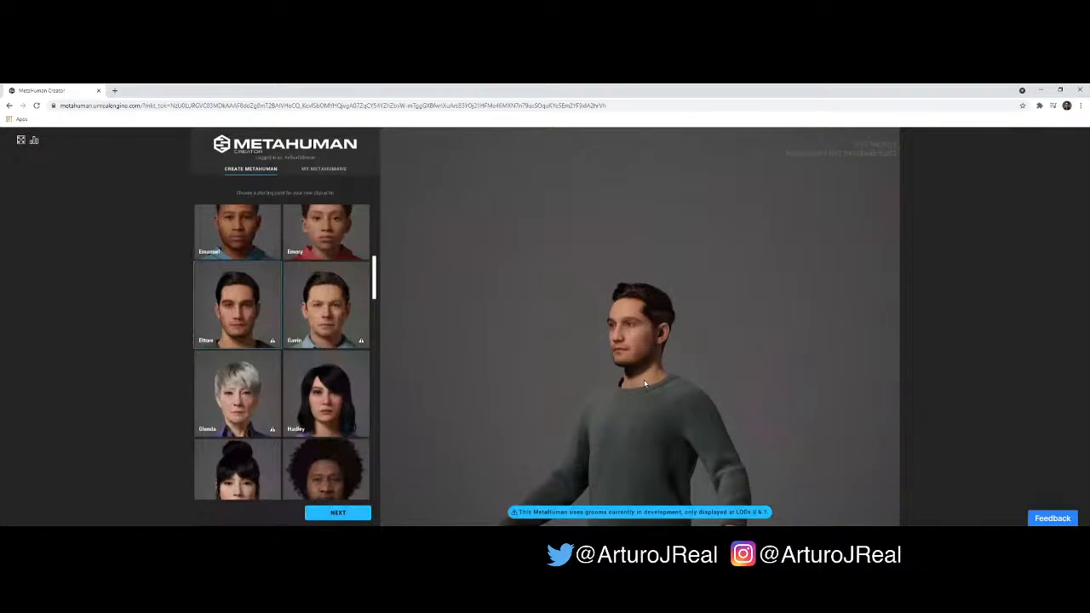
scroll(644, 384, down, 2)
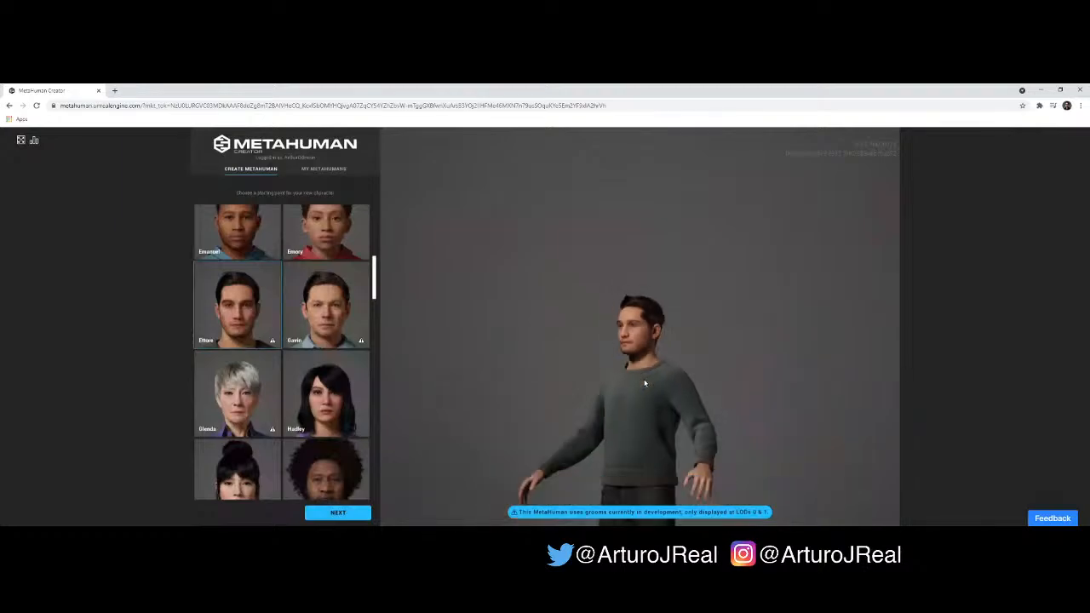
scroll(645, 384, down, 2)
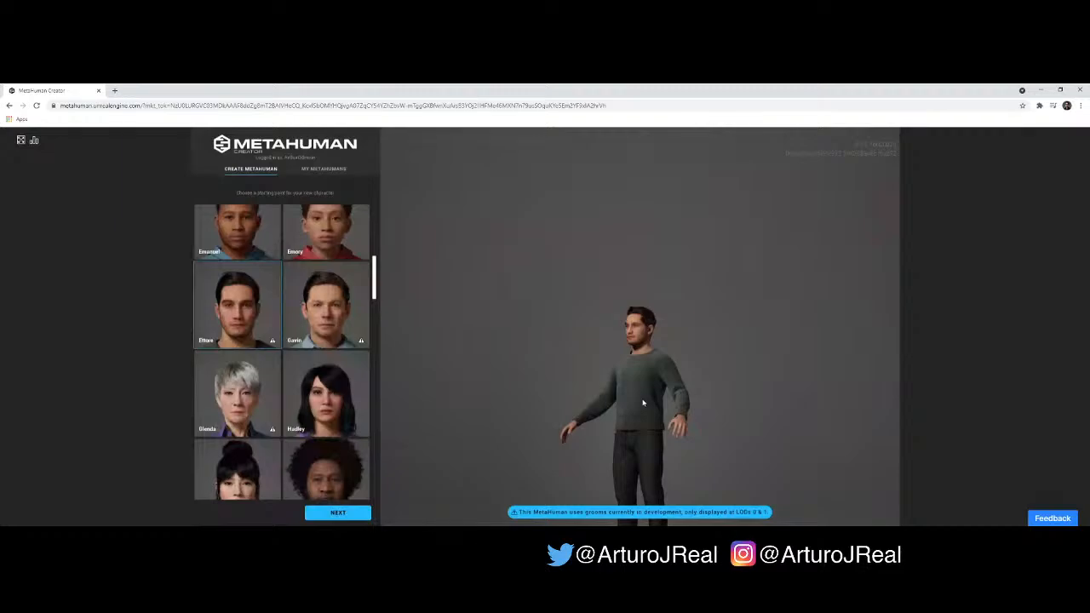
drag(674, 410, 636, 412)
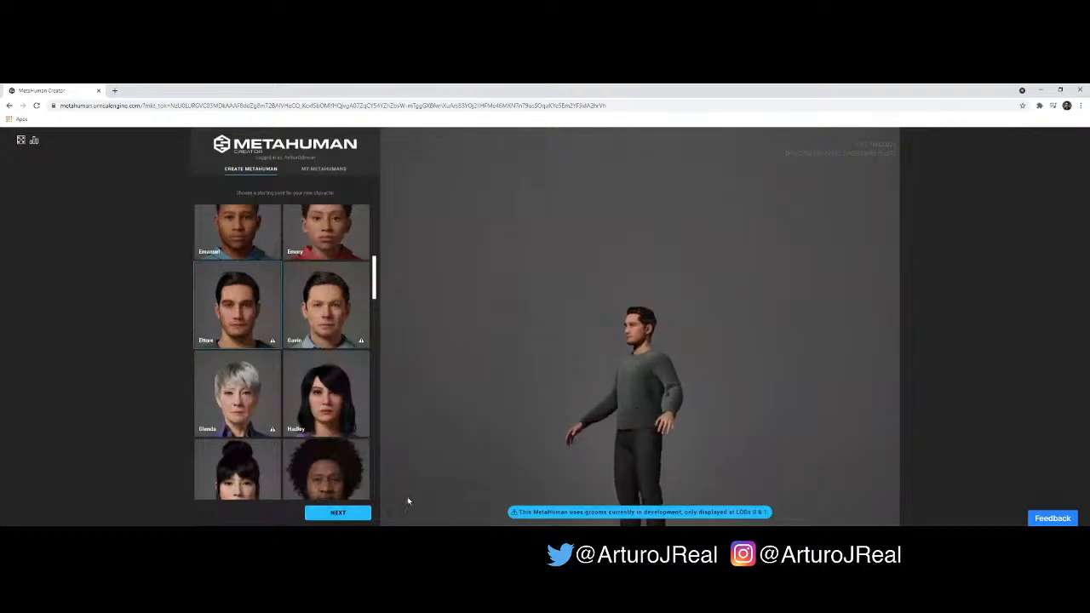
drag(582, 442, 652, 416)
scroll(651, 417, up, 5)
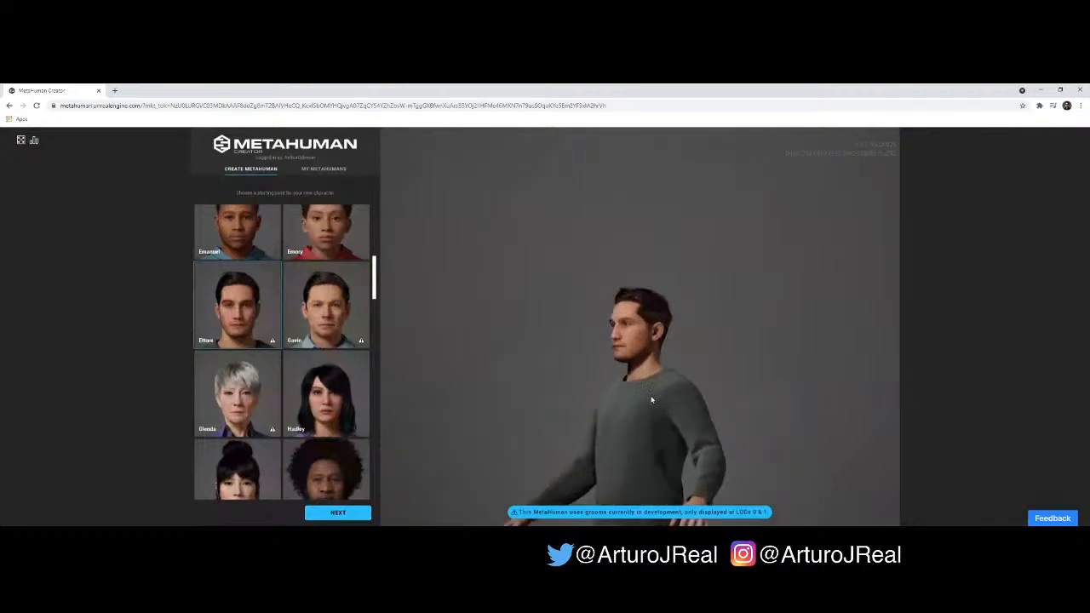
scroll(652, 399, up, 4)
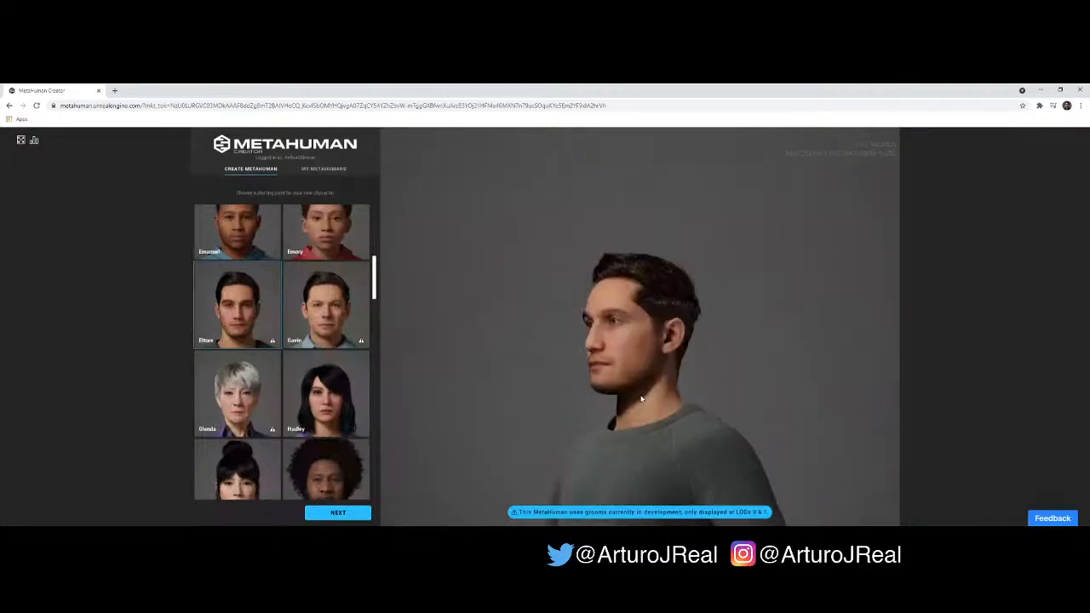
scroll(667, 391, up, 2)
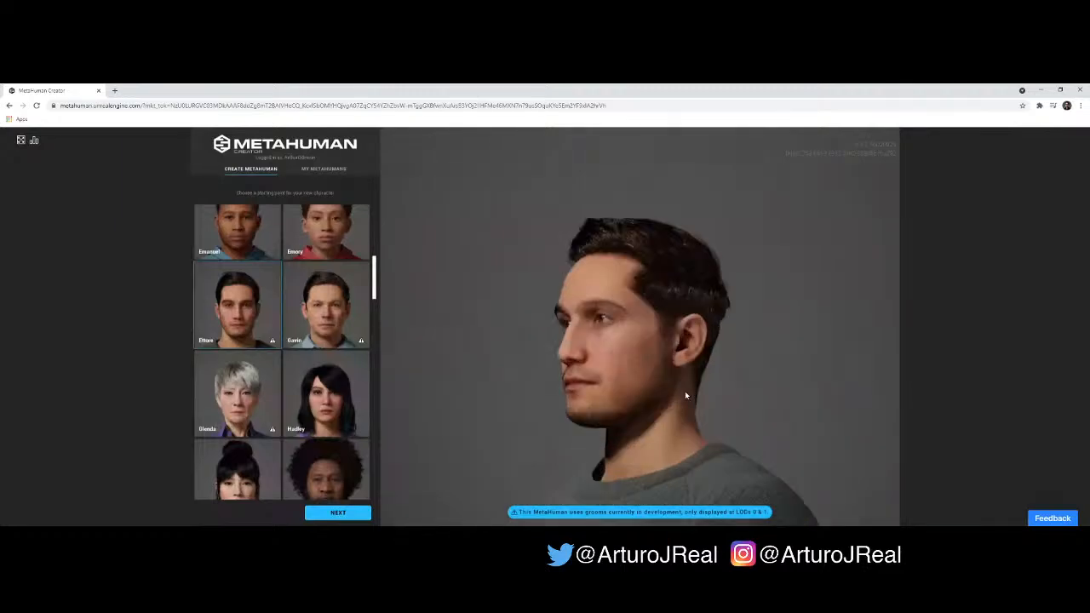
scroll(686, 396, up, 3)
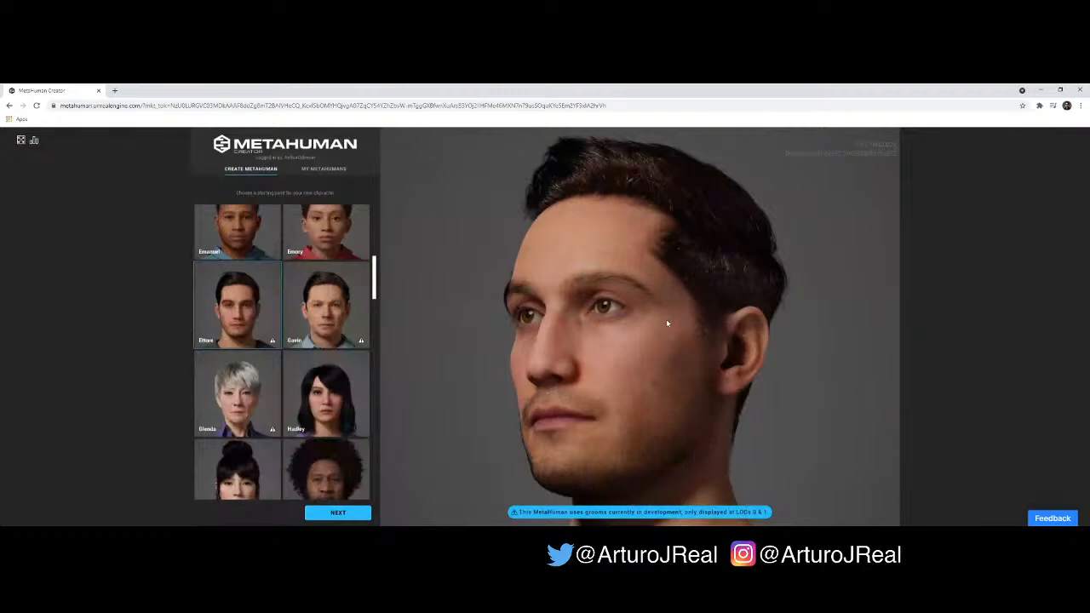
- Start a new MetaHuman from the Ettore preset and switch its face editing to Blend mode
drag(667, 322, 531, 367)
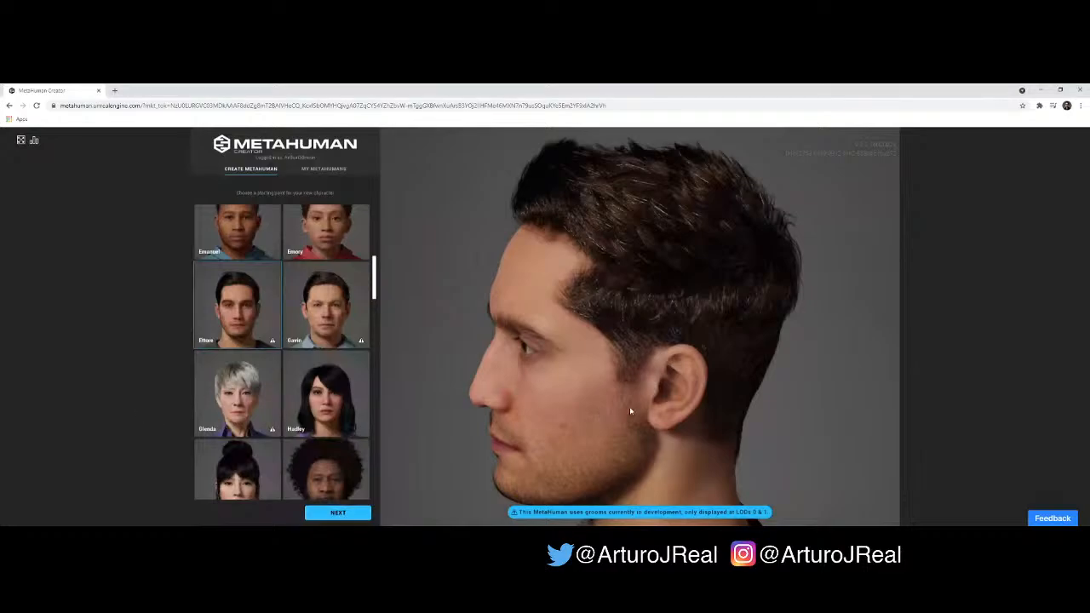
drag(630, 407, 729, 377)
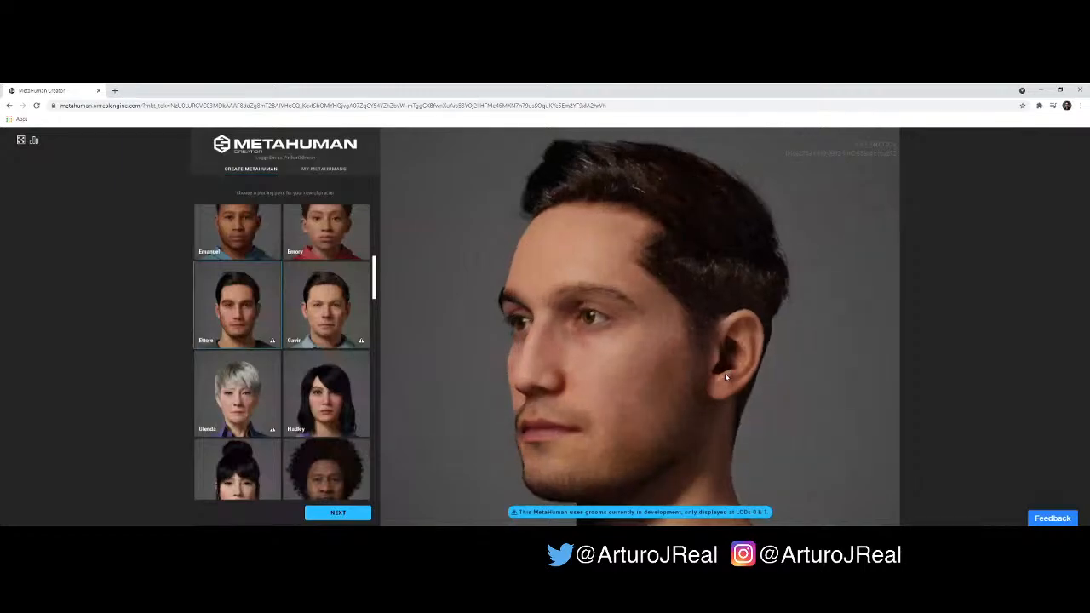
click(338, 512)
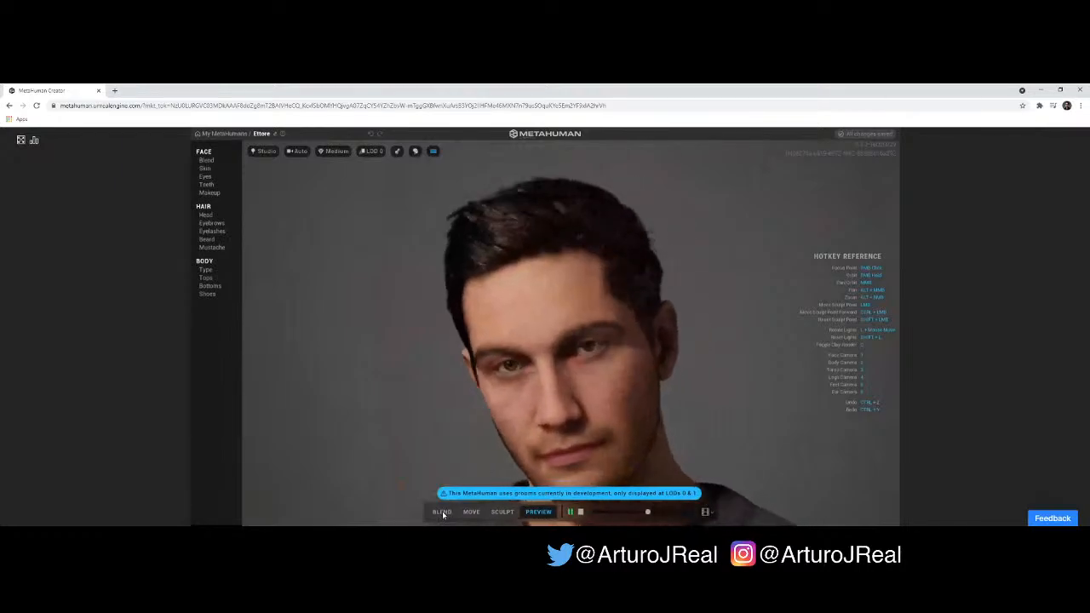
click(442, 512)
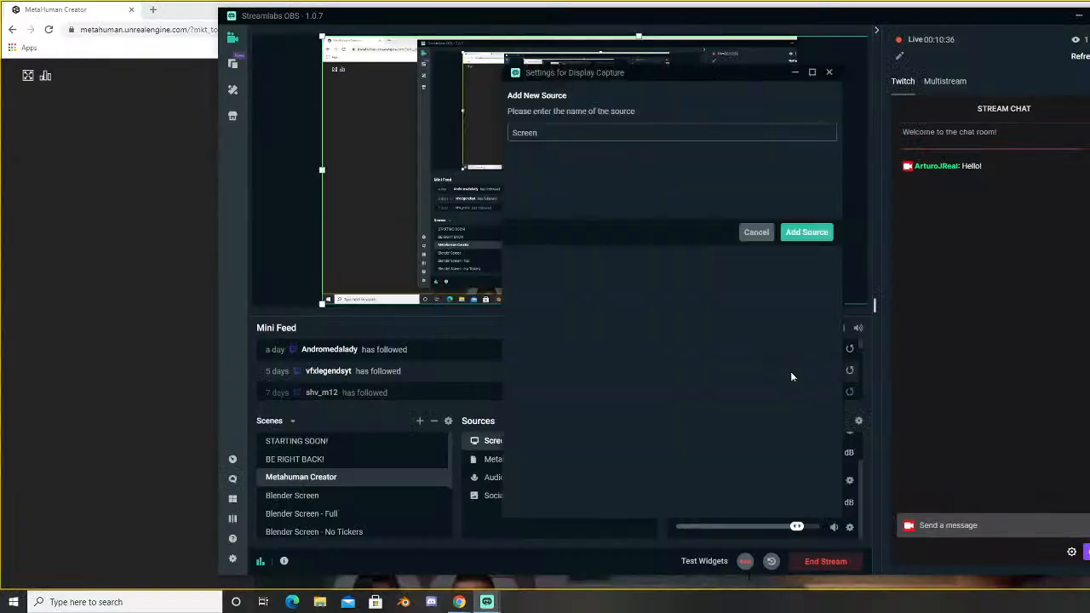
- In Streamlabs OBS, set the Screen source to capture Display 1: 2560x1080 @ 0,0, and return to MetaHuman Creator
key(Return)
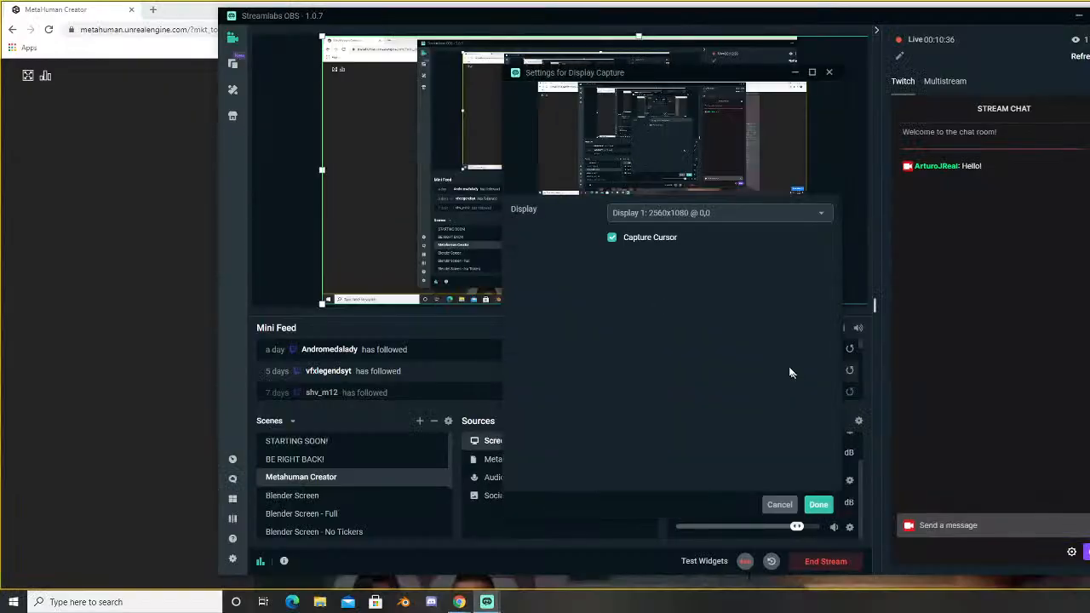
click(724, 219)
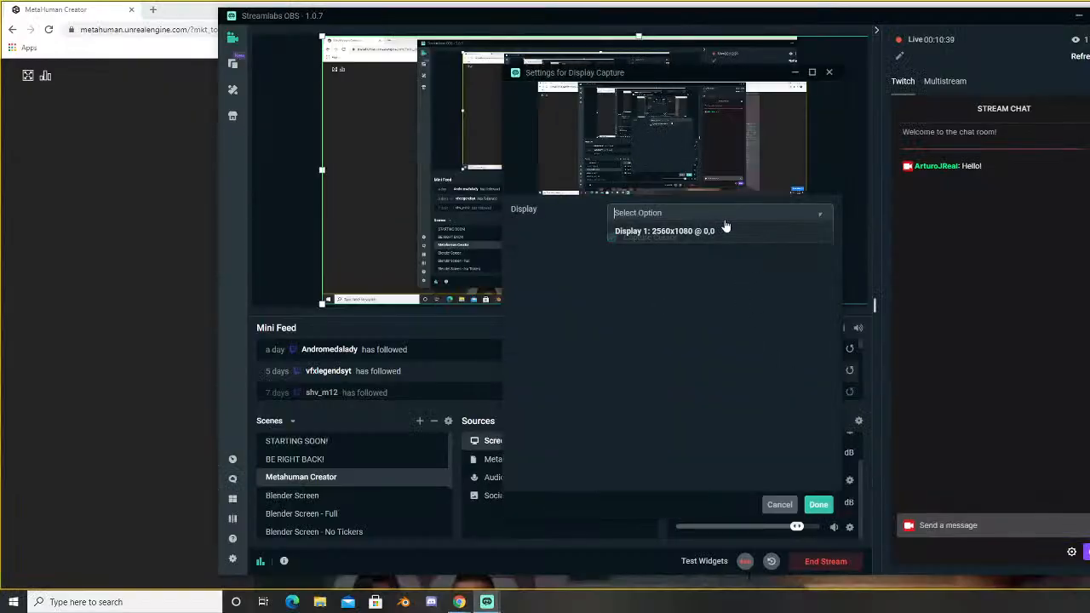
click(725, 229)
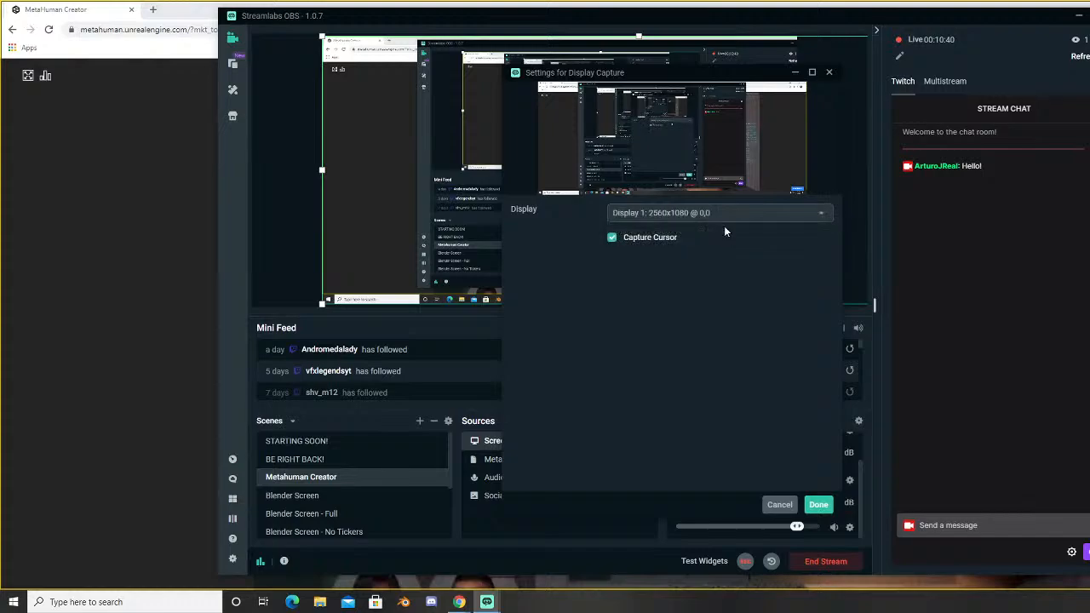
click(819, 504)
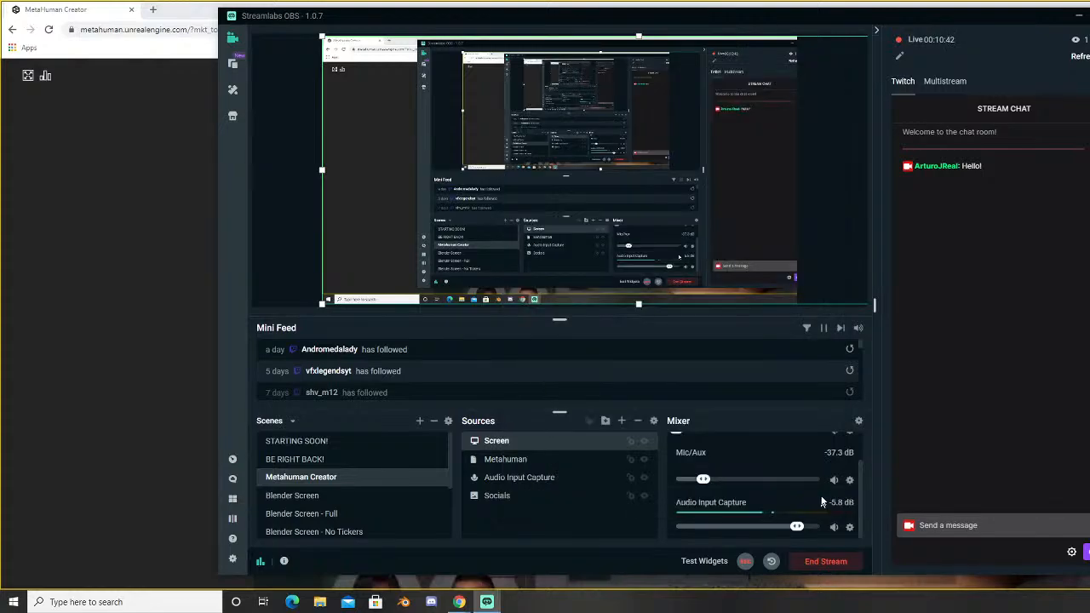
click(1078, 19)
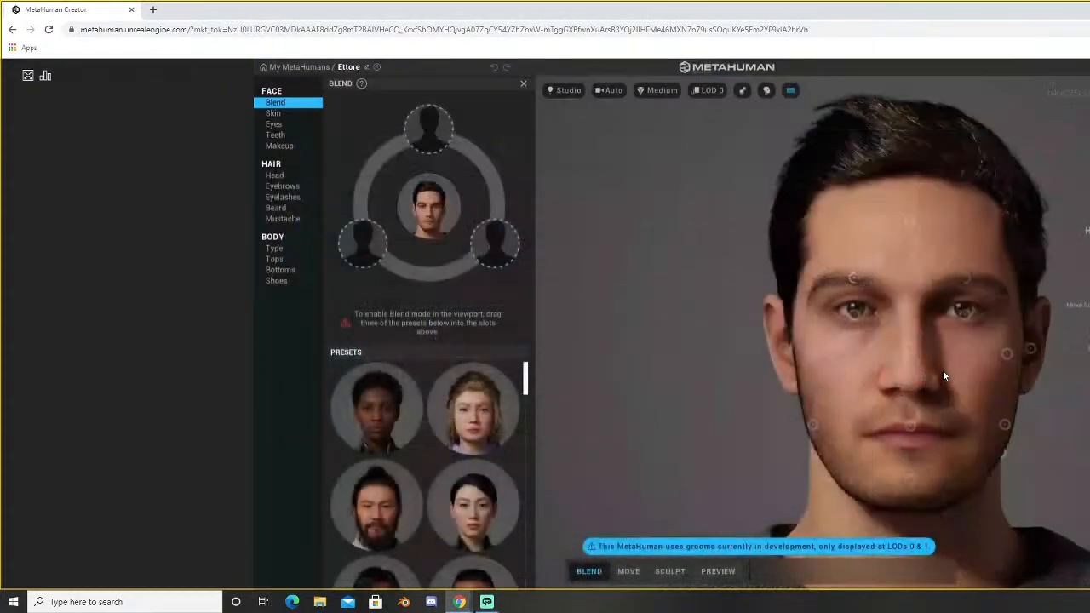
- Switch back to Streamlabs OBS and remove the Screen source from the Metahuman Creator scene
mouse_move(490, 605)
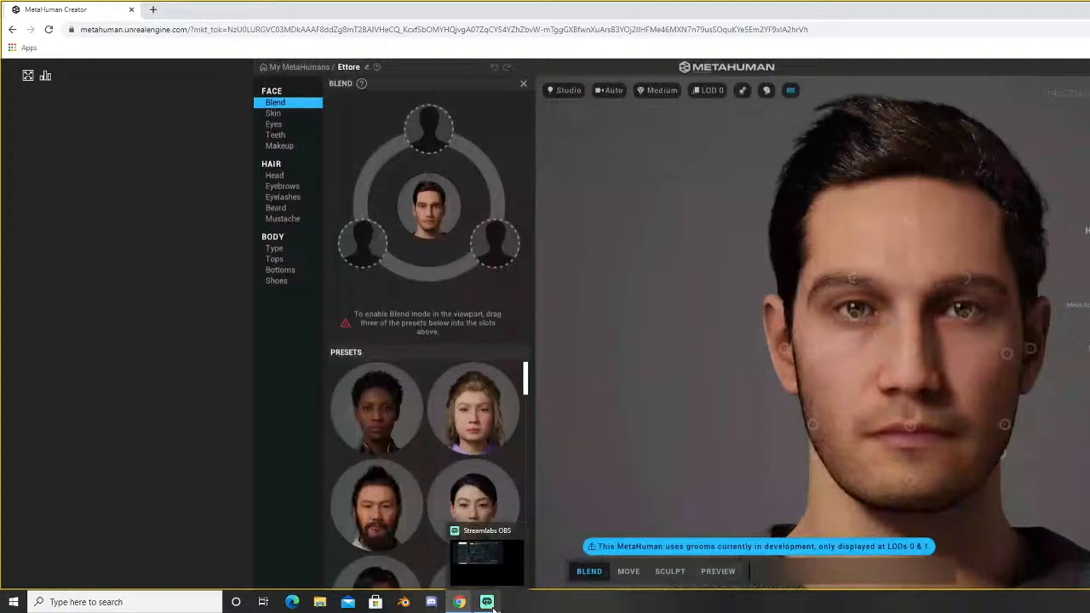
drag(972, 328, 820, 322)
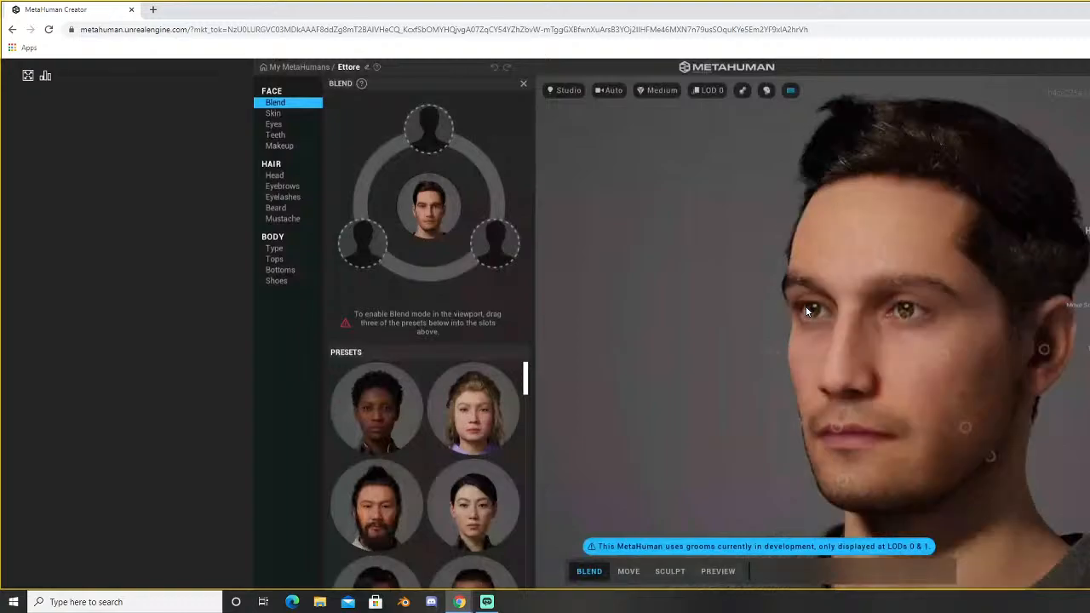
click(487, 602)
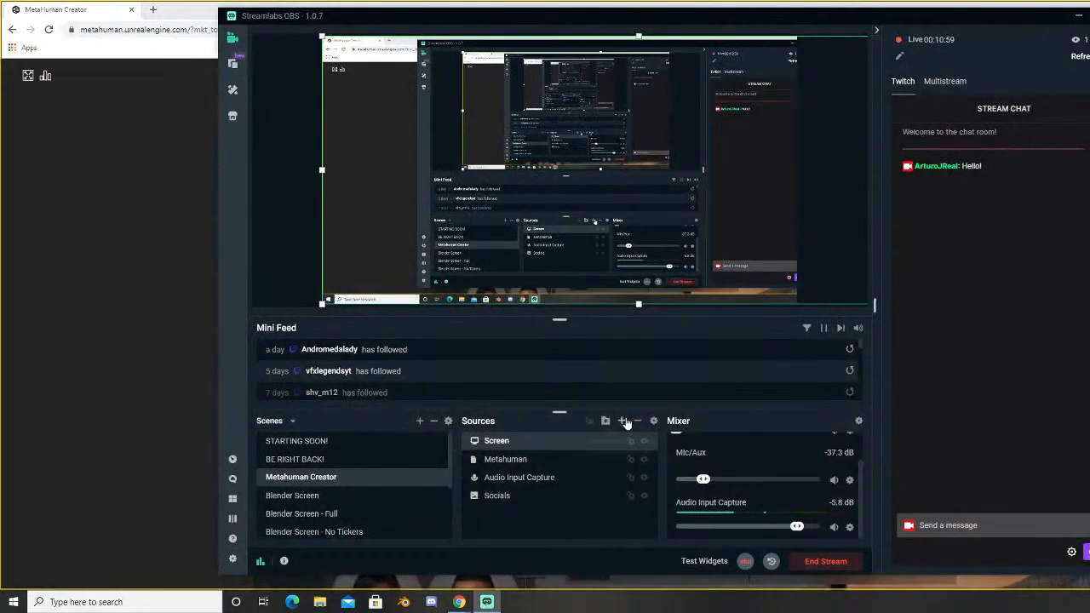
click(635, 424)
click(756, 302)
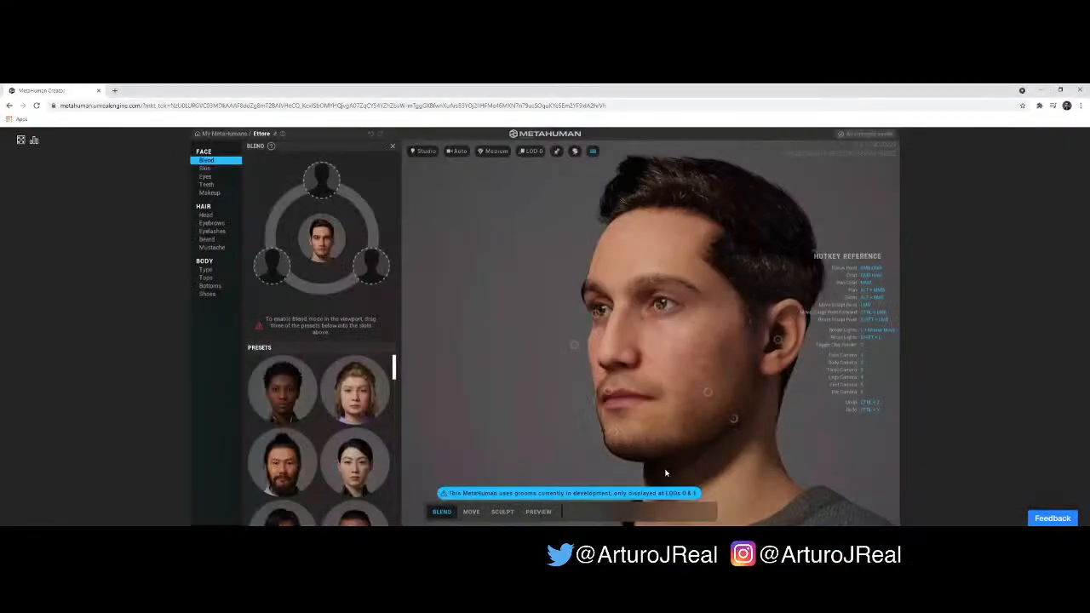
- Find the Bes preset in the collection and place it in the uppermost slot of the blend circle
drag(730, 335, 641, 358)
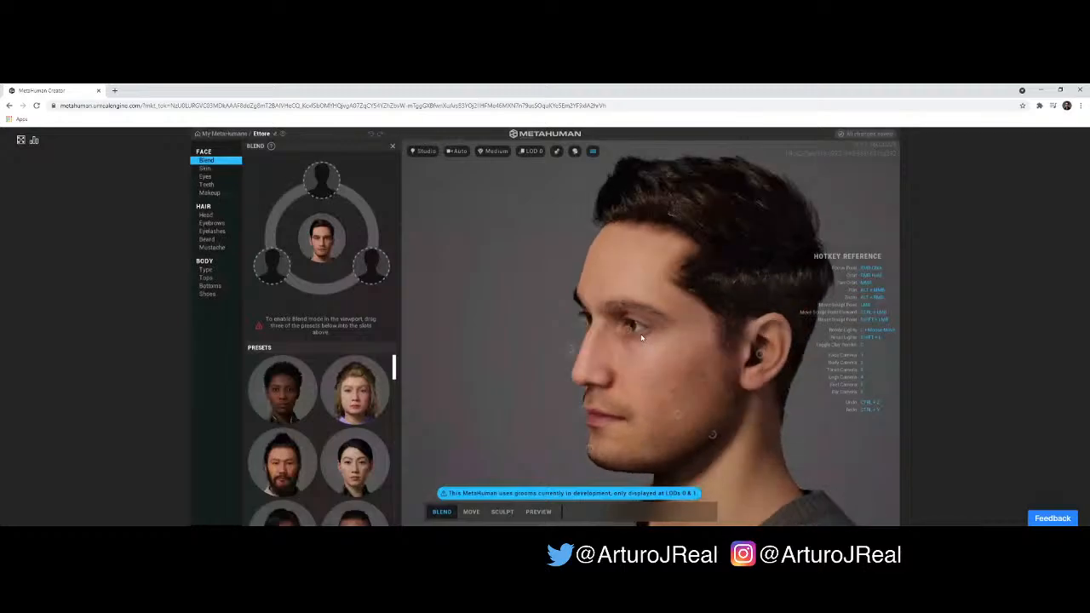
drag(641, 339, 610, 312)
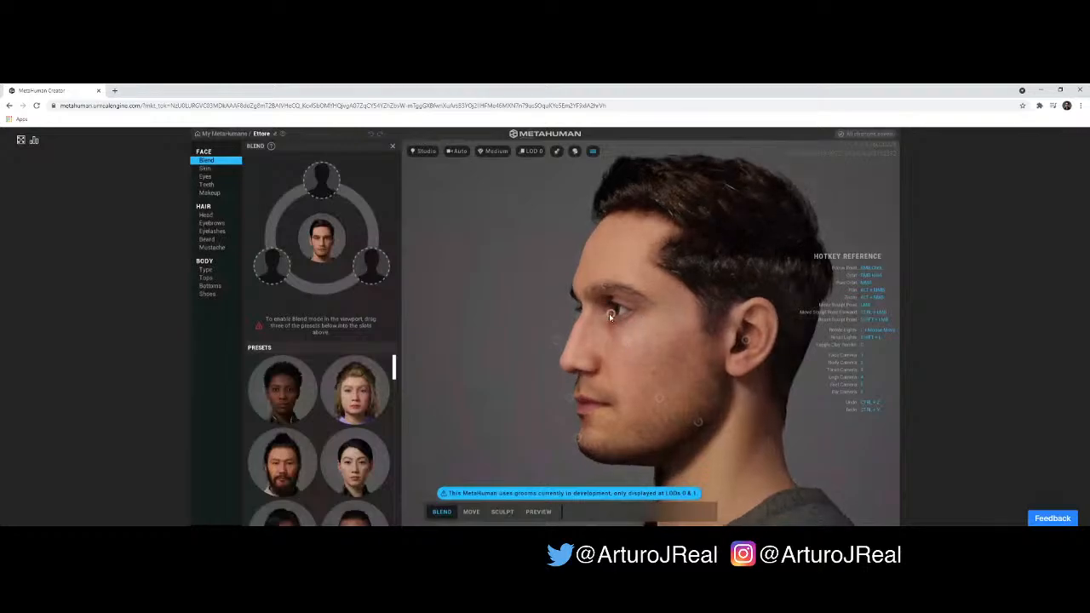
click(610, 315)
click(627, 343)
scroll(395, 368, down, 3)
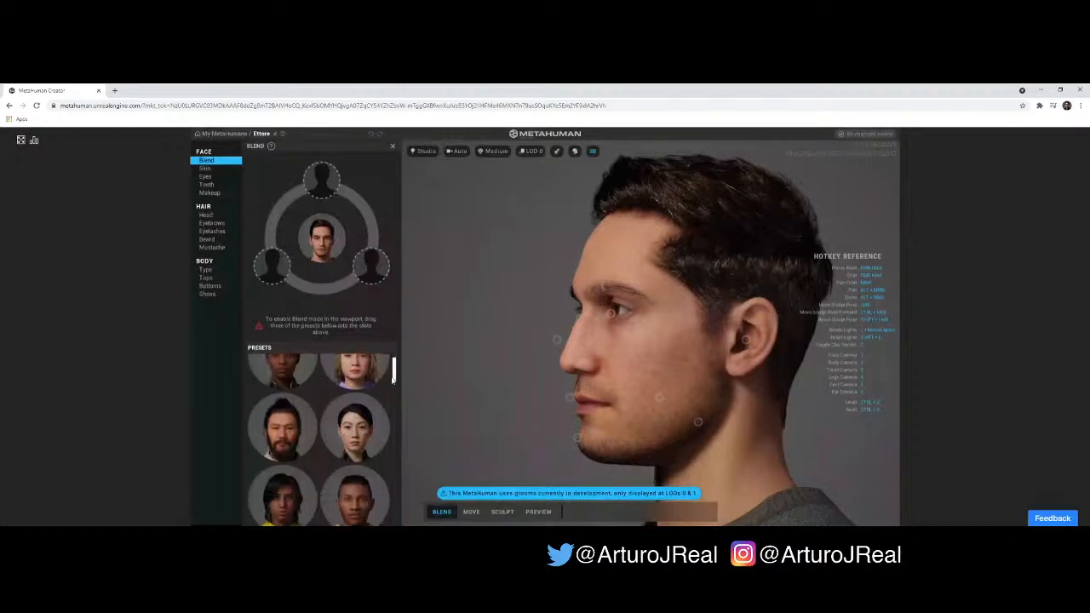
scroll(389, 395, down, 3)
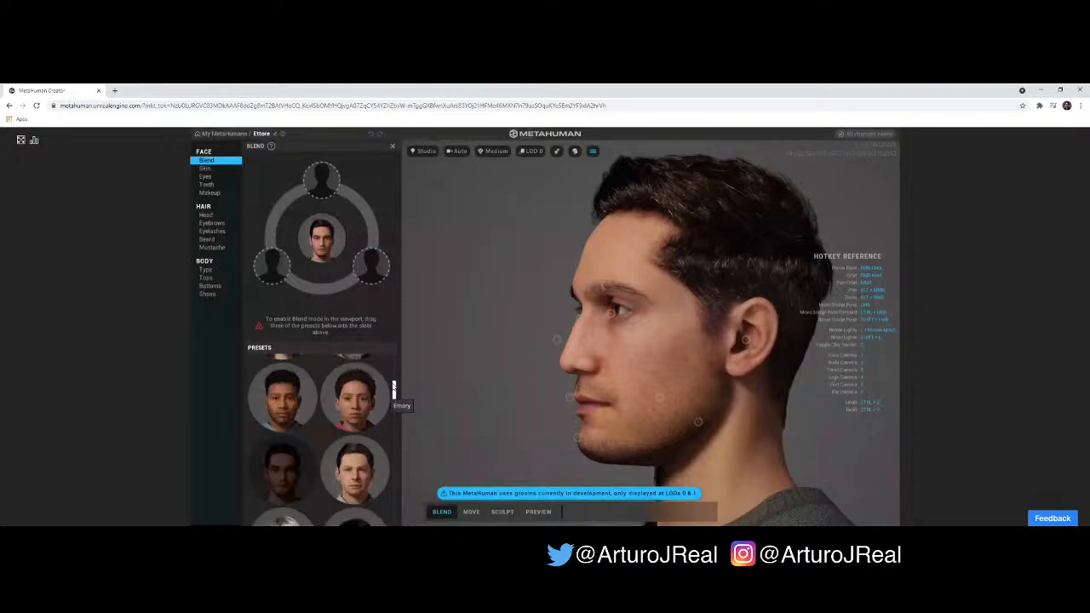
drag(394, 380, 394, 377)
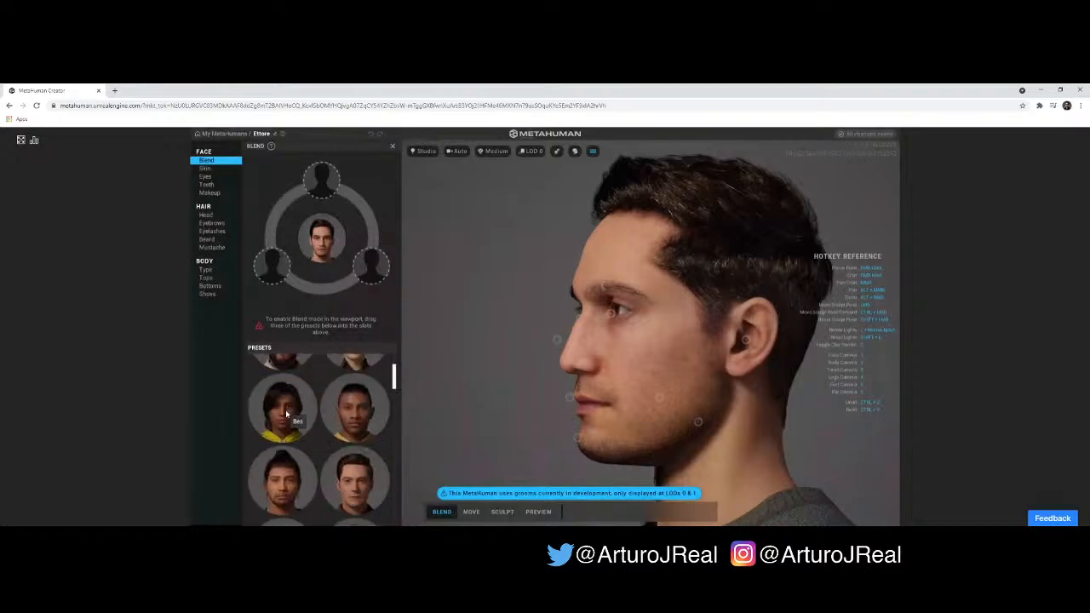
drag(286, 414, 321, 179)
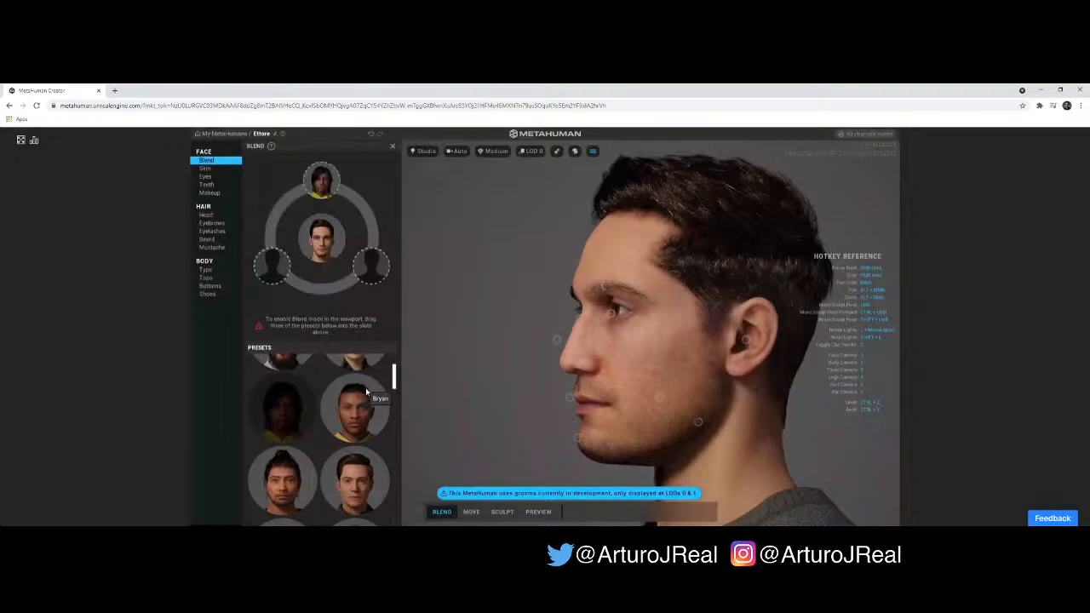
- Fill the two remaining blend slots with a dark-haired, light-skinned female preset and the Skye preset
drag(394, 383, 380, 260)
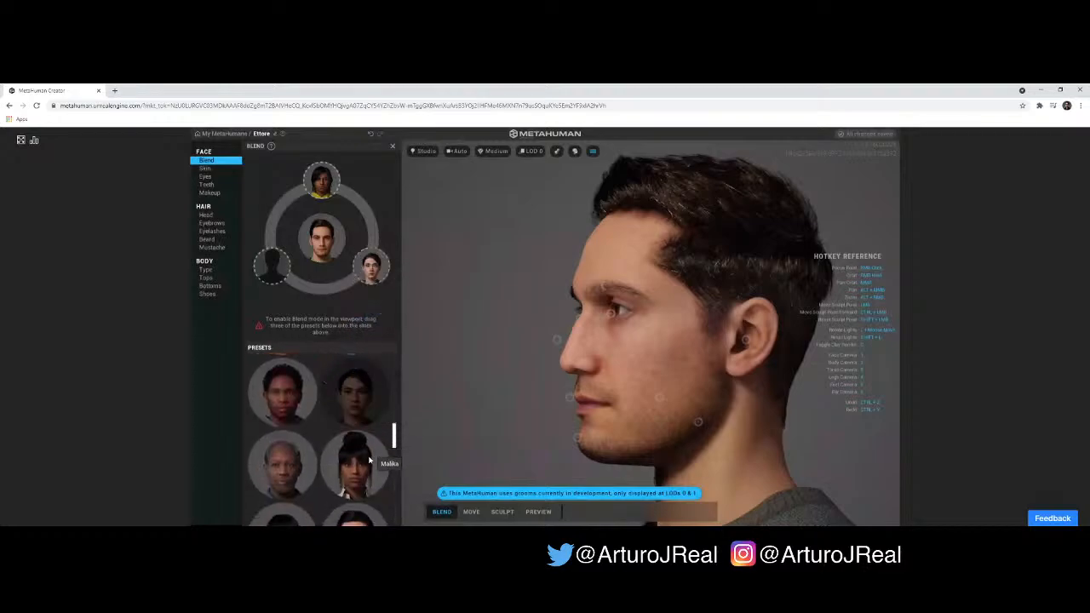
scroll(391, 452, down, 4)
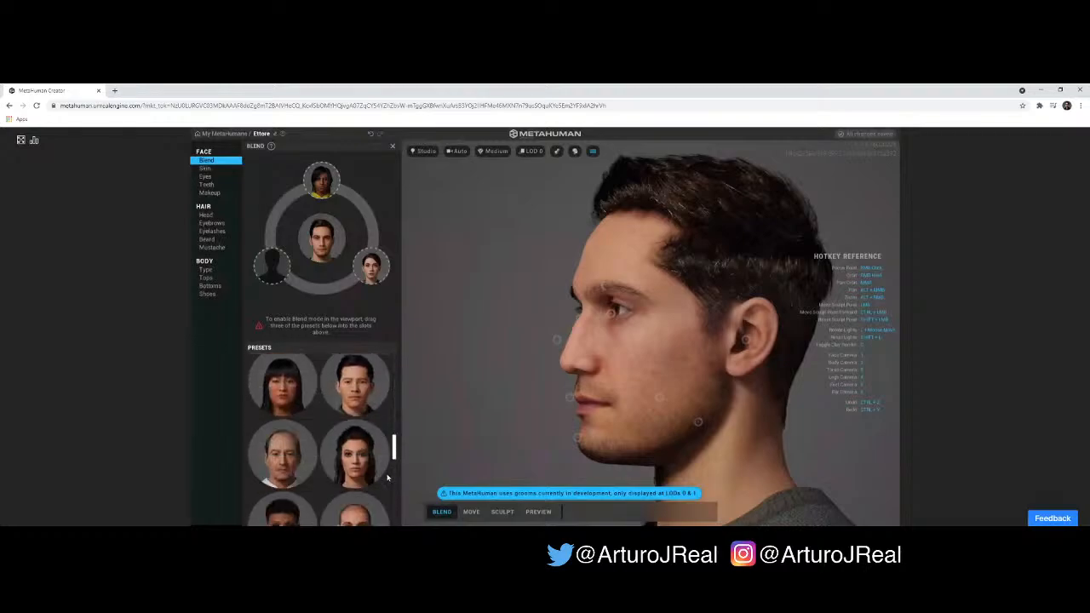
scroll(386, 487, down, 4)
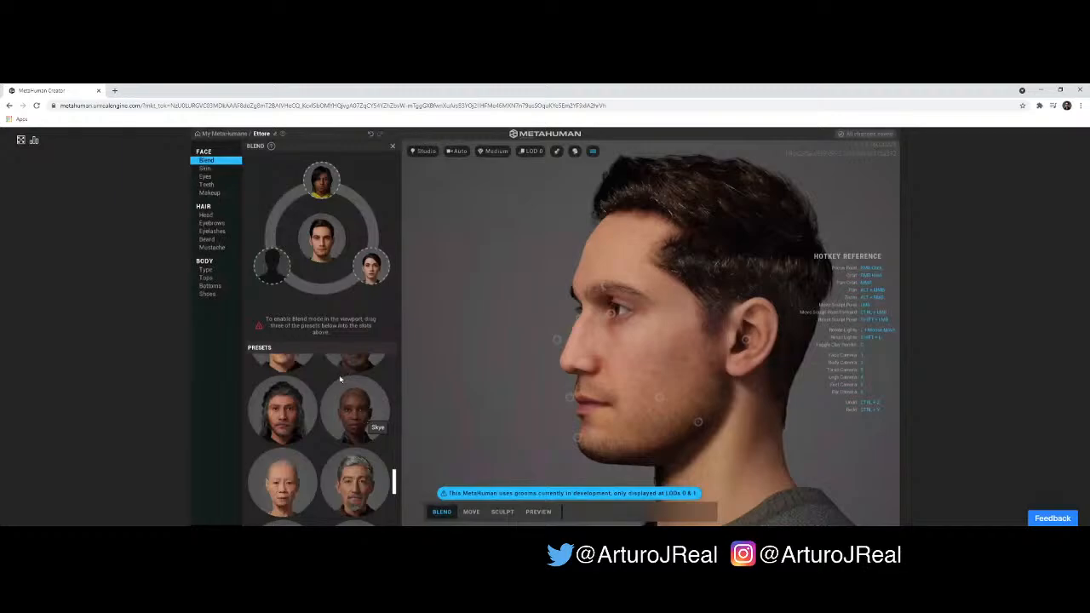
drag(367, 425, 282, 255)
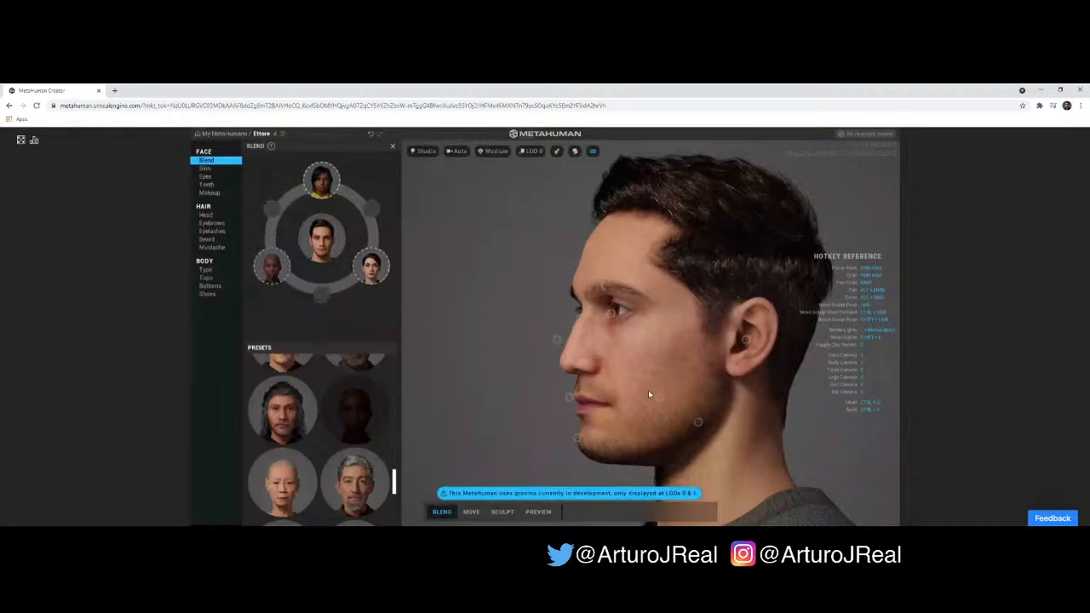
- Adjust the brow and eye regions of Ettore's face with their blend control points
right_drag(648, 390, 715, 394)
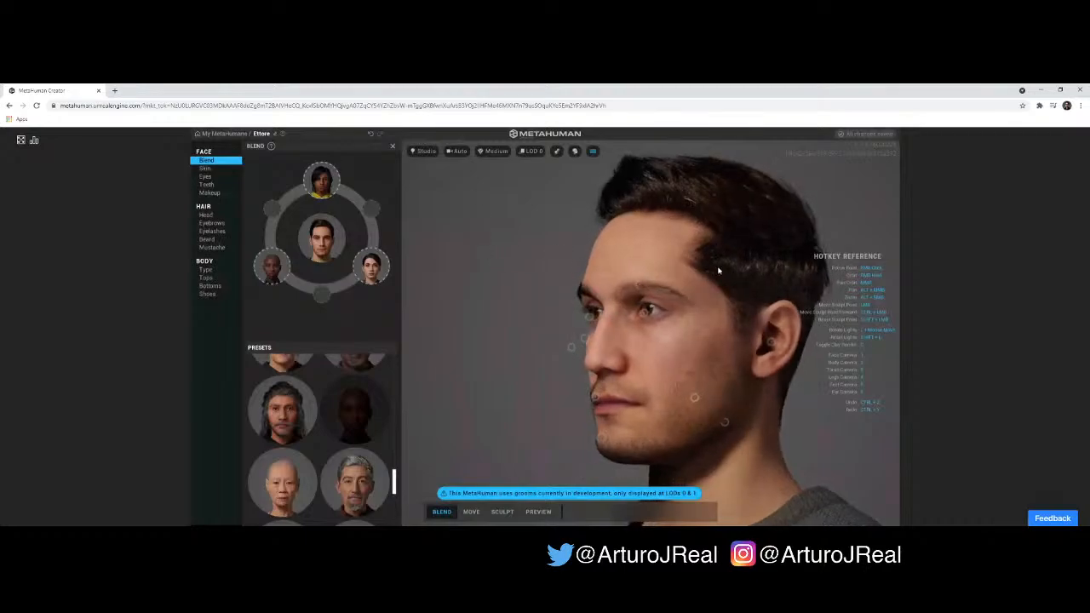
mouse_move(639, 292)
mouse_down()
mouse_move(573, 287)
mouse_move(679, 262)
mouse_move(582, 284)
mouse_move(646, 274)
mouse_up()
mouse_move(645, 315)
mouse_down()
mouse_move(601, 317)
mouse_move(663, 315)
mouse_move(652, 314)
mouse_up()
right_drag(644, 333, 697, 315)
mouse_move(696, 316)
mouse_down()
mouse_move(737, 307)
mouse_move(738, 324)
mouse_move(627, 352)
mouse_move(615, 309)
mouse_move(639, 271)
mouse_move(619, 294)
mouse_up()
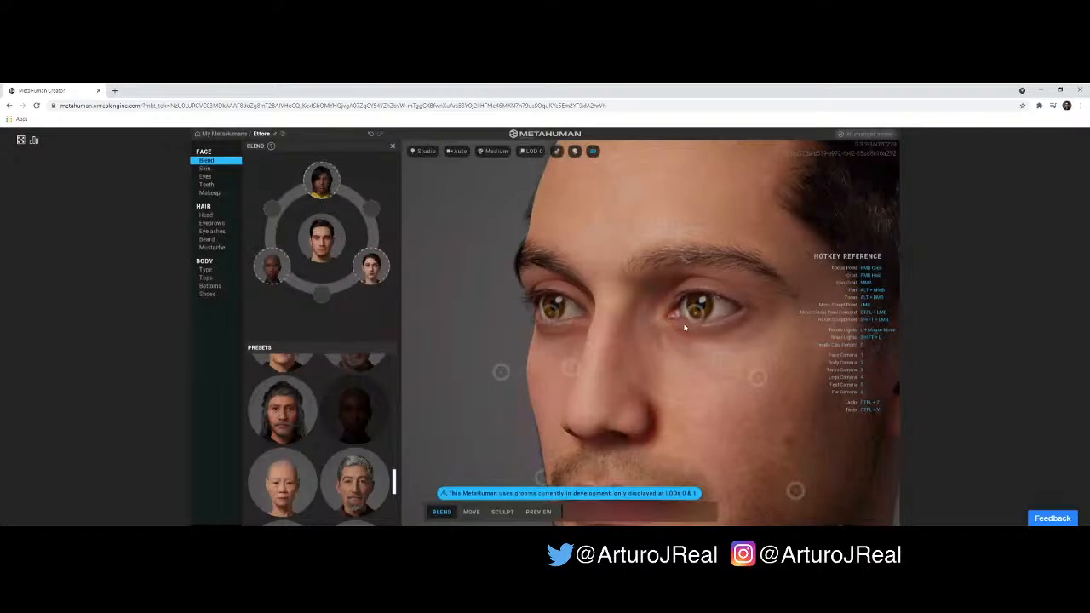
drag(696, 310, 697, 347)
right_drag(697, 342, 630, 339)
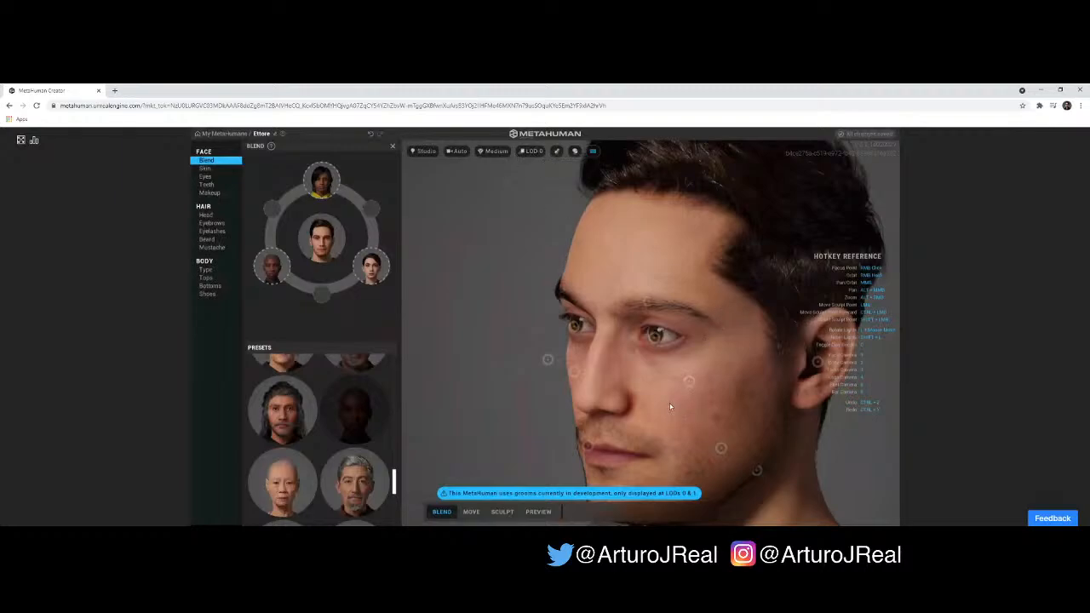
- Examine the eye, eyebrow and cheek skin detail of the face at close range
middle_drag(656, 401, 675, 403)
scroll(675, 410, up, 2)
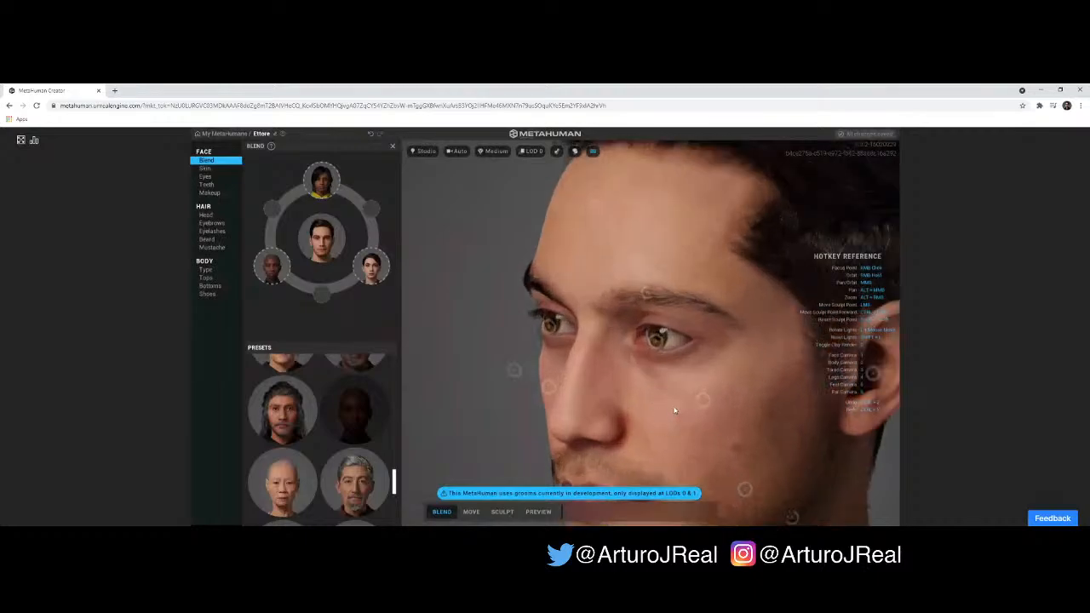
scroll(675, 412, up, 1)
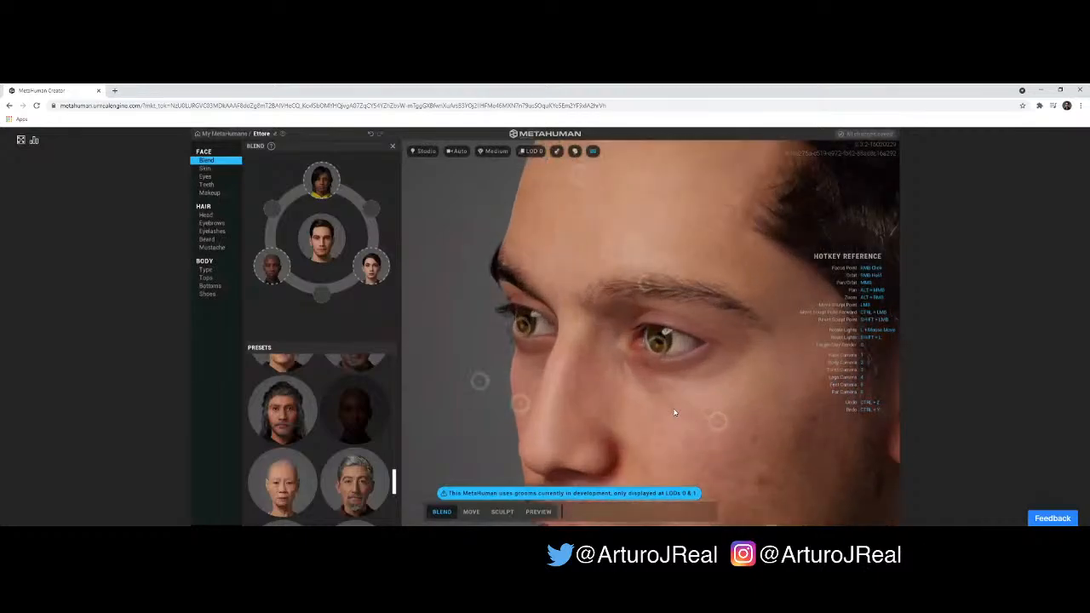
scroll(675, 412, up, 1)
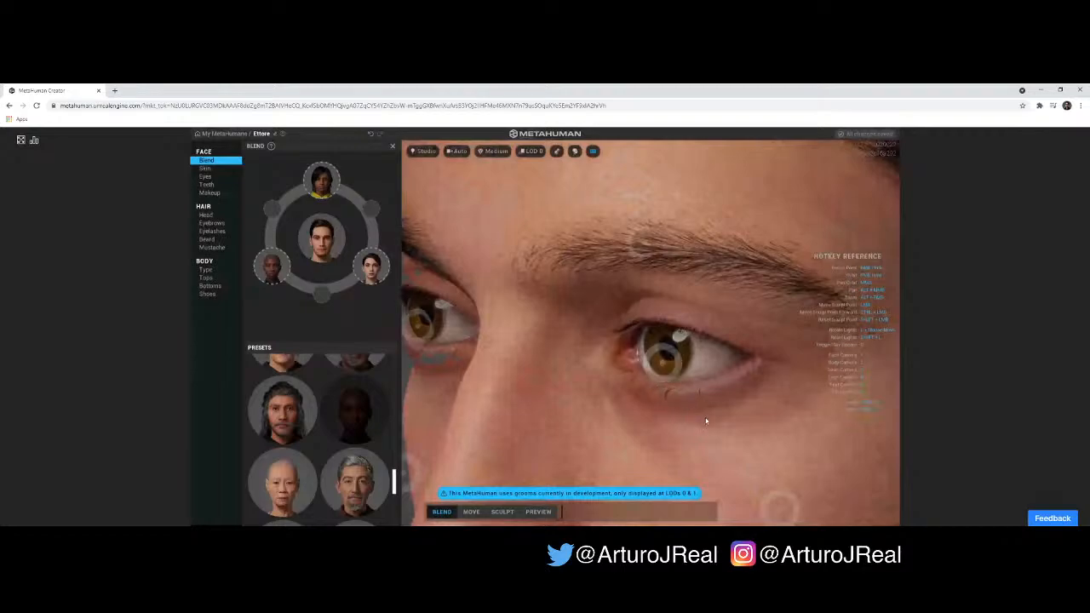
drag(696, 423, 676, 394)
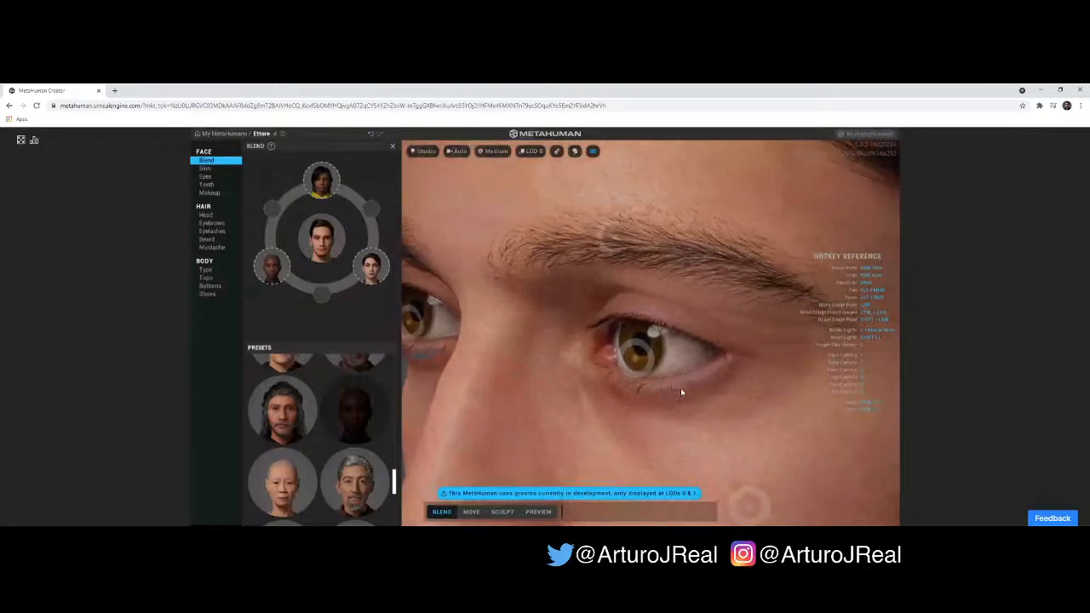
right_click(684, 391)
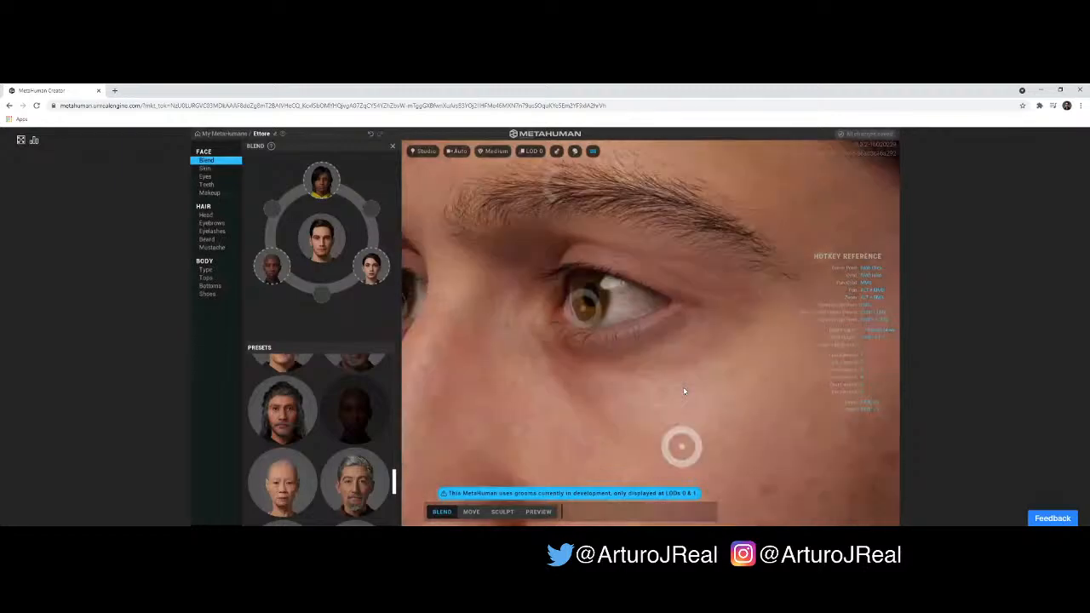
right_drag(617, 260, 603, 205)
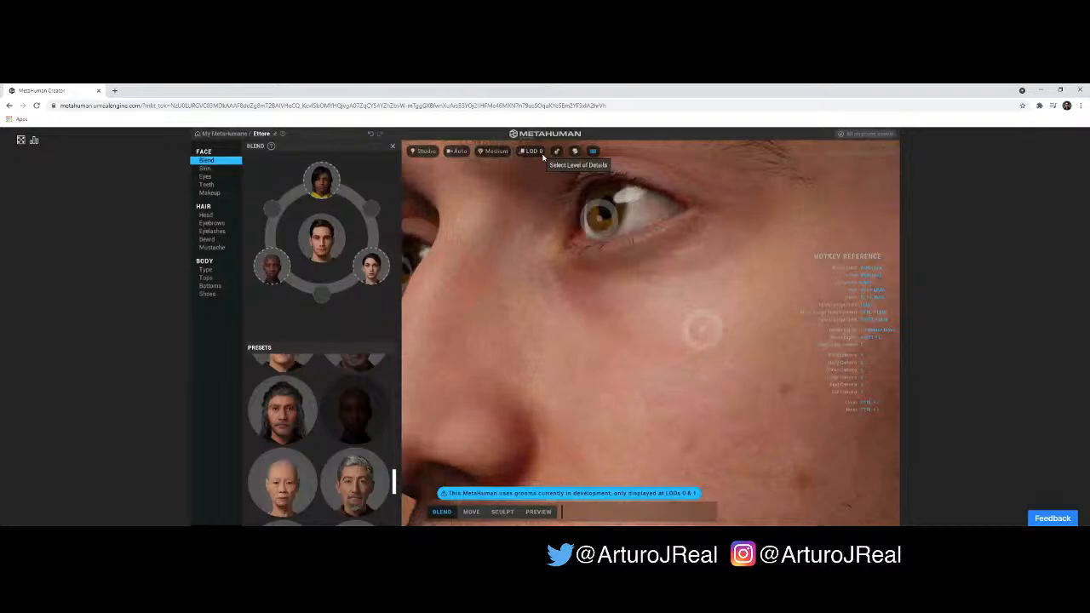
- Set the model's level of detail to LOD 7 and check the eye and nose area
click(536, 152)
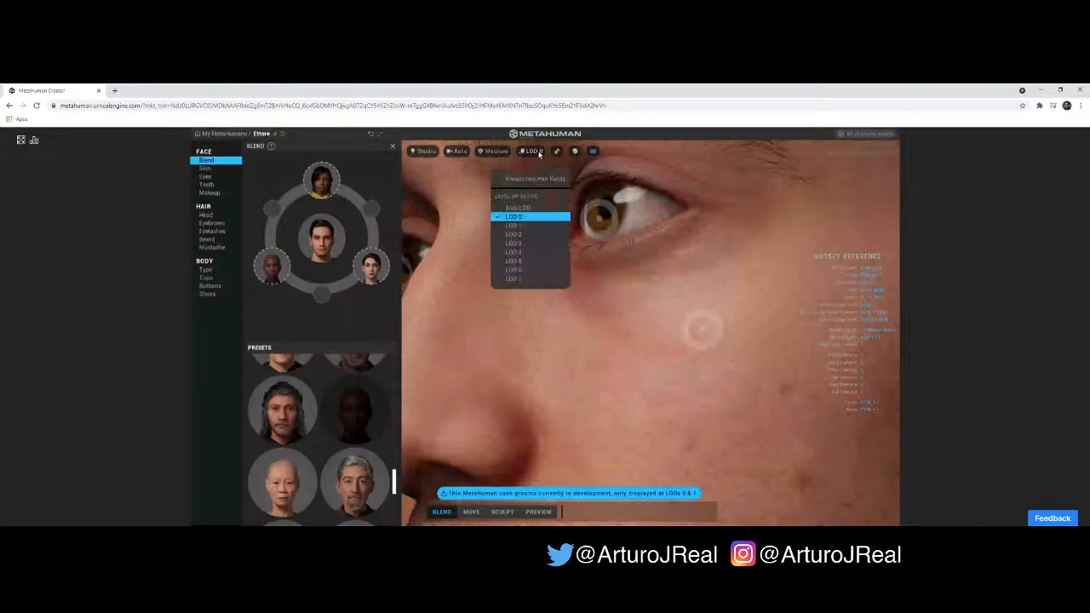
click(515, 279)
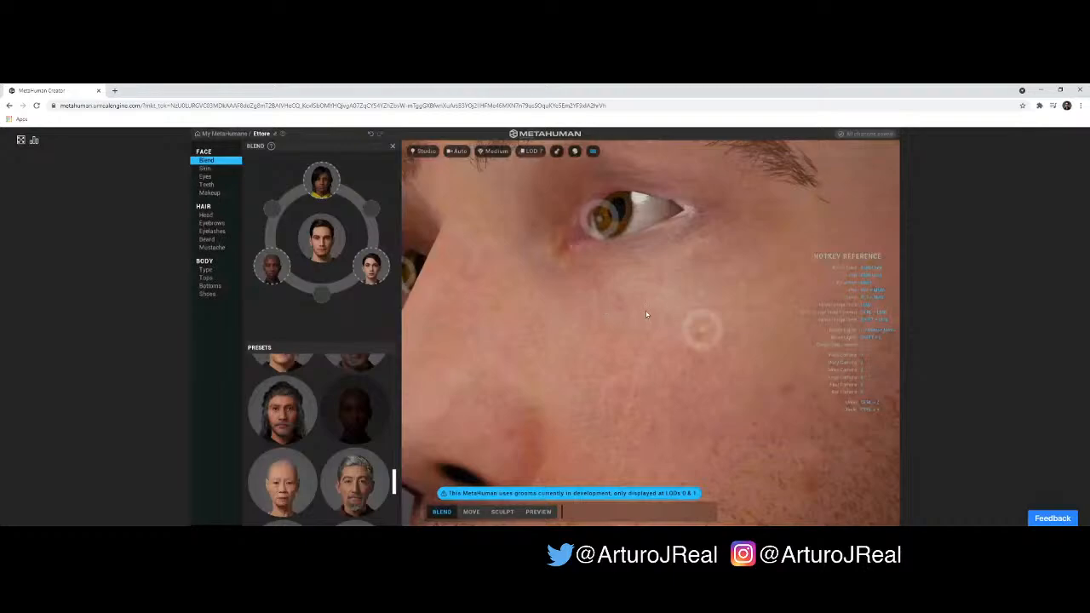
scroll(630, 319, down, 3)
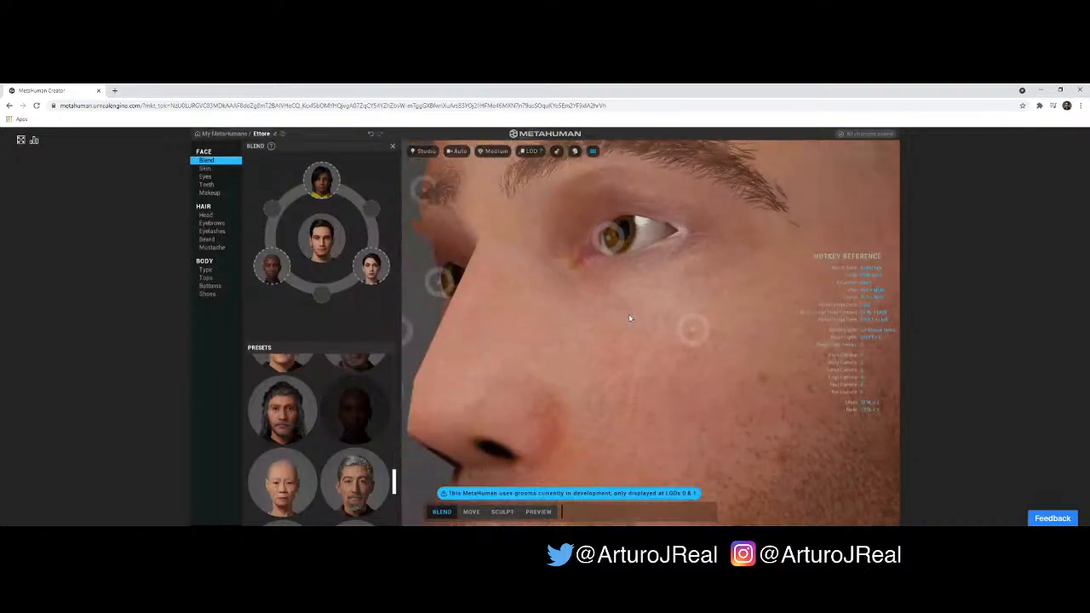
- Examine the LOD 7 head from several distances and viewing angles
scroll(628, 318, down, 4)
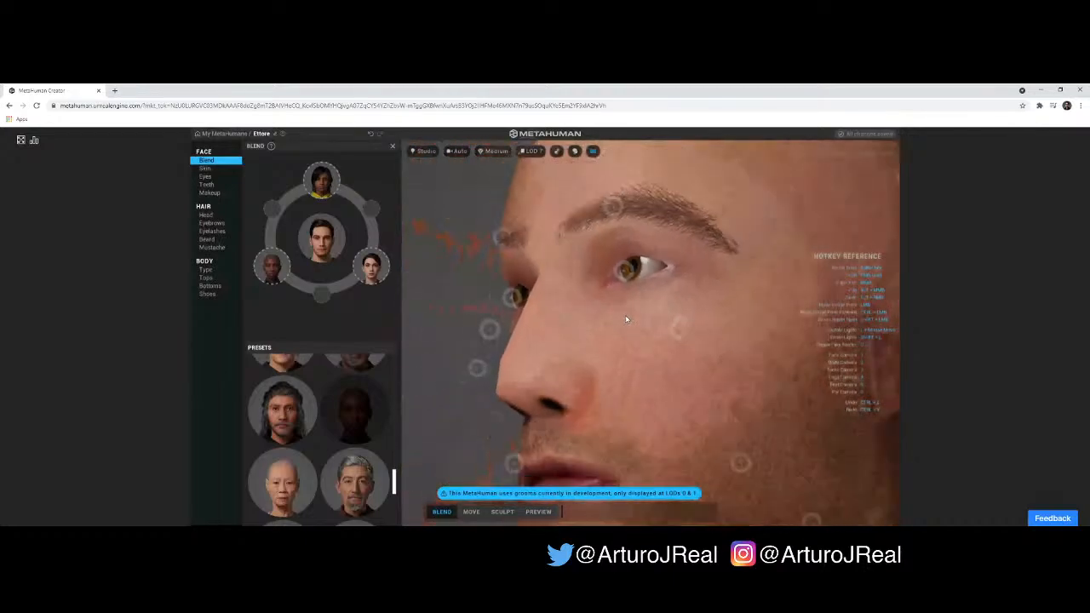
scroll(626, 319, down, 4)
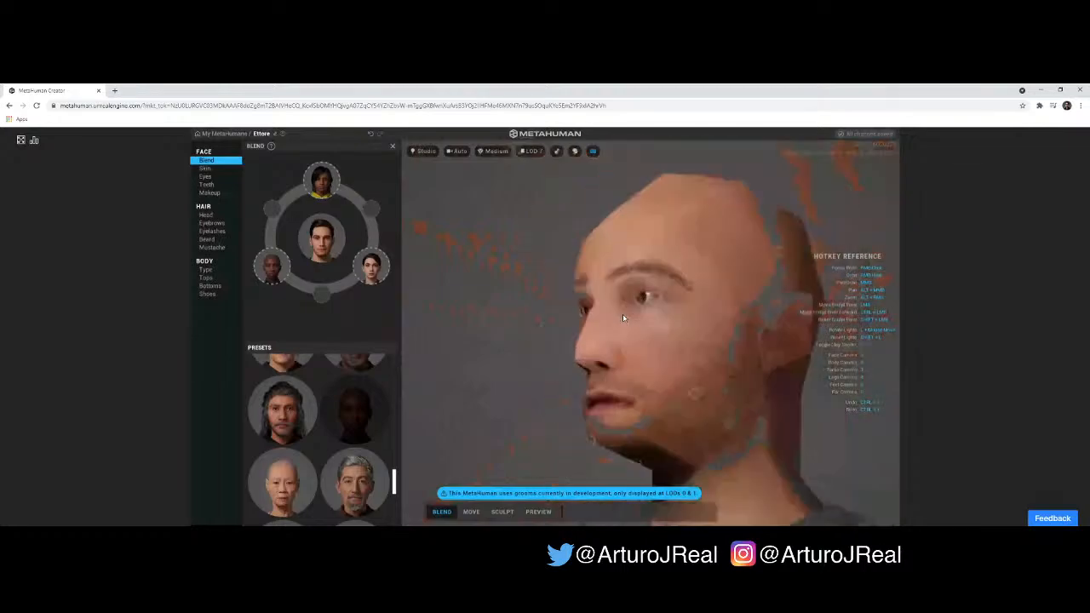
right_drag(623, 318, 748, 327)
scroll(742, 325, down, 5)
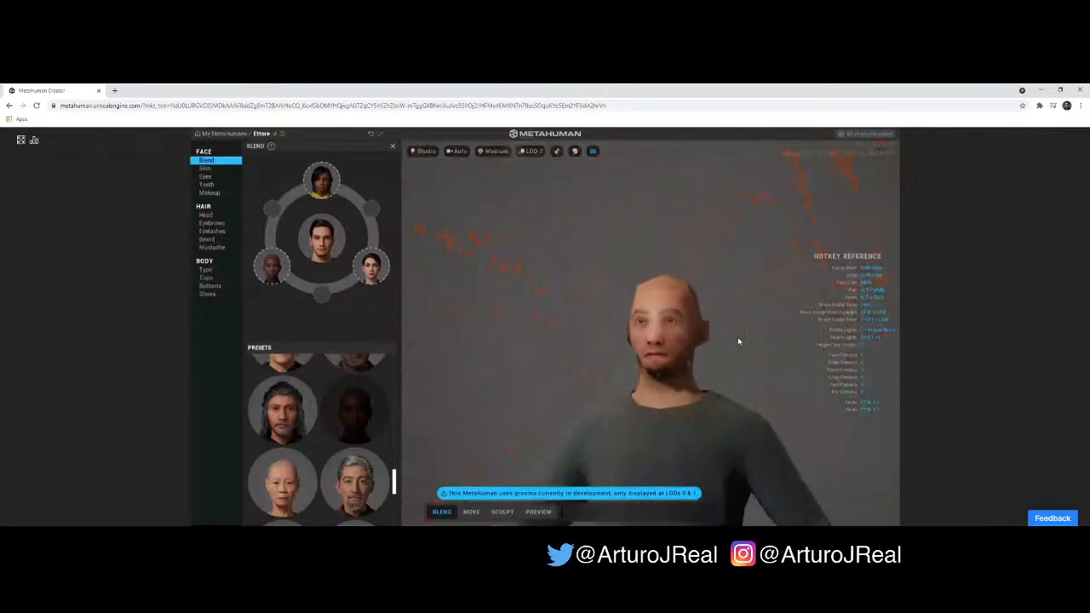
scroll(678, 345, up, 5)
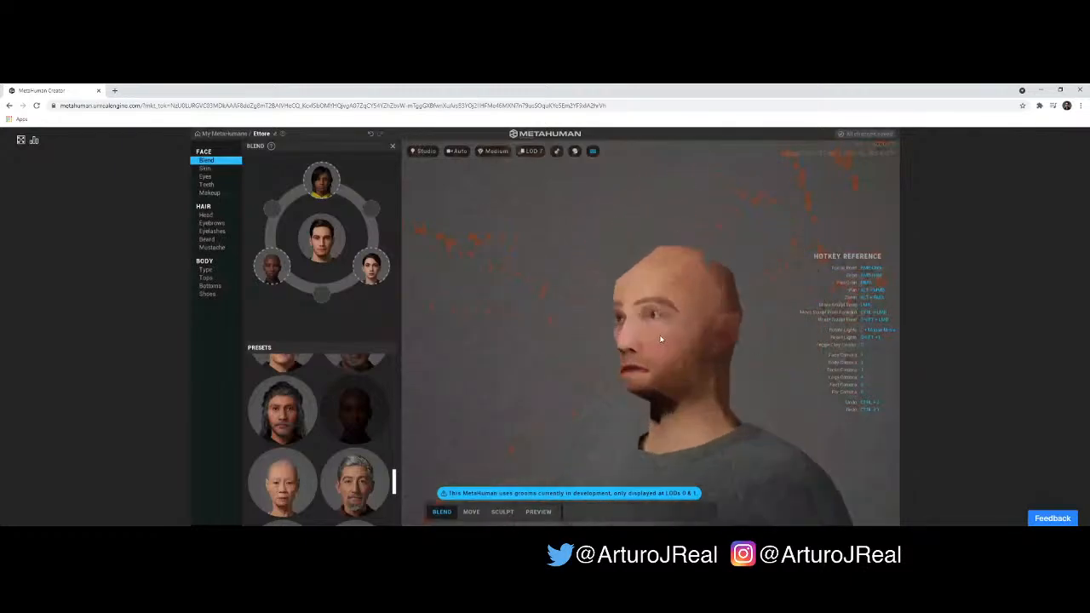
- Compare the head at LOD 0 and at LOD 7 while viewing it from the side
click(532, 151)
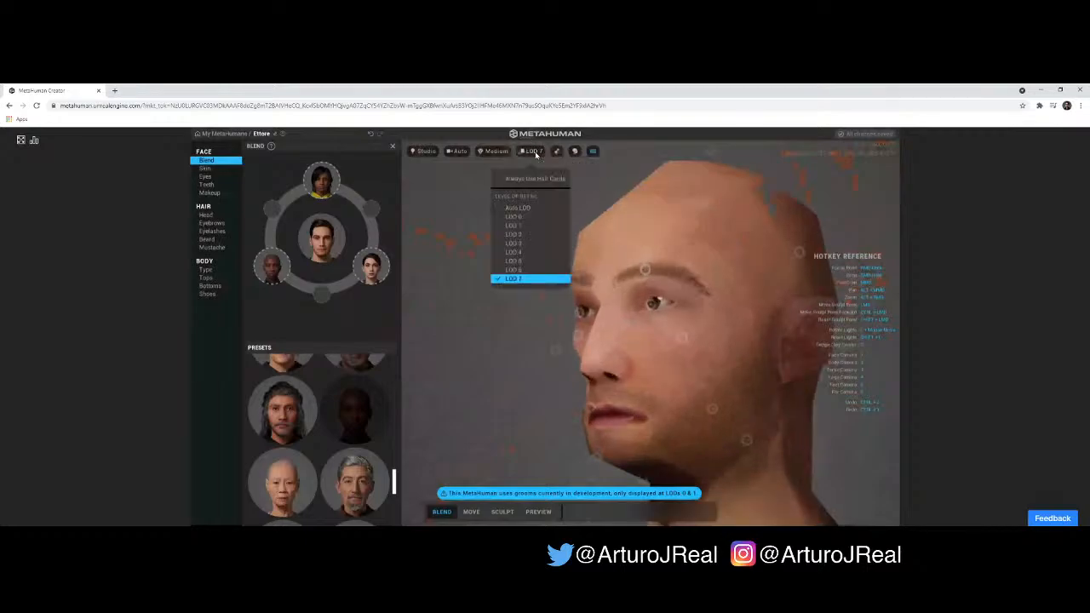
click(519, 217)
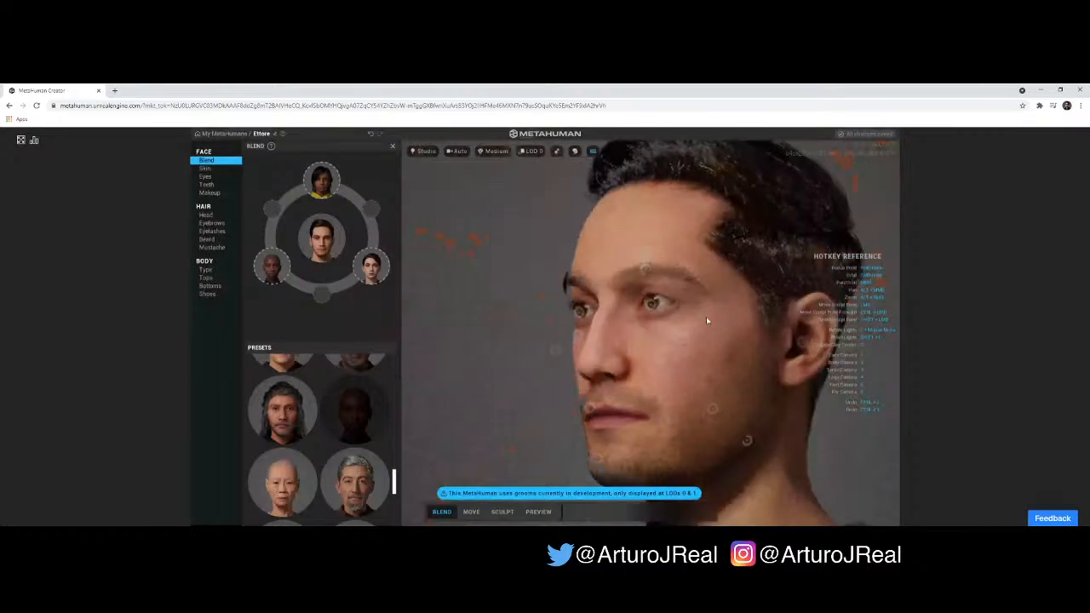
right_drag(754, 368, 527, 96)
click(528, 152)
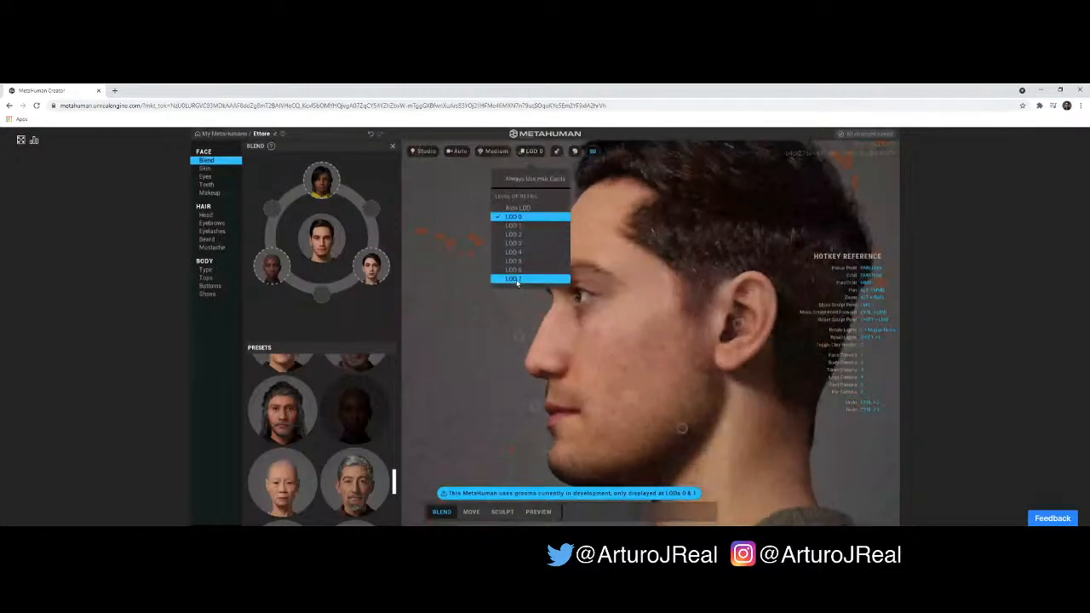
click(514, 279)
right_drag(571, 238, 767, 306)
- Set the level of detail to Auto LOD and check how the model's detail responds to camera distance
click(528, 152)
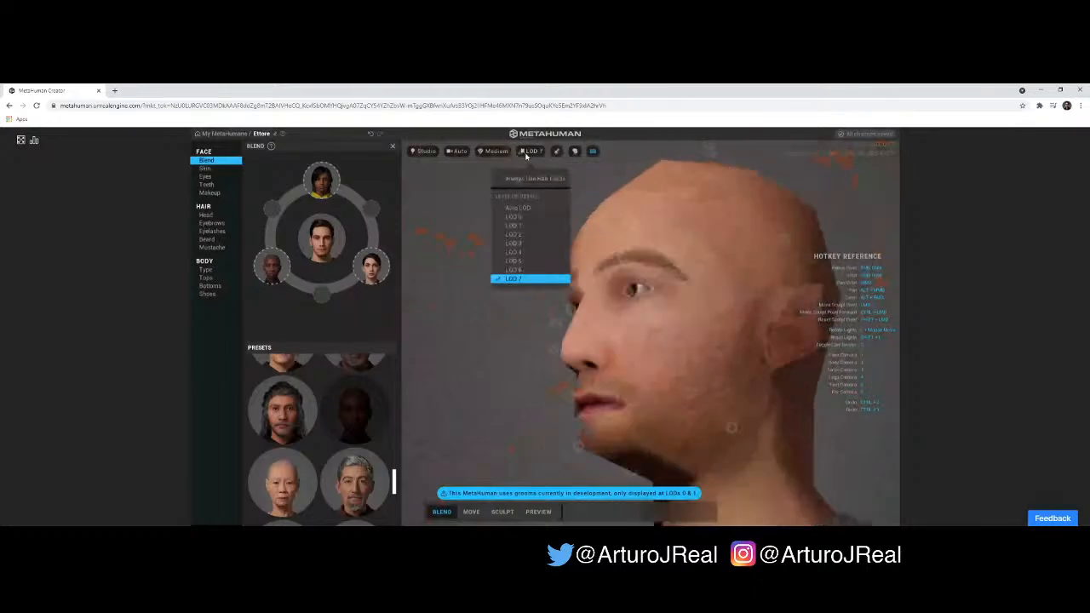
click(527, 207)
scroll(649, 331, down, 10)
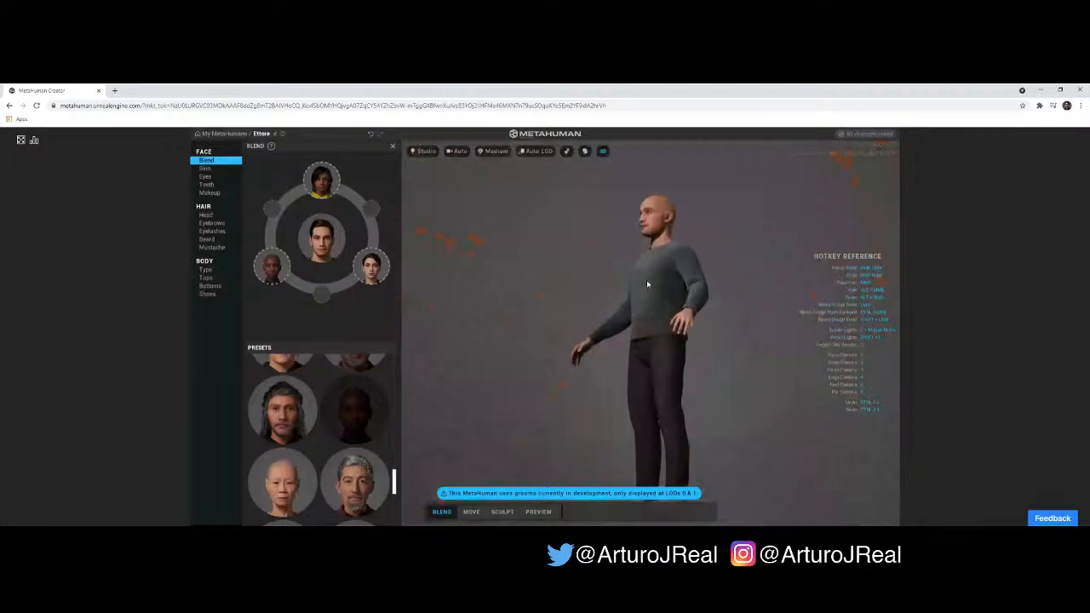
scroll(647, 279, up, 5)
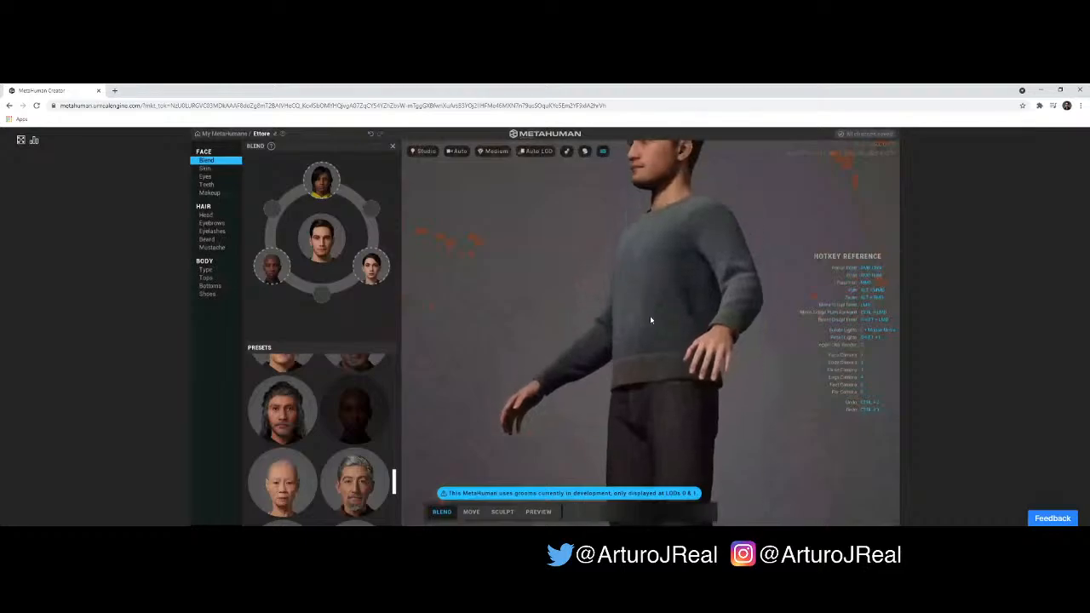
scroll(656, 298, up, 2)
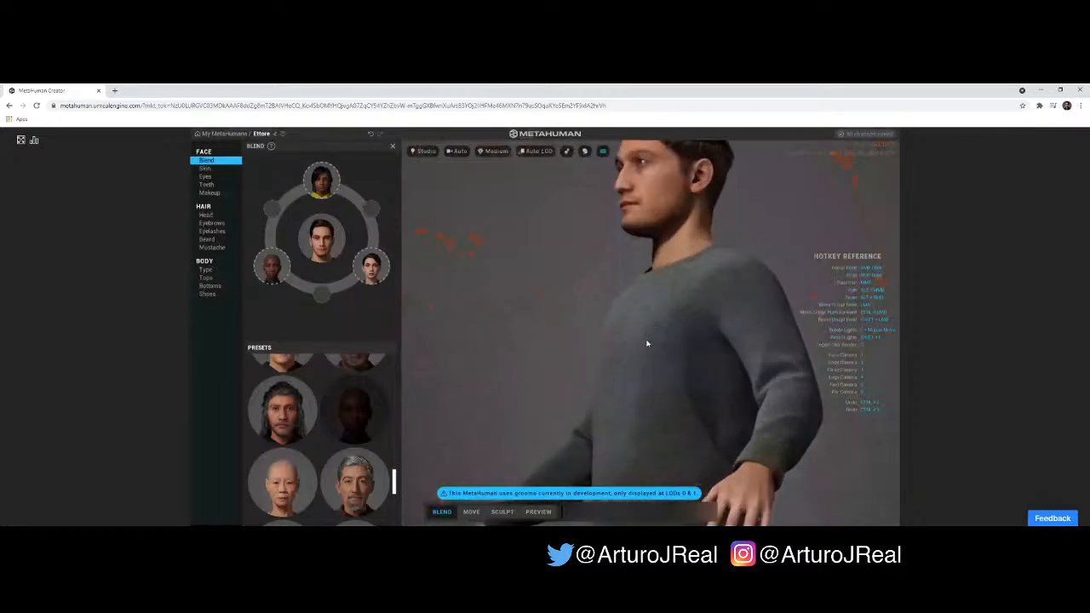
scroll(651, 321, up, 2)
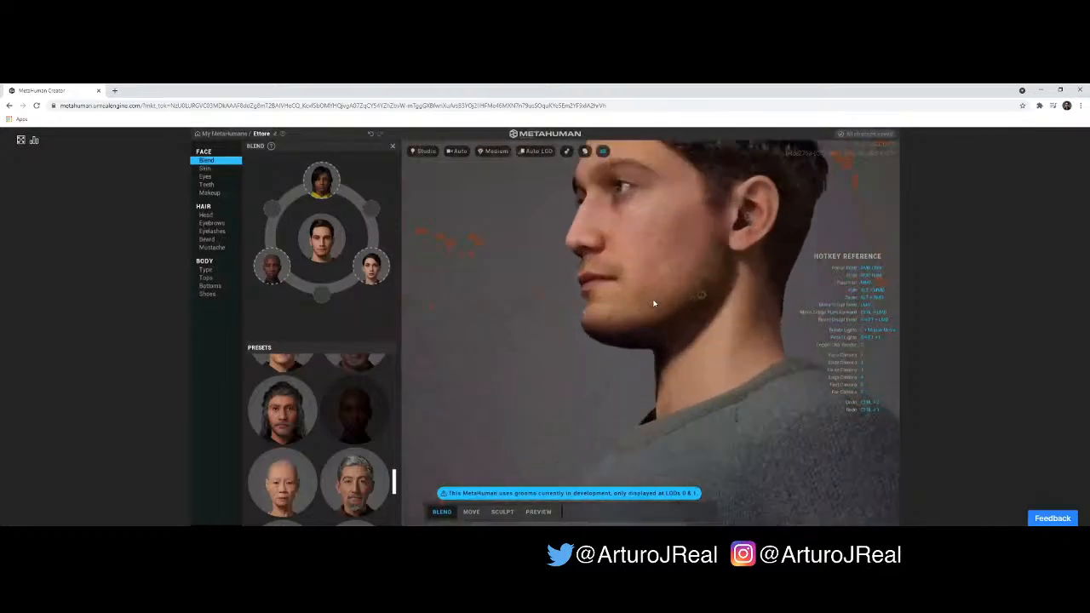
scroll(653, 315, up, 3)
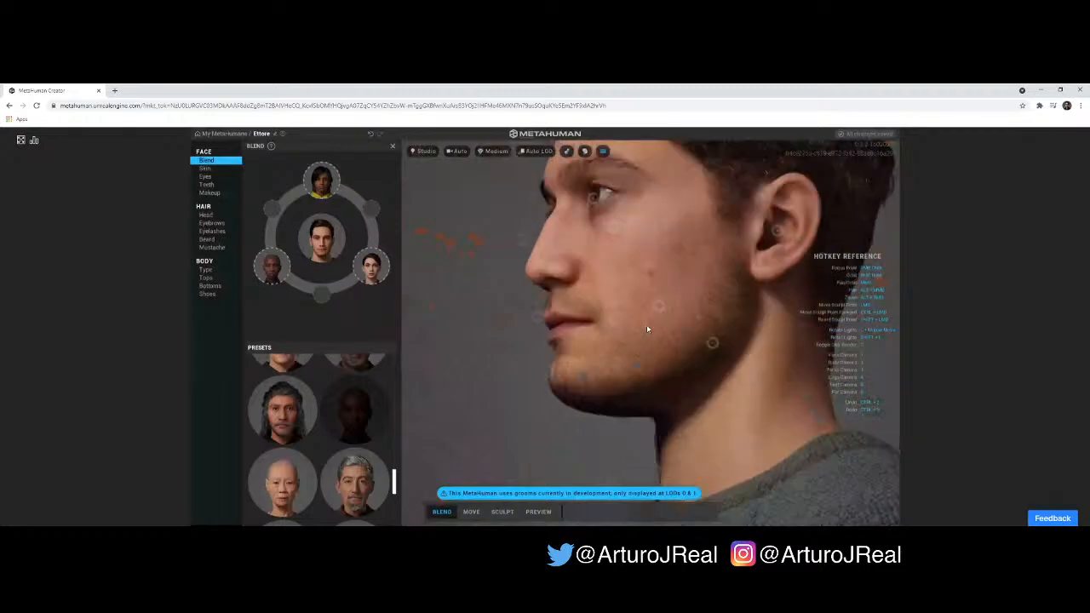
scroll(648, 329, down, 2)
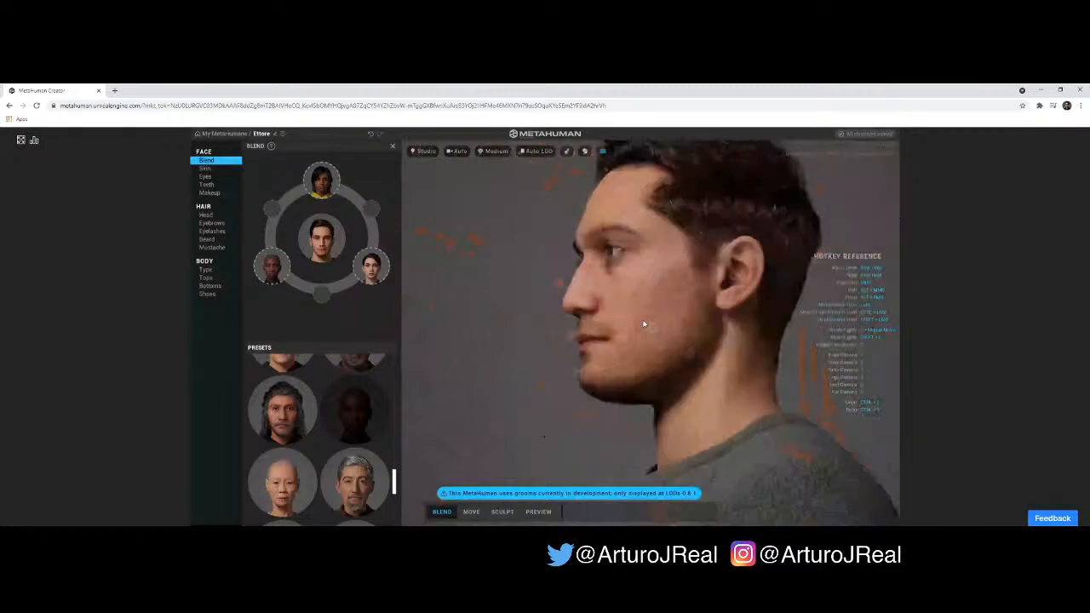
scroll(644, 324, down, 6)
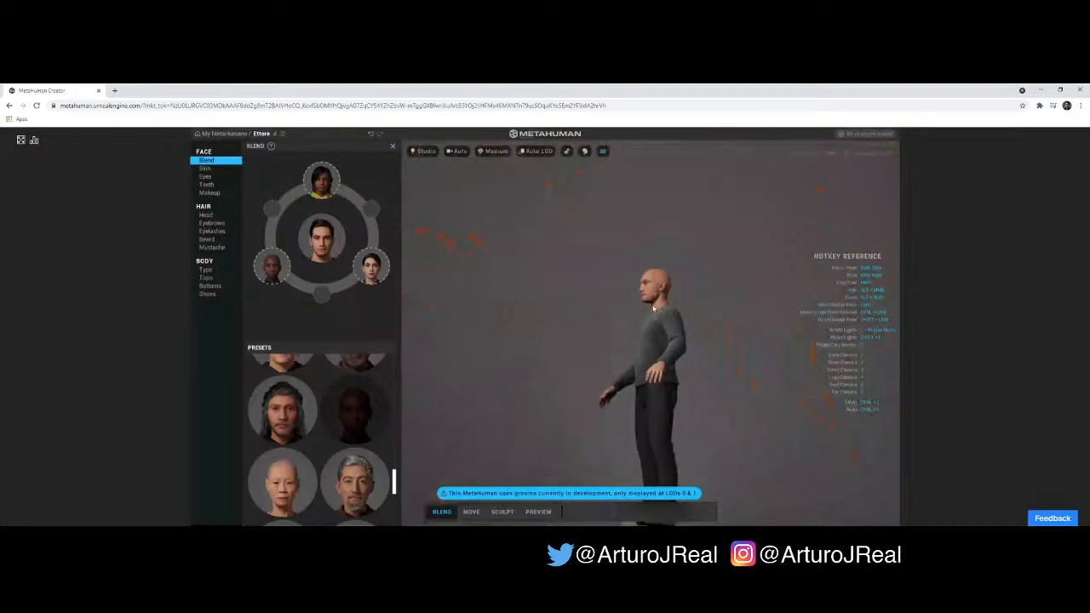
- Switch the level of detail to LOD 7 and check the head and upper body at different distances
click(538, 151)
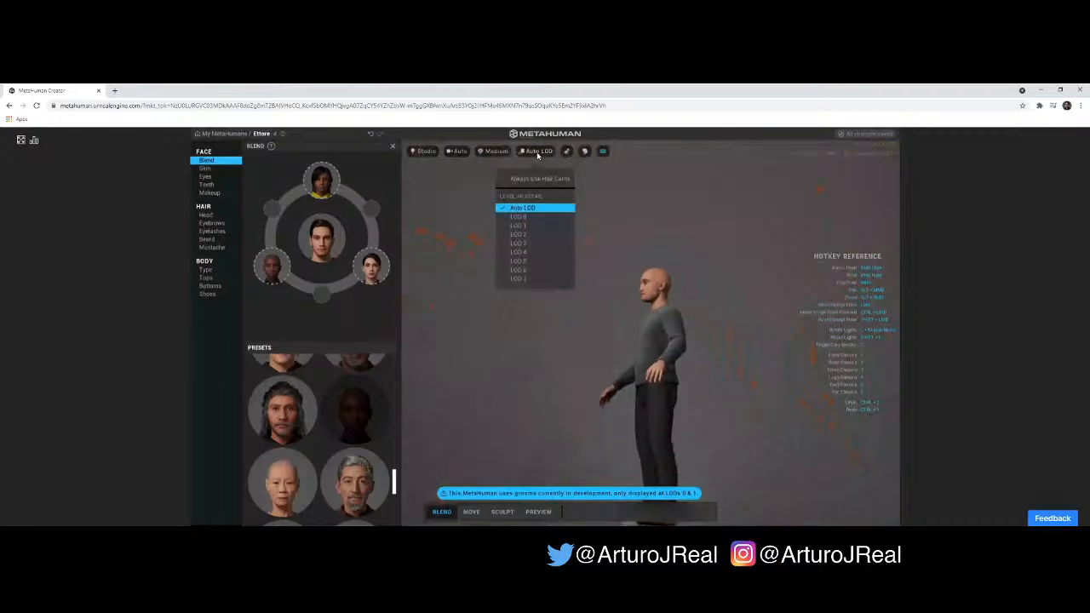
click(529, 279)
scroll(665, 281, up, 4)
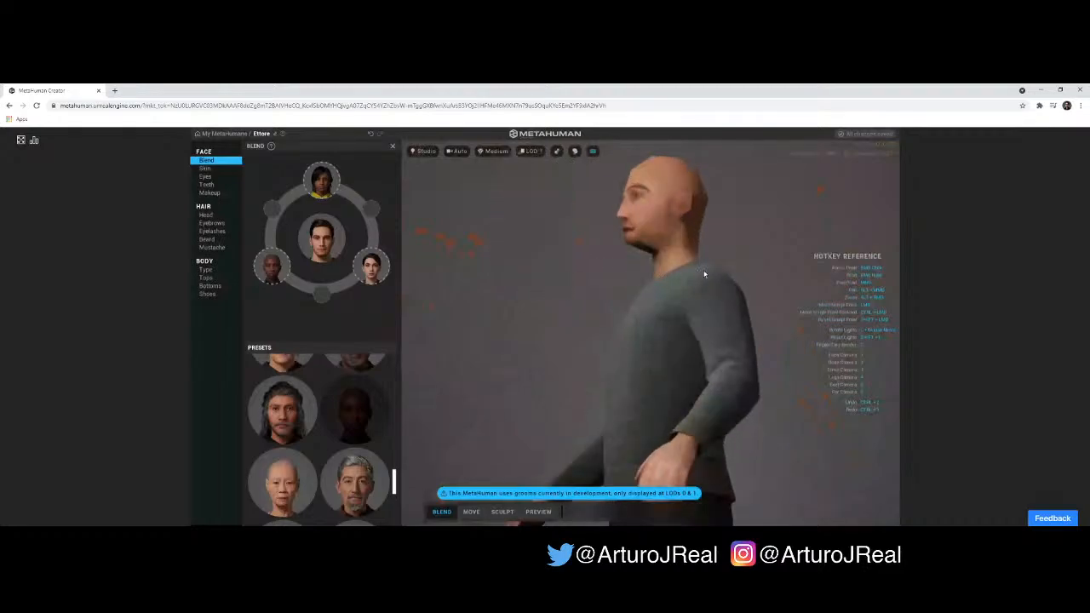
scroll(705, 275, up, 3)
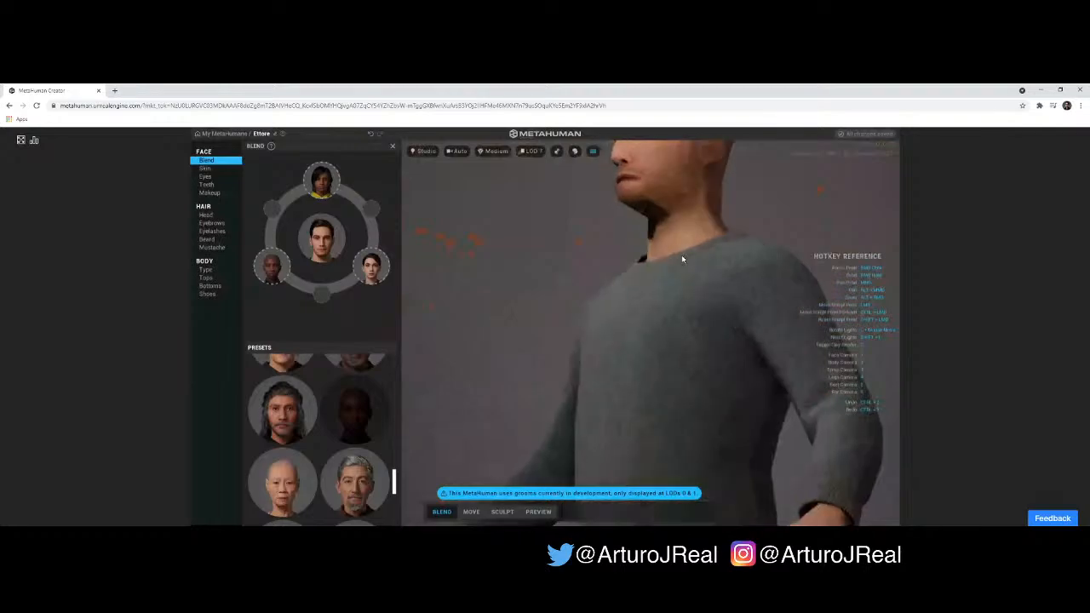
scroll(669, 260, down, 5)
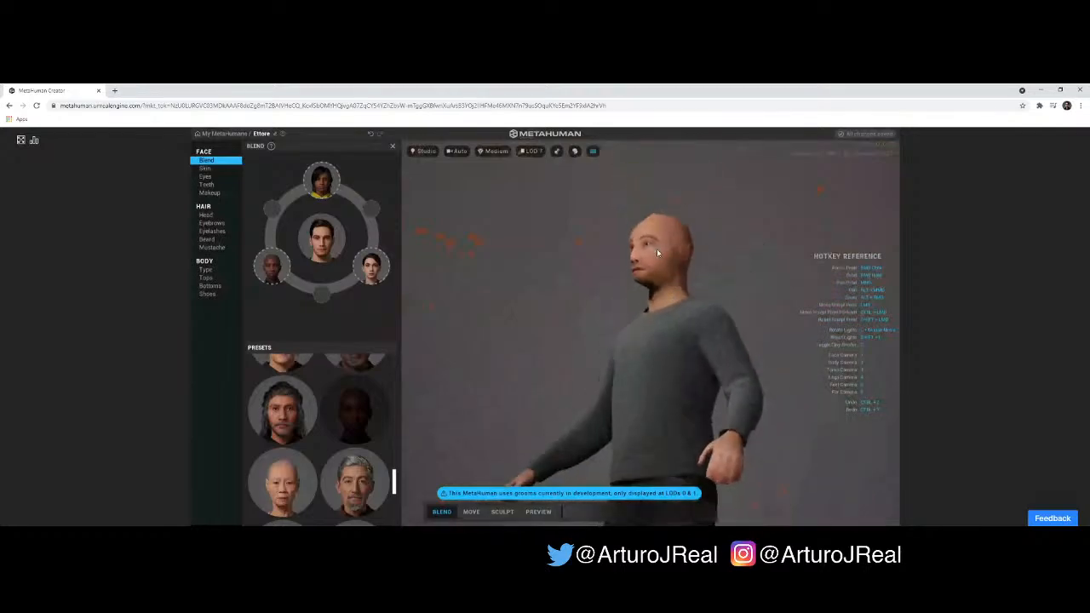
- Set the level of detail to LOD 0 and inspect the head and neck from several angles
click(530, 151)
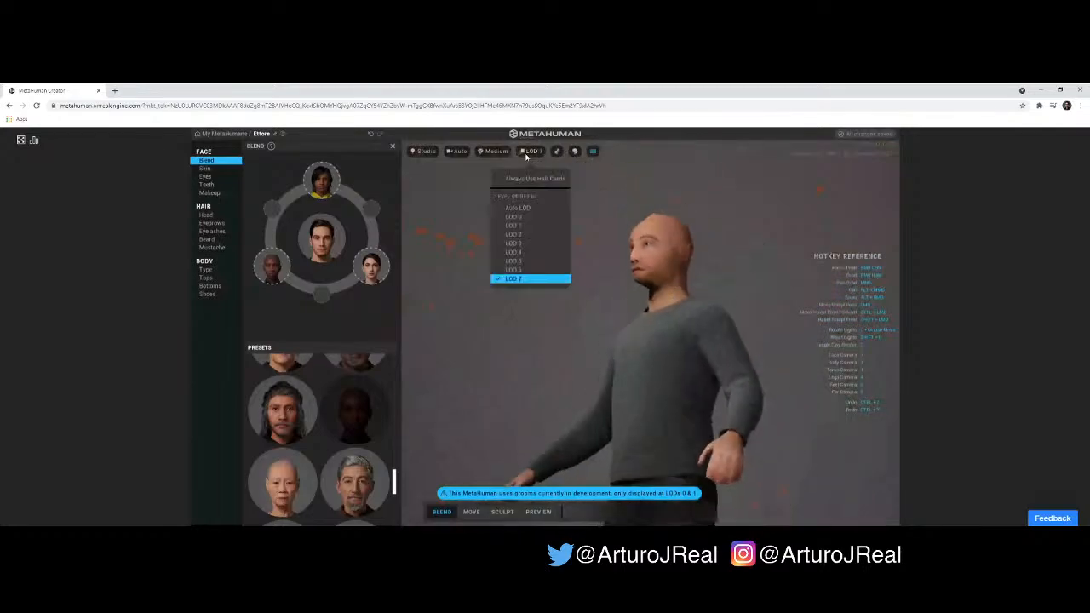
click(526, 216)
scroll(661, 227, up, 8)
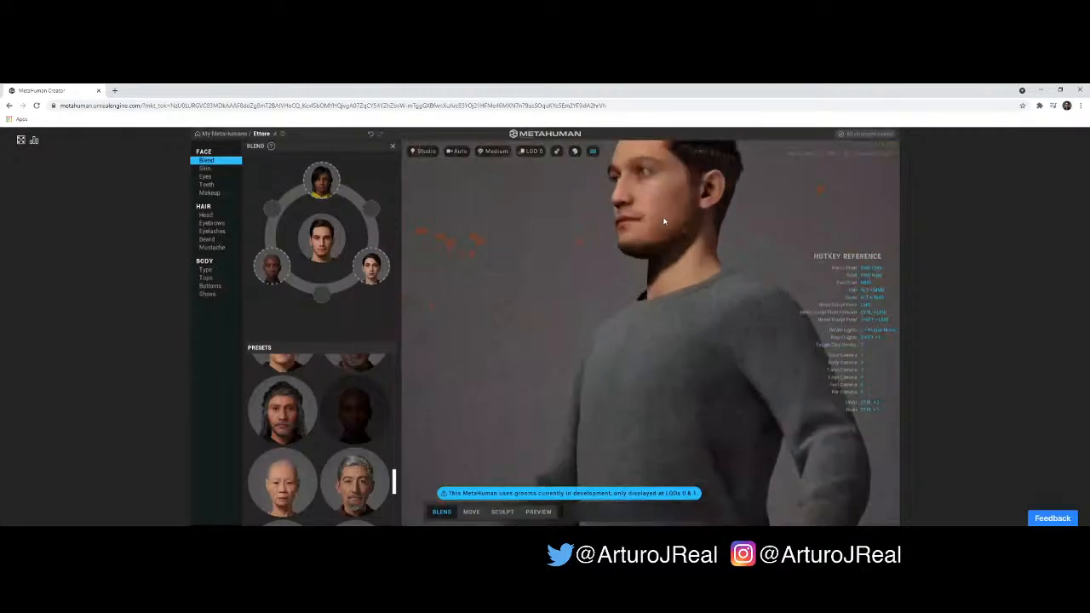
right_drag(653, 266, 682, 210)
right_drag(694, 262, 758, 208)
drag(748, 187, 636, 346)
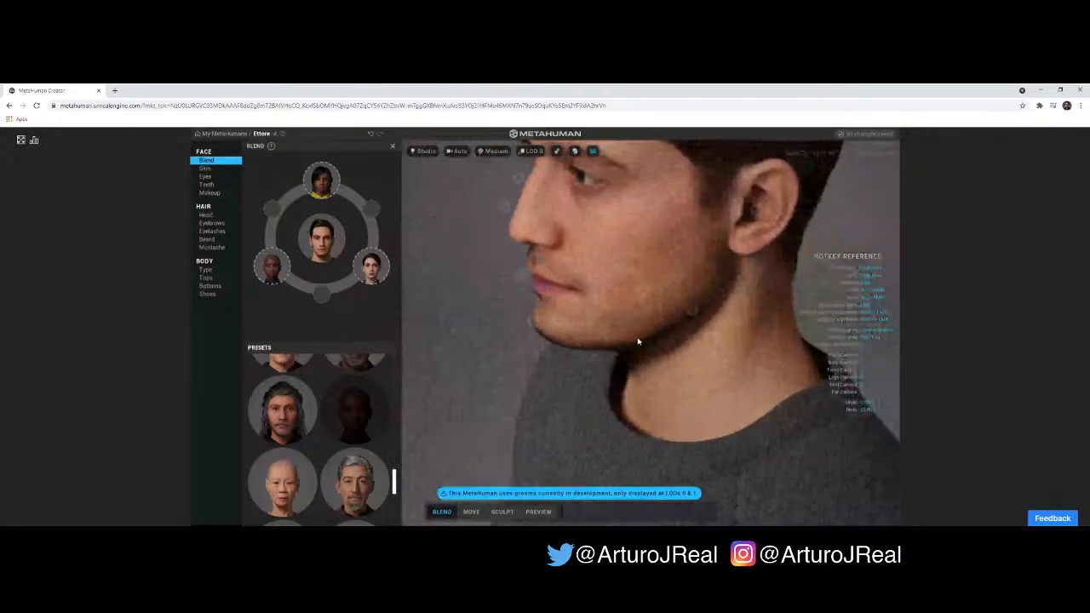
mouse_move(666, 270)
mouse_down()
mouse_move(665, 282)
mouse_move(663, 265)
mouse_up()
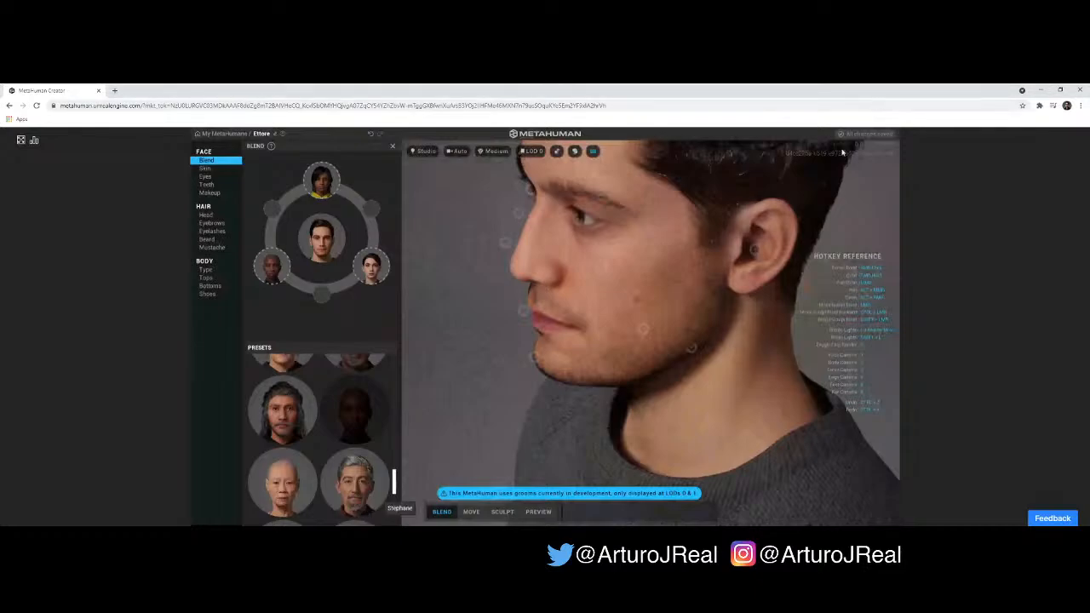
- Adjust the mouth and lower cheek of Ettore's face with their blend control points
scroll(656, 269, up, 4)
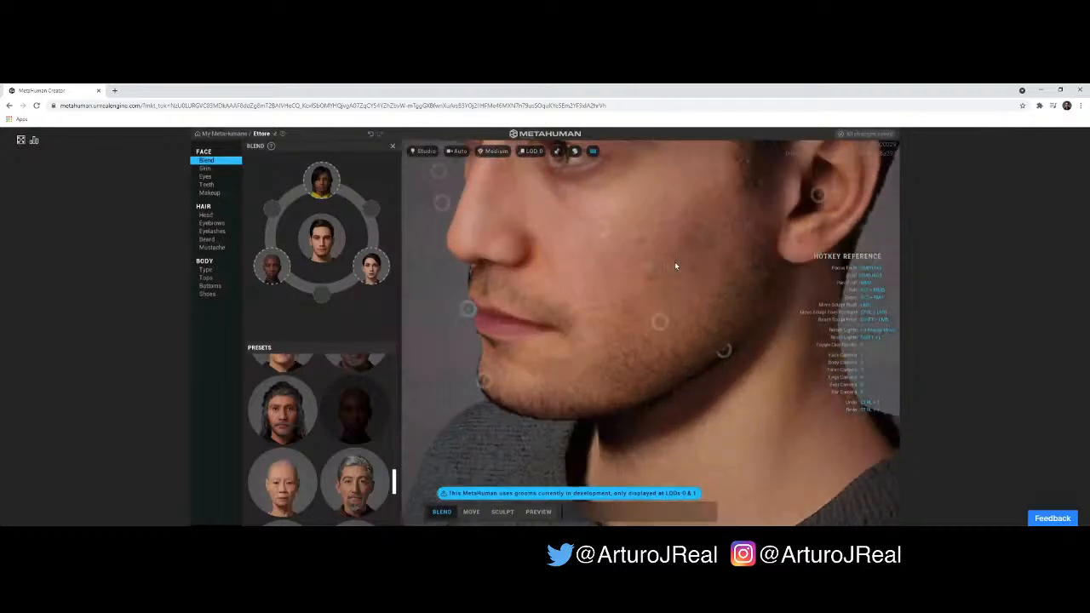
mouse_move(675, 265)
right_down()
mouse_move(611, 275)
mouse_move(628, 260)
mouse_move(662, 265)
right_up()
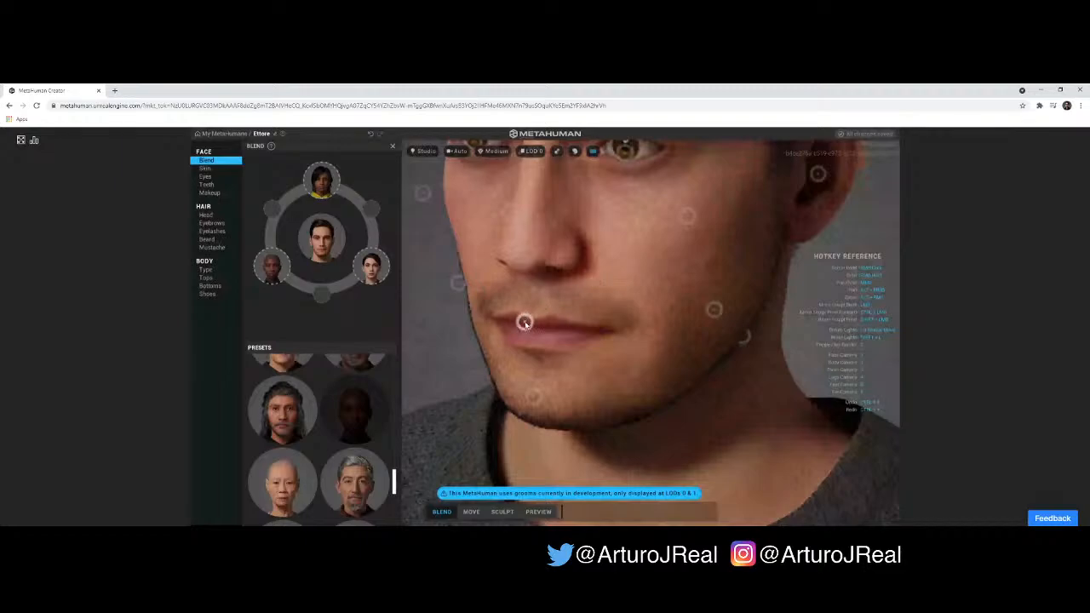
mouse_move(525, 322)
mouse_down()
mouse_move(553, 291)
mouse_move(536, 317)
mouse_up()
drag(697, 282, 597, 273)
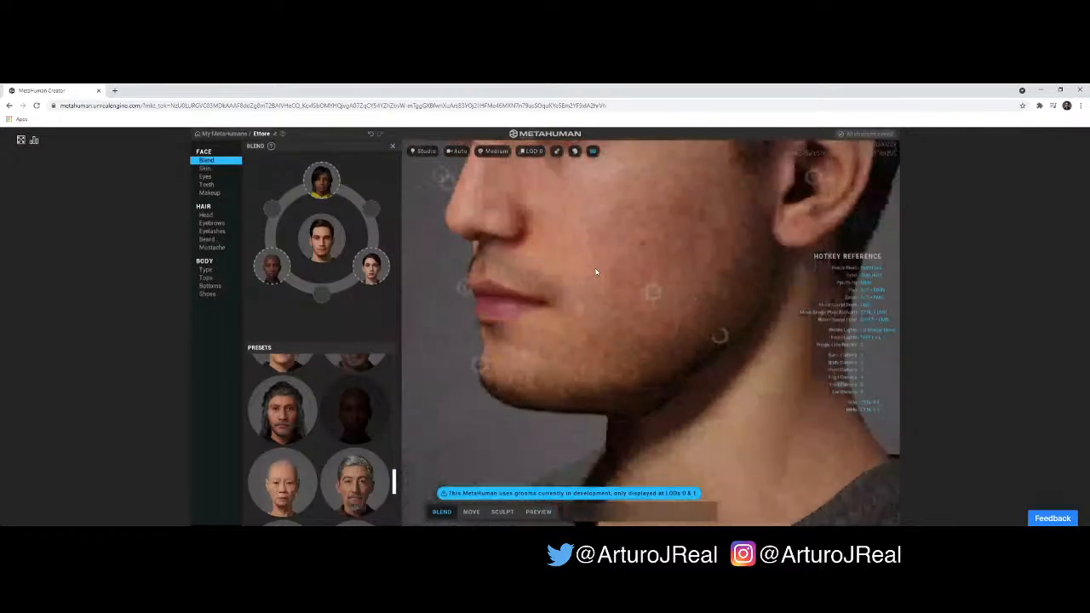
right_drag(596, 272, 575, 275)
drag(452, 285, 495, 299)
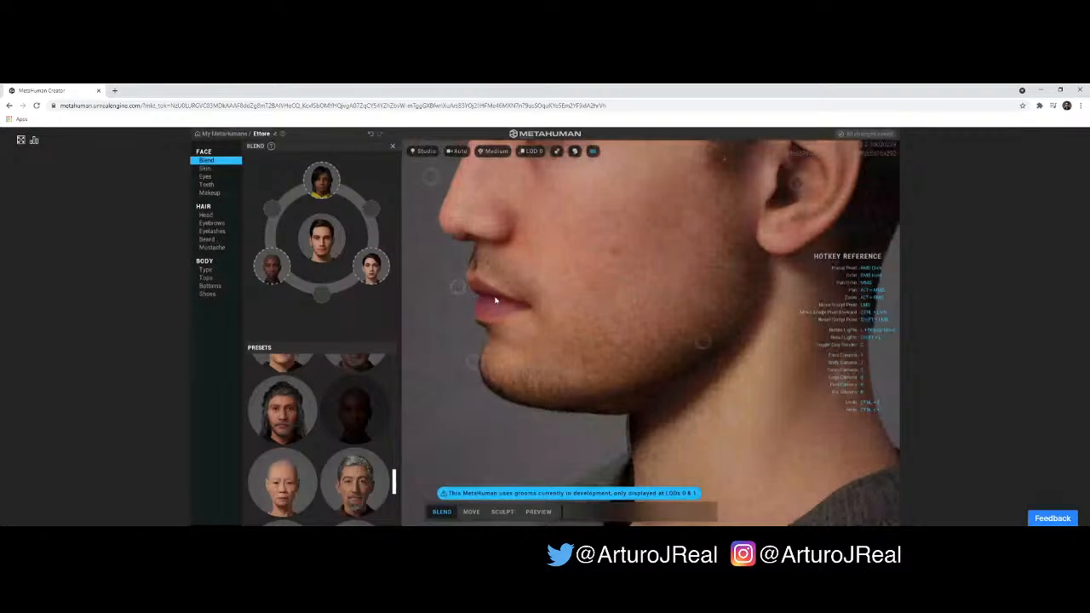
right_drag(551, 314, 742, 321)
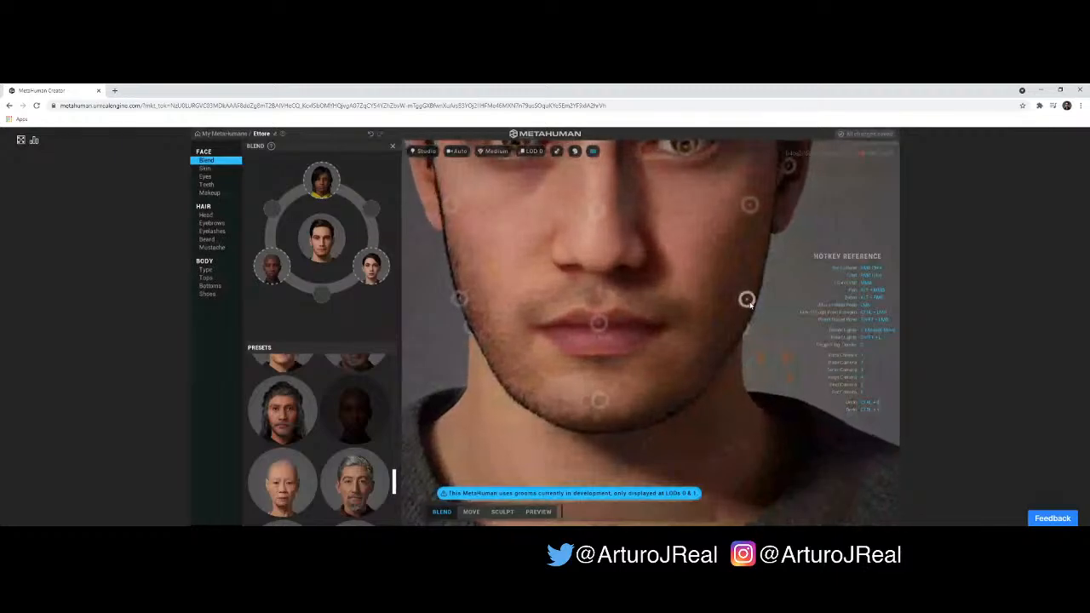
mouse_move(747, 302)
mouse_down()
mouse_move(722, 294)
mouse_move(832, 314)
mouse_move(796, 315)
mouse_move(782, 339)
mouse_up()
right_drag(763, 232, 749, 310)
- Replace the Lexi preset in the blend circle with the preset that has short, swept-back dark hair
mouse_move(382, 252)
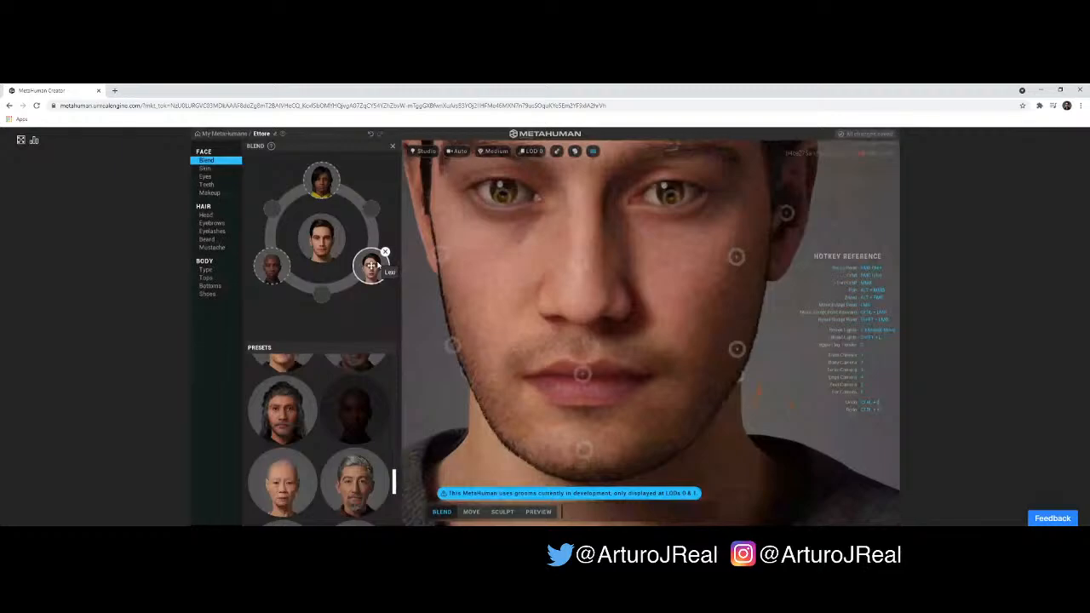
click(385, 252)
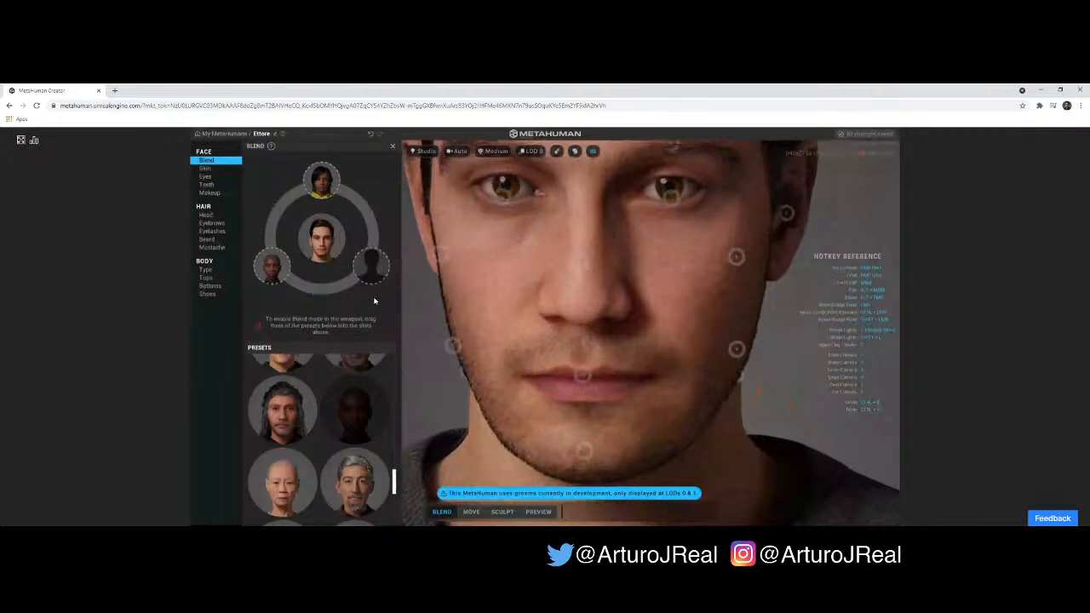
scroll(359, 389, down, 1)
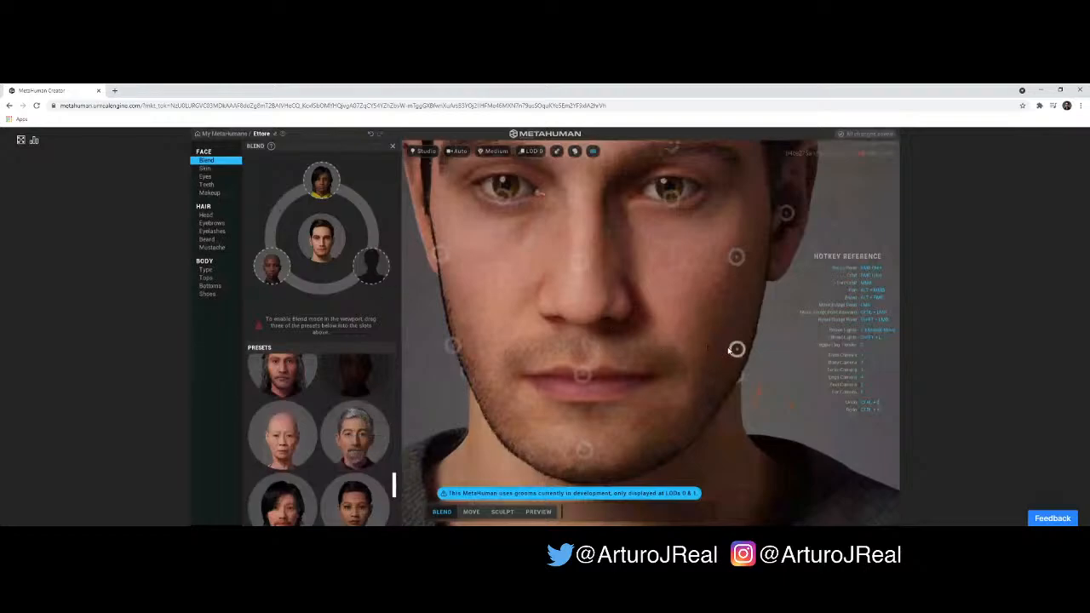
scroll(332, 445, down, 2)
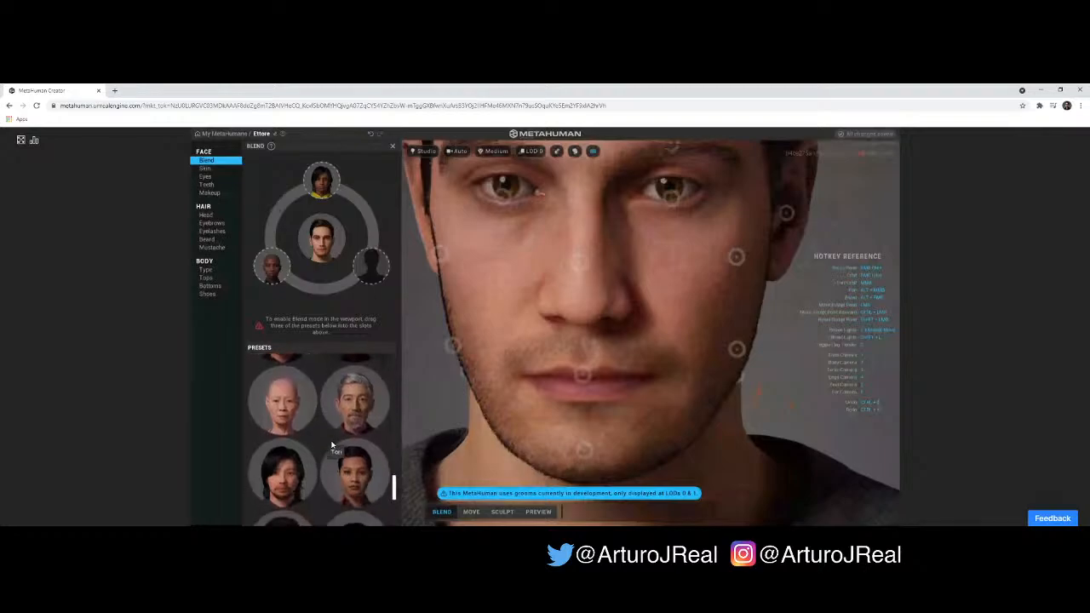
drag(363, 385, 371, 266)
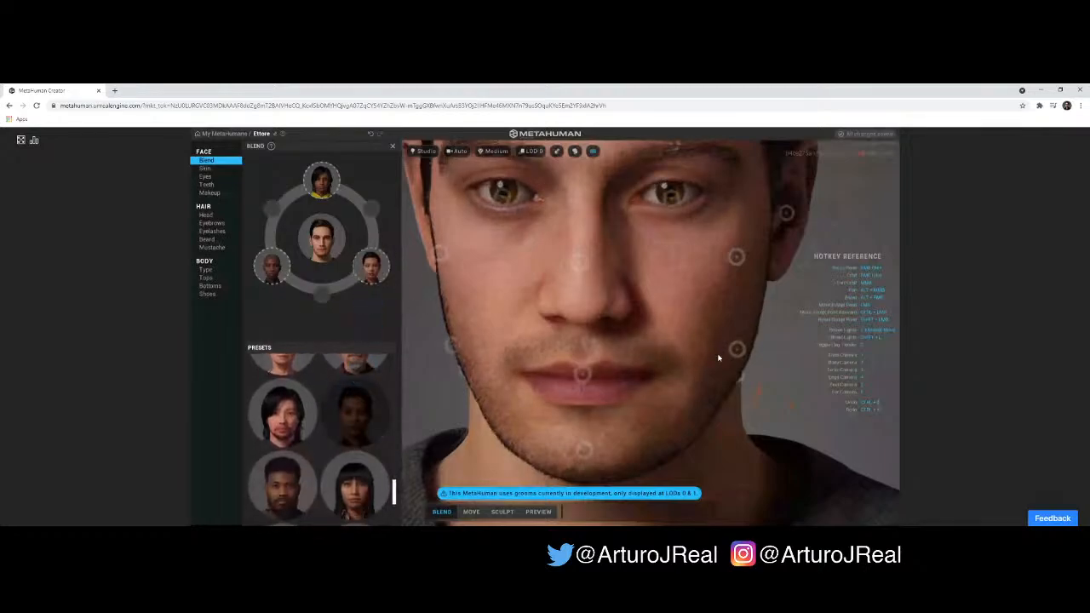
- Adjust the chin of Ettore's face with its blend control point
scroll(692, 344, up, 1)
scroll(693, 327, down, 2)
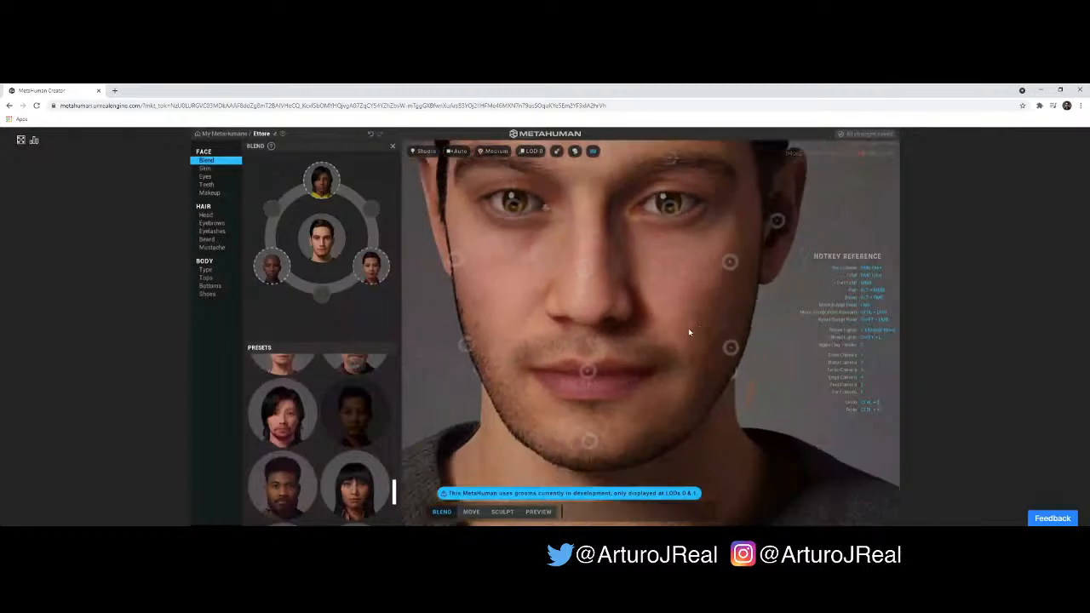
scroll(683, 336, down, 2)
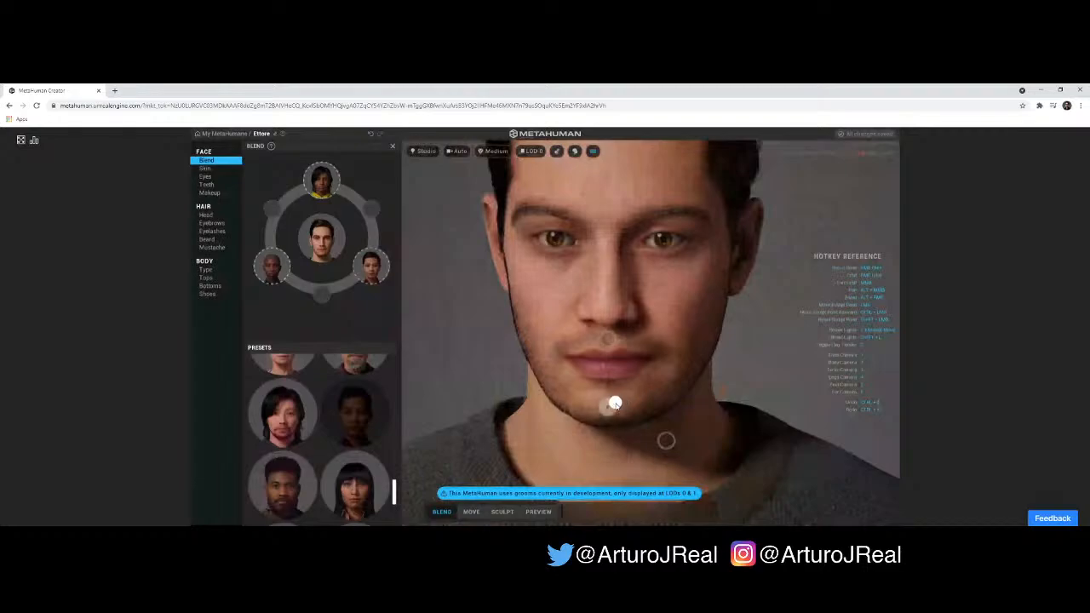
drag(615, 405, 636, 395)
scroll(578, 316, up, 2)
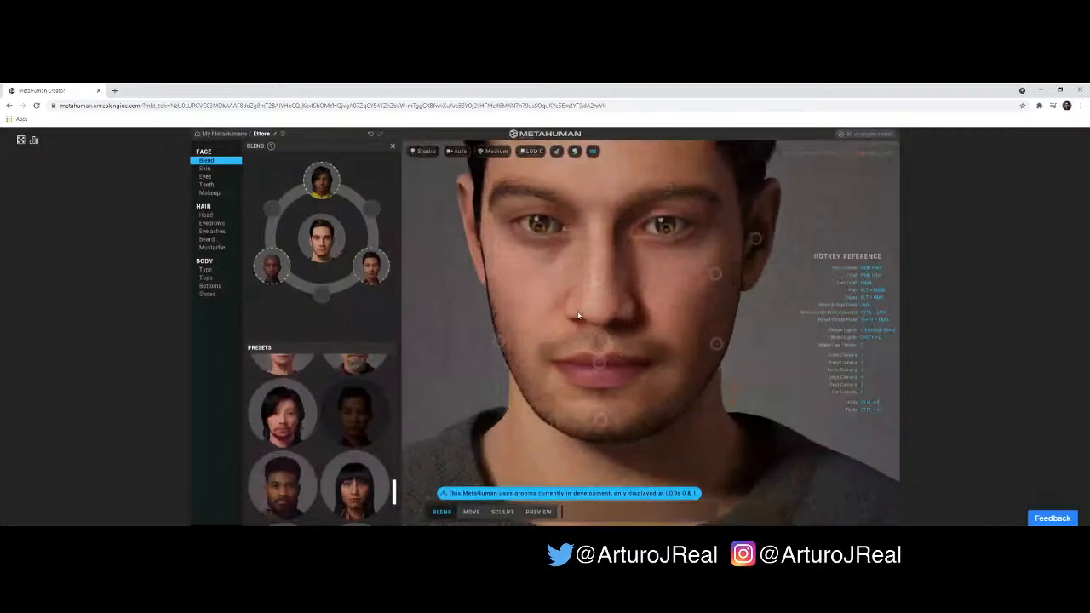
- Blend the ear and the jaw of the face with their control points, working from the side of the head
scroll(578, 316, up, 2)
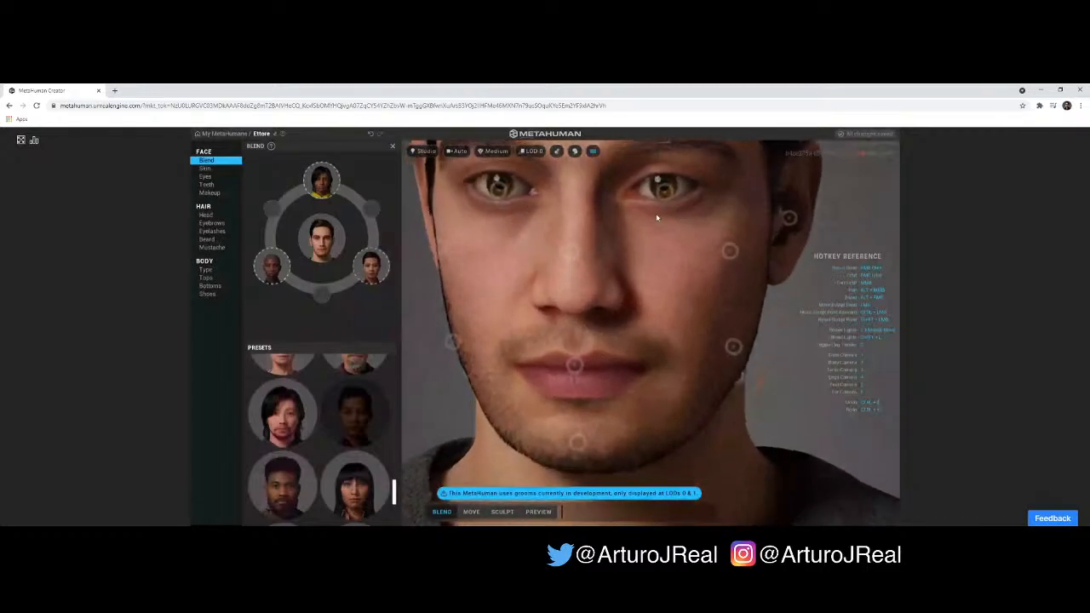
right_drag(657, 218, 608, 232)
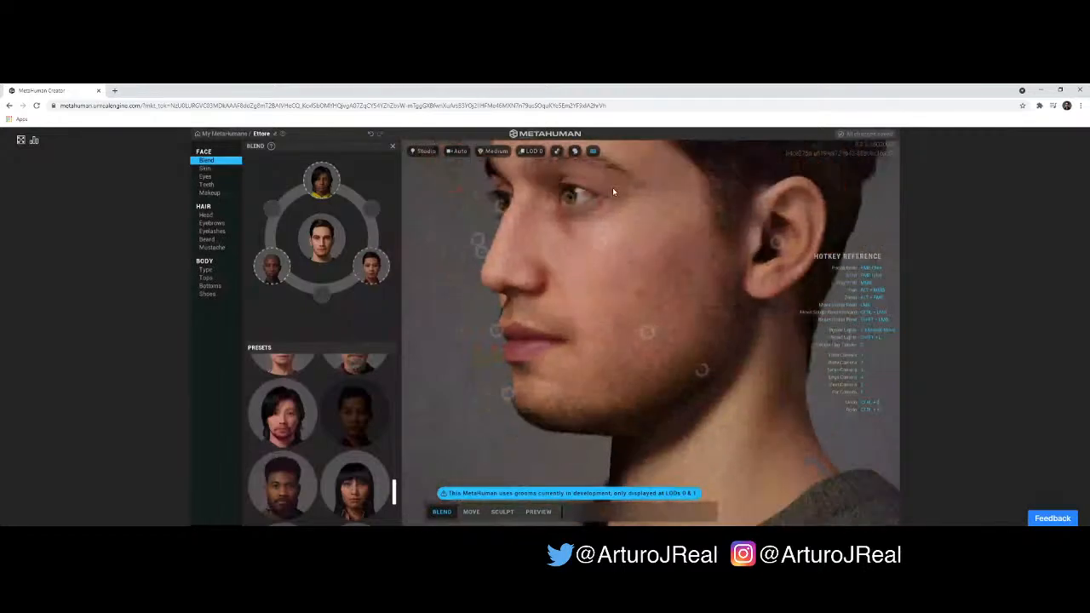
scroll(614, 192, down, 1)
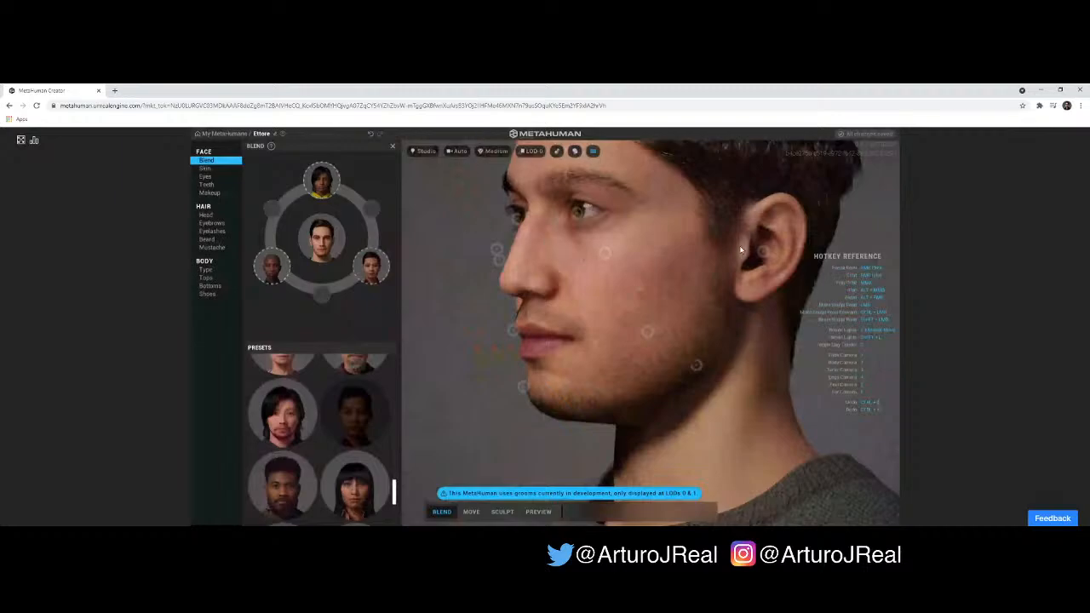
drag(717, 246, 601, 234)
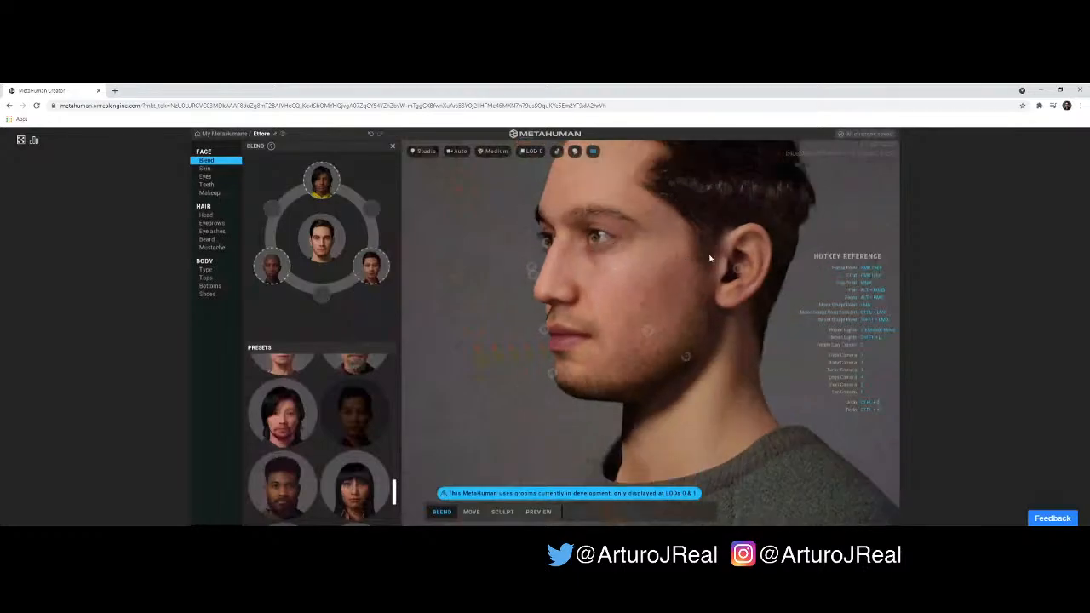
mouse_move(738, 269)
mouse_down()
mouse_move(742, 247)
mouse_move(731, 251)
mouse_up()
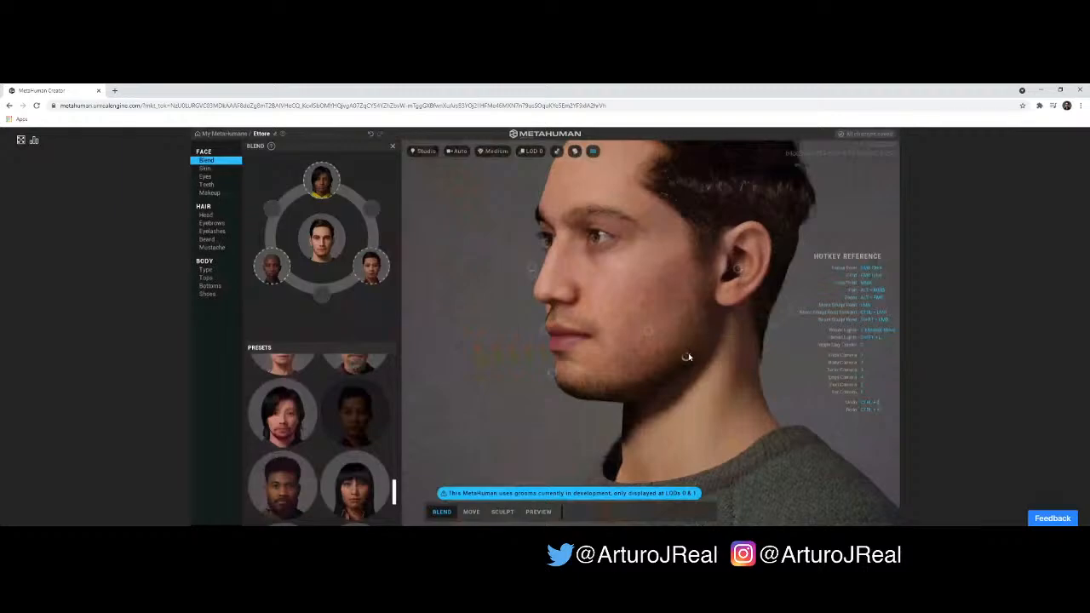
mouse_move(674, 347)
mouse_down()
mouse_move(682, 336)
mouse_move(716, 336)
mouse_move(684, 322)
mouse_up()
drag(621, 316, 539, 326)
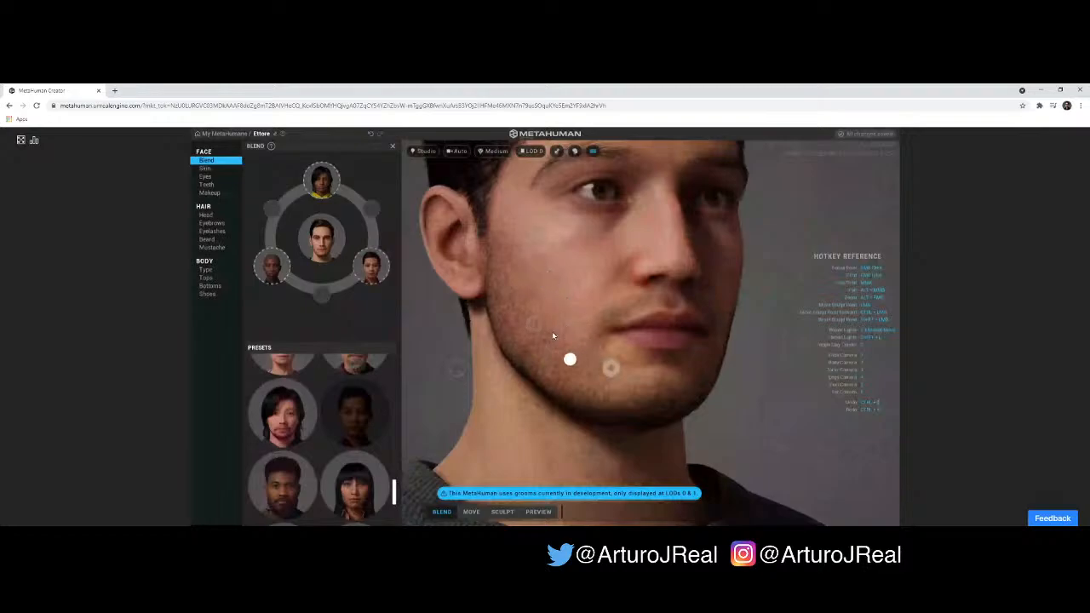
- Add the grey-haired man with the grey beard to the free bottom slot of the blend circle
scroll(312, 400, up, 5)
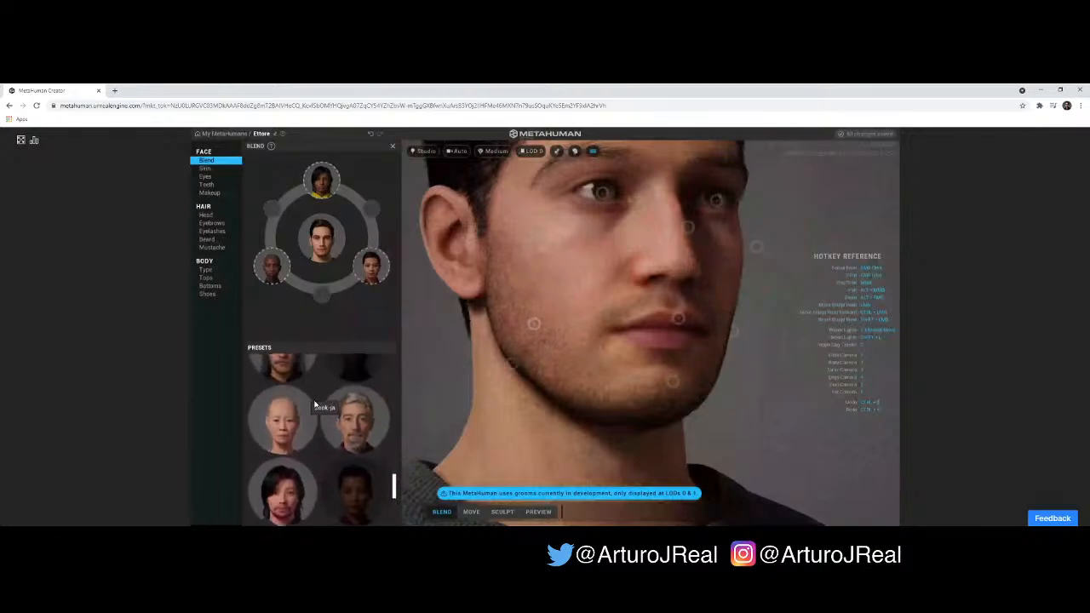
scroll(312, 411, up, 3)
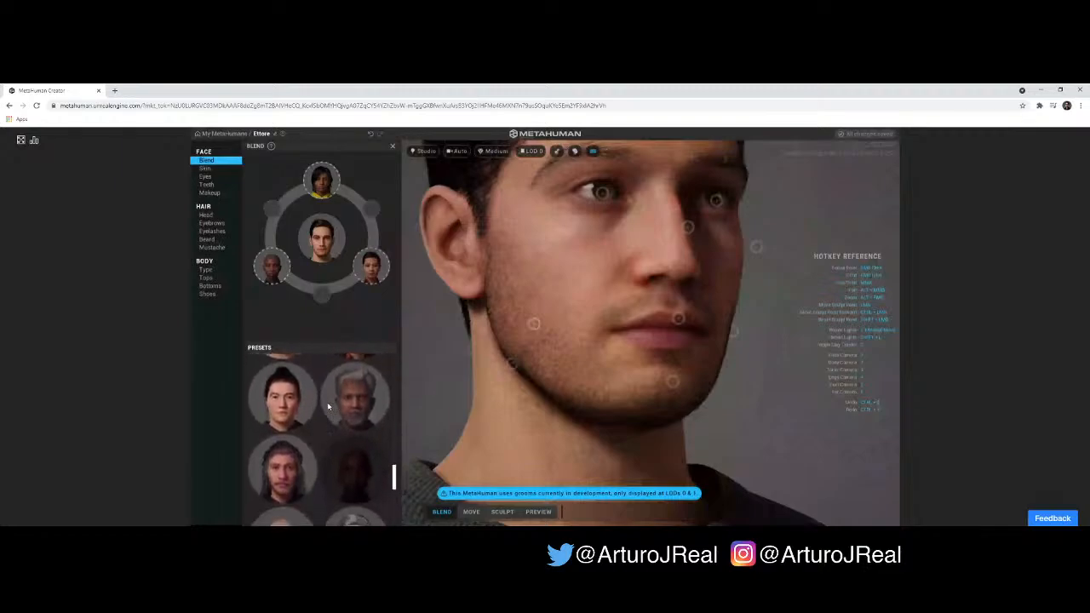
drag(344, 418, 328, 305)
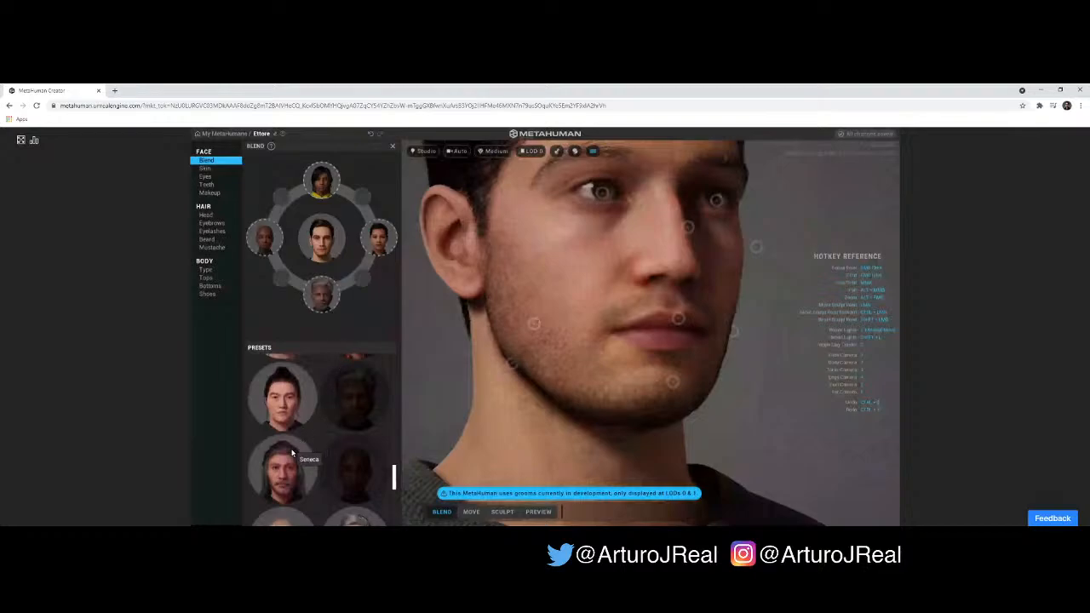
- Add the black-haired woman with bangs and the woman with short brown hair to the blend circle
scroll(287, 419, up, 2)
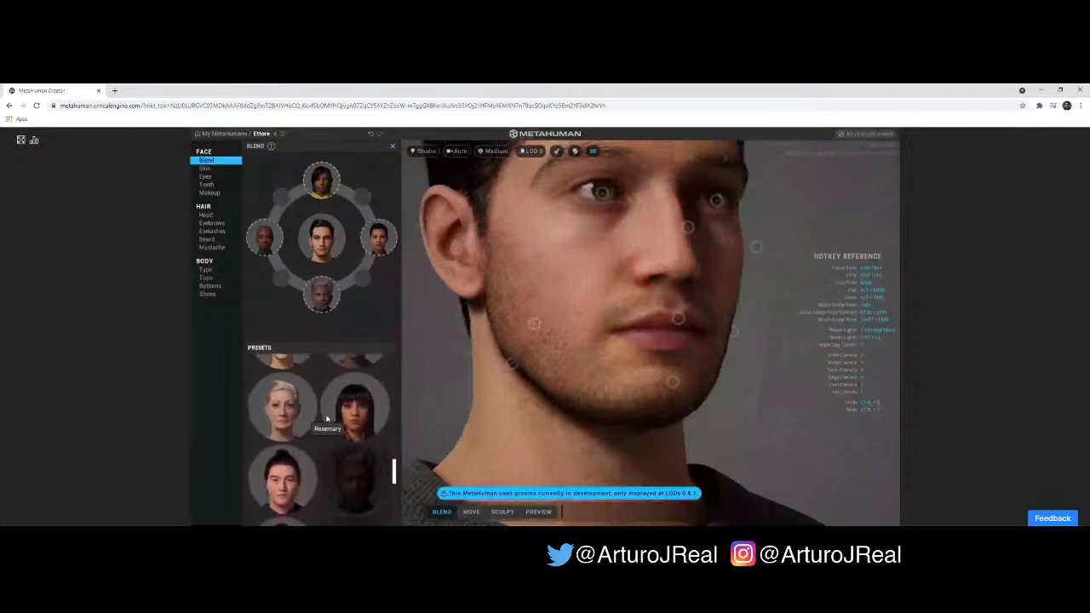
drag(358, 417, 284, 278)
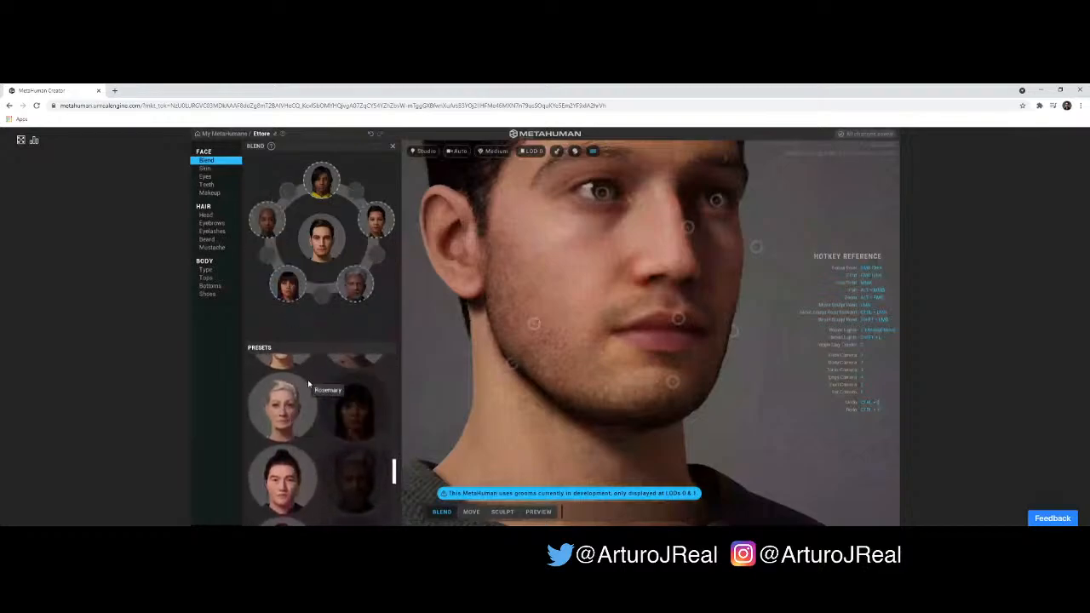
scroll(312, 388, up, 1)
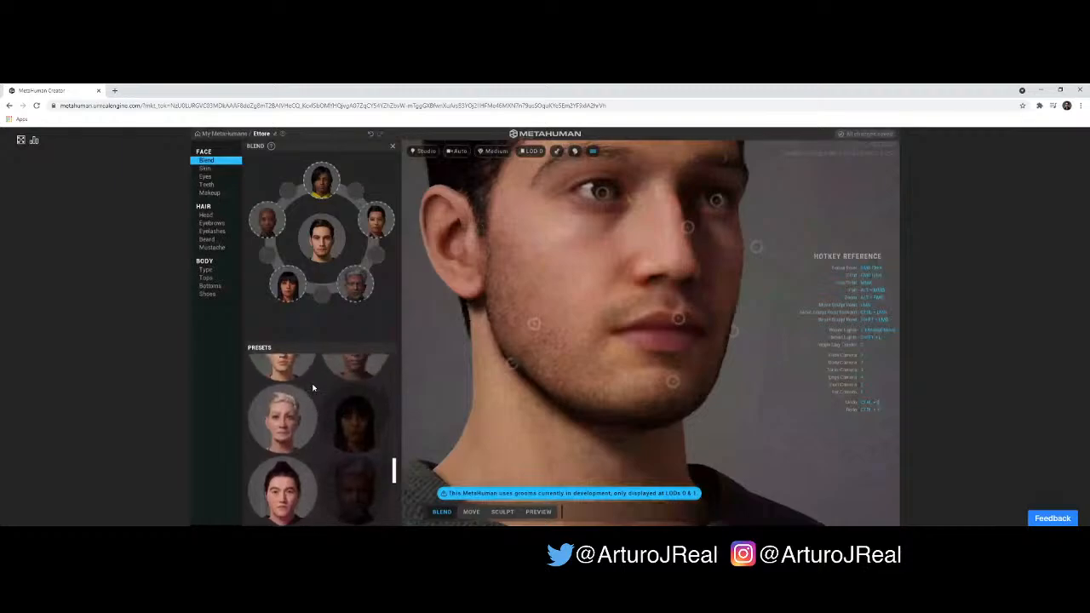
scroll(313, 387, up, 2)
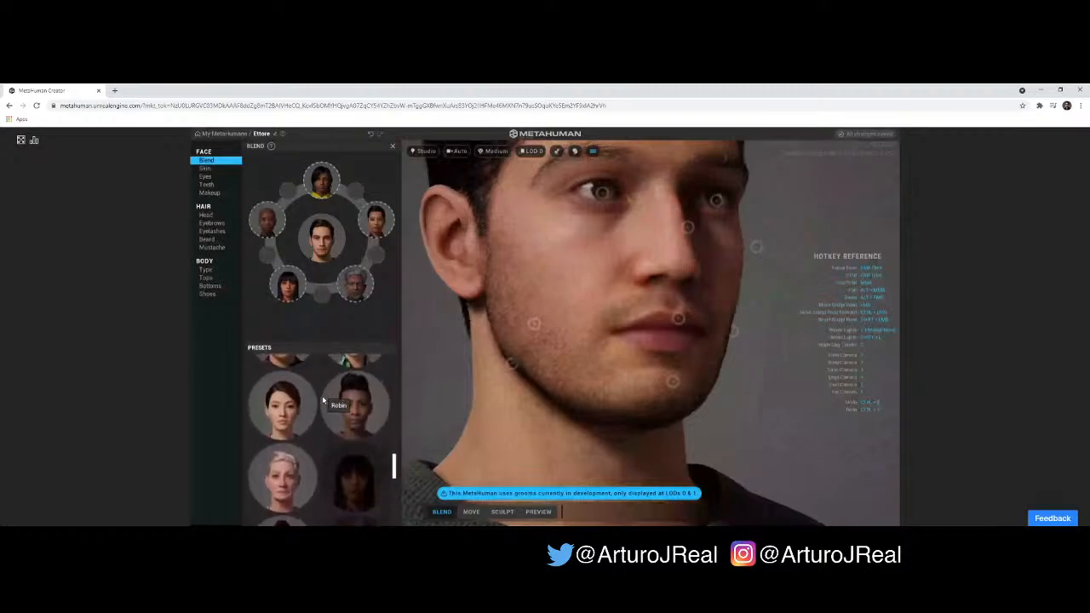
drag(298, 418, 322, 294)
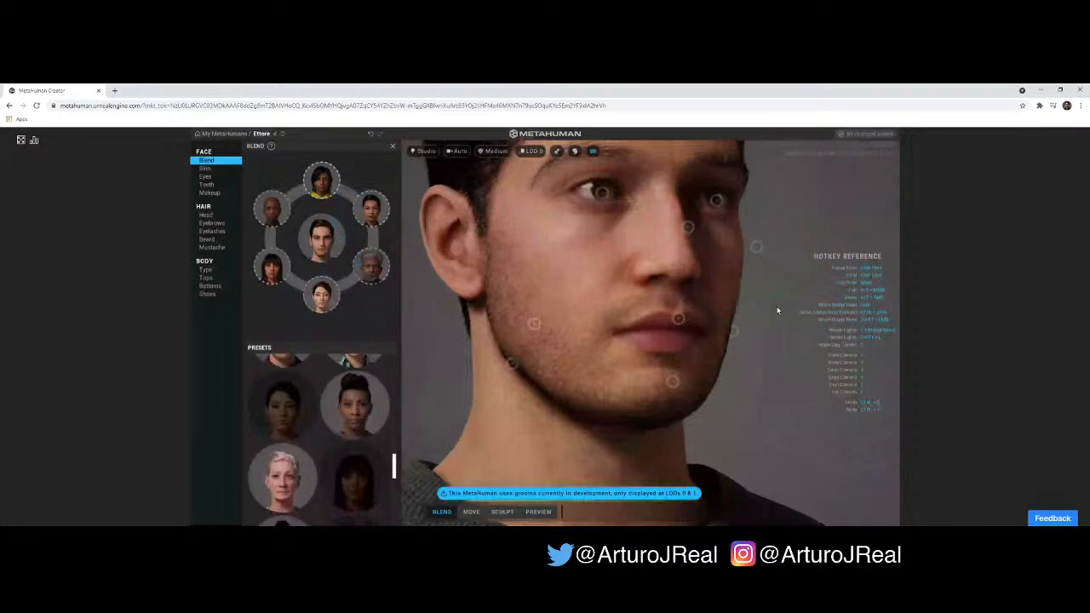
- Switch to Sculpt mode and adjust the side of the nose with its sculpt control point
drag(777, 310, 586, 337)
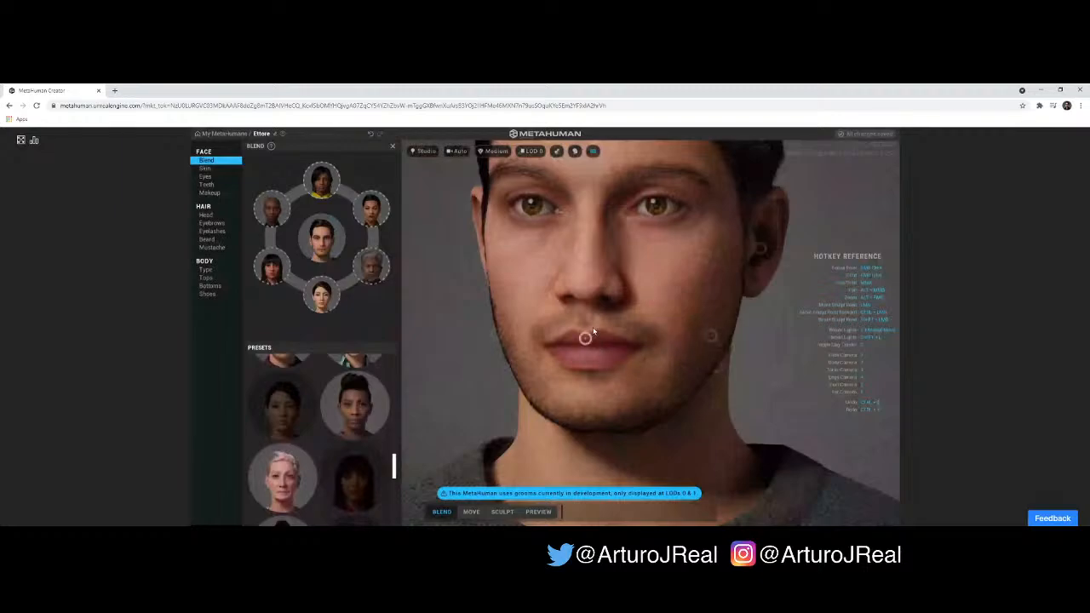
click(502, 512)
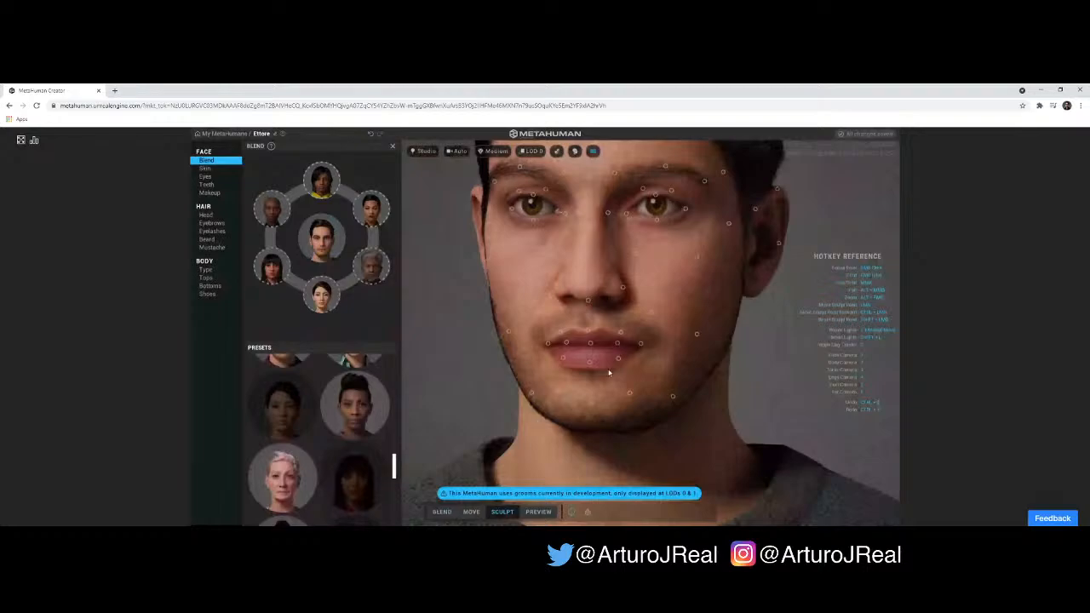
scroll(747, 253, up, 1)
drag(705, 268, 533, 324)
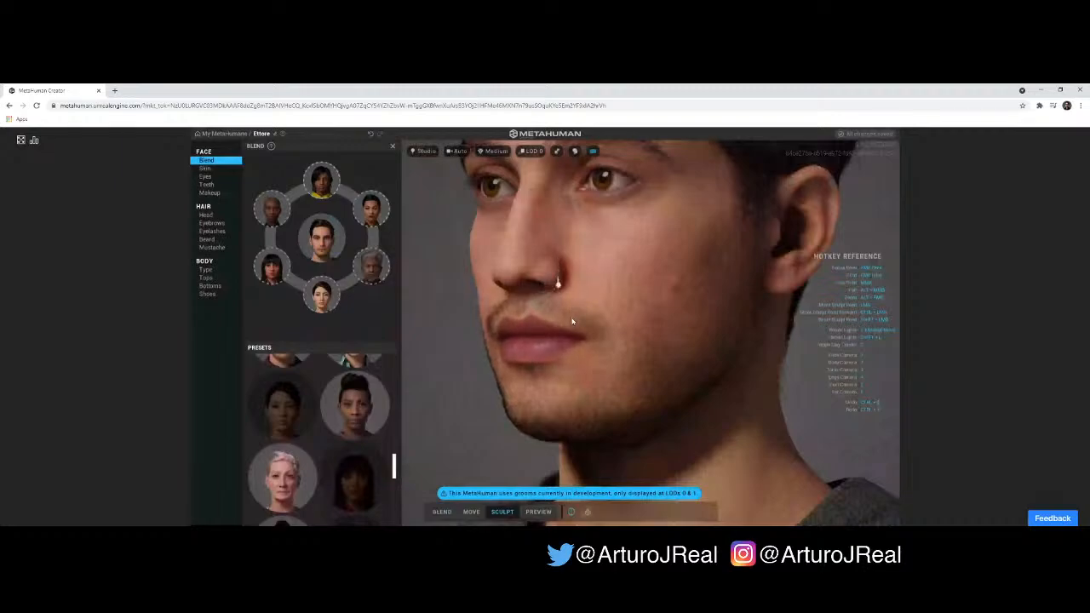
mouse_move(558, 351)
mouse_down()
mouse_move(761, 358)
mouse_move(571, 409)
mouse_up()
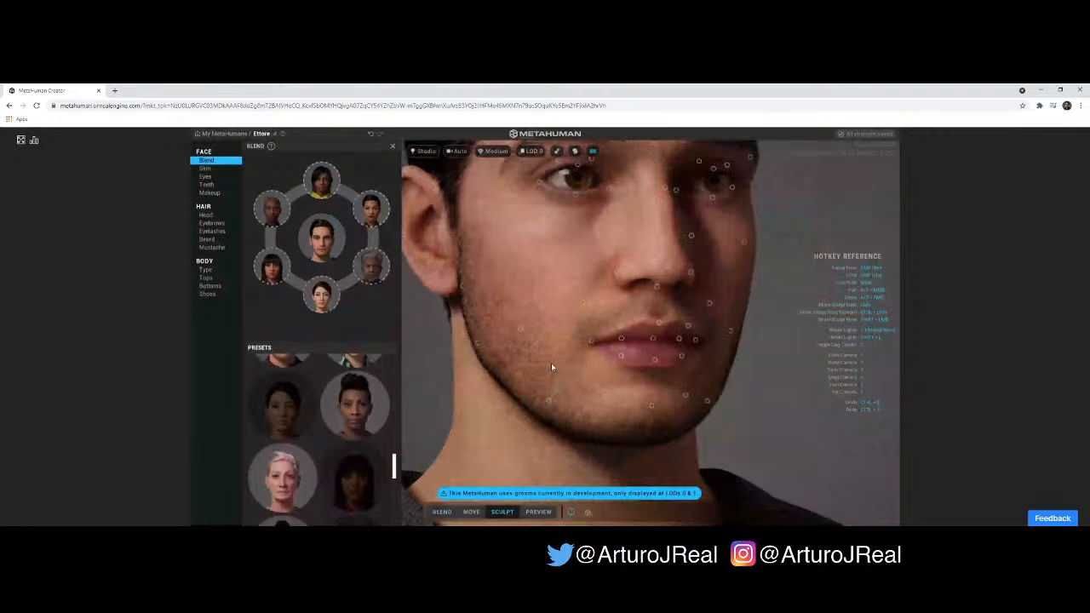
scroll(552, 365, down, 3)
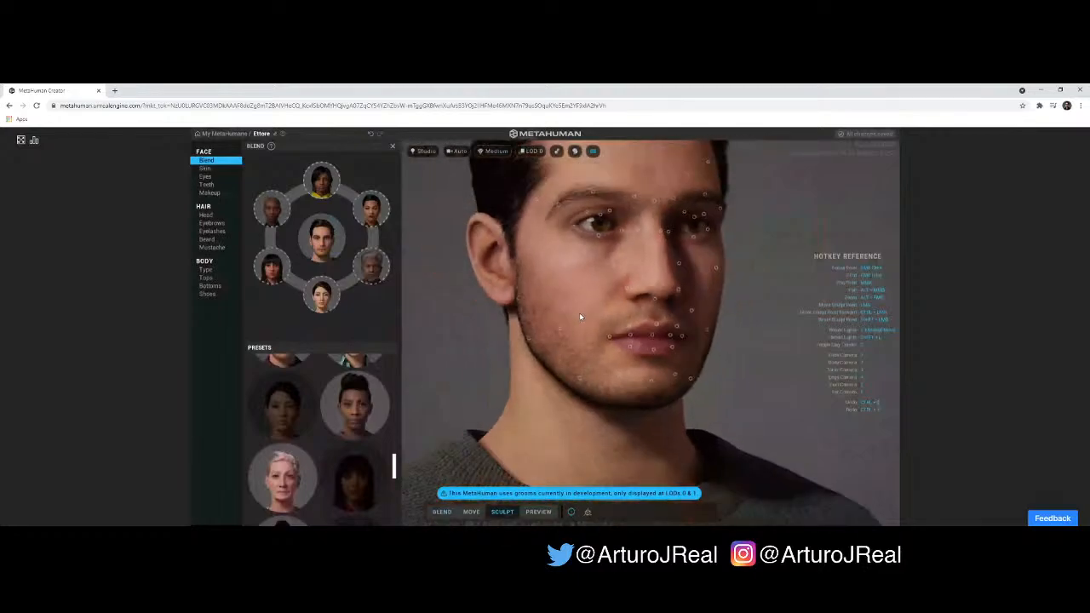
- Sculpt the area below the outer eyes and the bridge of the nose with their control points
right_drag(581, 317, 578, 323)
right_drag(594, 247, 575, 241)
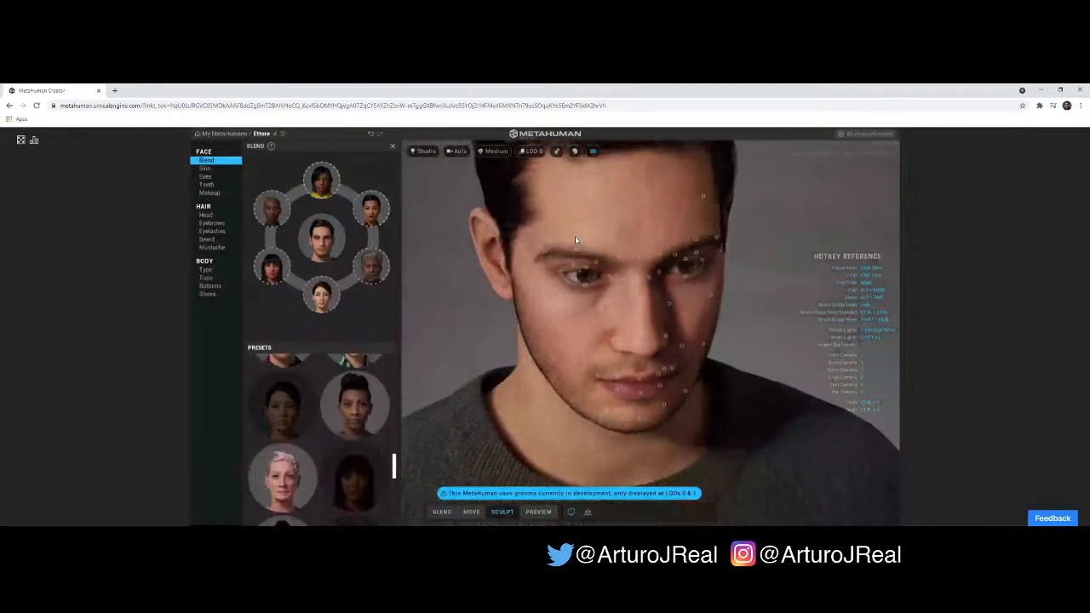
mouse_move(577, 252)
mouse_down()
mouse_move(593, 250)
mouse_move(558, 302)
mouse_up()
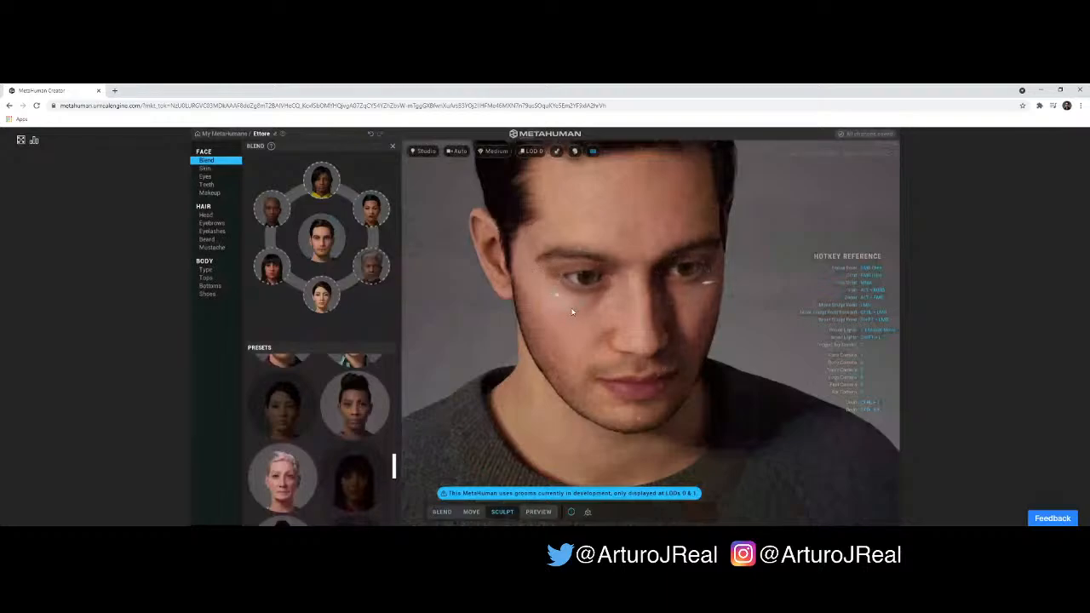
right_drag(603, 301, 585, 234)
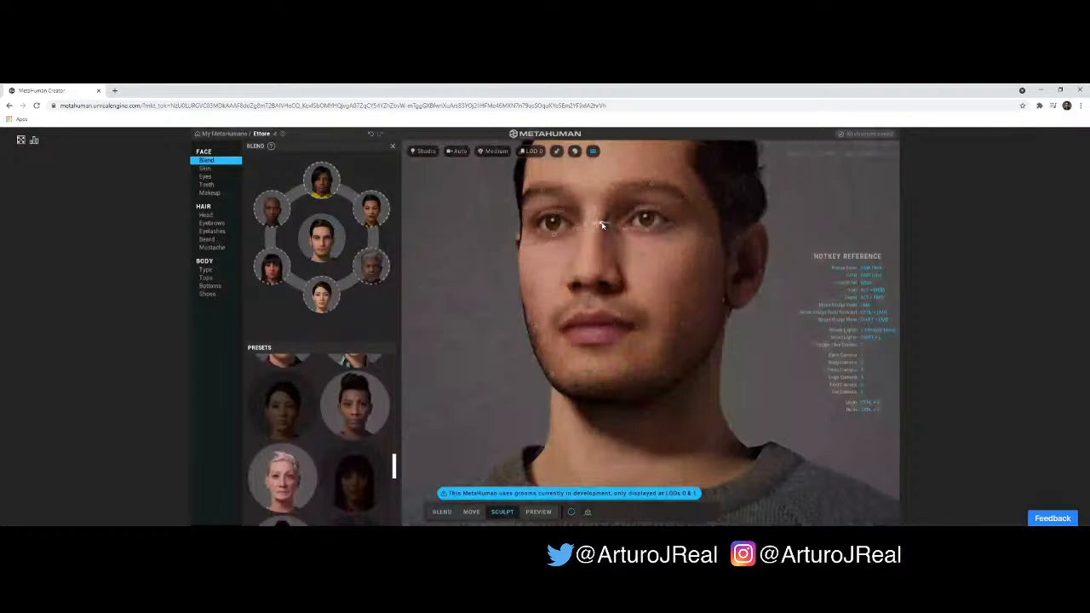
right_drag(679, 267, 583, 287)
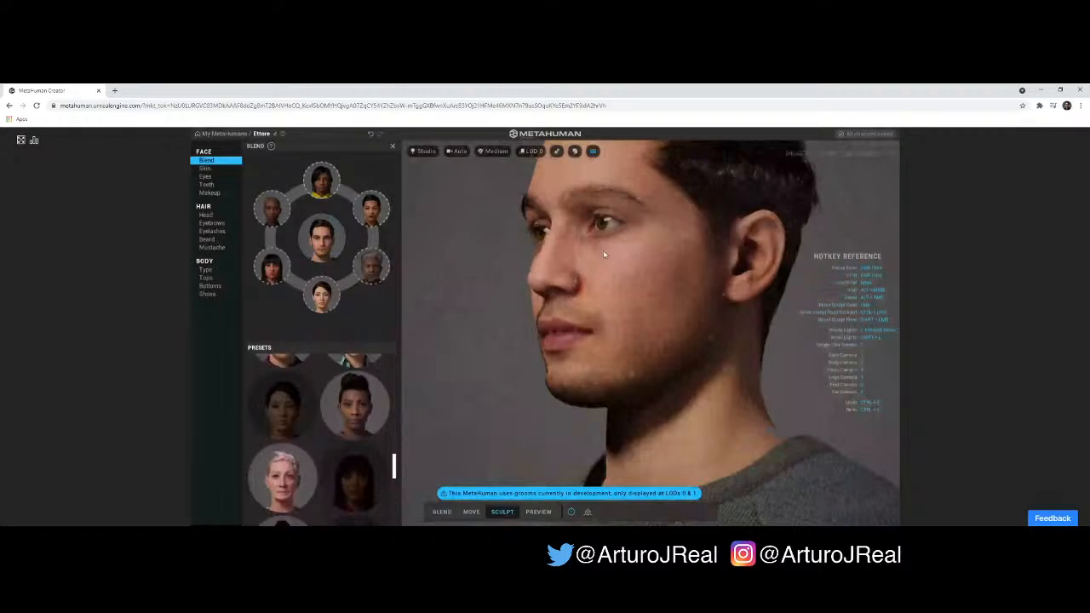
- Compare the head's side profile at LOD 7 and LOD 0, leaving the level of detail at LOD 0
scroll(604, 254, up, 3)
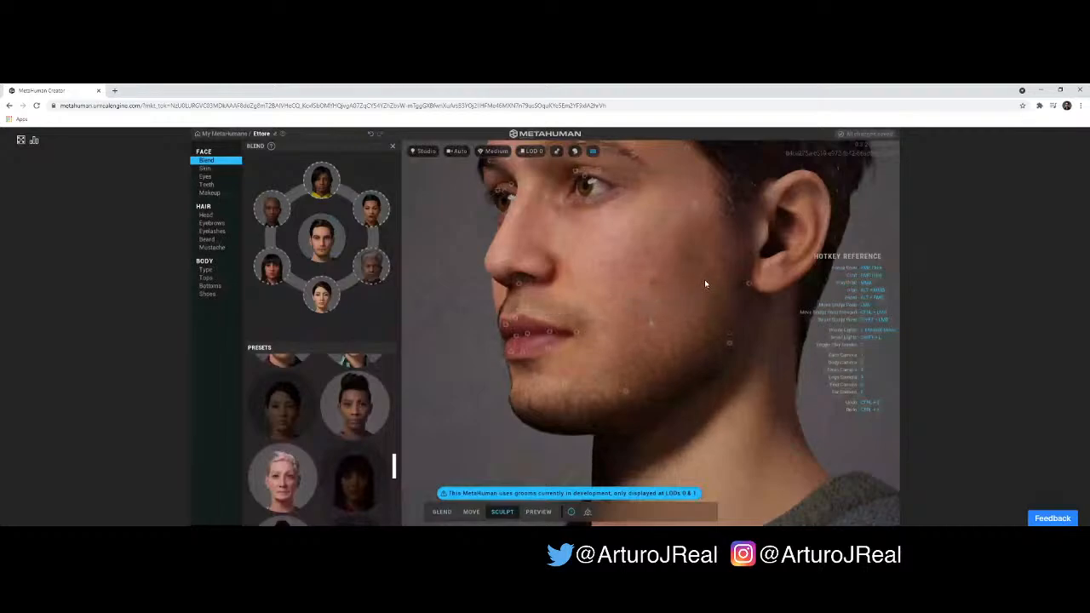
scroll(704, 282, down, 2)
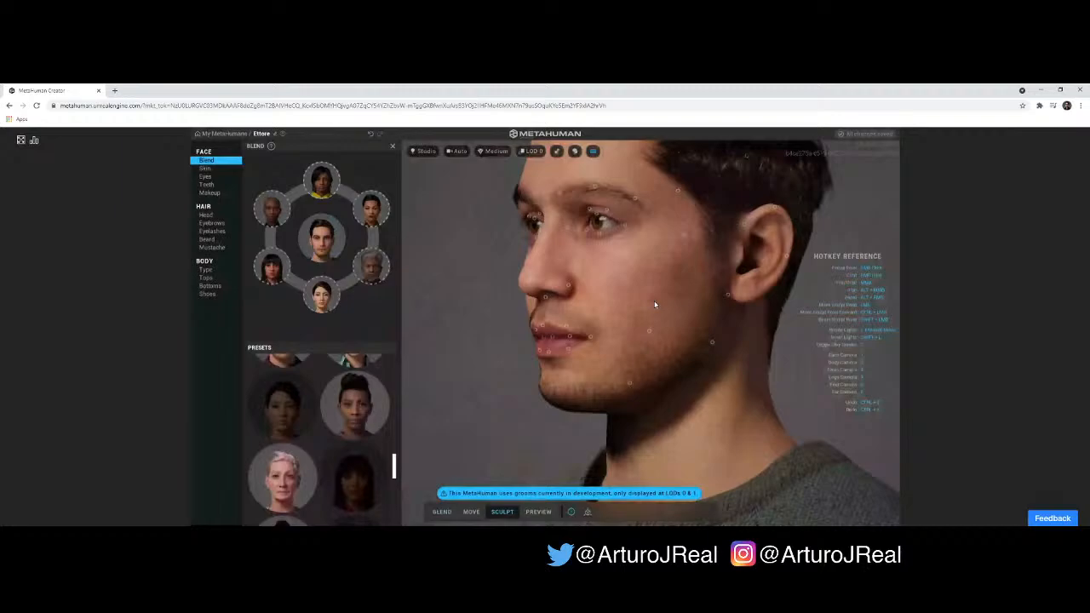
right_drag(655, 304, 698, 244)
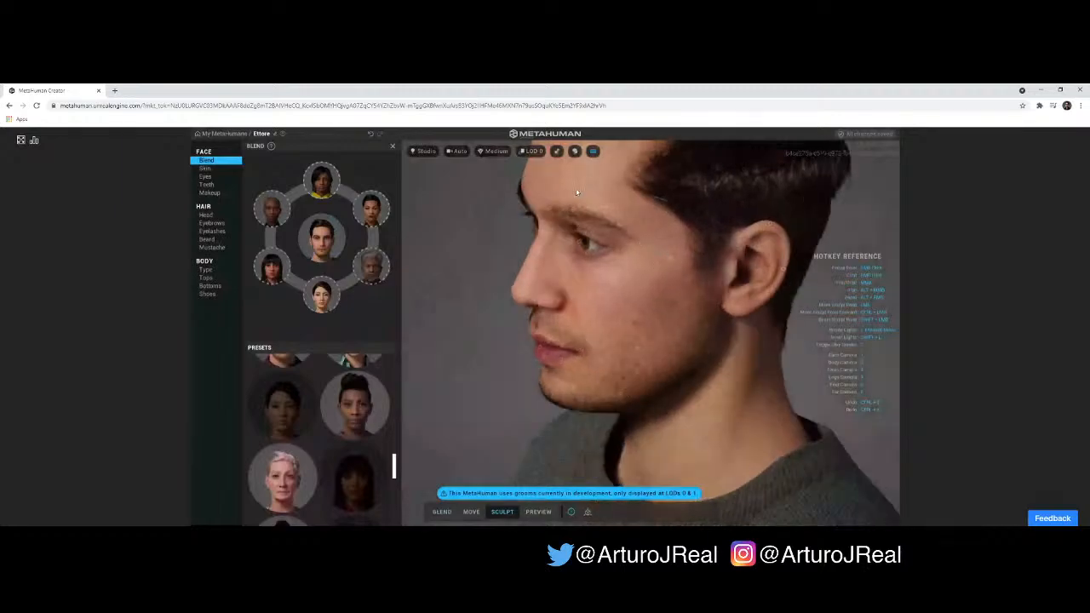
click(533, 151)
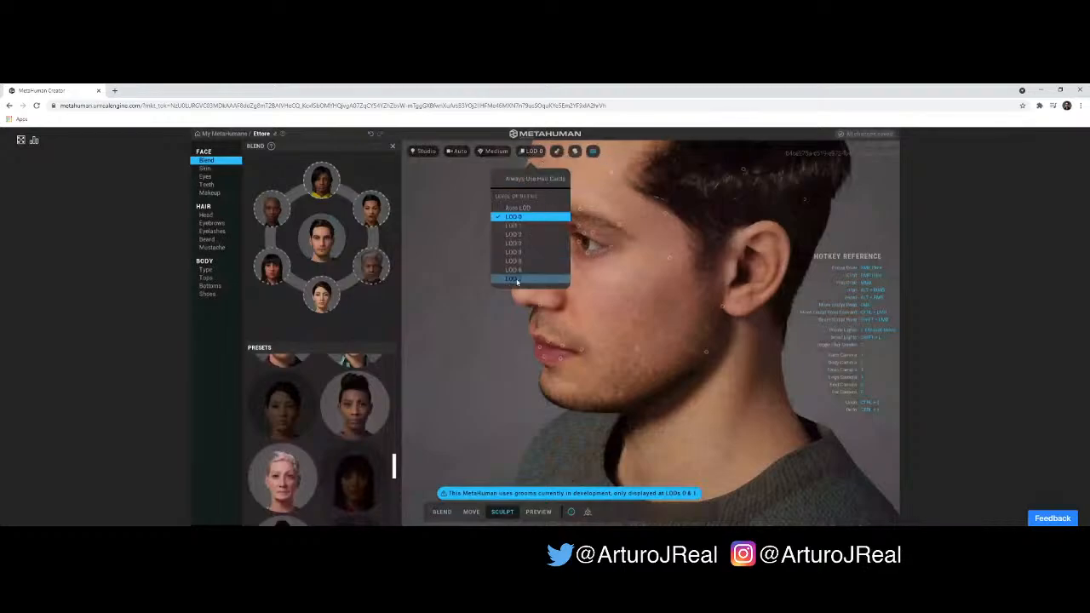
click(514, 279)
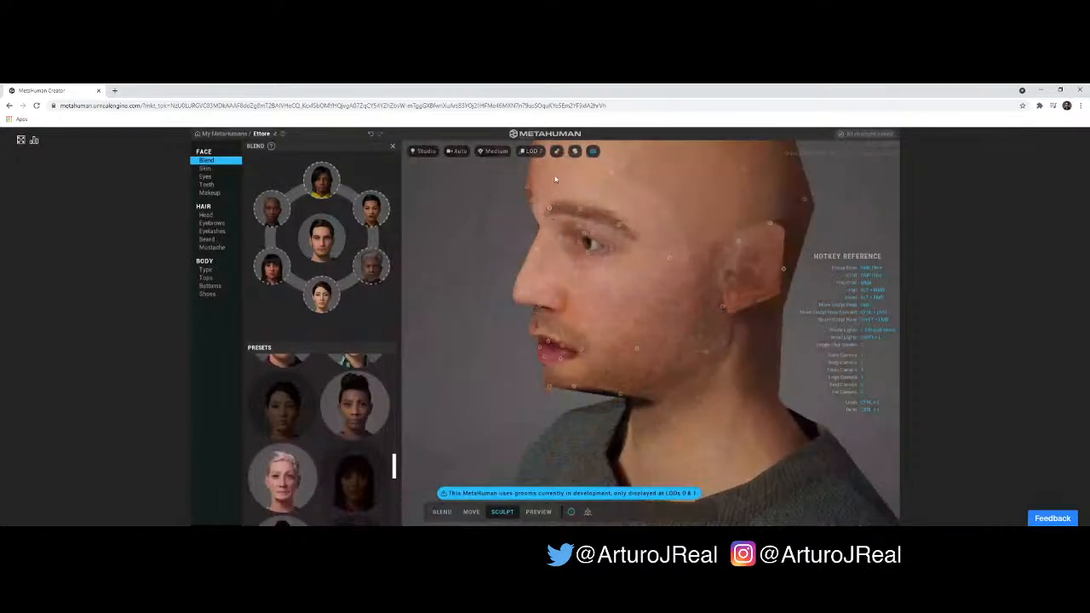
click(534, 151)
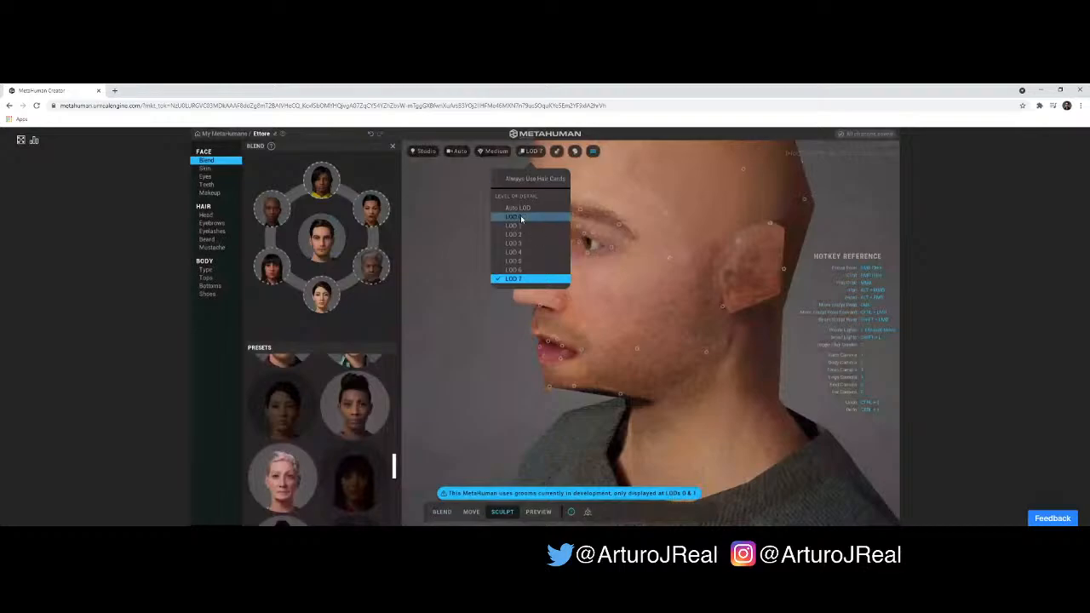
click(521, 217)
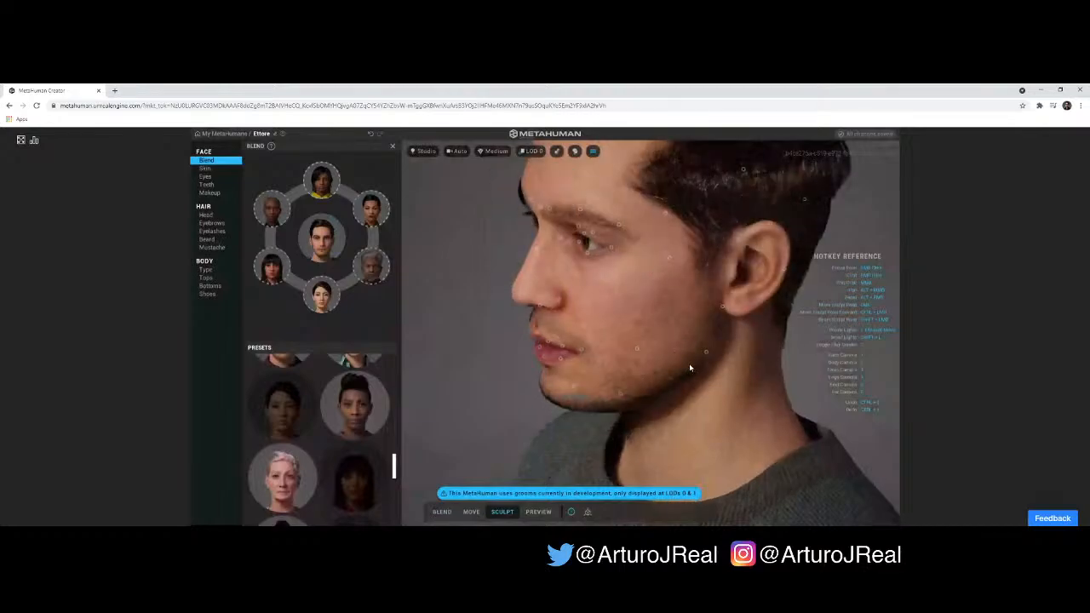
- Sculpt the base of the earlobe and the outer corner of the eye from the side view
scroll(710, 351, up, 3)
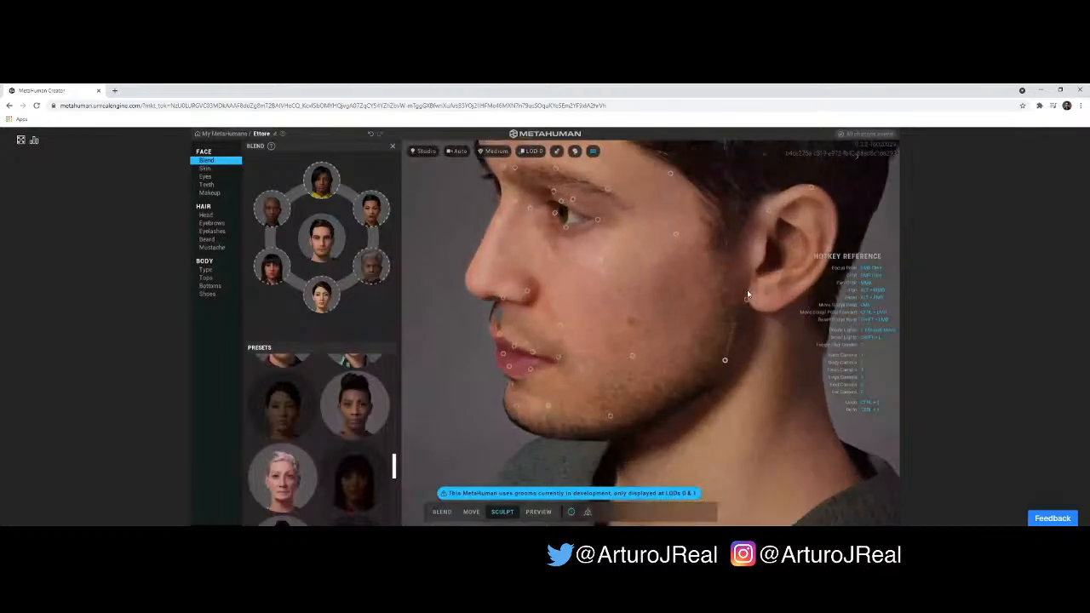
drag(748, 300, 713, 283)
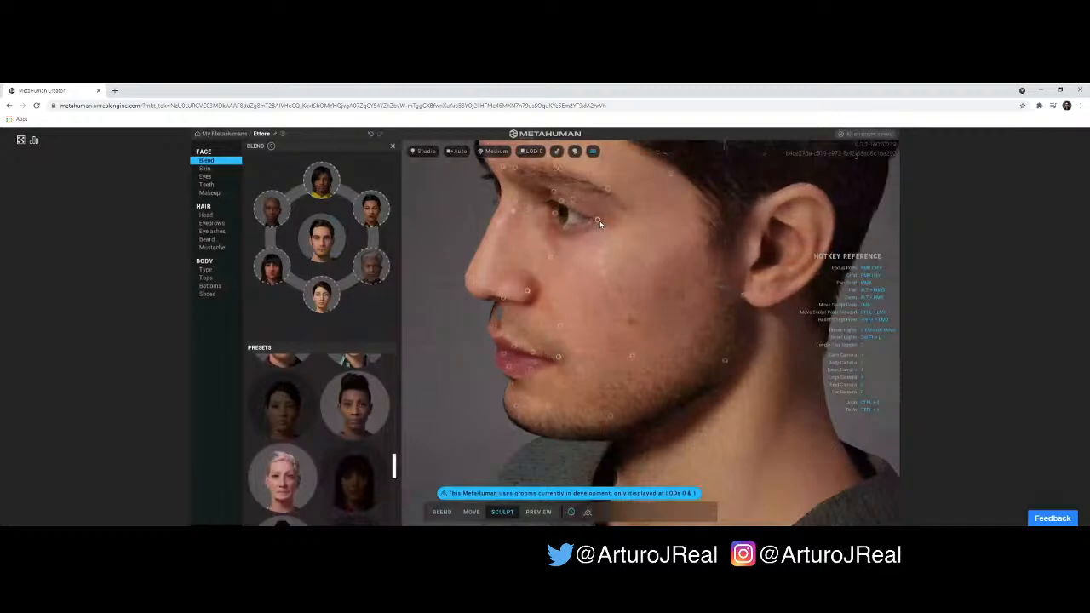
mouse_move(599, 222)
mouse_down()
mouse_move(601, 234)
mouse_move(563, 240)
mouse_move(586, 241)
mouse_move(574, 244)
mouse_up()
right_drag(656, 247, 798, 222)
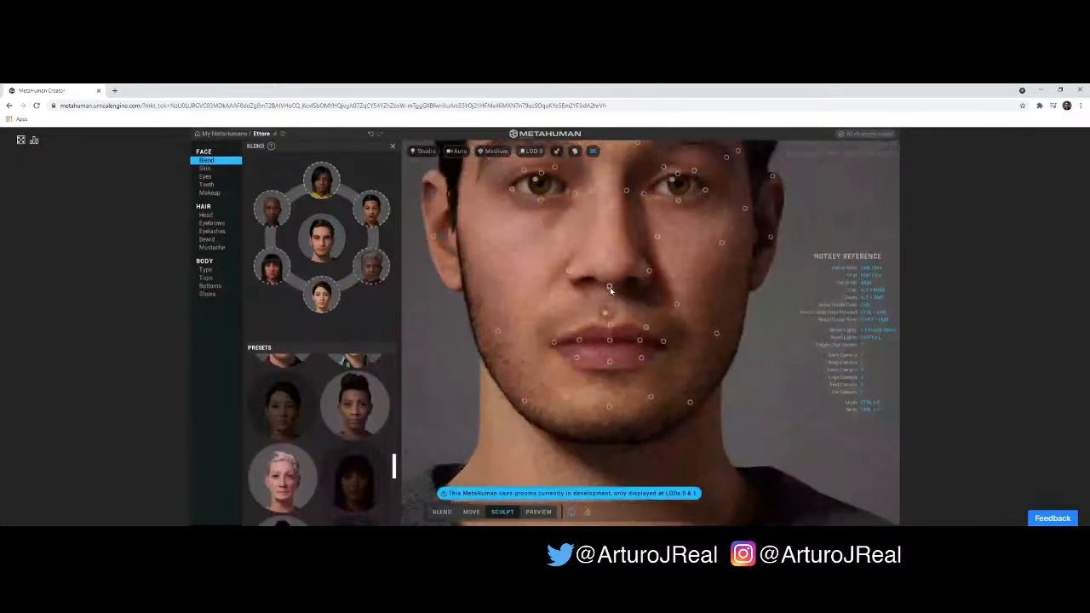
- Sculpt the base and side of the nose and the area beneath the inner corner of the eye
mouse_move(610, 290)
mouse_down()
mouse_move(606, 310)
mouse_move(615, 271)
mouse_move(630, 260)
mouse_move(606, 212)
mouse_up()
mouse_move(657, 252)
right_down()
mouse_move(601, 244)
mouse_move(563, 255)
right_up()
mouse_move(574, 271)
mouse_down()
mouse_move(626, 264)
mouse_move(628, 290)
mouse_move(589, 287)
mouse_up()
right_drag(621, 285, 494, 292)
mouse_move(550, 245)
right_down()
mouse_move(590, 249)
mouse_move(663, 224)
right_up()
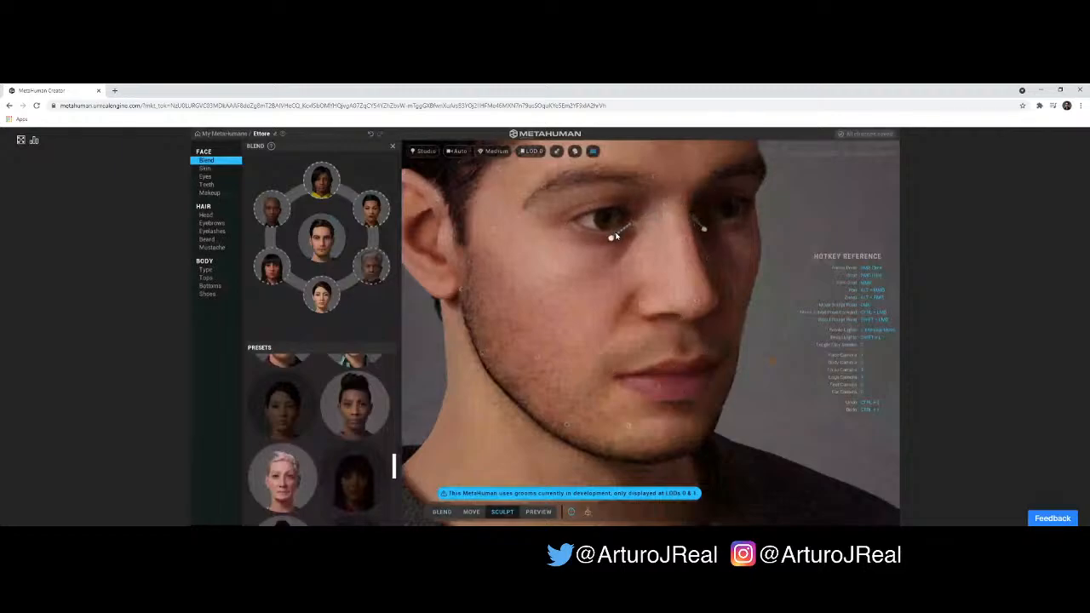
- Sculpt the lower cheek beside the mouth with its control point
mouse_move(585, 350)
right_down()
mouse_move(681, 288)
mouse_move(612, 277)
right_up()
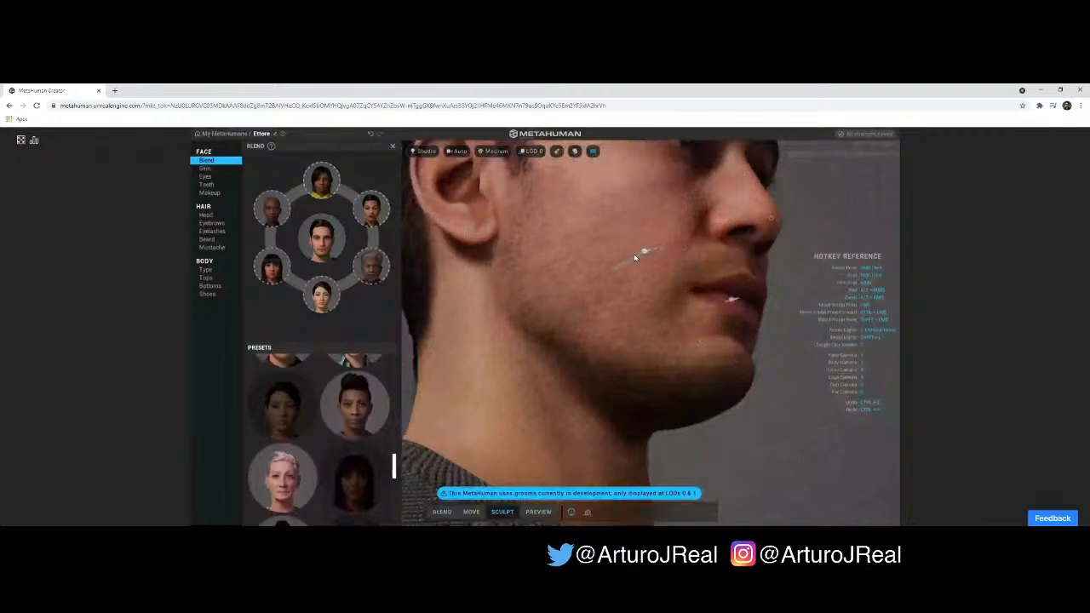
mouse_move(694, 247)
right_down()
mouse_move(513, 309)
mouse_move(522, 317)
right_up()
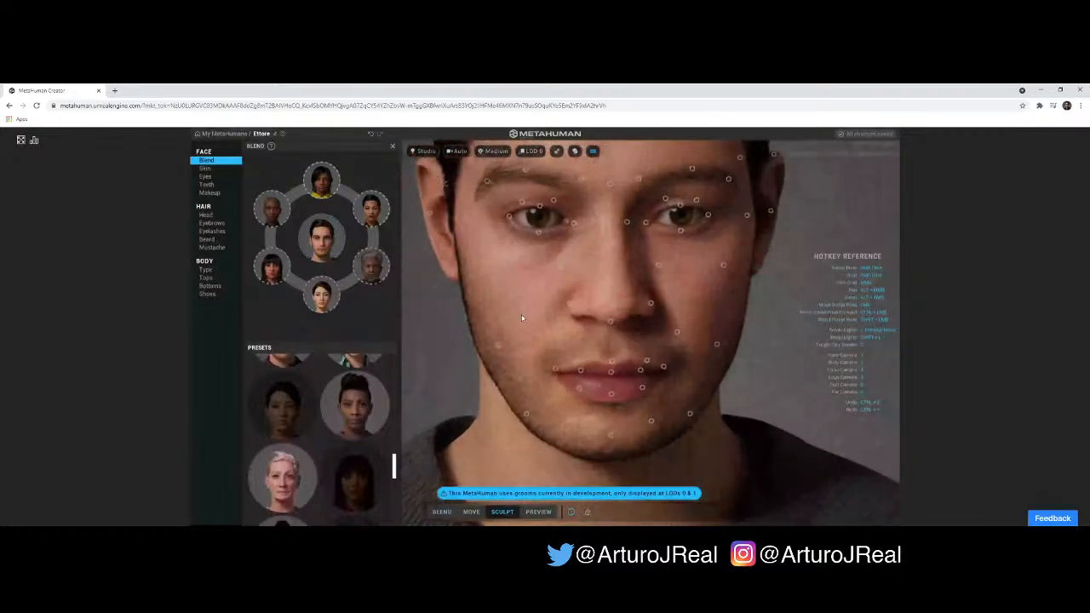
mouse_move(758, 370)
right_down()
mouse_move(610, 322)
mouse_move(649, 315)
mouse_move(645, 358)
mouse_move(787, 375)
mouse_move(573, 419)
right_up()
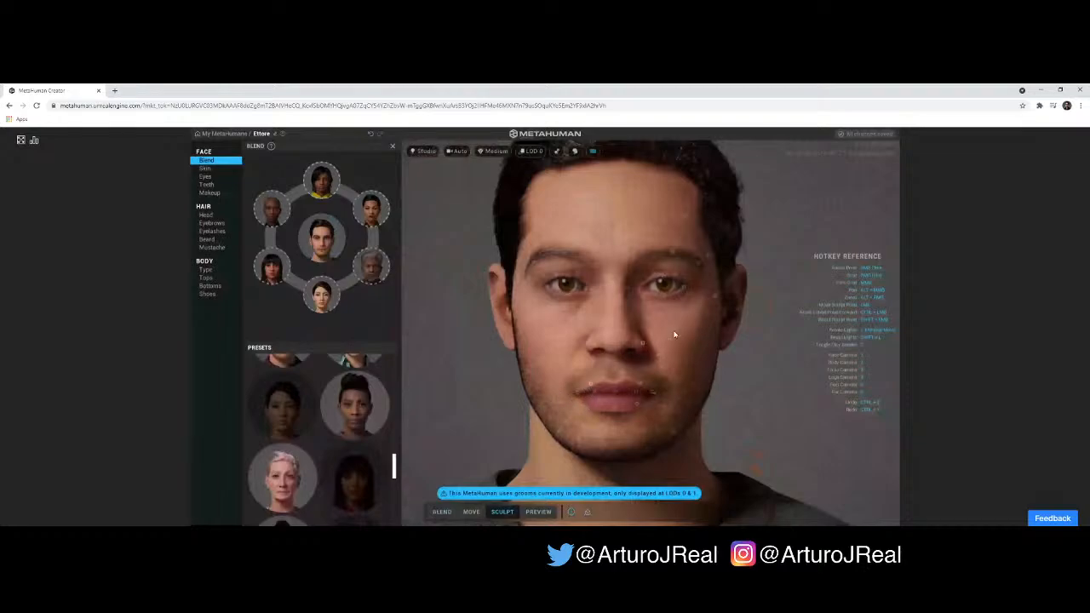
- Sculpt the front edge of the ear from the side and the area beneath the inner corners of the eyes
right_drag(675, 335, 503, 332)
right_drag(670, 329, 615, 331)
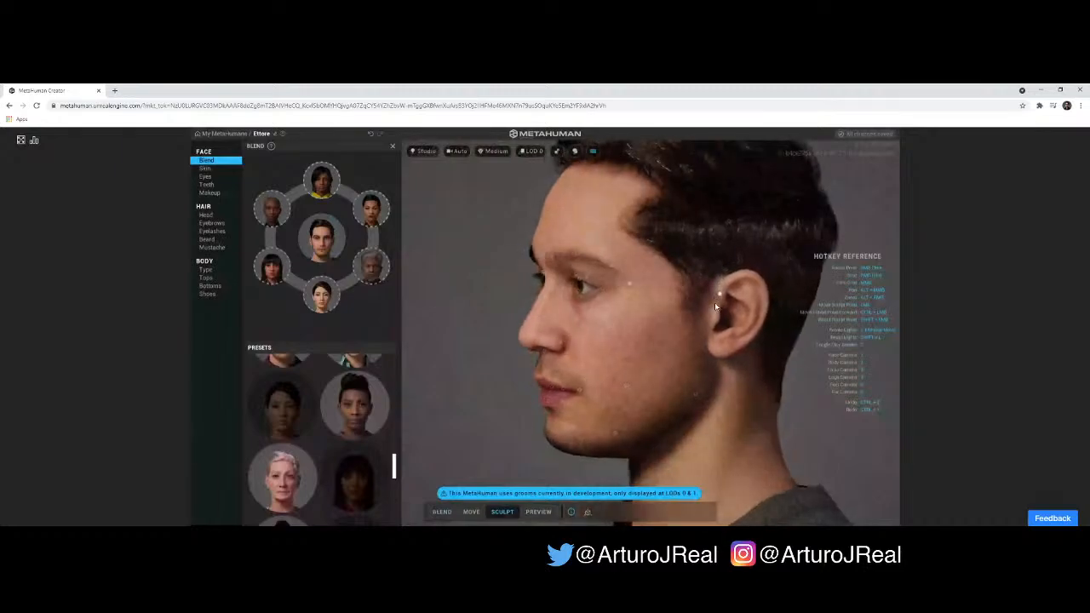
drag(716, 305, 713, 319)
mouse_move(622, 315)
mouse_down()
mouse_move(699, 304)
mouse_move(694, 281)
mouse_move(645, 266)
mouse_move(642, 280)
mouse_move(726, 312)
mouse_move(602, 268)
mouse_up()
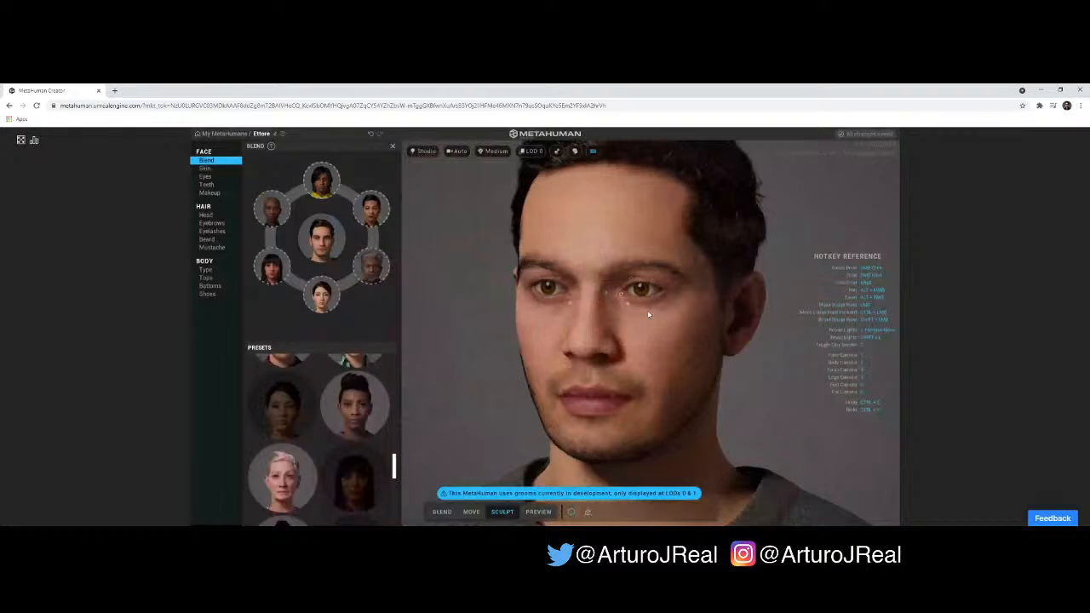
mouse_move(619, 293)
mouse_down()
mouse_move(583, 290)
mouse_move(586, 322)
mouse_up()
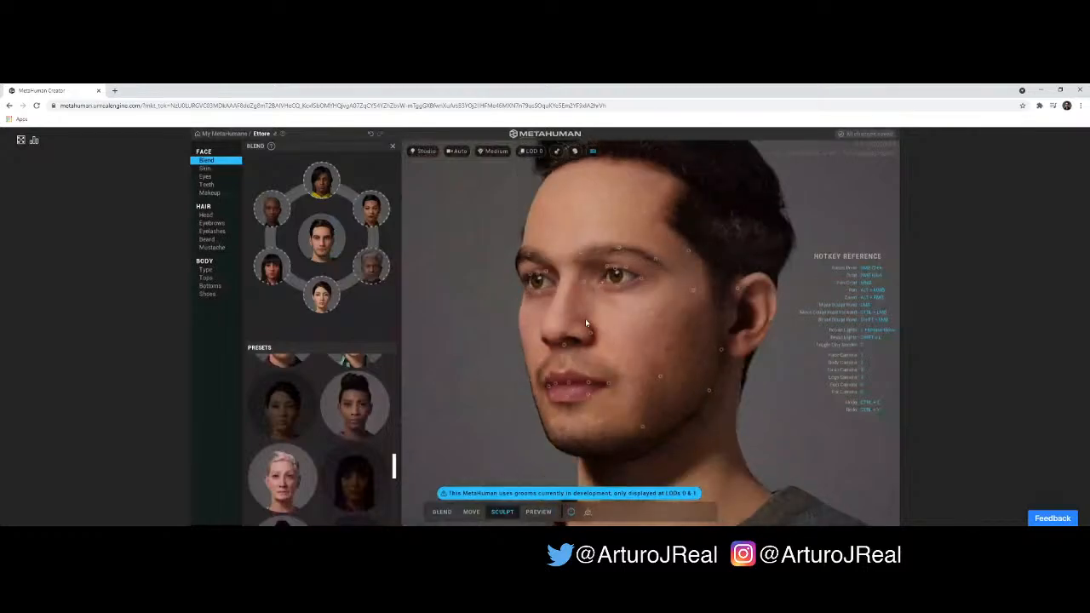
- Sculpt the jawline and the corner of the jaw with their control points from the three-quarter view
drag(584, 383, 566, 403)
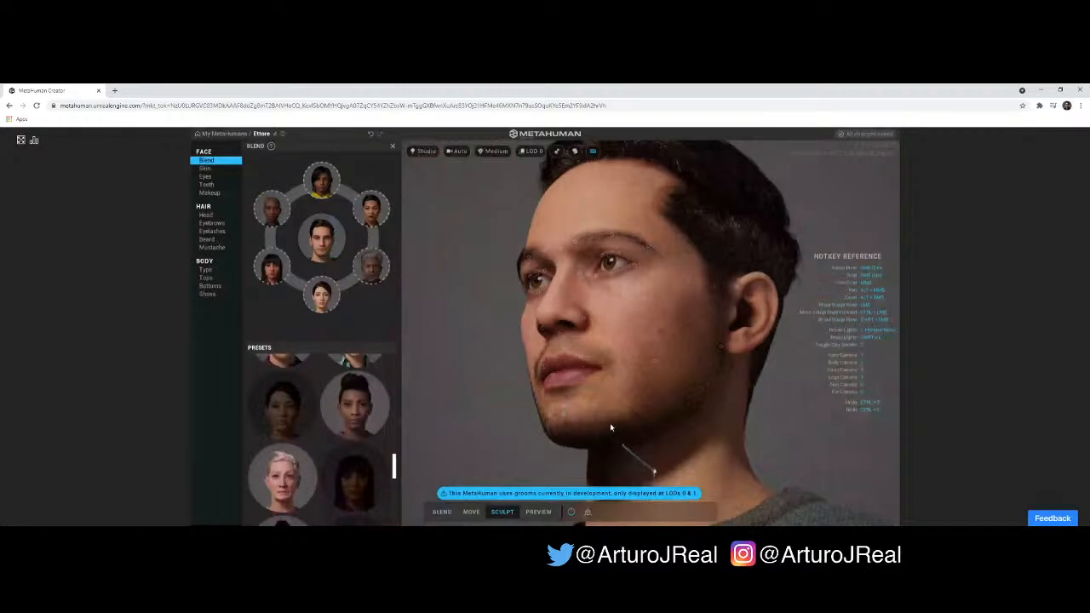
drag(686, 409, 519, 438)
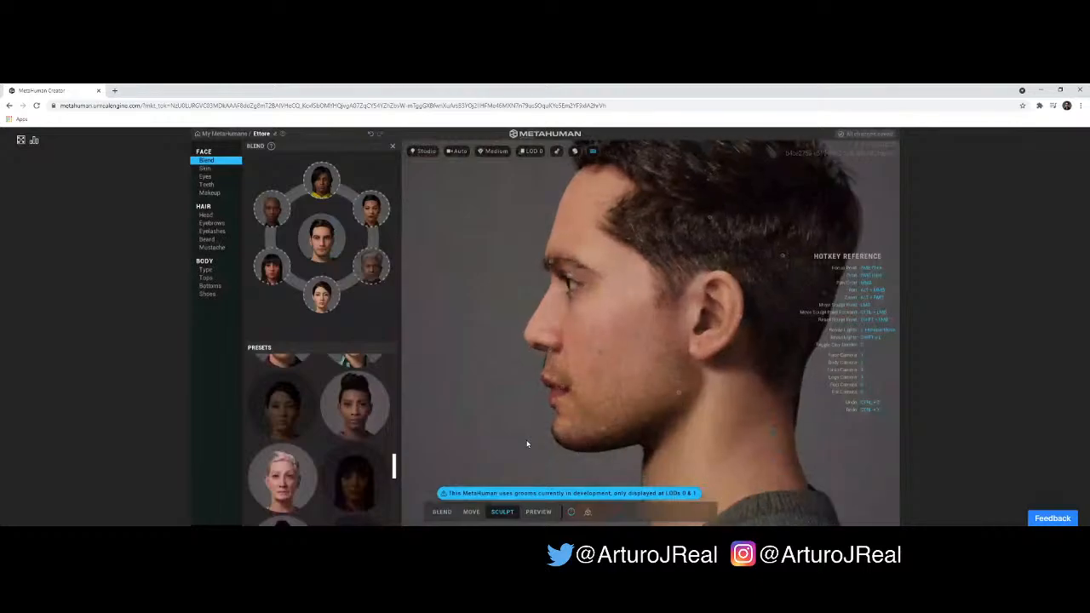
drag(587, 406, 762, 416)
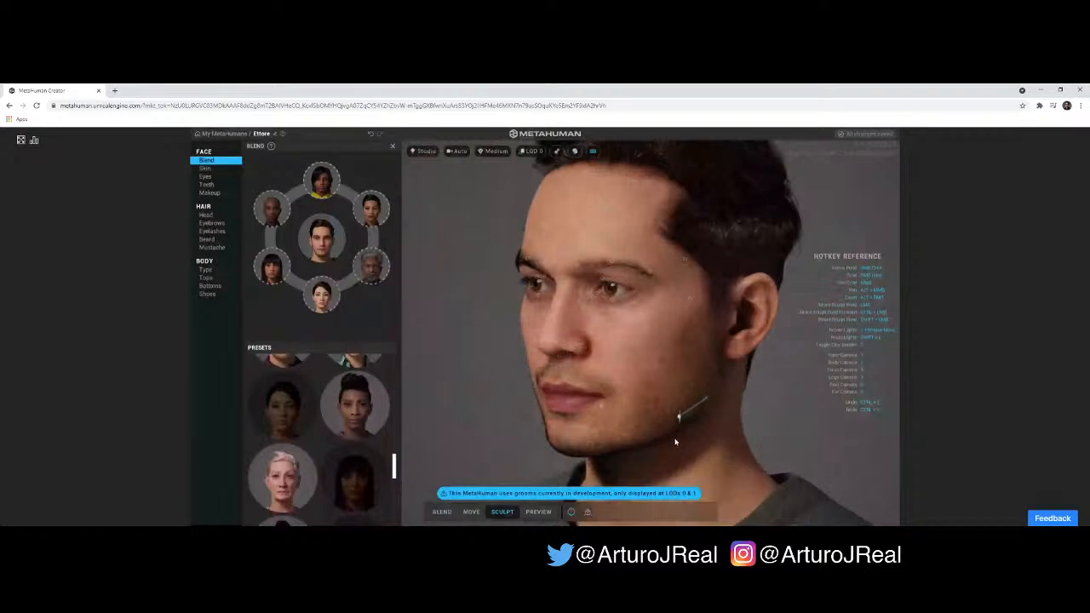
right_drag(647, 420, 698, 386)
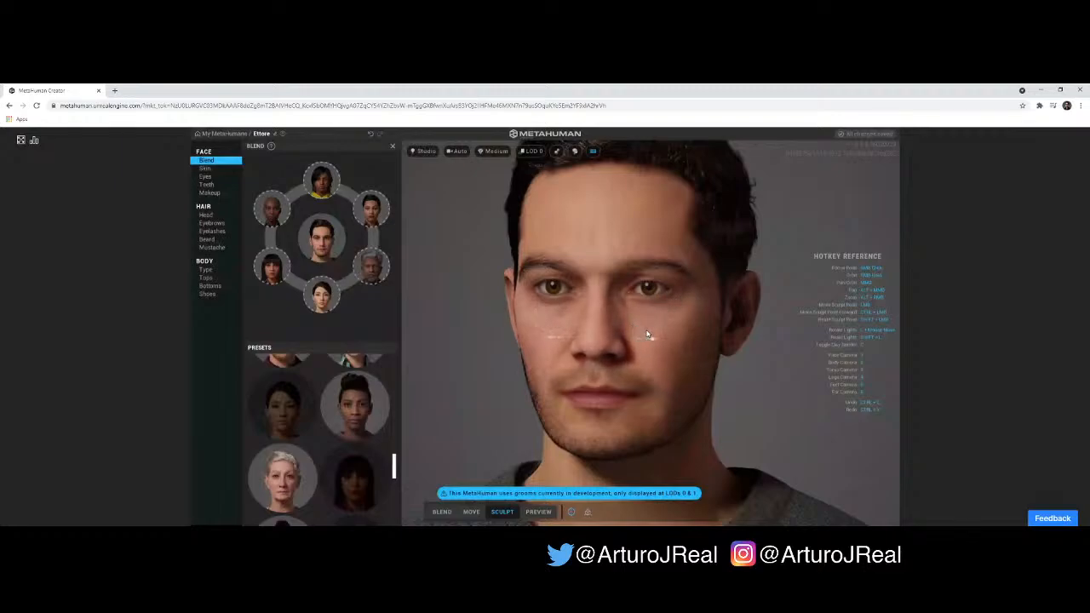
- Sculpt the cheeks beside the nose and check the cheek, jaw and chin contours from the front and the side
mouse_move(701, 338)
right_down()
mouse_move(651, 333)
mouse_move(677, 320)
right_up()
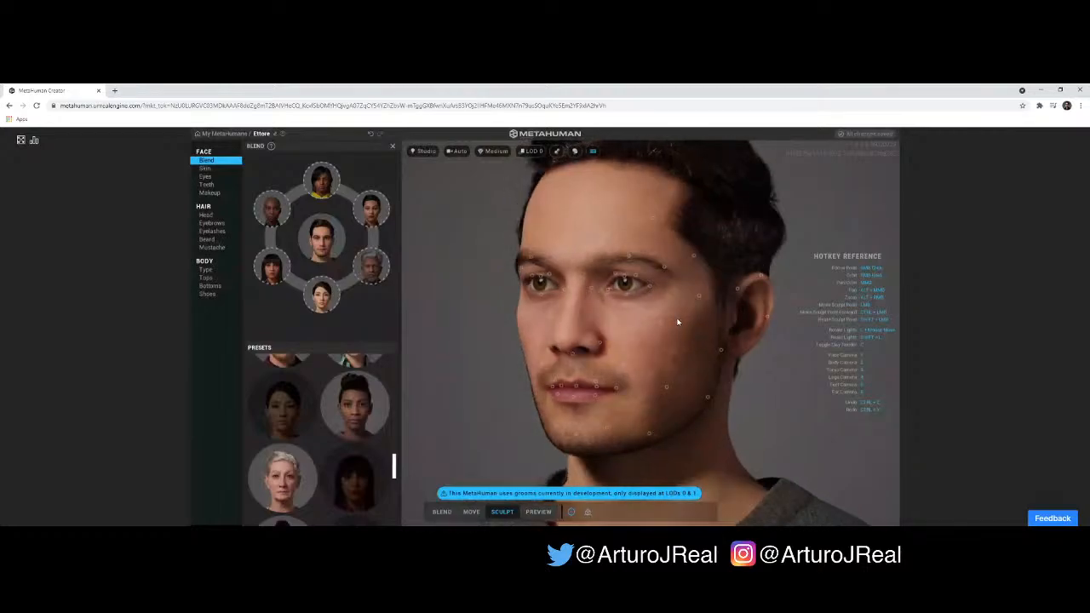
mouse_move(664, 325)
mouse_down()
mouse_move(664, 312)
mouse_move(691, 320)
mouse_move(662, 290)
mouse_move(667, 328)
mouse_move(657, 330)
mouse_up()
mouse_move(702, 323)
right_down()
mouse_move(758, 316)
mouse_move(705, 359)
right_up()
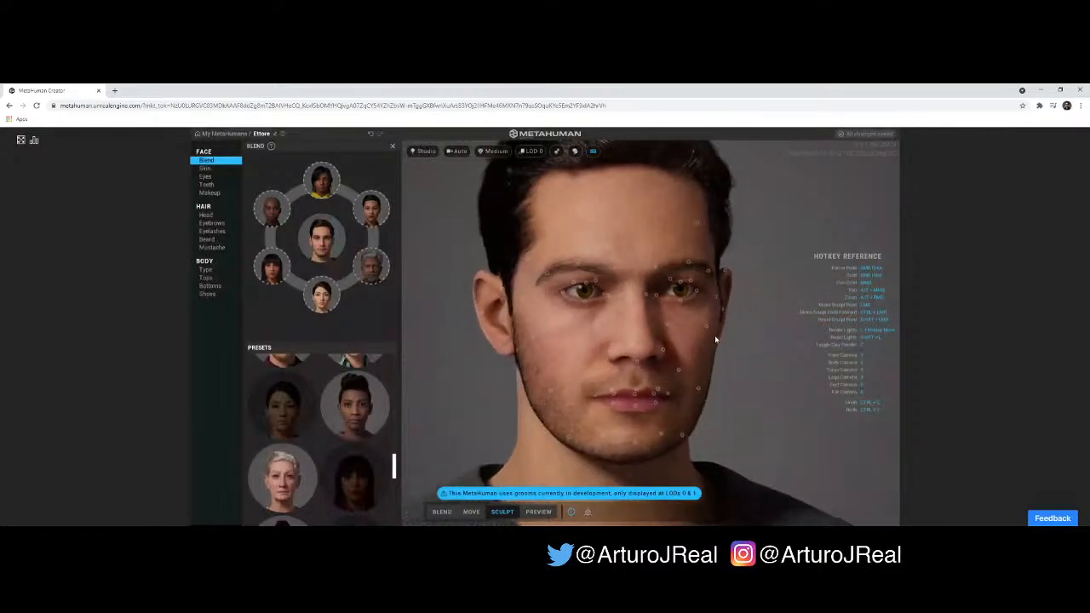
right_drag(716, 340, 596, 319)
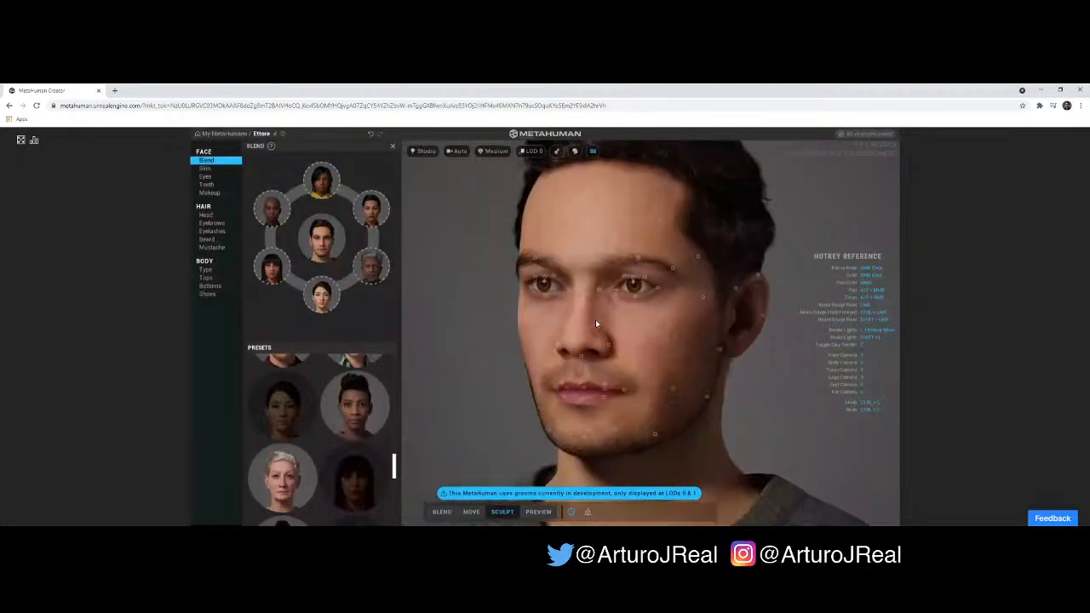
right_drag(785, 359, 589, 363)
right_drag(762, 388, 807, 395)
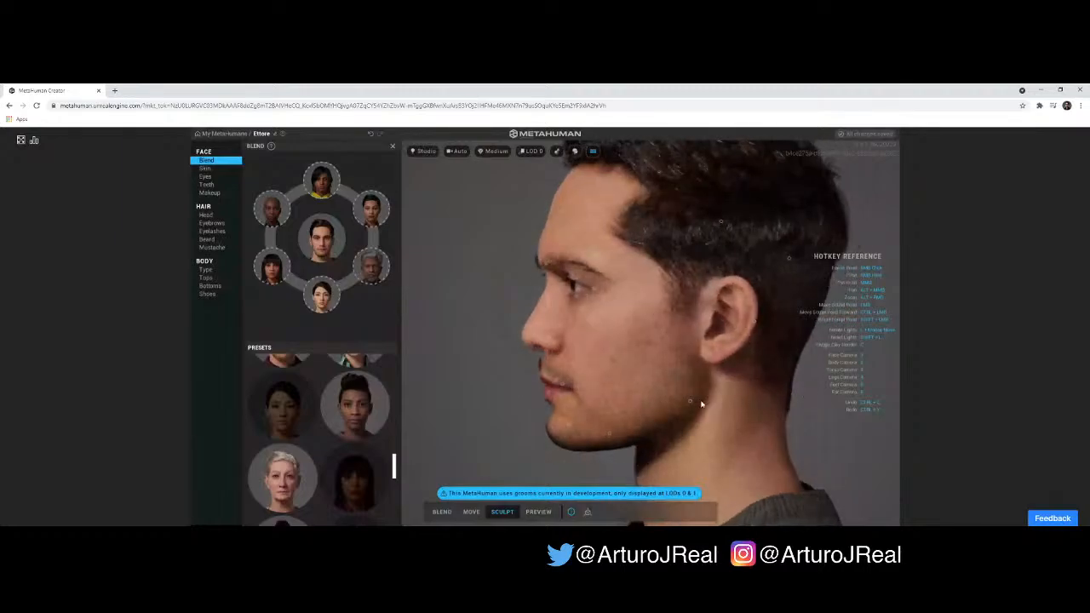
right_drag(457, 331, 403, 407)
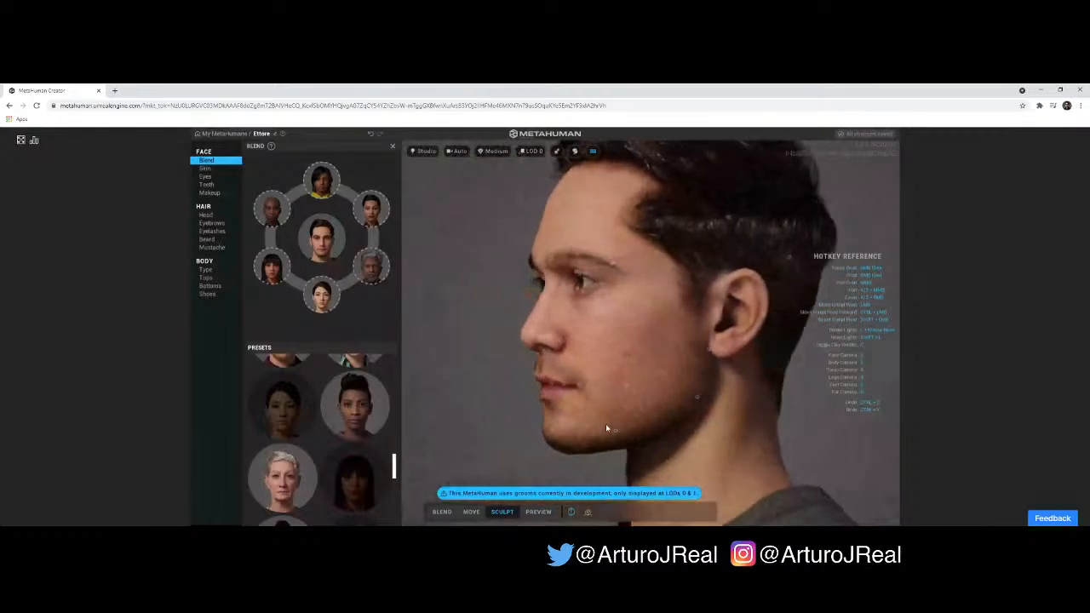
right_drag(591, 427, 563, 430)
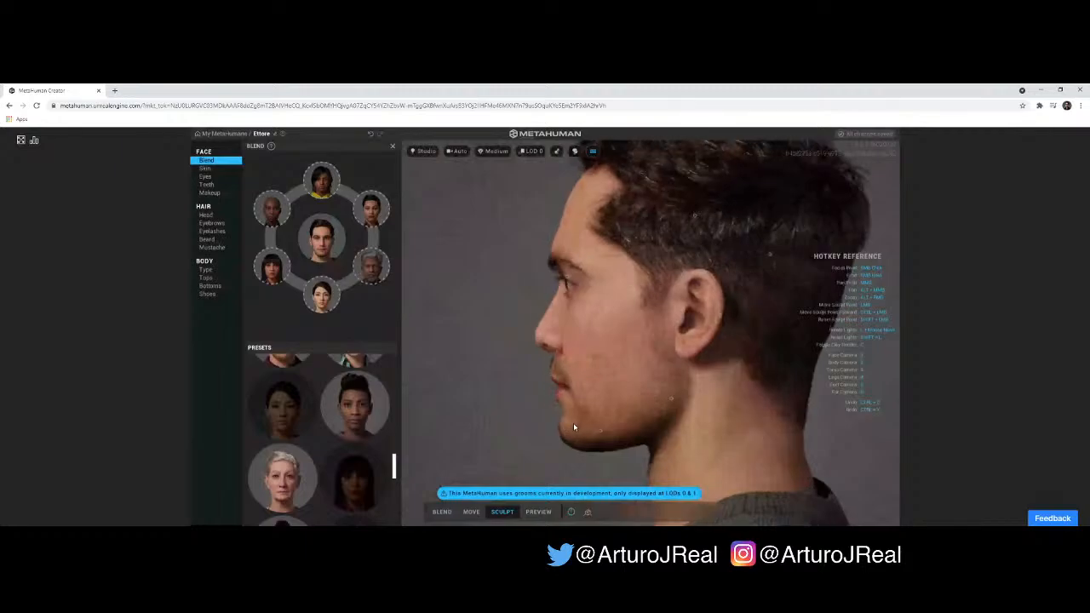
right_drag(654, 430, 824, 431)
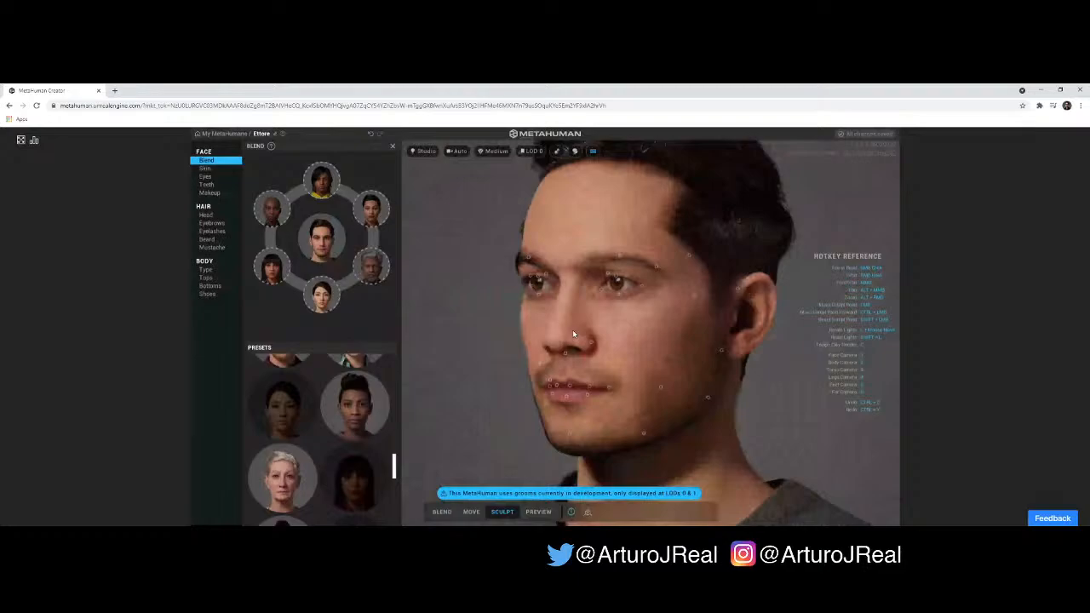
- Set the skin color to a lighter pinkish tone with U at about 0.43 and V at about 0.79
click(204, 169)
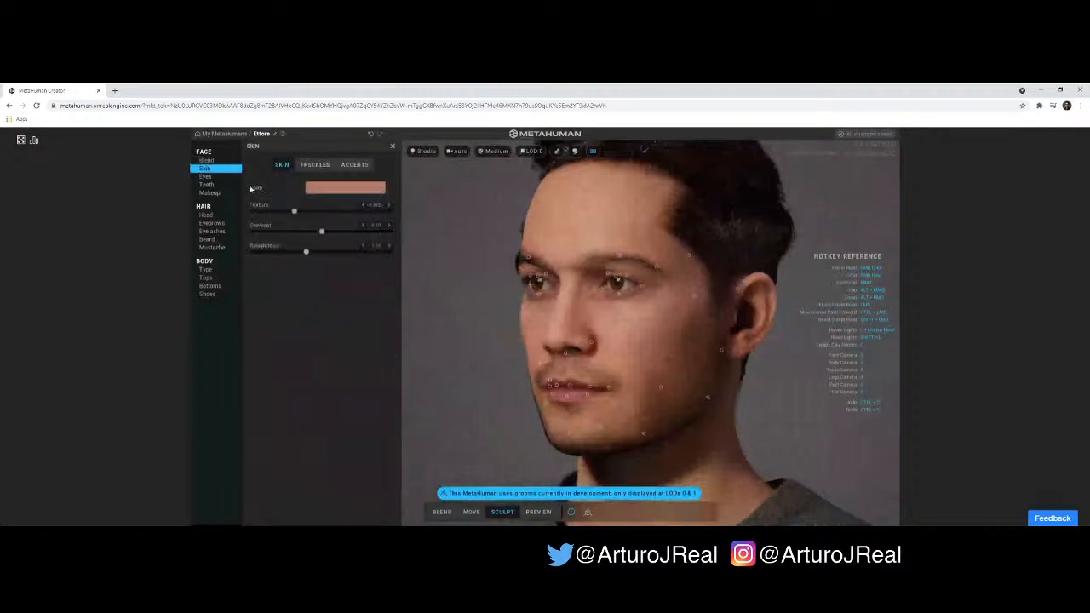
click(337, 188)
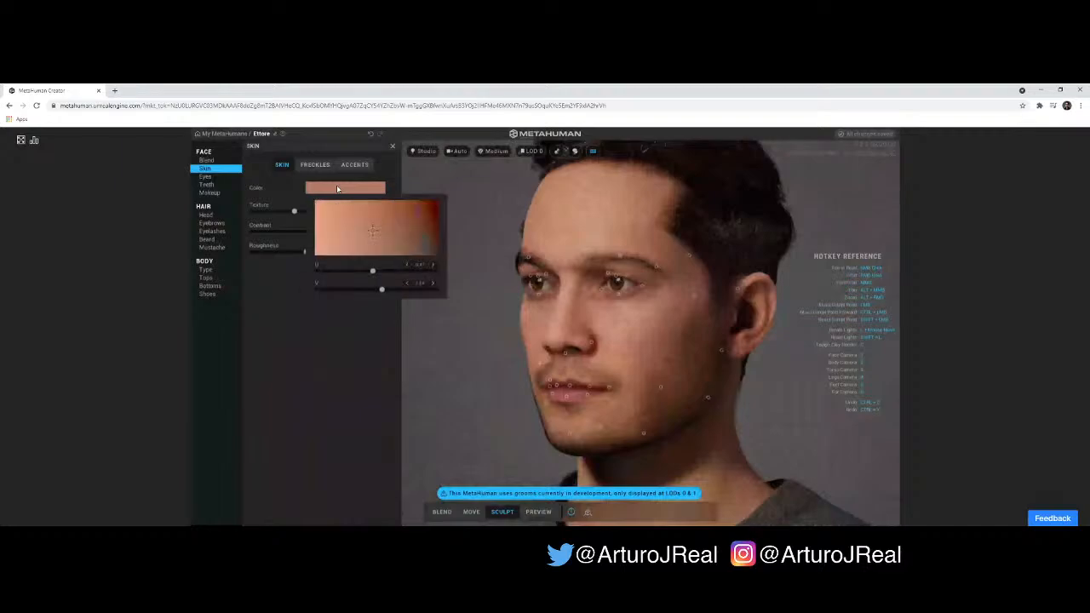
click(353, 246)
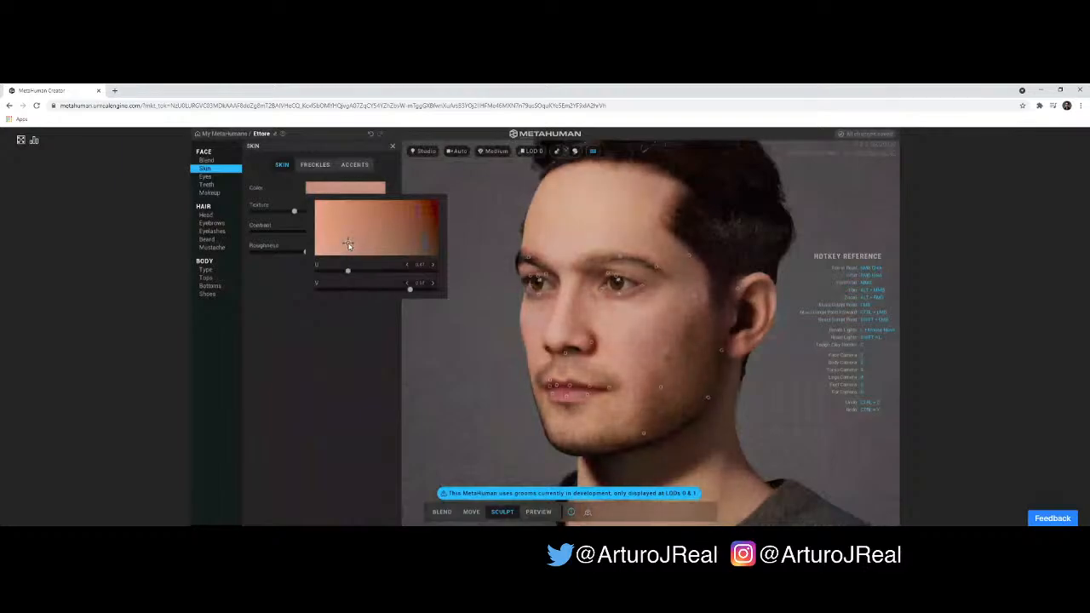
mouse_move(352, 246)
mouse_down()
mouse_move(427, 250)
mouse_move(407, 248)
mouse_move(417, 209)
mouse_move(377, 202)
mouse_move(397, 215)
mouse_move(414, 205)
mouse_move(375, 221)
mouse_move(426, 214)
mouse_move(375, 224)
mouse_move(411, 242)
mouse_move(341, 241)
mouse_move(369, 246)
mouse_up()
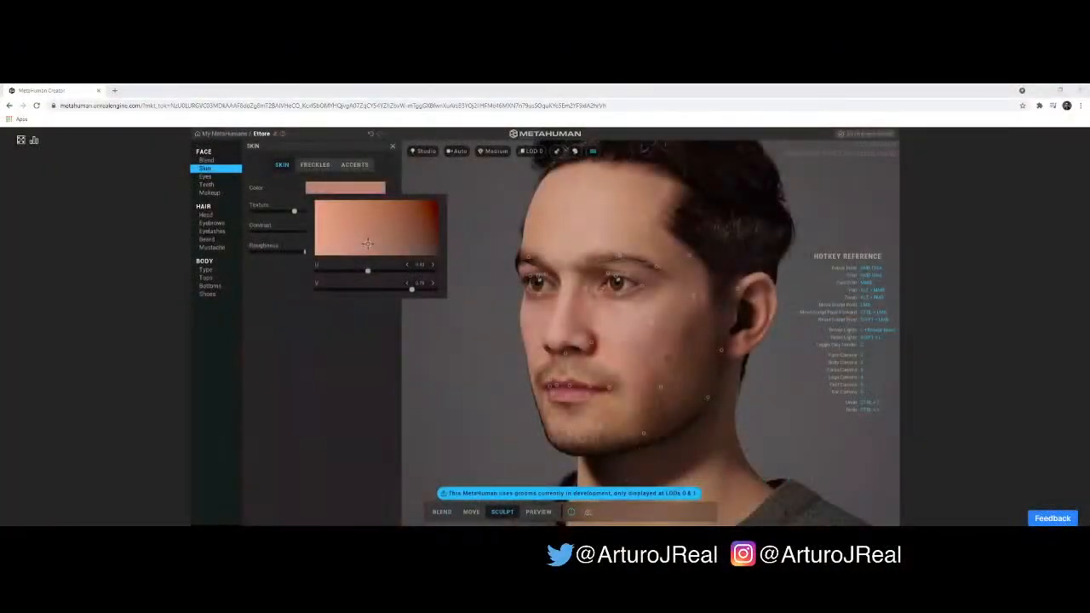
click(136, 260)
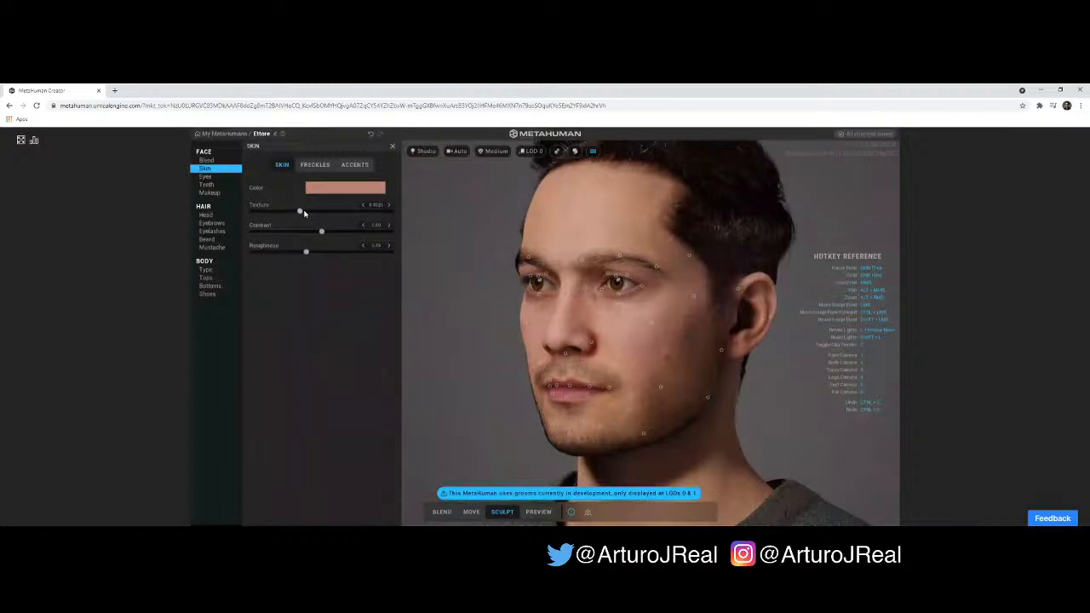
- Try out several skin texture values across the upper range, settling on about 0.57
drag(302, 212, 352, 212)
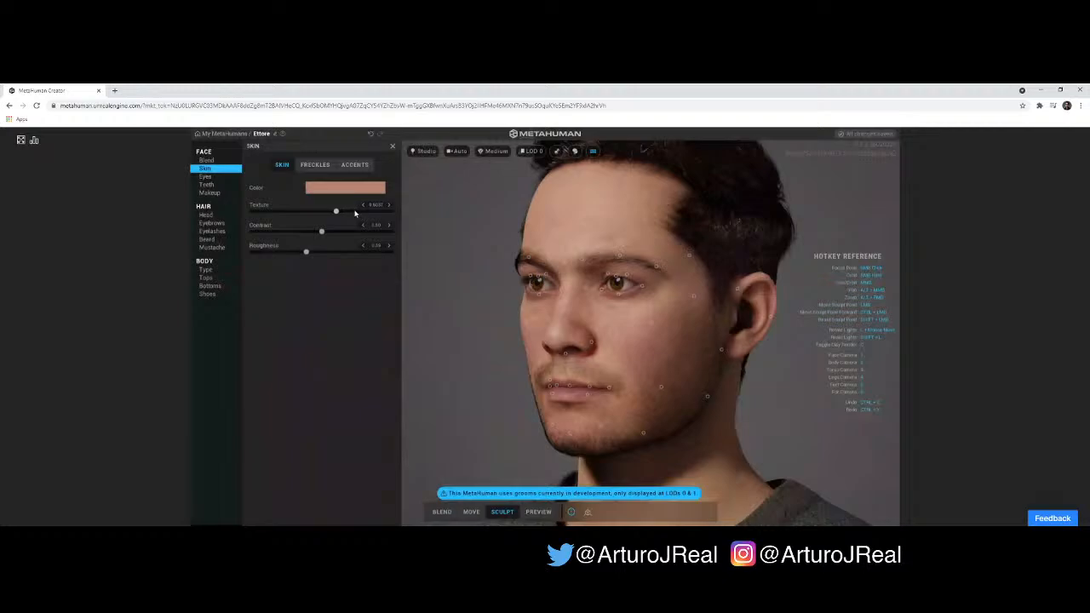
click(355, 212)
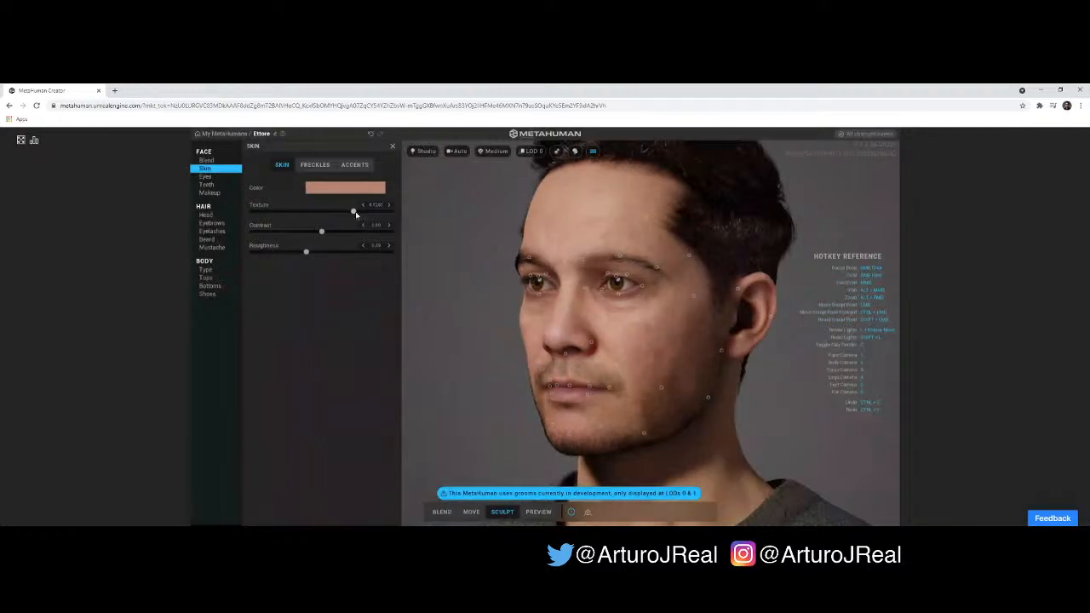
drag(357, 213, 376, 214)
click(376, 215)
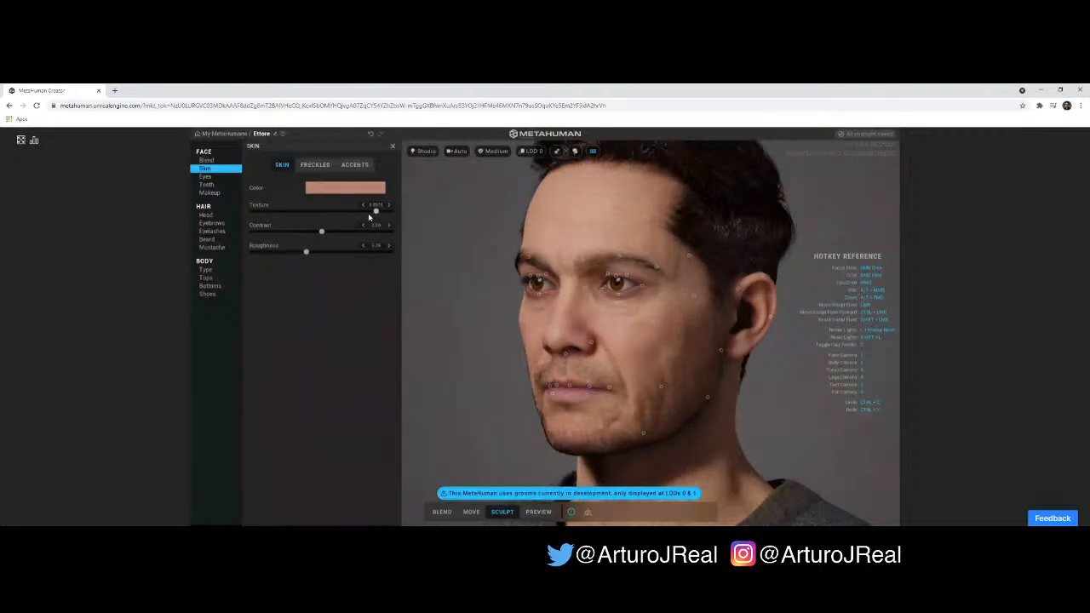
click(362, 212)
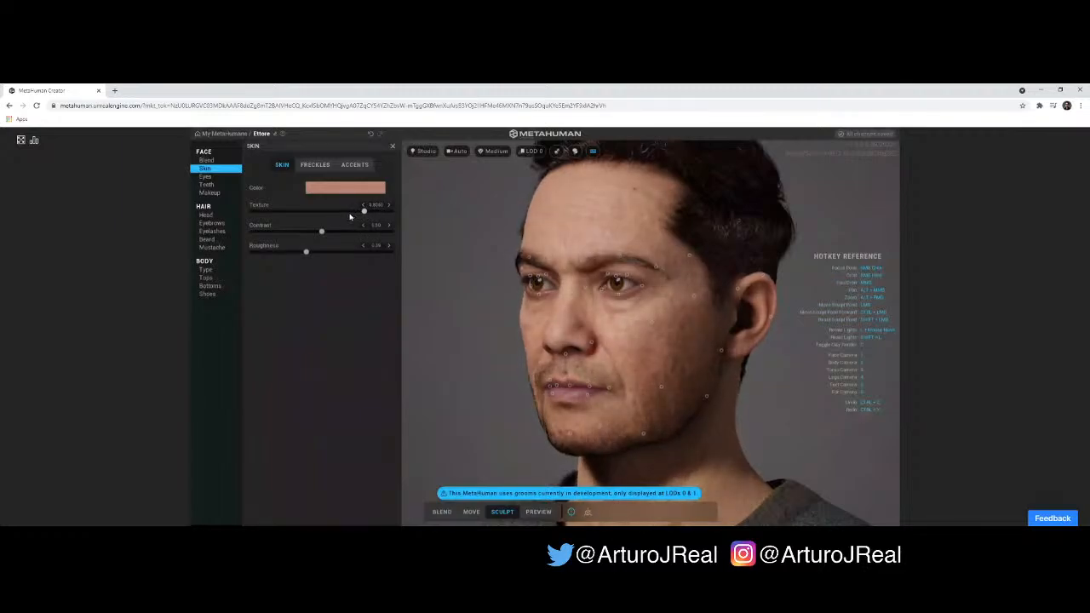
click(338, 214)
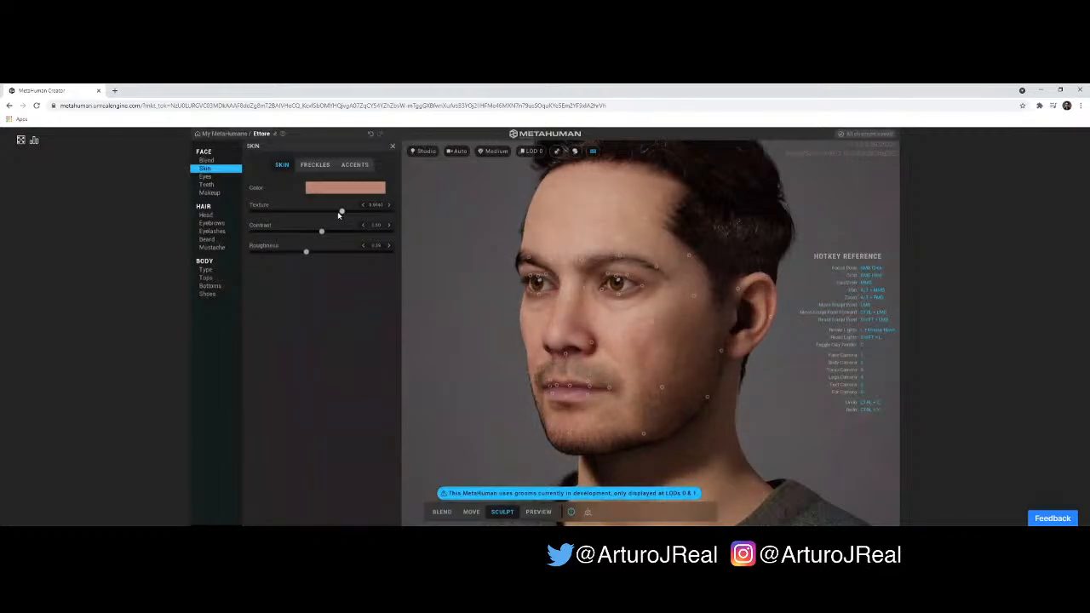
click(328, 213)
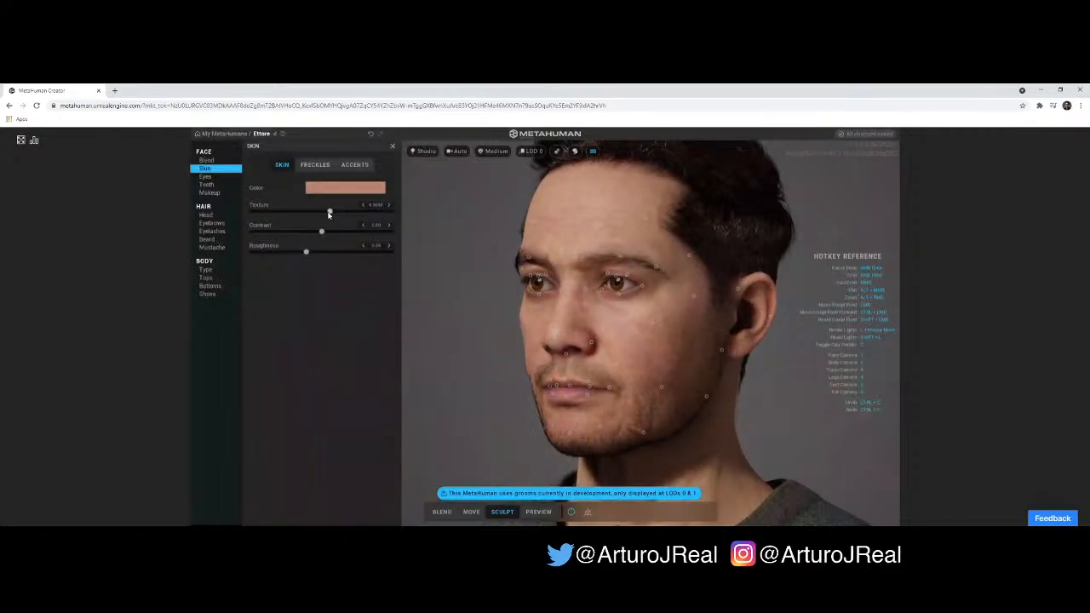
drag(327, 213, 333, 214)
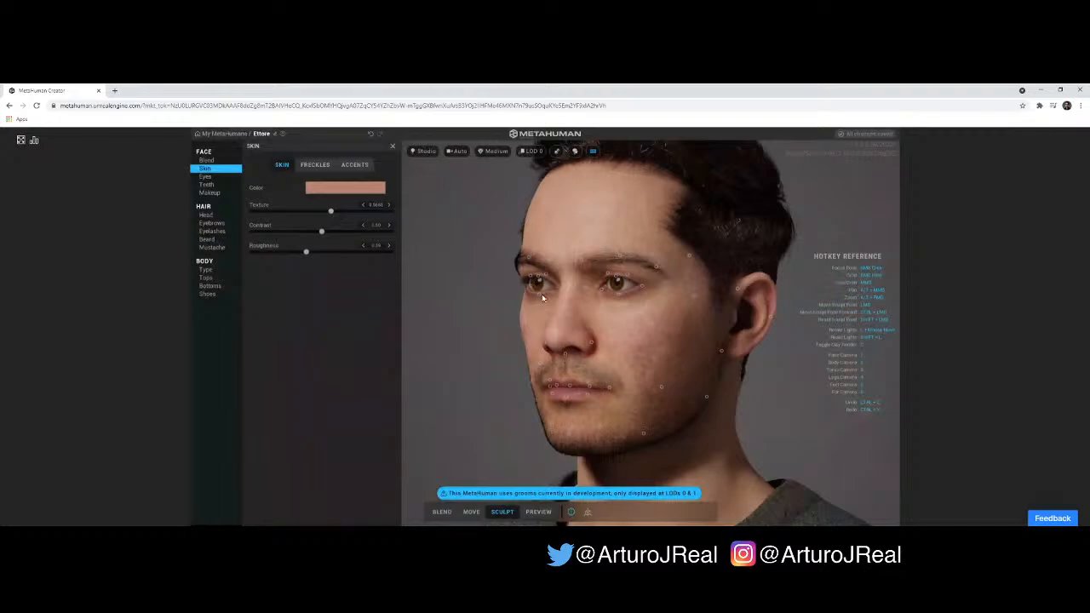
- Set the skin contrast to about 0.68 and the roughness to about 0.27
scroll(552, 317, up, 4)
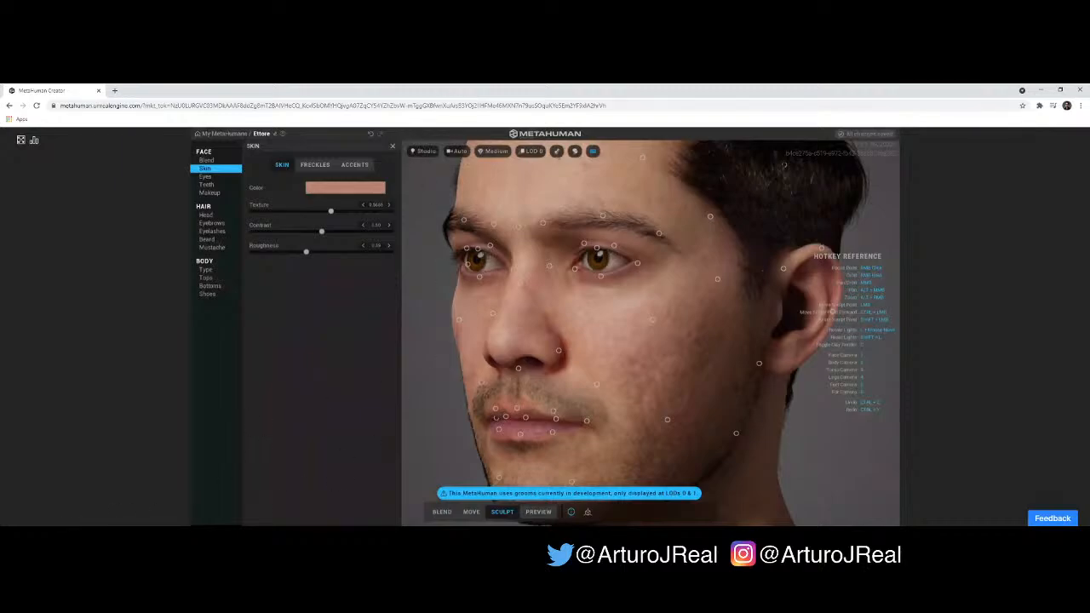
mouse_move(557, 314)
mouse_down()
mouse_move(553, 357)
mouse_move(572, 350)
mouse_move(555, 345)
mouse_up()
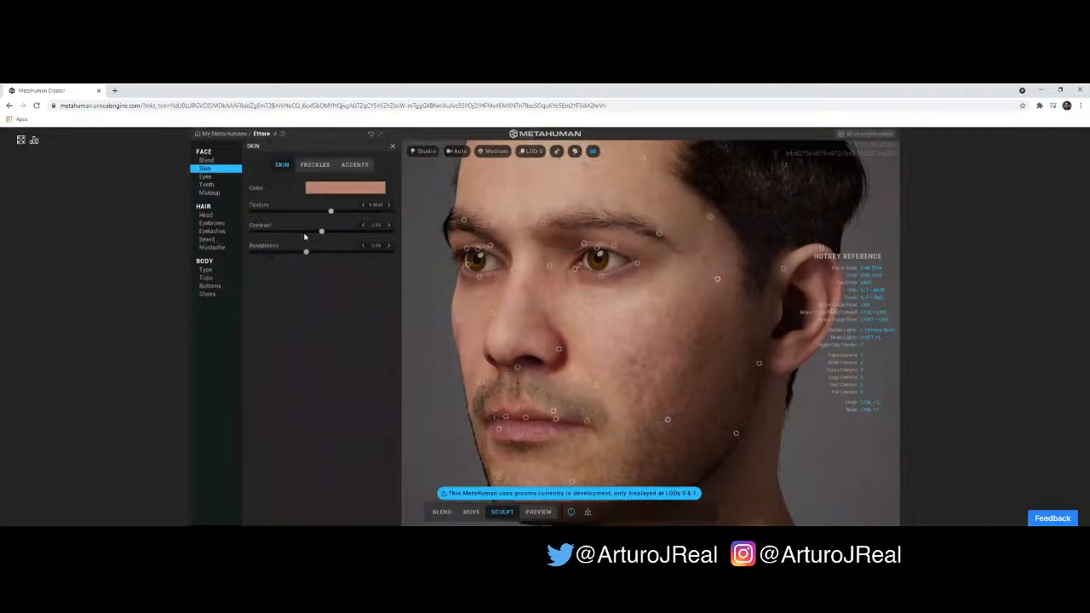
drag(321, 236, 347, 235)
click(253, 253)
drag(401, 253, 289, 257)
- Set the skin texture to about 0.49 and check the skin from the other side of the face
drag(456, 300, 620, 301)
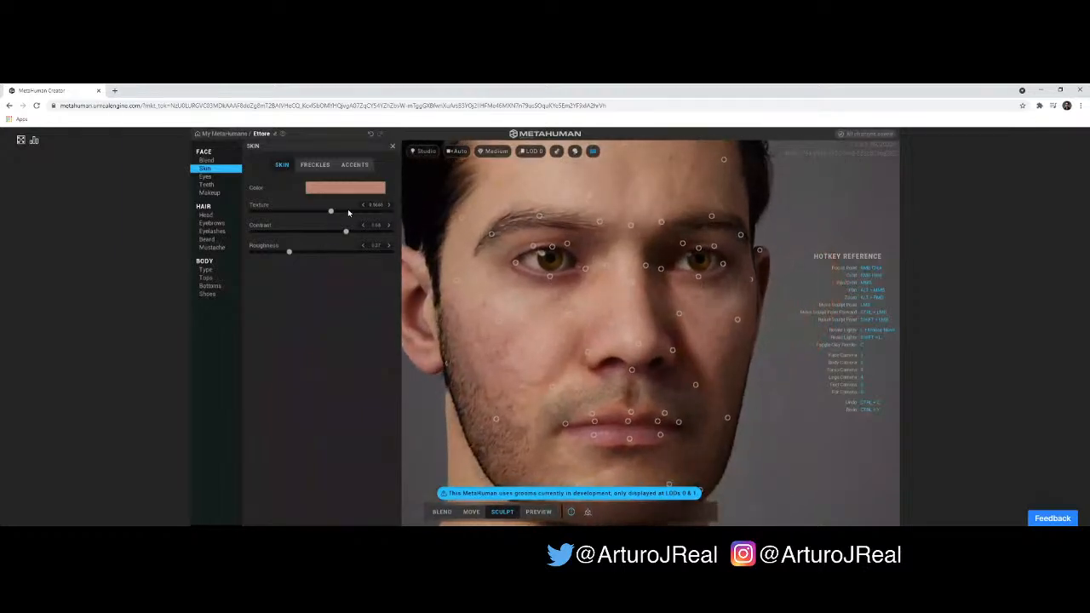
drag(290, 252, 321, 214)
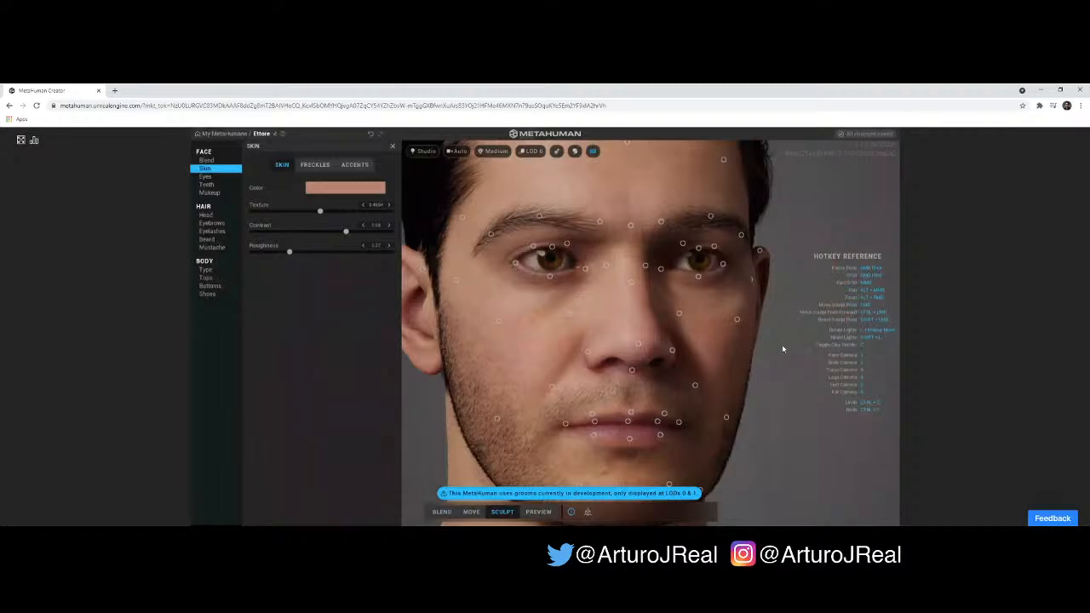
drag(782, 344, 595, 332)
right_drag(595, 331, 588, 333)
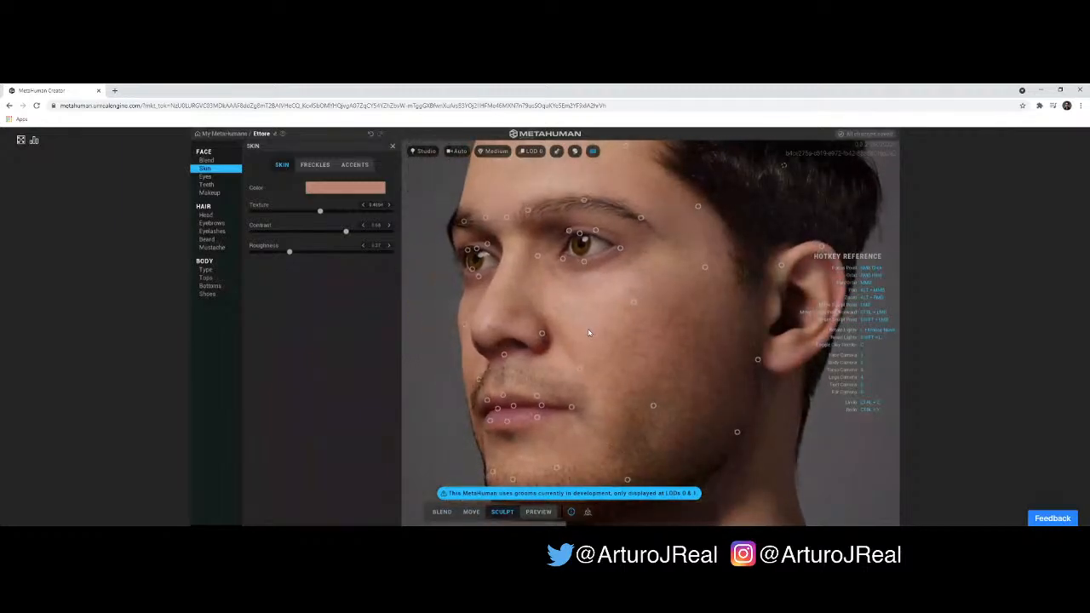
- Set the skin texture to about 0.41 and check the skin from both sides of the face
scroll(583, 339, down, 2)
scroll(583, 338, down, 1)
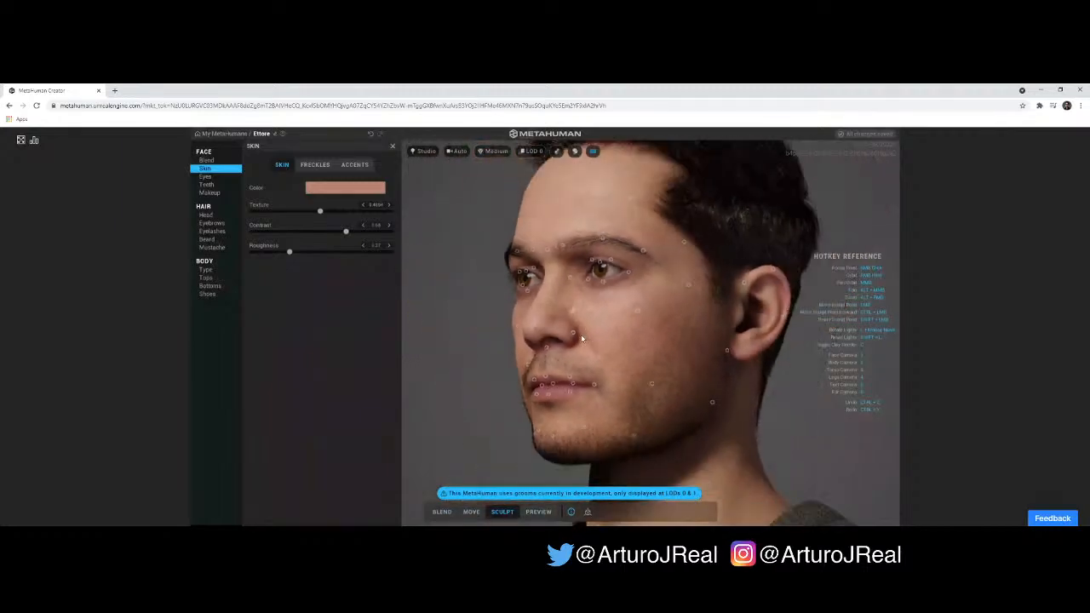
drag(622, 348, 869, 370)
drag(772, 386, 802, 403)
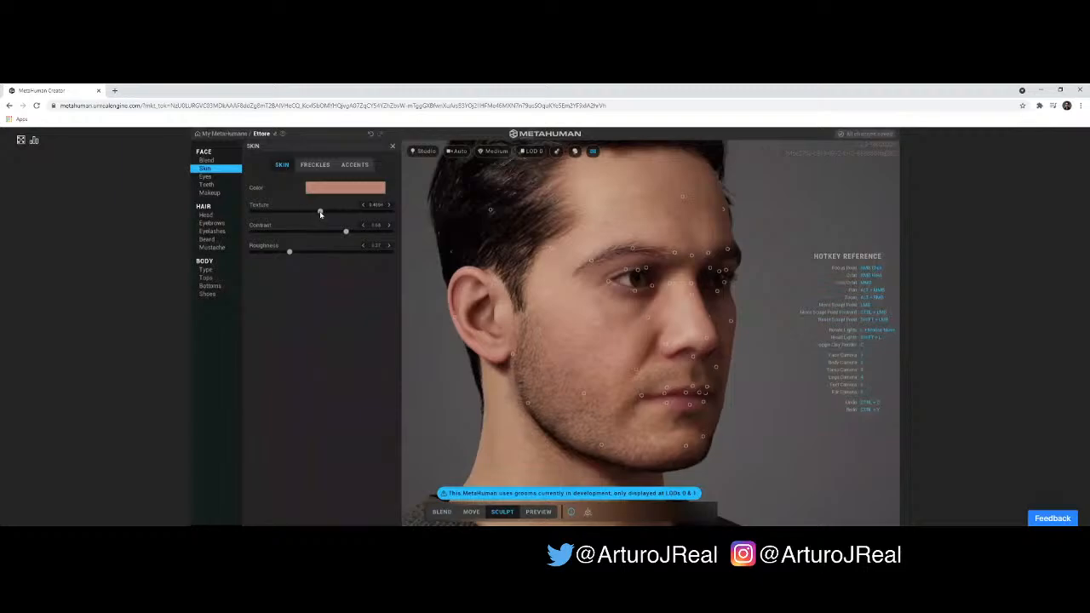
drag(320, 213, 319, 214)
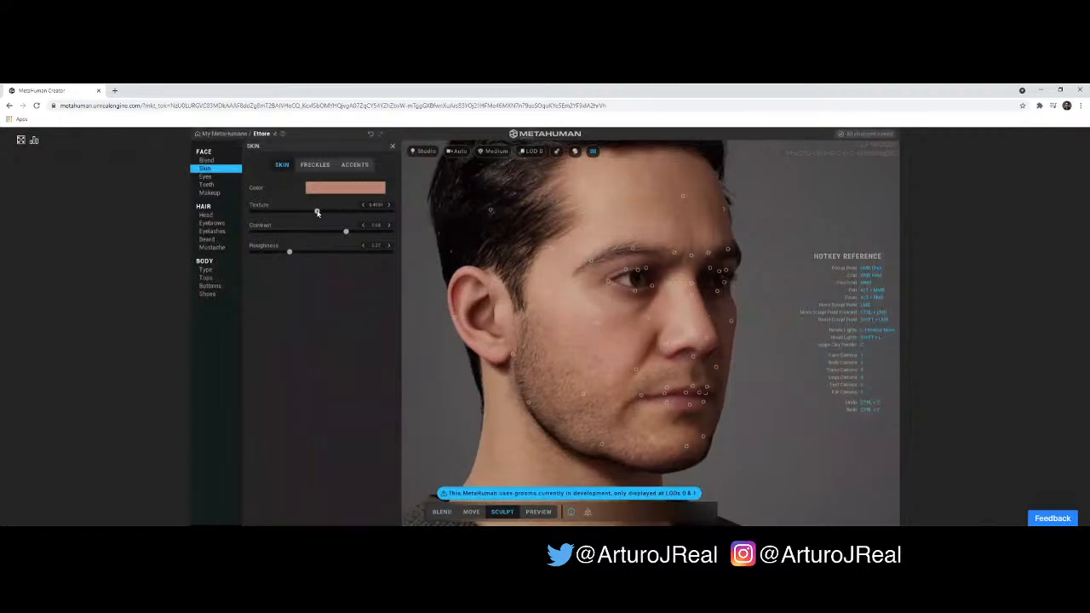
drag(317, 213, 306, 213)
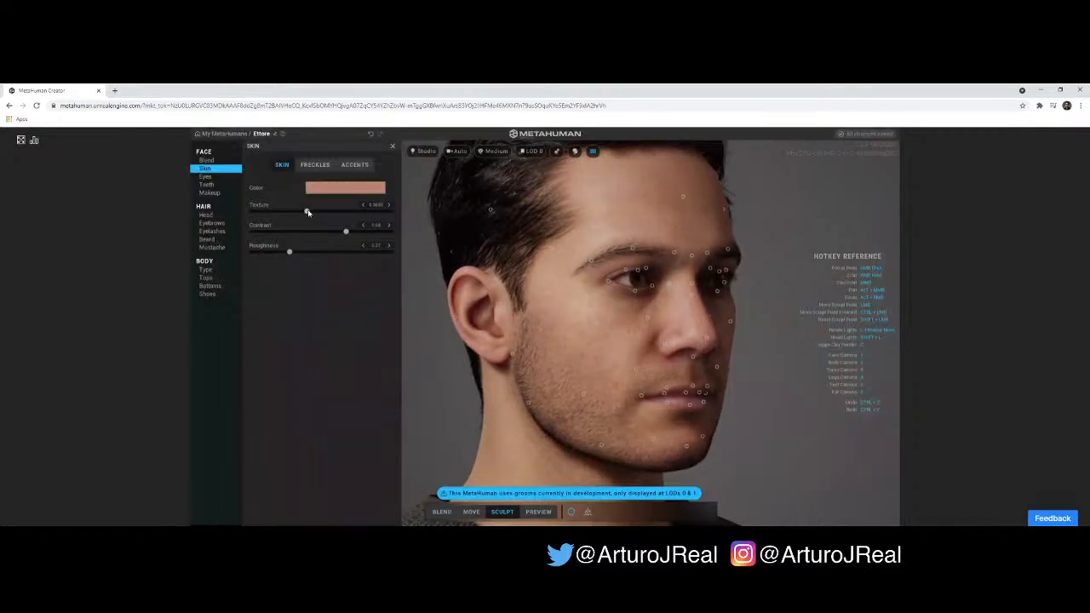
drag(308, 212, 312, 212)
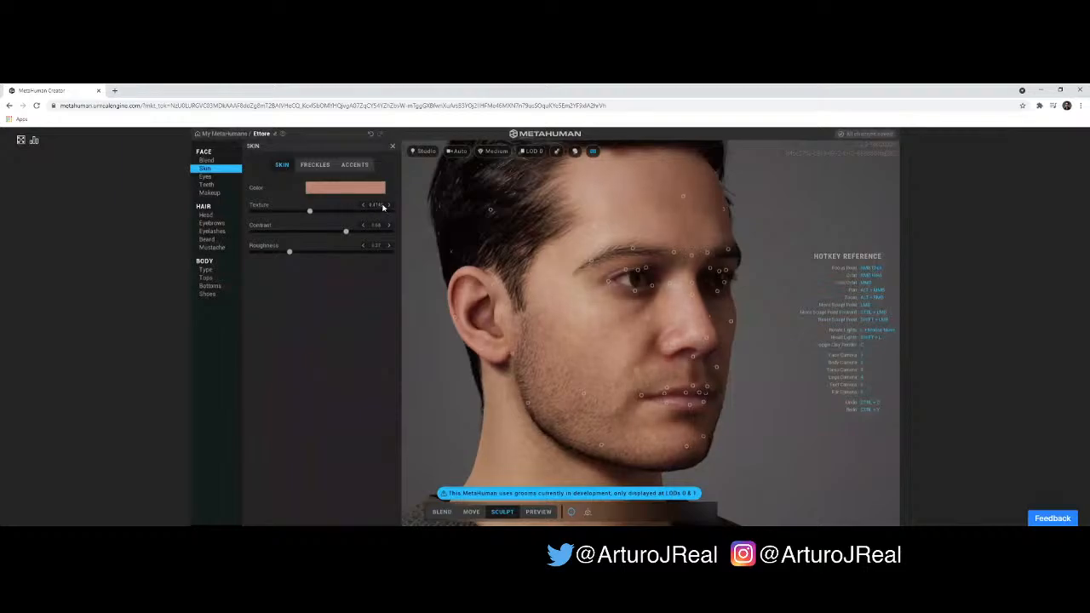
drag(747, 339, 564, 321)
right_drag(623, 339, 668, 338)
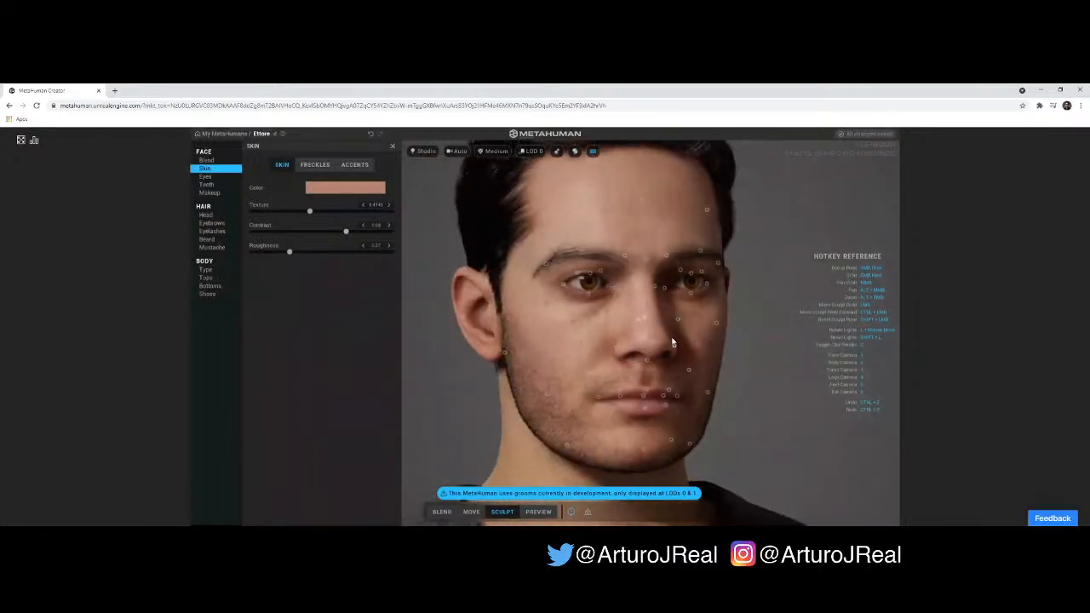
- Adjust the lips' skin accent, setting redness and lightness to about -0.2 and slightly reducing the saturation
click(313, 166)
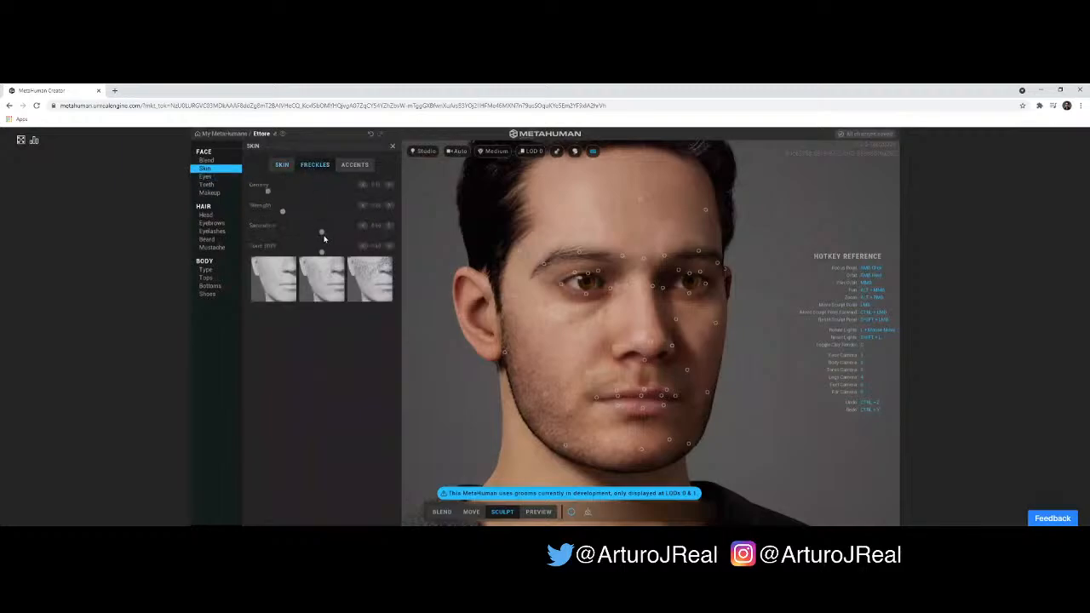
click(353, 166)
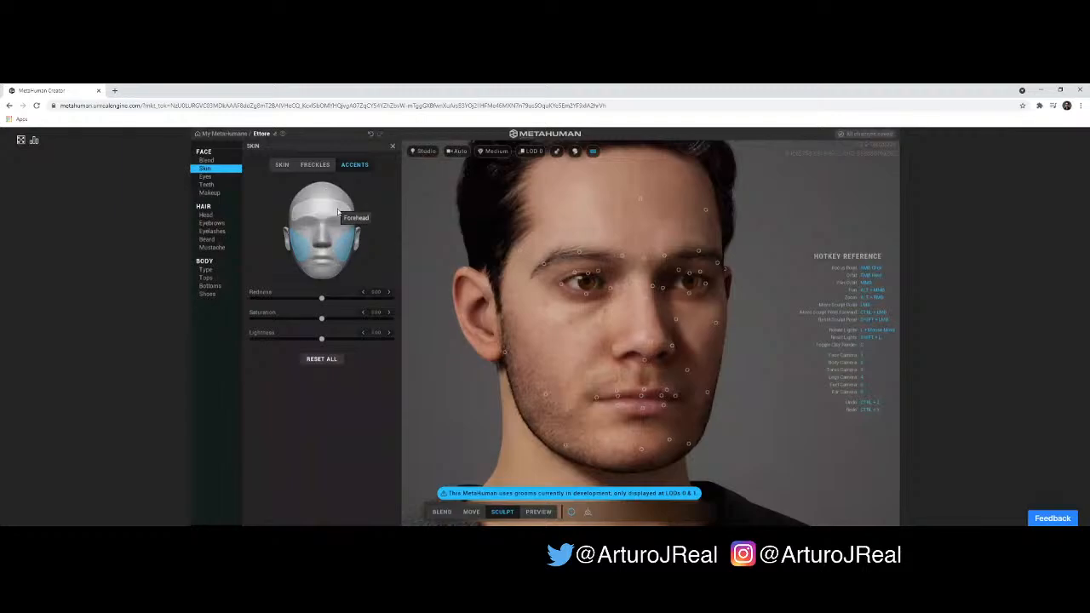
click(328, 263)
drag(287, 317, 318, 321)
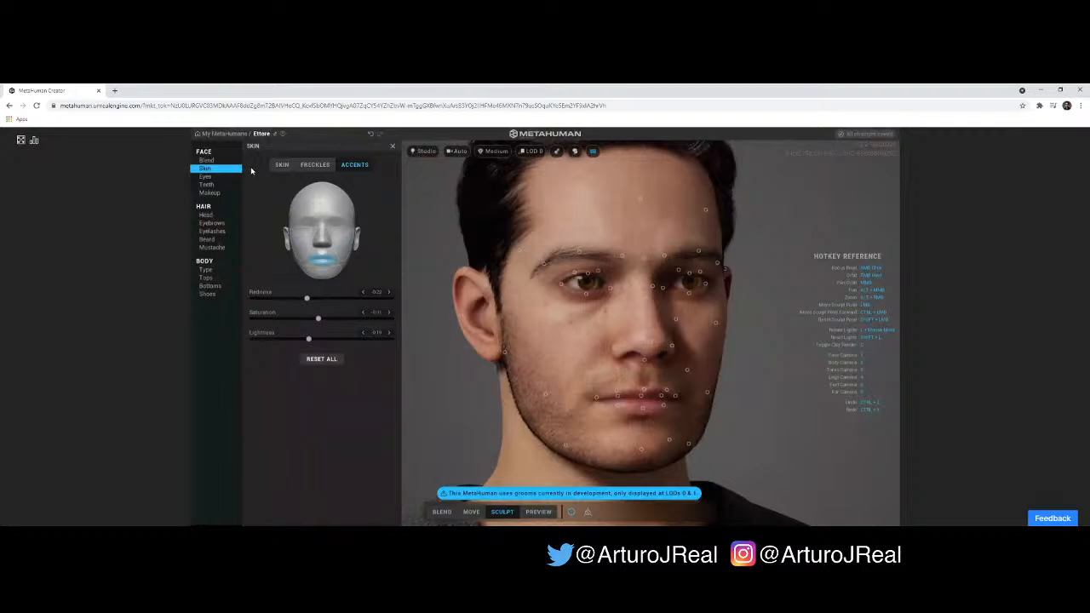
- Open the iris settings of the eyes, apply them to both eyes and inspect the base color
click(220, 178)
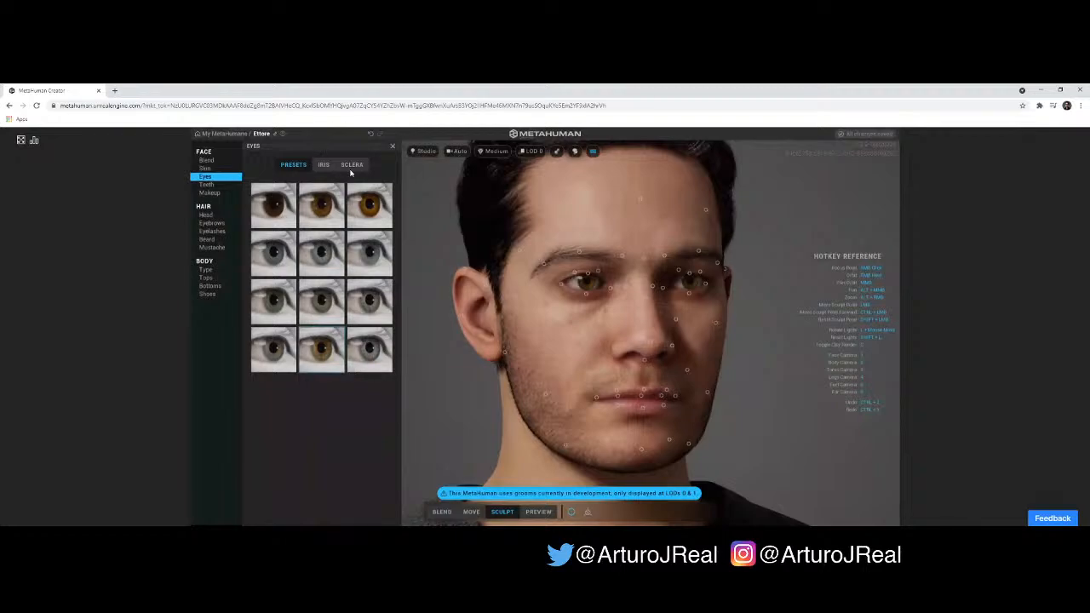
click(324, 167)
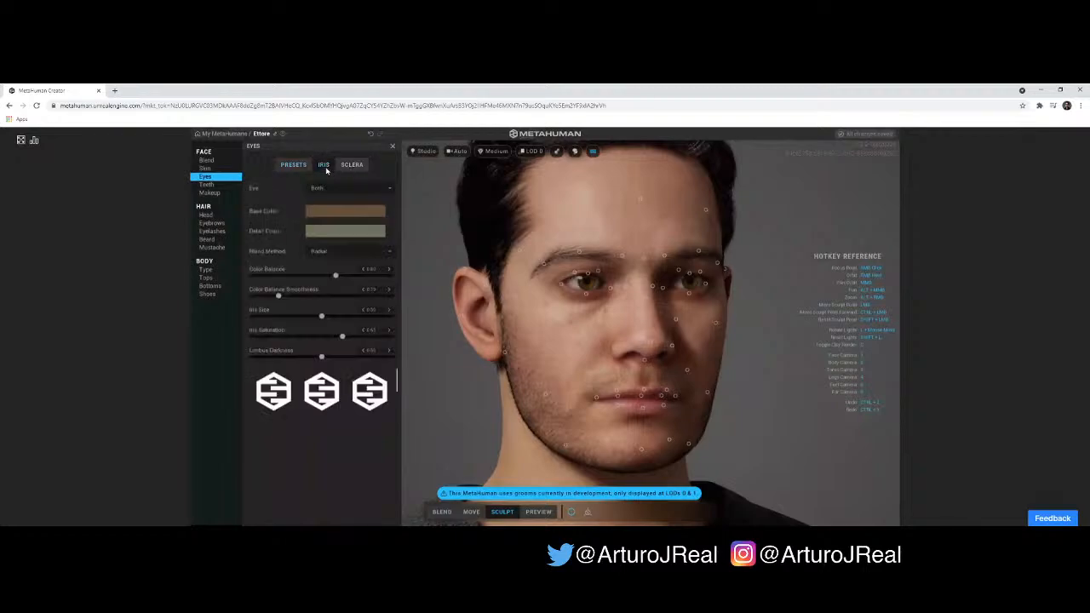
click(379, 189)
click(380, 191)
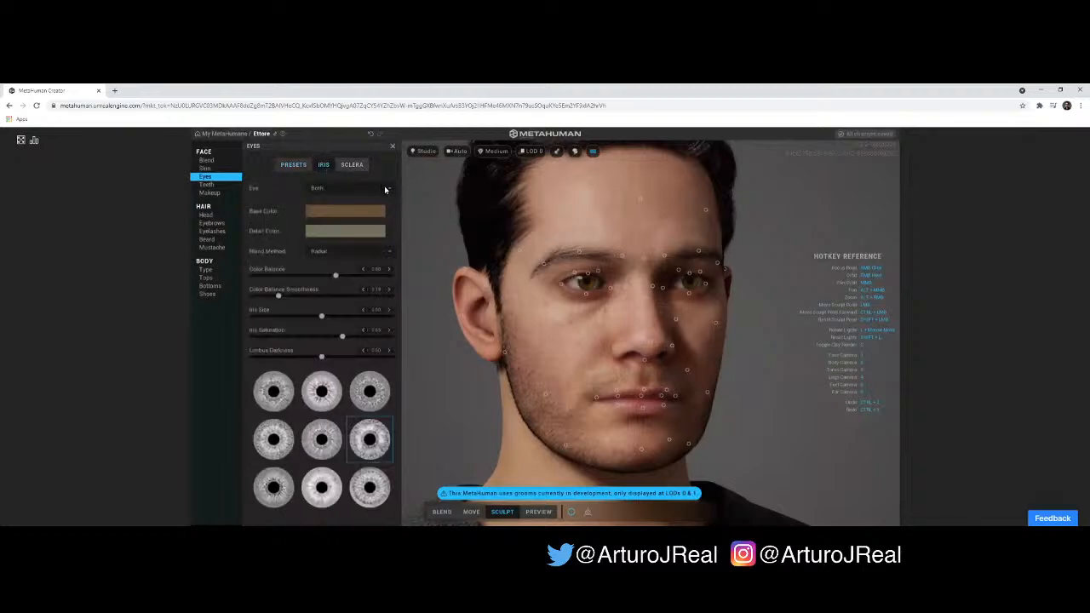
click(384, 189)
click(385, 189)
click(385, 190)
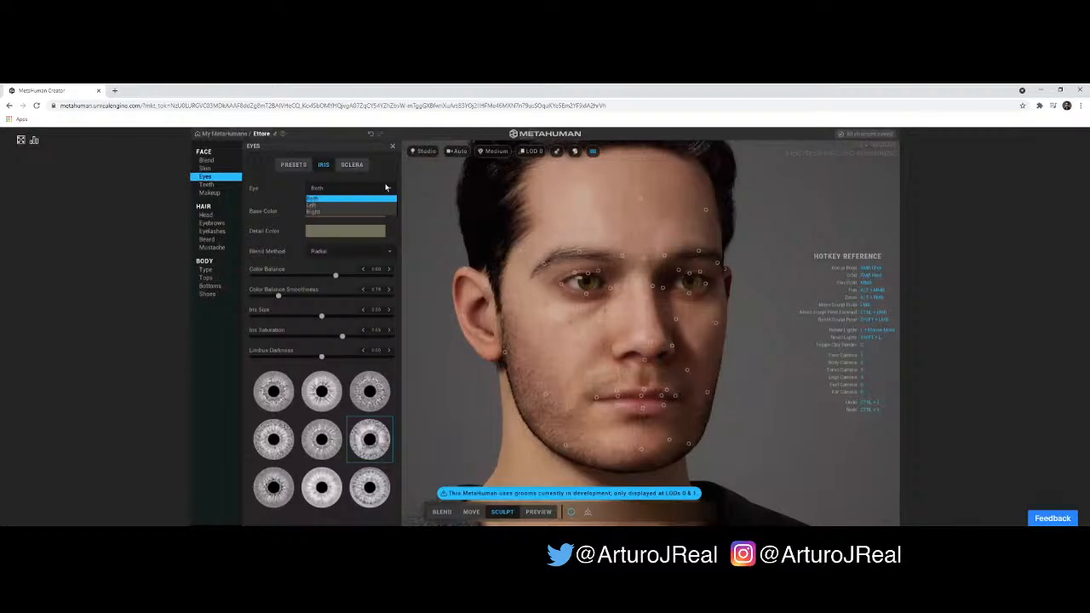
click(383, 198)
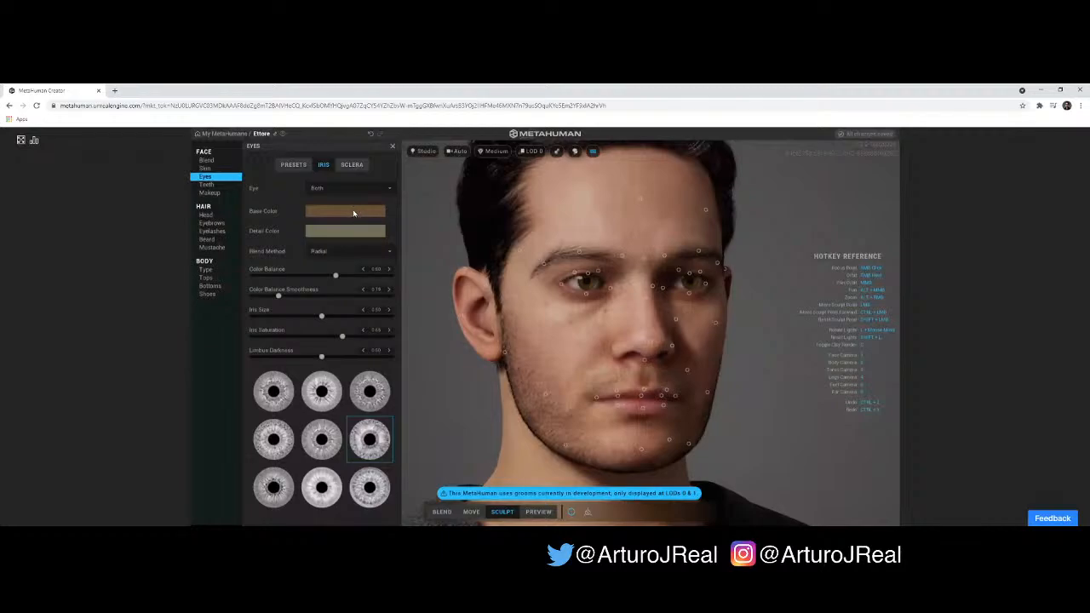
click(353, 213)
click(353, 213)
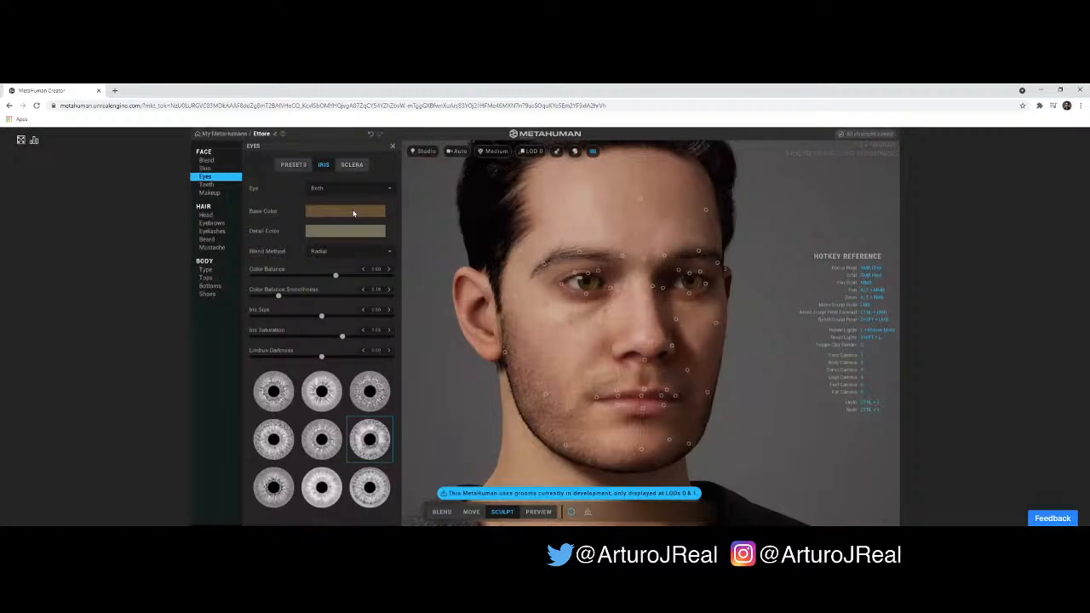
- Try the Structural iris blend method in a close-up of the eyes and switch back to Radial
click(335, 252)
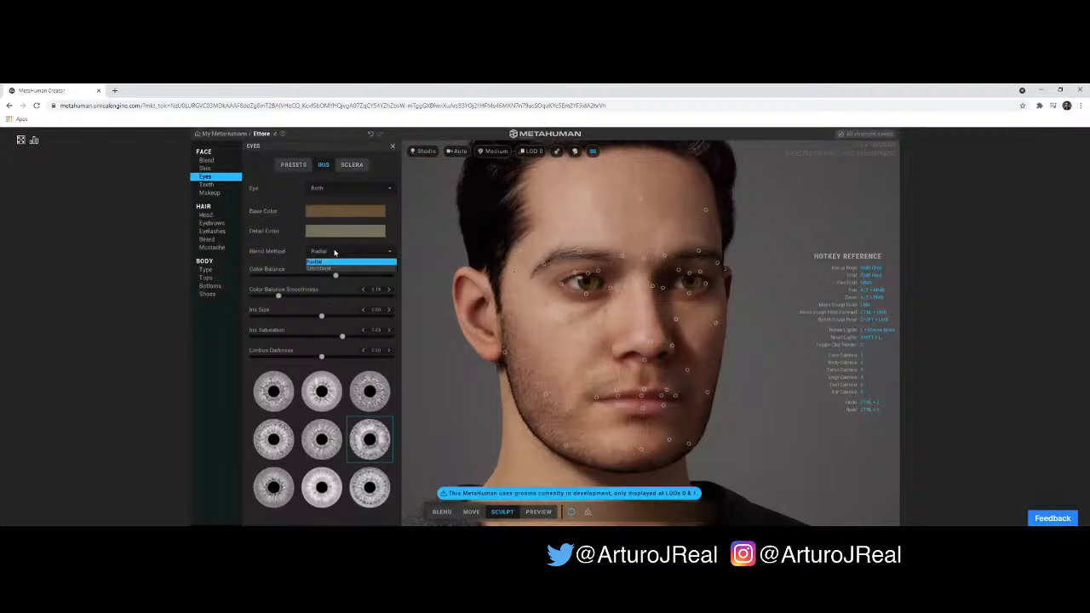
scroll(763, 296, up, 3)
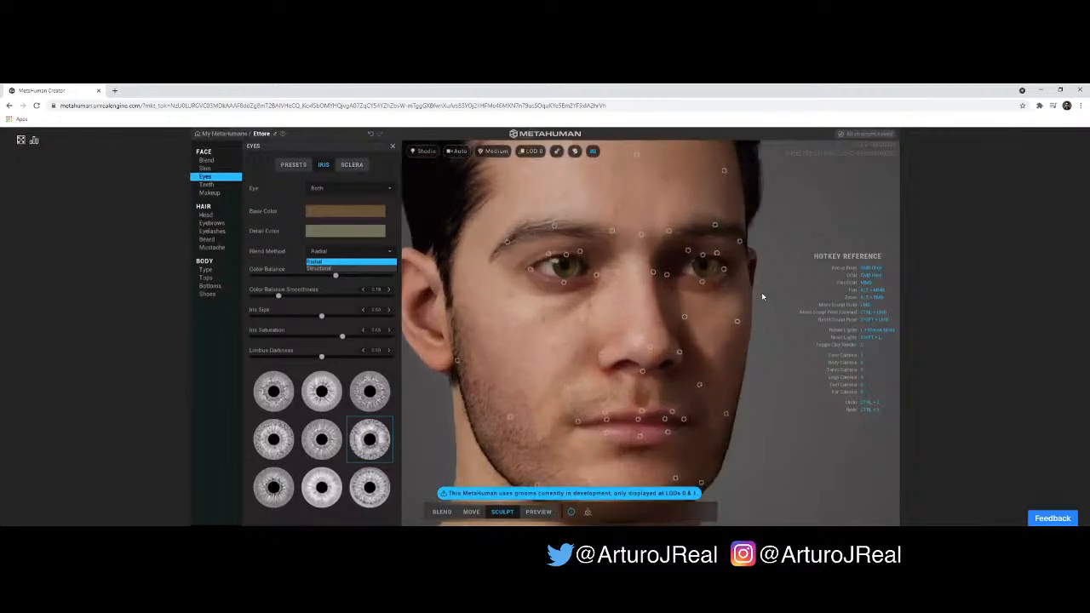
scroll(767, 286, up, 2)
scroll(770, 281, up, 3)
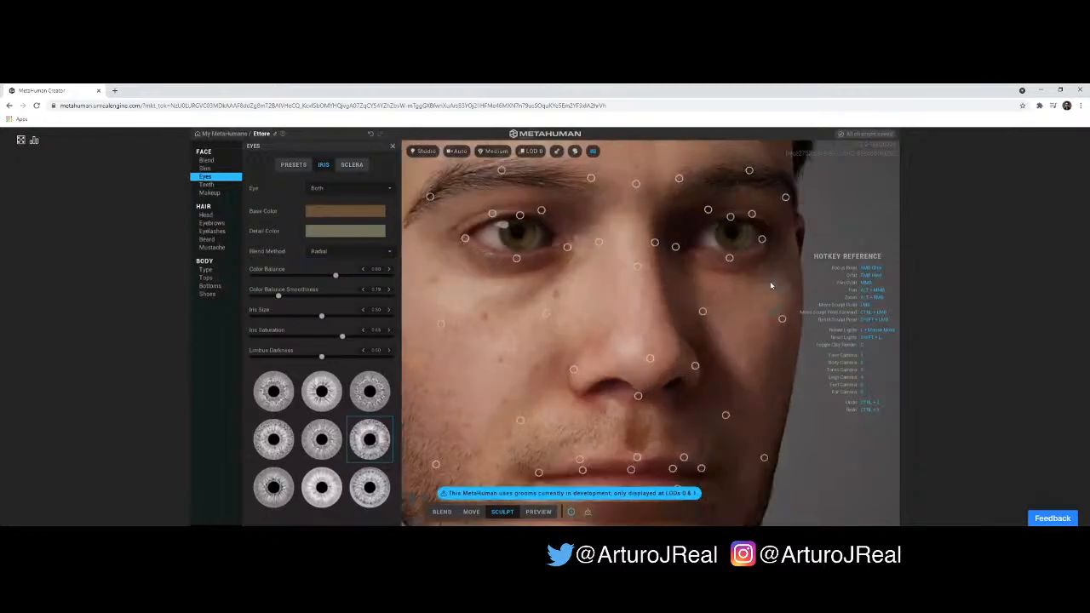
scroll(771, 286, up, 1)
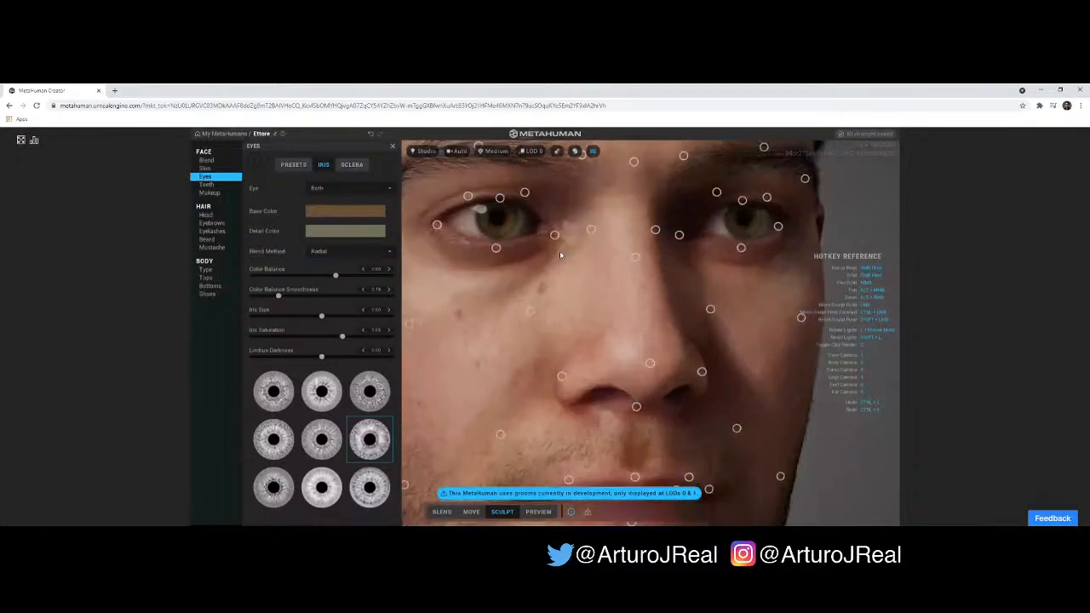
click(342, 251)
click(330, 270)
click(338, 253)
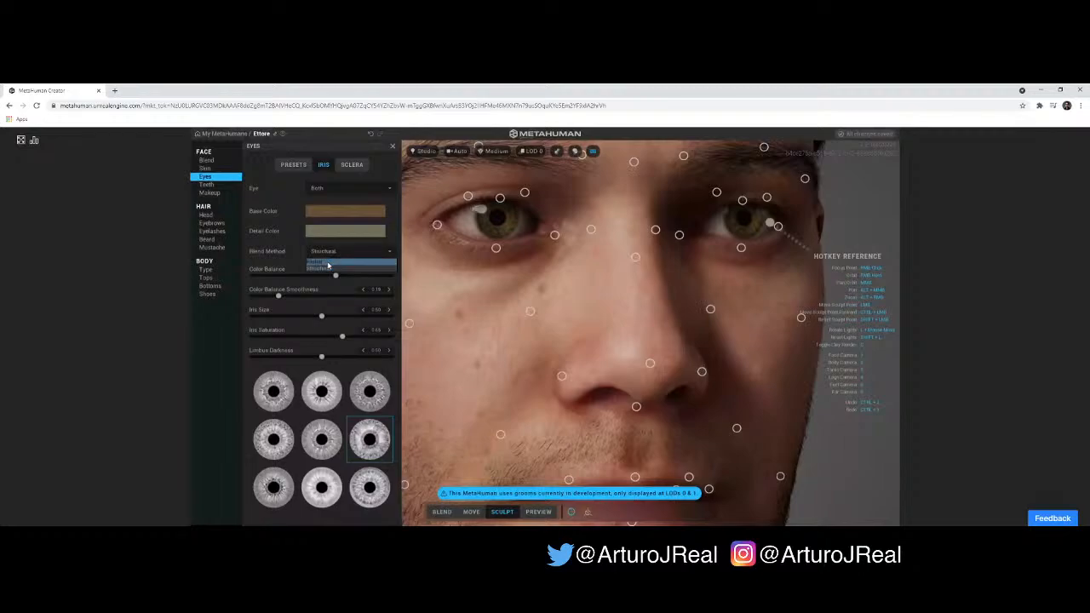
click(328, 263)
click(334, 254)
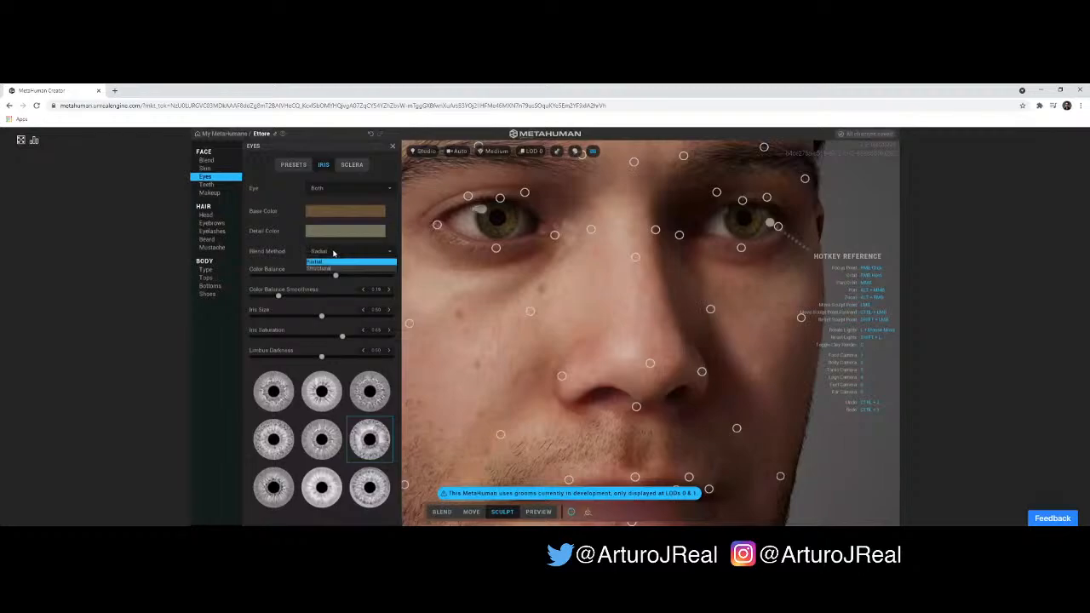
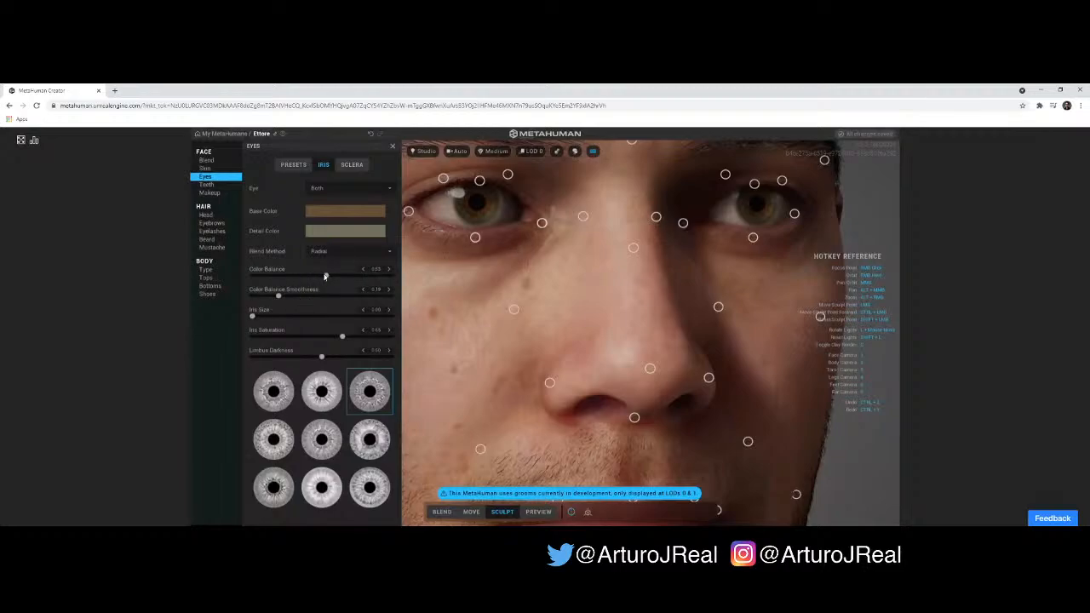
- Switch the iris blend method of both eyes to Structural and set the color balance to about 0.57
drag(324, 277, 347, 276)
click(349, 251)
click(343, 266)
drag(349, 279, 331, 281)
- Examine the eyes and the whole head from both sides, at a distance and close up
scroll(618, 280, down, 5)
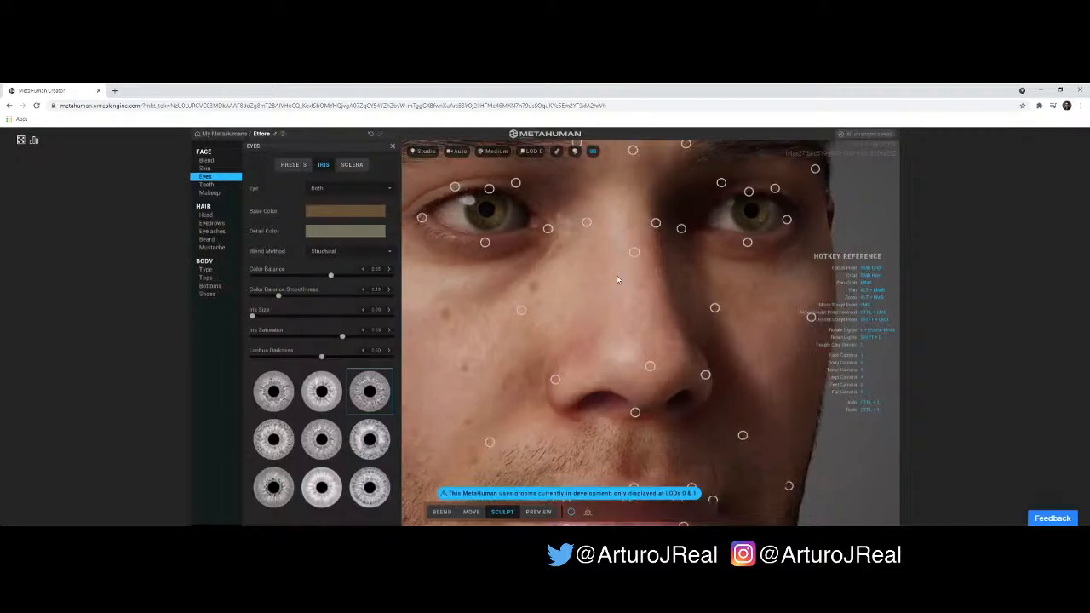
scroll(618, 279, down, 3)
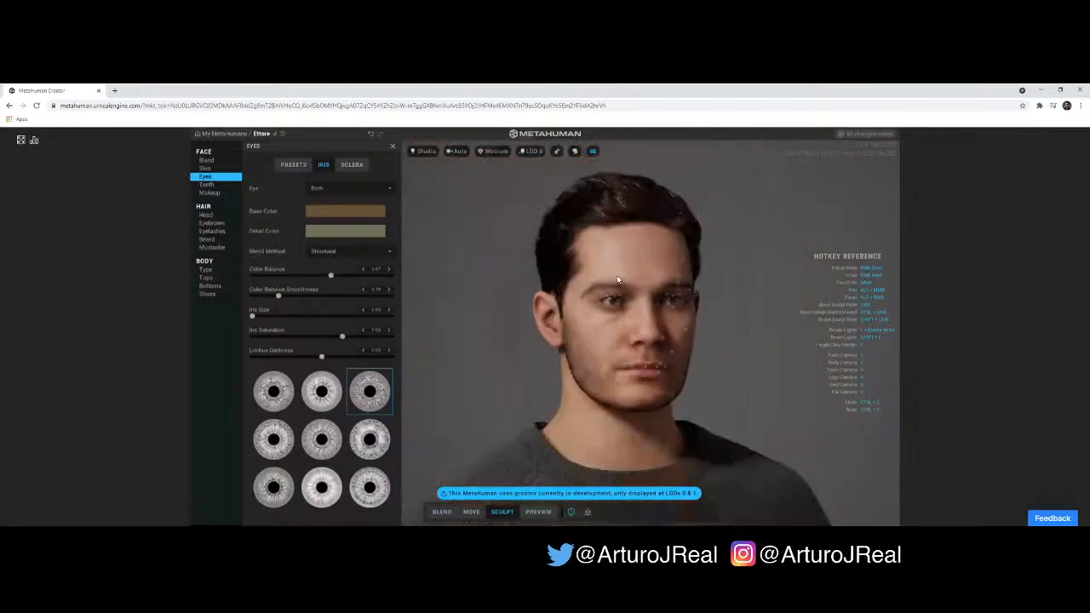
right_drag(745, 290, 538, 284)
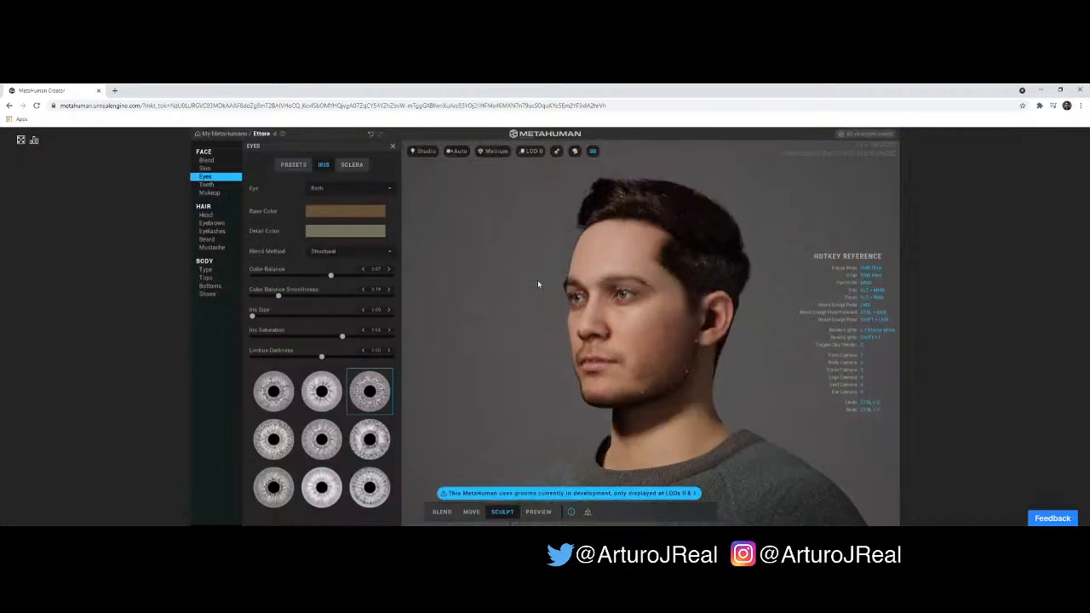
scroll(557, 328, up, 3)
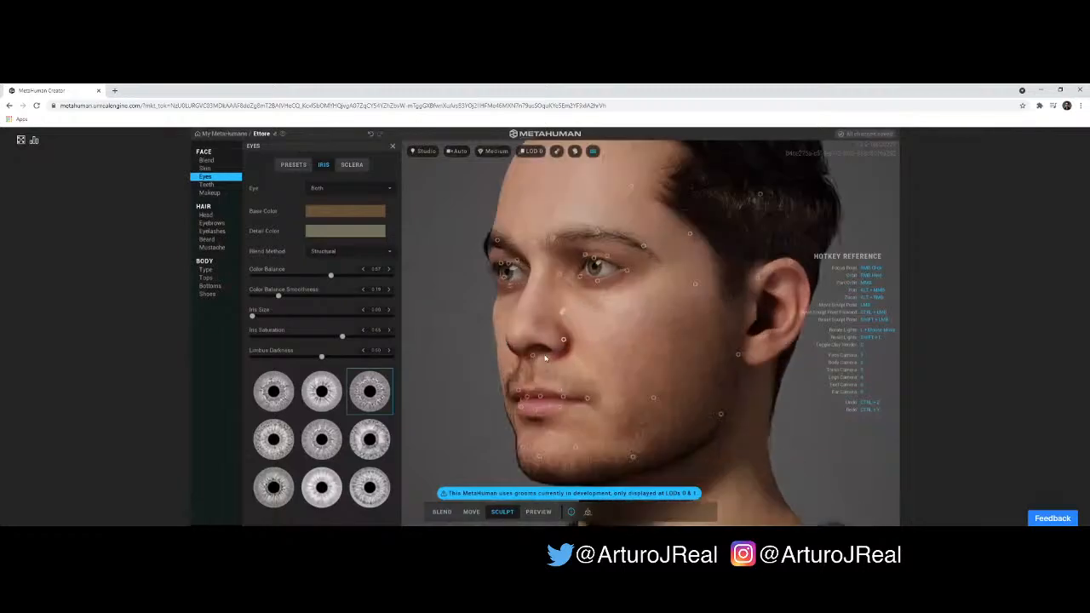
mouse_move(531, 354)
mouse_down()
mouse_move(526, 327)
mouse_move(490, 323)
mouse_up()
right_drag(652, 343, 728, 358)
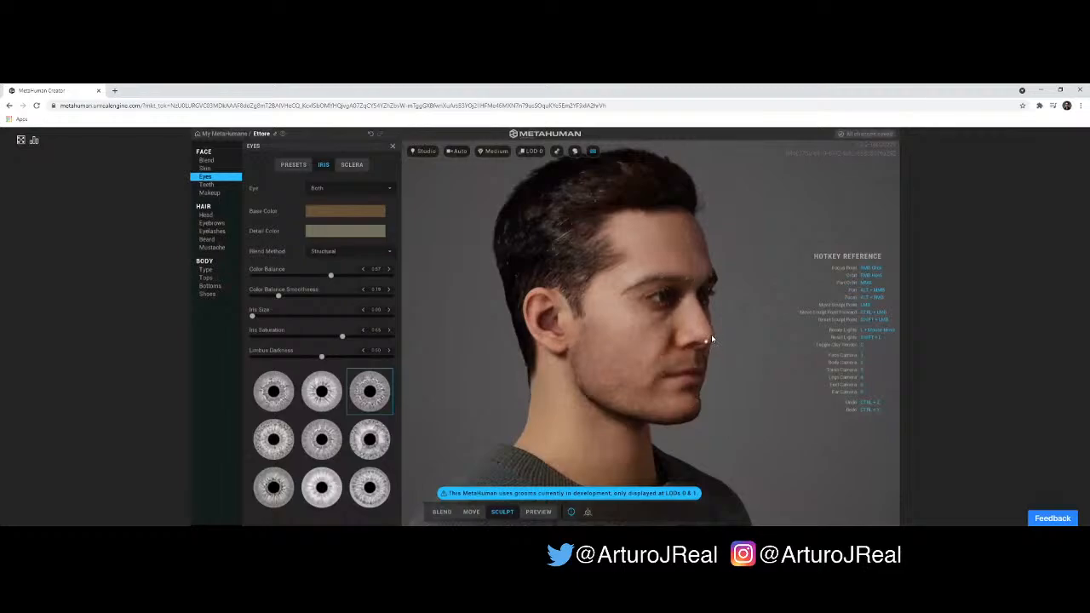
right_drag(725, 323, 446, 310)
scroll(487, 302, up, 2)
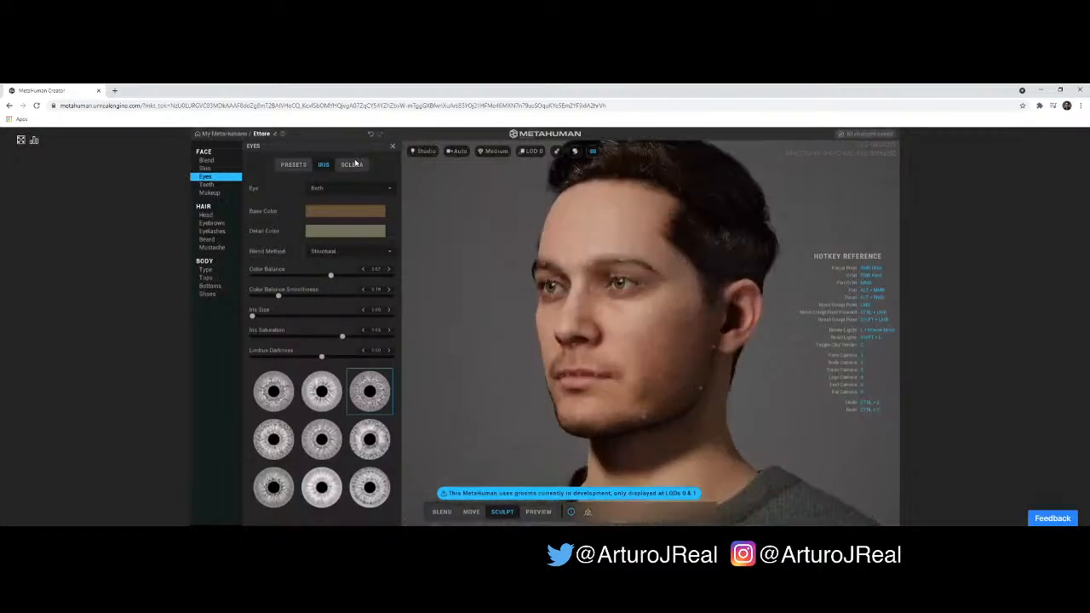
- Open the sclera settings and adjust the sclera tint for both eyes in a frontal close-up
click(353, 165)
scroll(457, 227, up, 3)
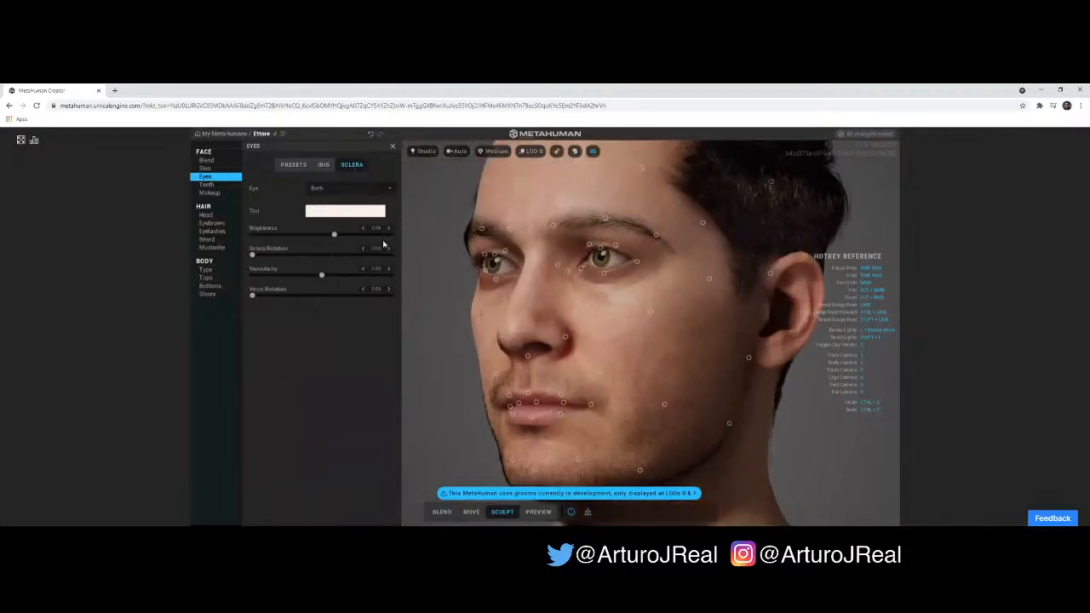
scroll(461, 253, up, 1)
right_drag(461, 253, 505, 249)
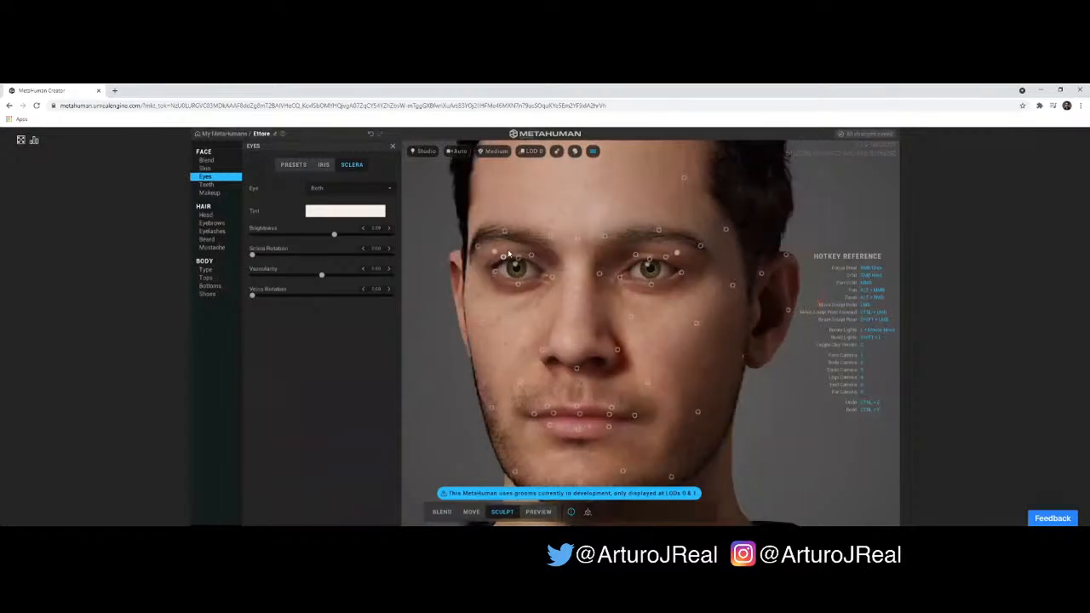
scroll(491, 250, up, 1)
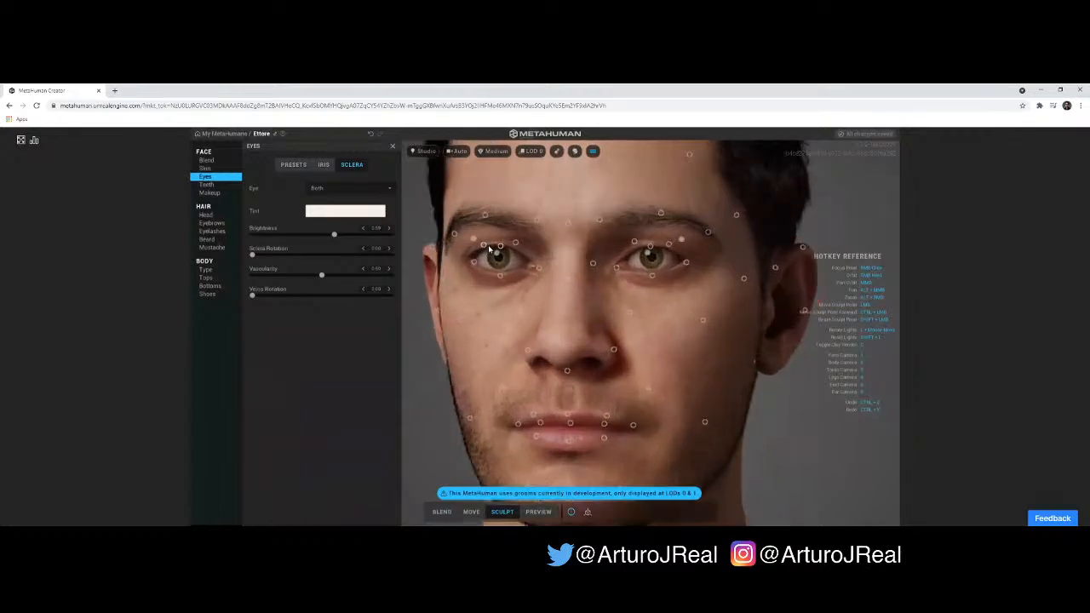
scroll(488, 245, up, 1)
scroll(488, 245, up, 1)
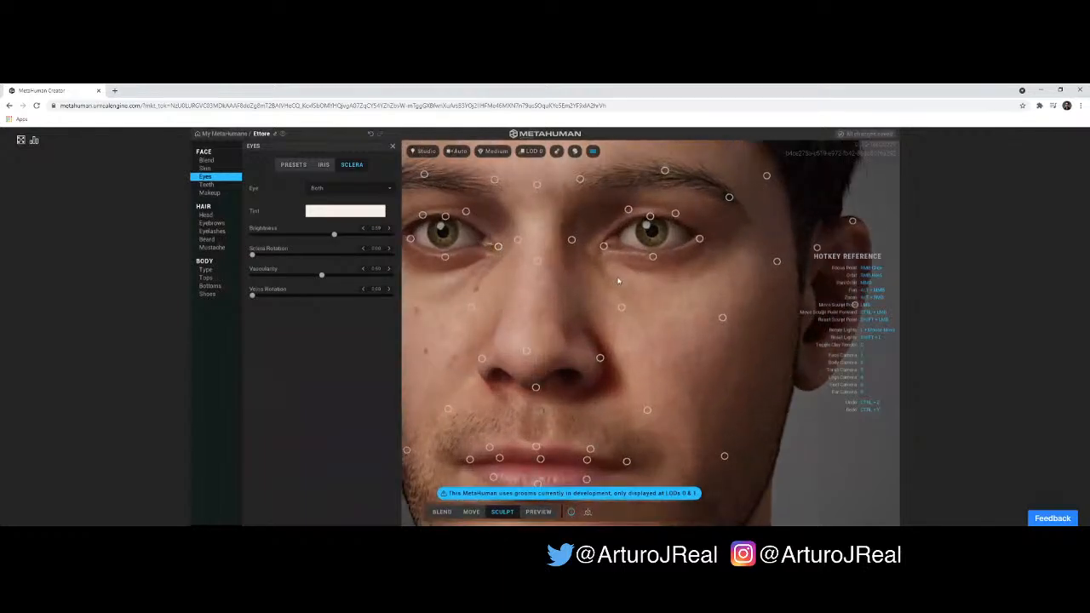
click(334, 213)
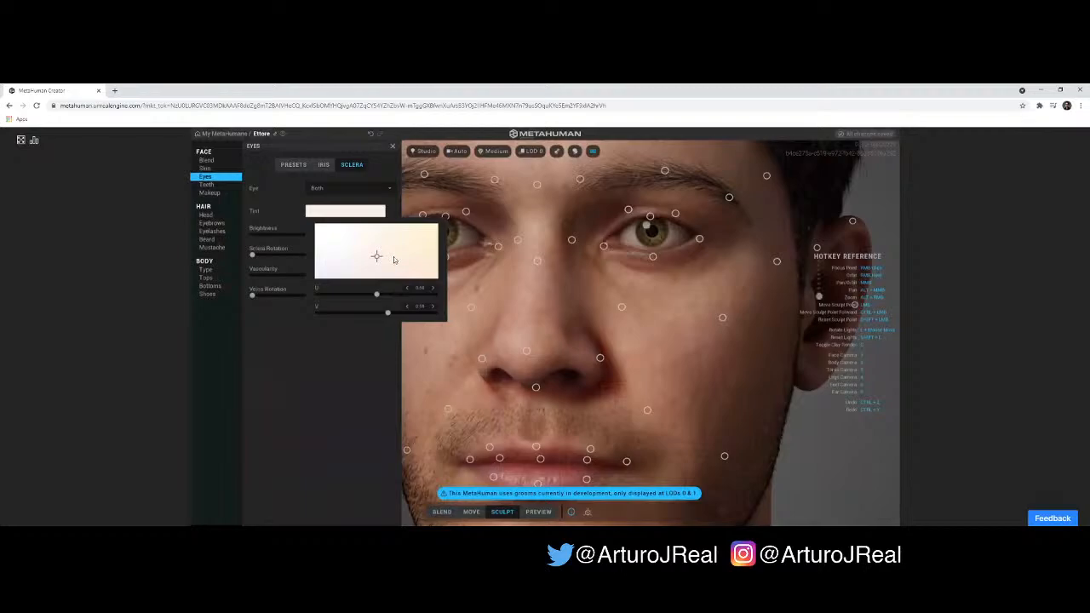
drag(376, 256, 395, 258)
click(334, 352)
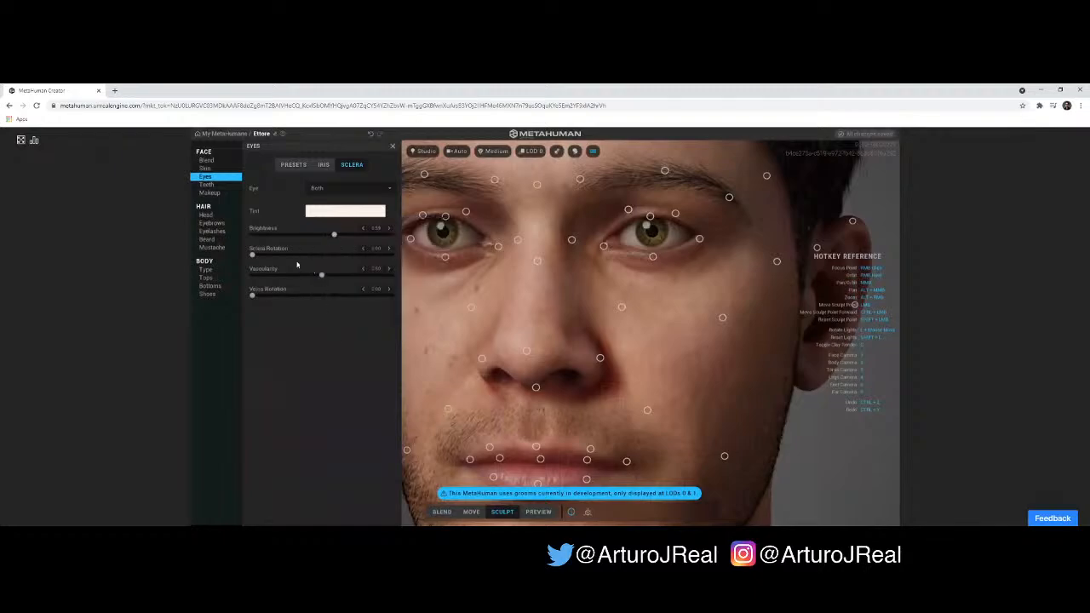
drag(255, 256, 198, 260)
- Open the teeth settings and adjust the tooth length, testing it at -1.00 and raising it again
click(212, 184)
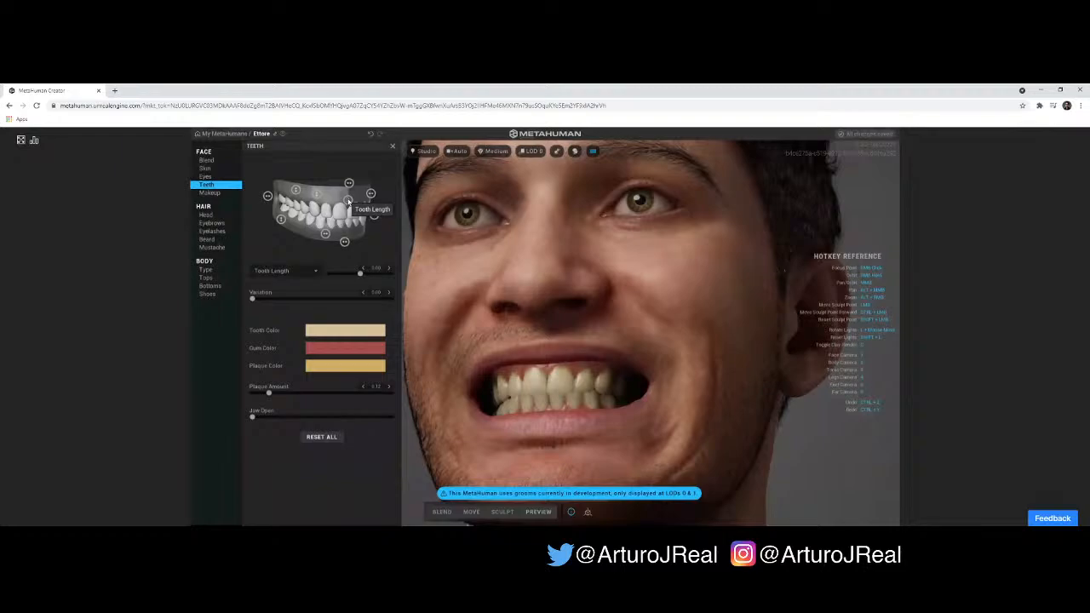
drag(348, 201, 351, 256)
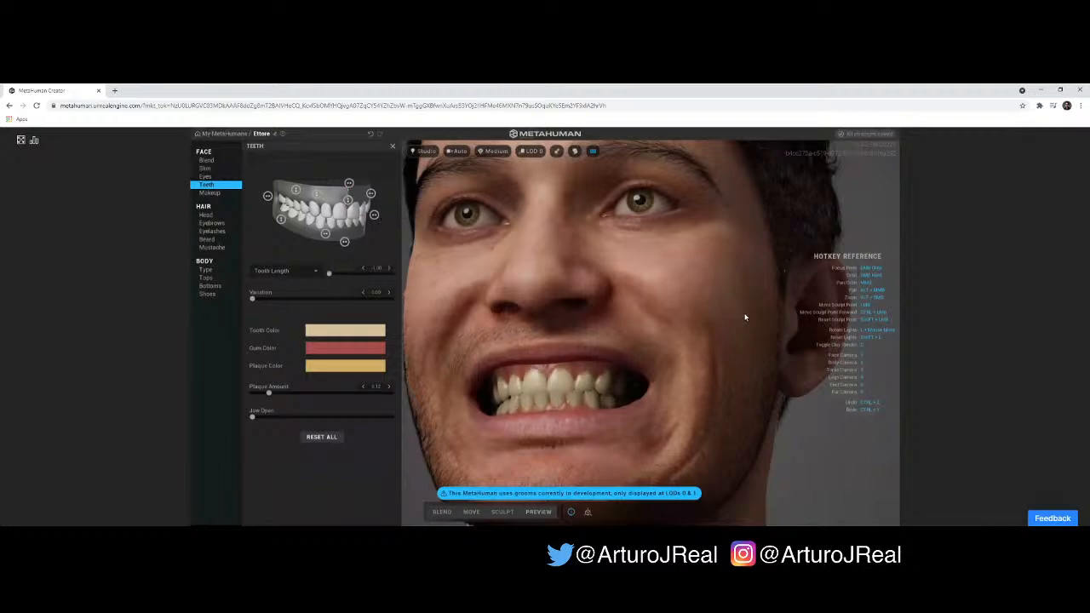
drag(745, 312, 789, 308)
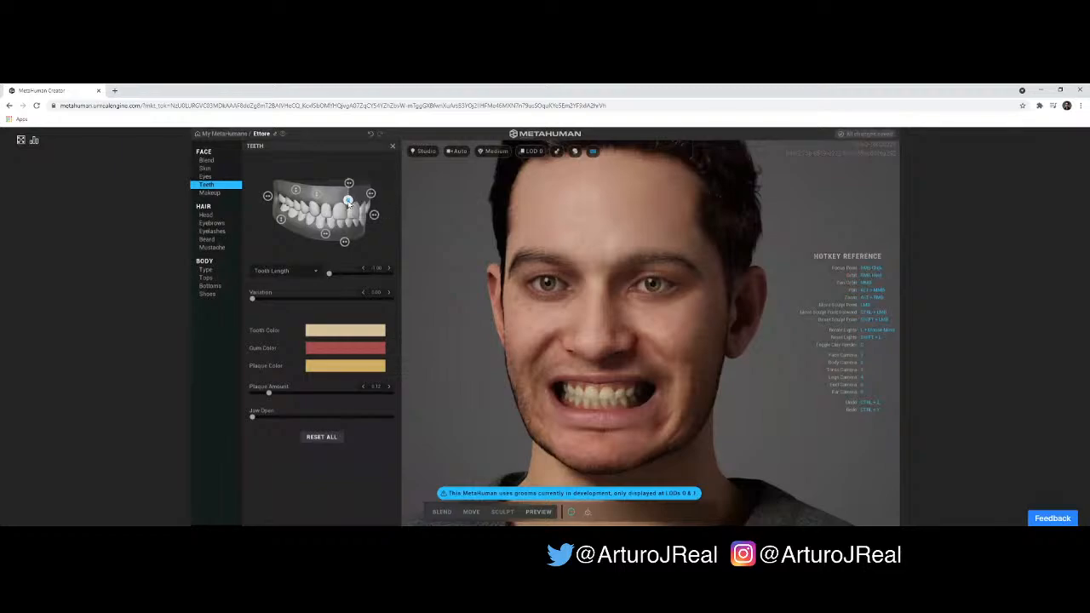
drag(349, 210, 353, 184)
- Set the teeth's overbite to about -0.27 while checking the bite from the side
click(371, 194)
drag(358, 200, 376, 195)
right_drag(754, 333, 671, 279)
drag(374, 193, 362, 193)
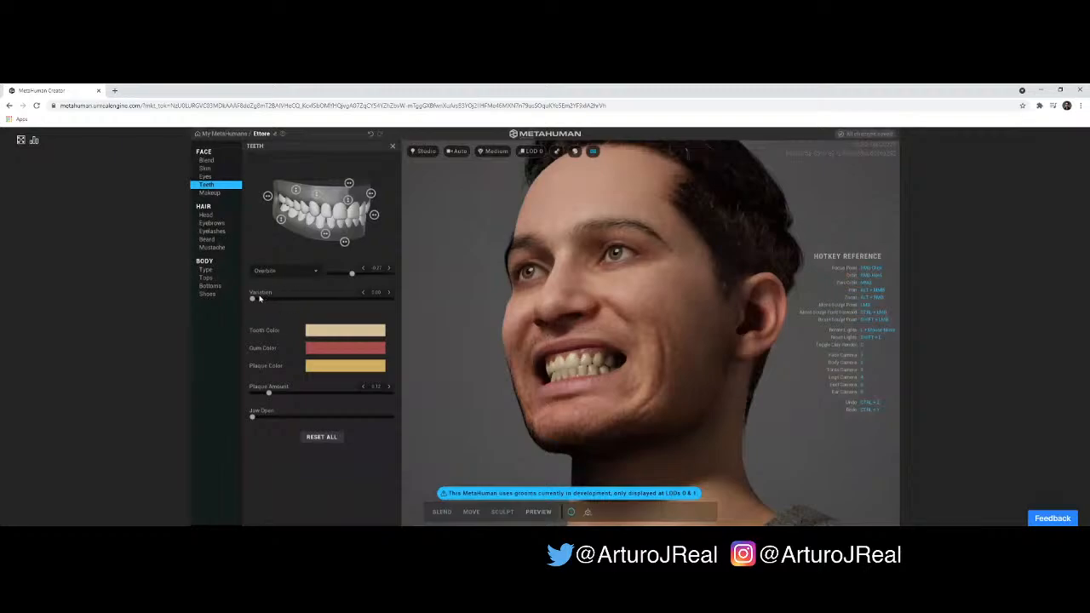
- Set the teeth variation to about 0.54, open the jaw very slightly and check the teeth from the front
drag(253, 299, 328, 298)
drag(253, 417, 256, 418)
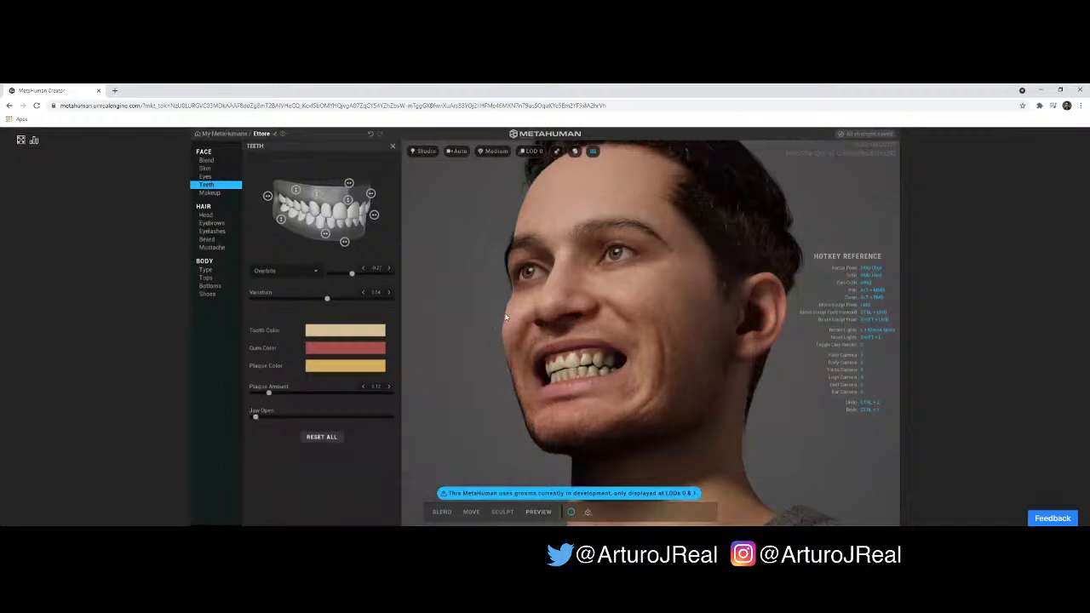
drag(505, 317, 611, 328)
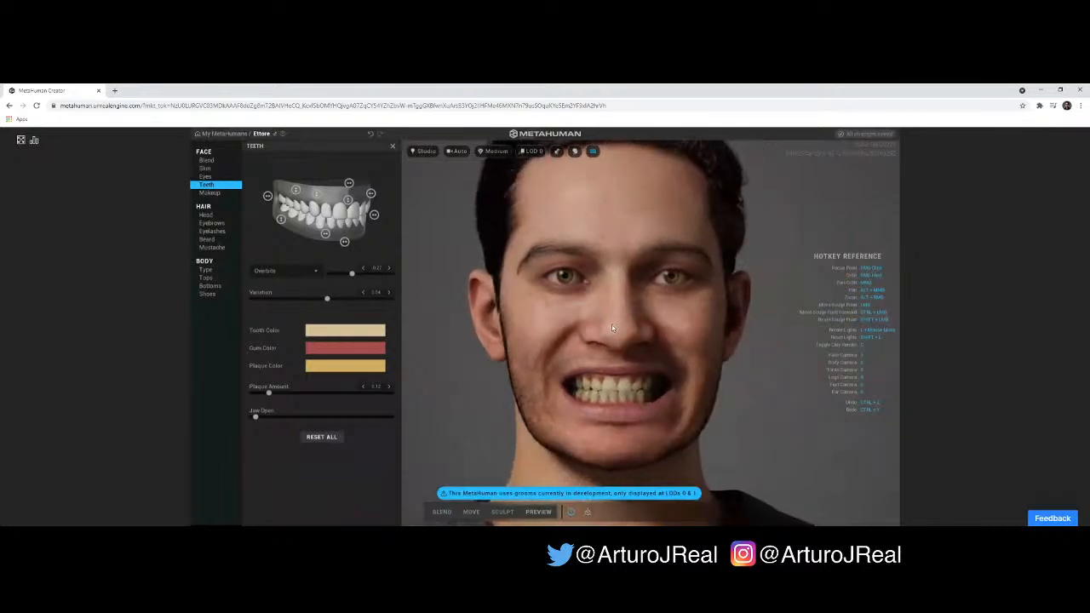
right_drag(612, 328, 608, 330)
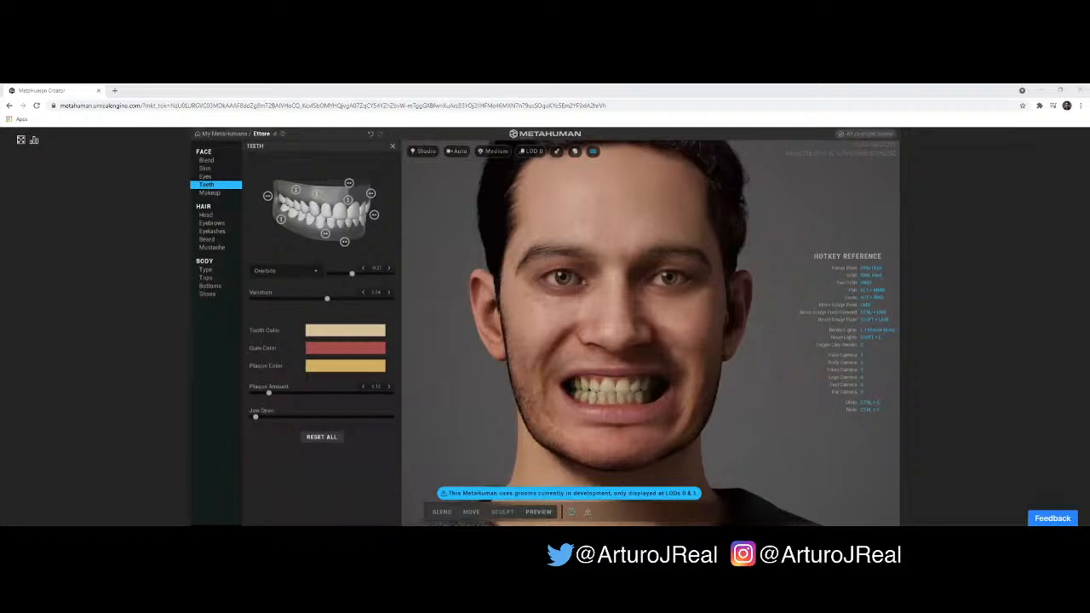
click(943, 399)
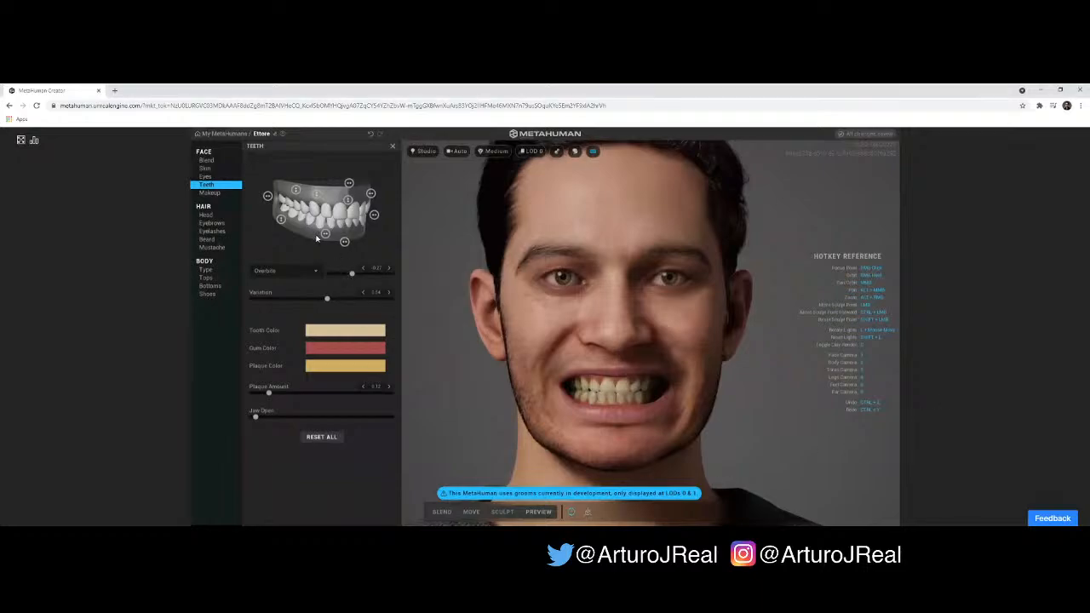
- Try the worn down, narrowness, receding gums and polycanine controls of the teeth and adjust the upper shift
drag(324, 235, 259, 221)
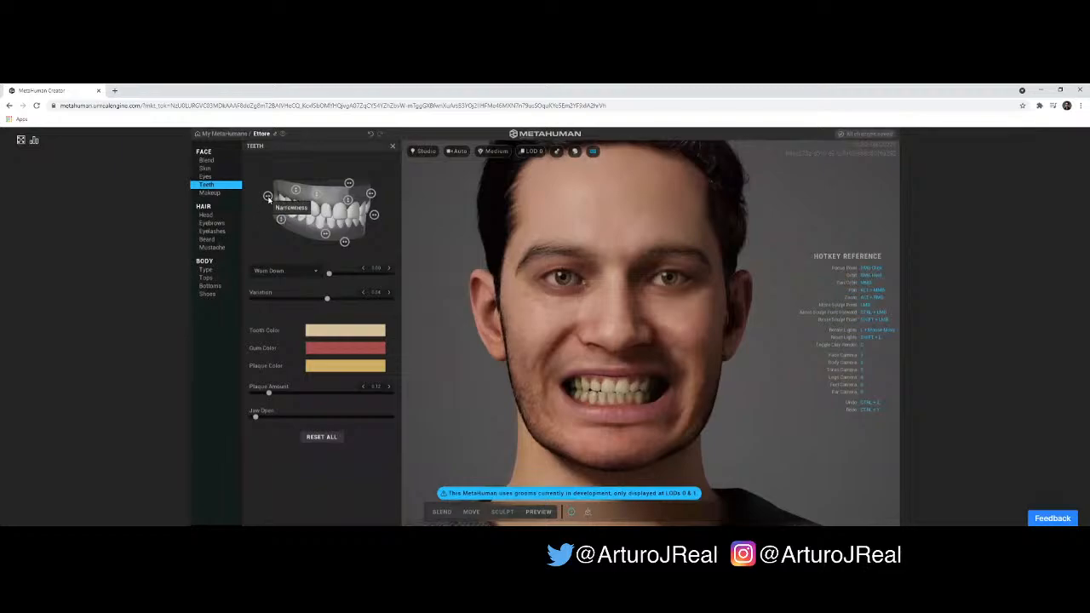
click(269, 196)
mouse_move(272, 198)
mouse_down()
mouse_move(293, 199)
mouse_move(254, 198)
mouse_move(368, 166)
mouse_move(288, 196)
mouse_up()
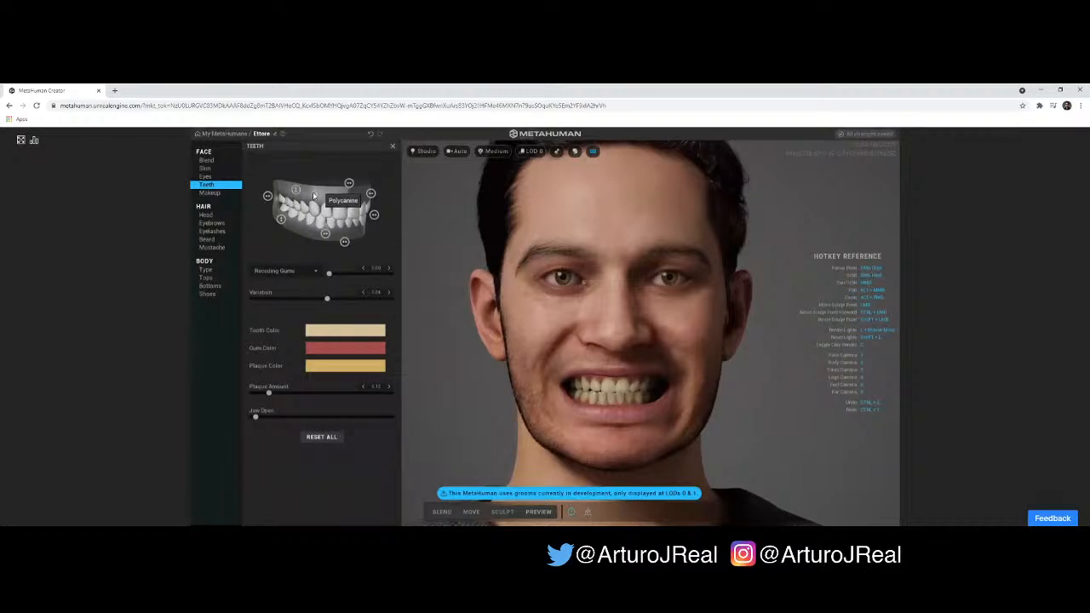
click(316, 195)
mouse_move(350, 184)
mouse_down()
mouse_move(363, 182)
mouse_move(348, 184)
mouse_up()
click(310, 274)
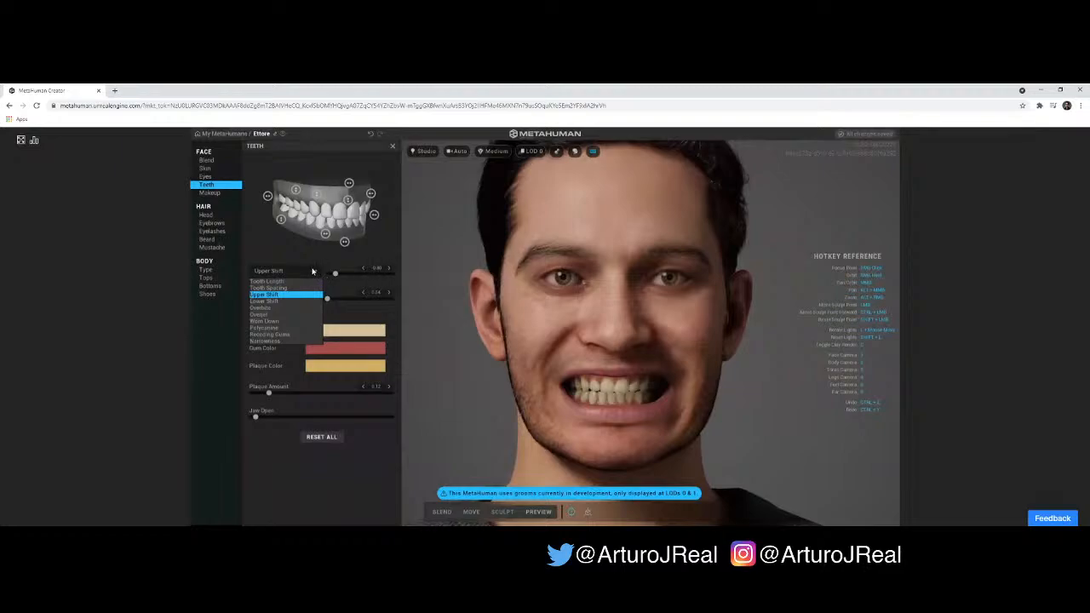
click(312, 271)
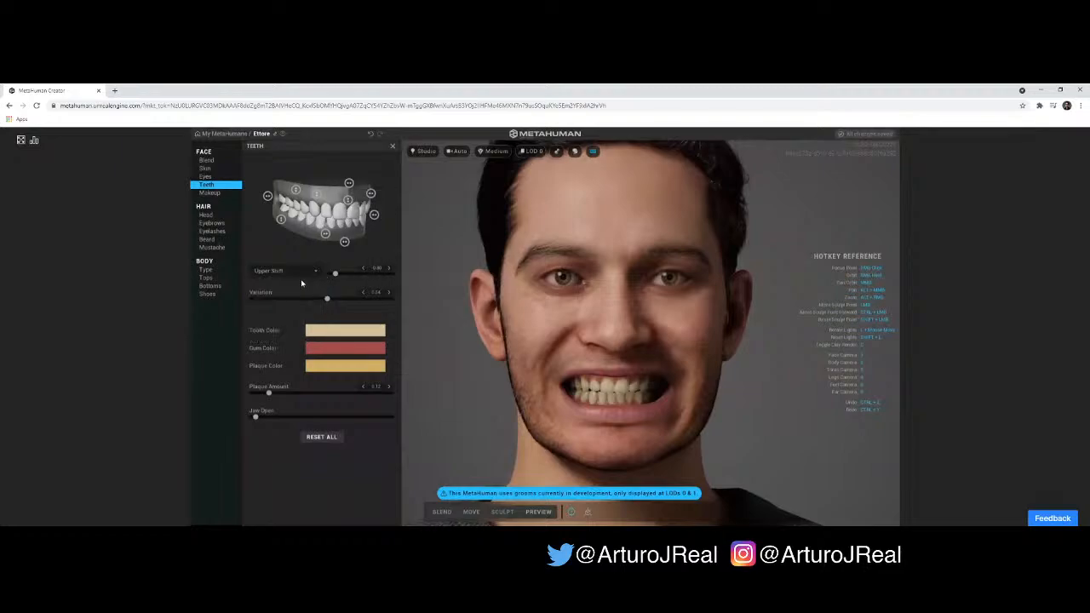
click(303, 276)
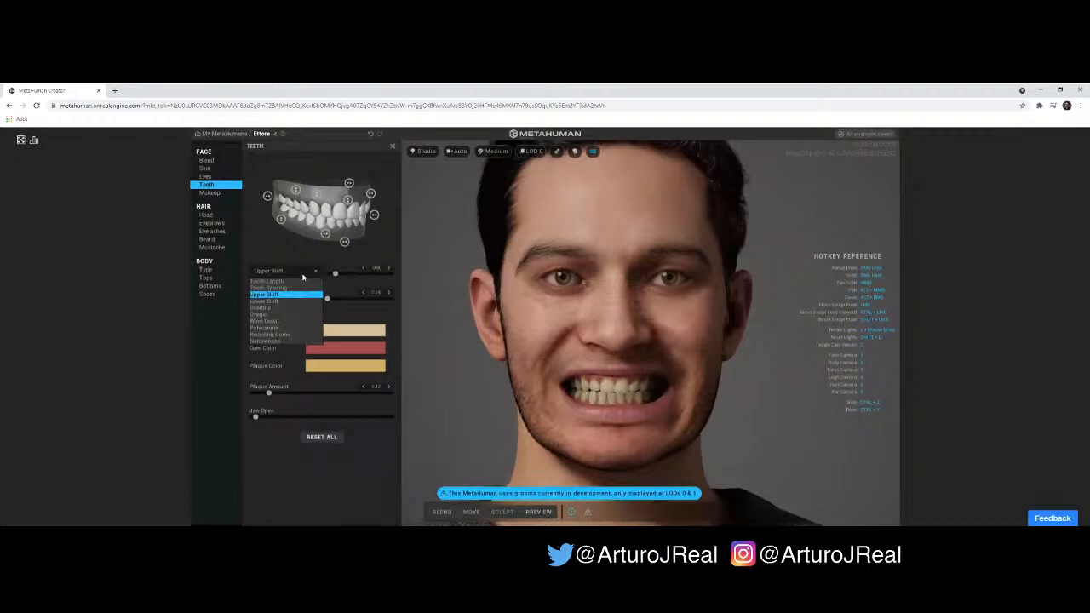
click(303, 274)
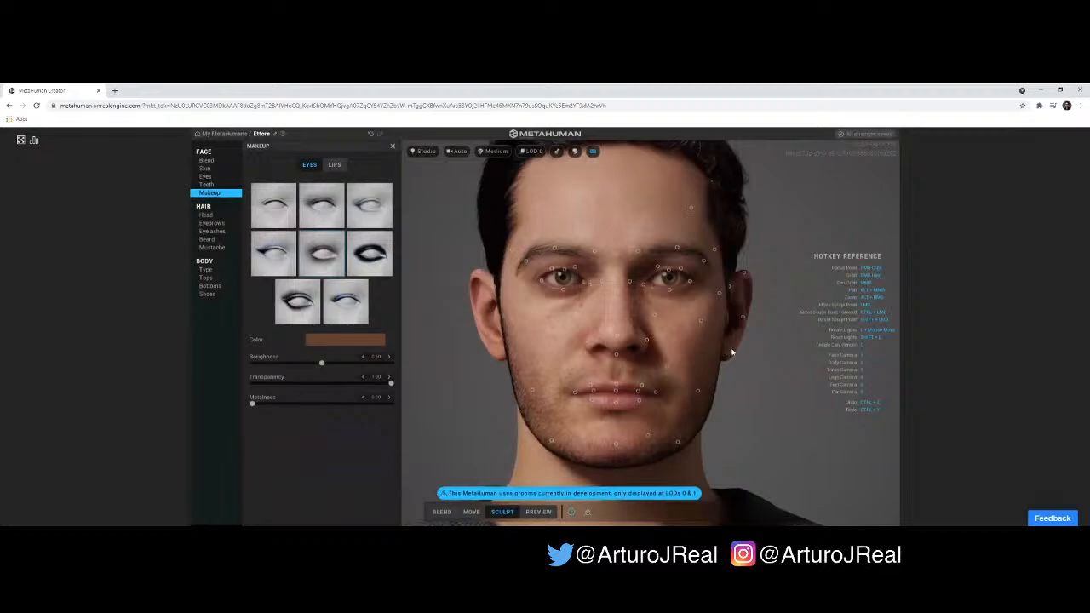
- Look through the lip makeup styles and try the dark winged eye makeup style on the face
right_drag(625, 351, 597, 340)
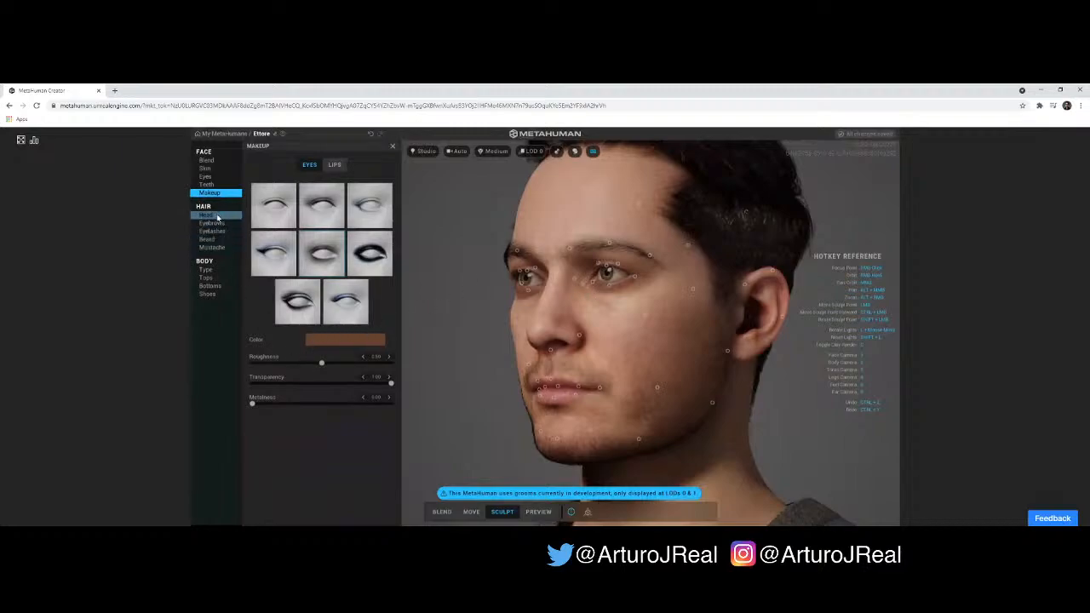
click(334, 165)
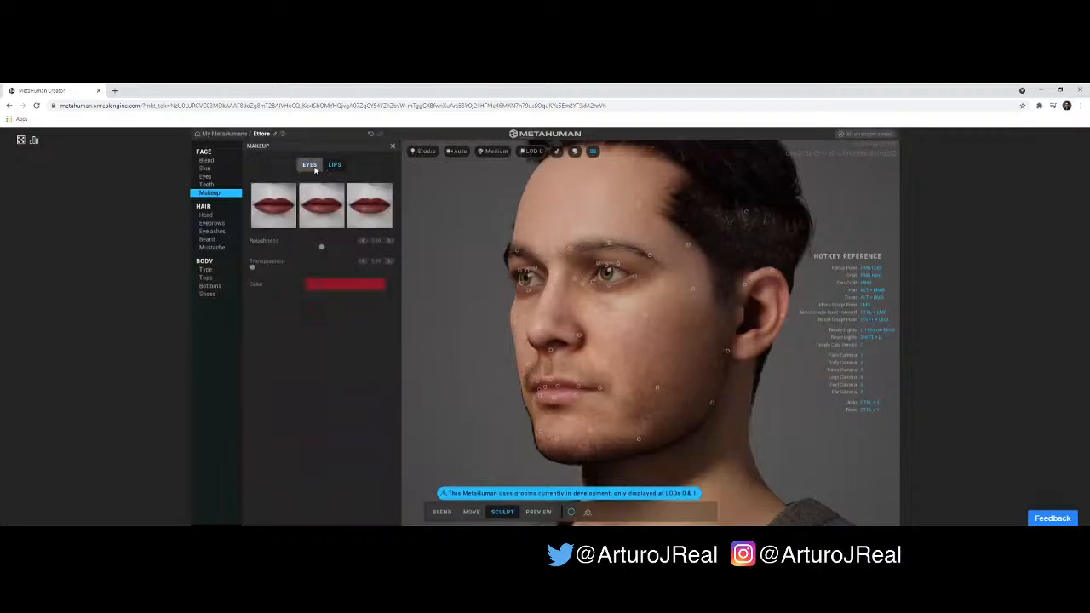
click(314, 169)
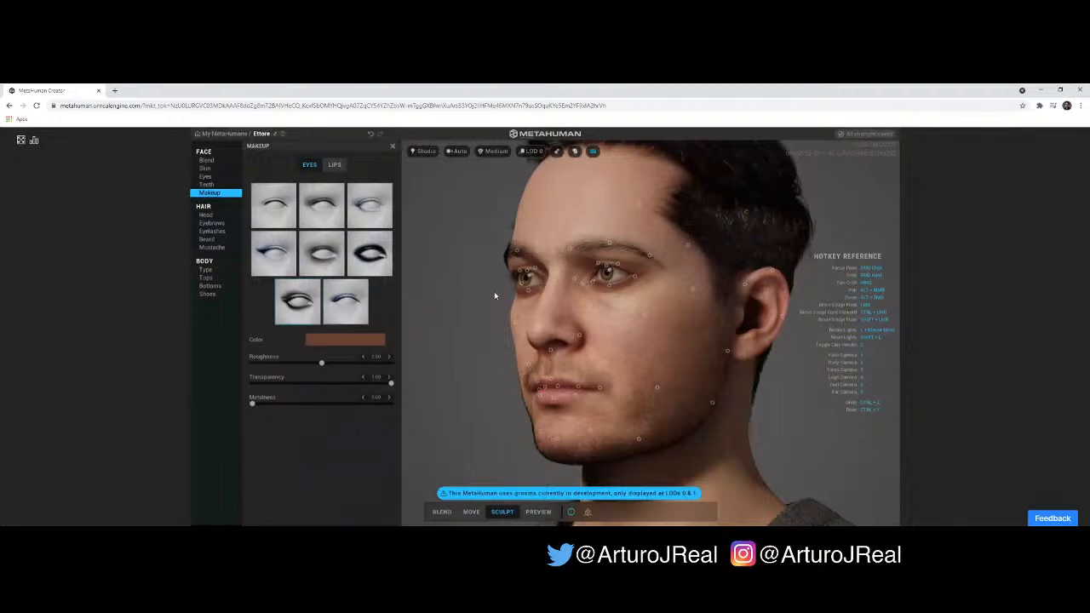
right_drag(567, 305, 569, 306)
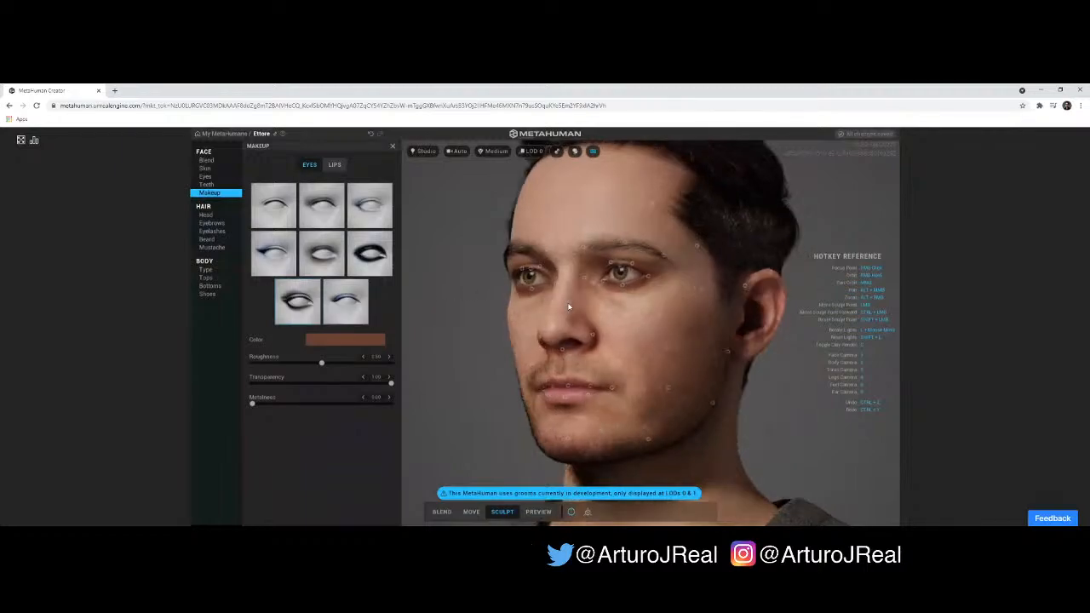
- Set the eye makeup color to a very pale yellow-green with about 0.3 saturation and full value
click(342, 342)
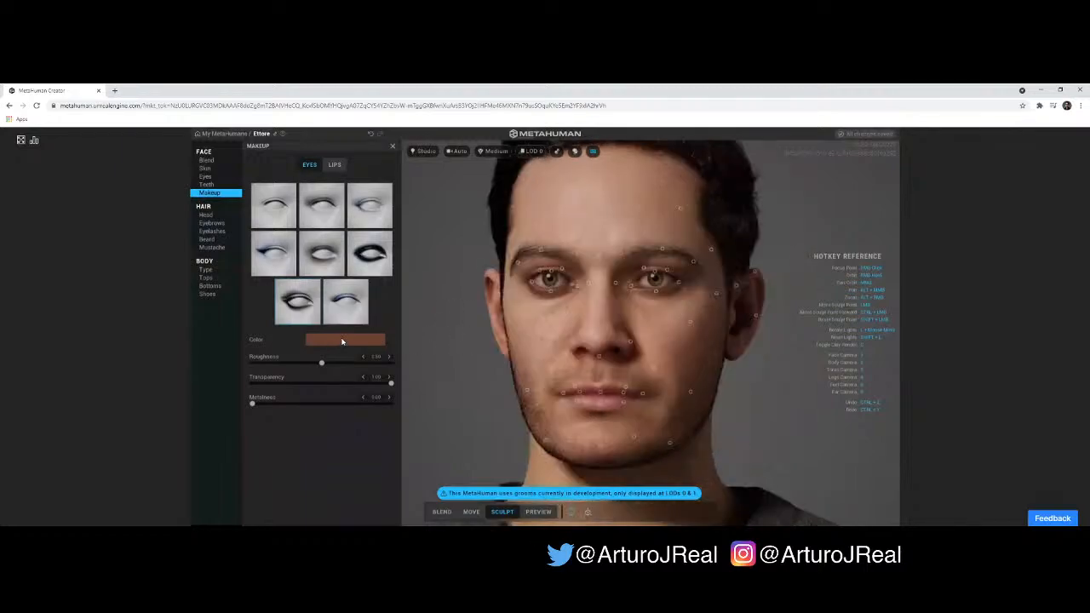
click(342, 341)
mouse_move(351, 373)
mouse_down()
mouse_move(347, 397)
mouse_move(351, 381)
mouse_move(426, 382)
mouse_move(439, 366)
mouse_move(345, 363)
mouse_up()
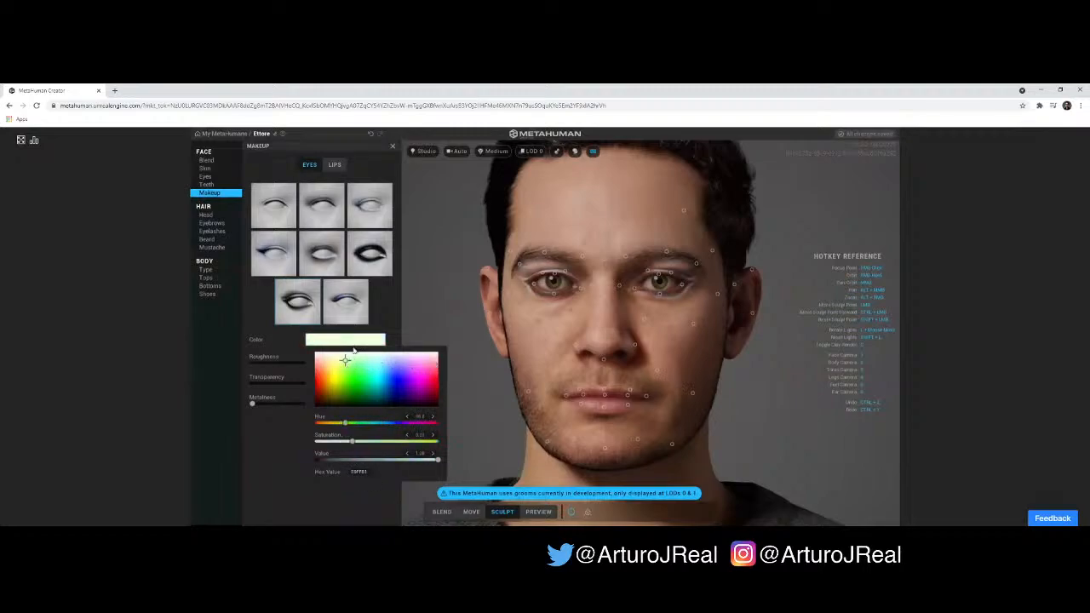
- Check the eye makeup in a close-up of the face and change its style to Thin Liner
drag(487, 301, 443, 299)
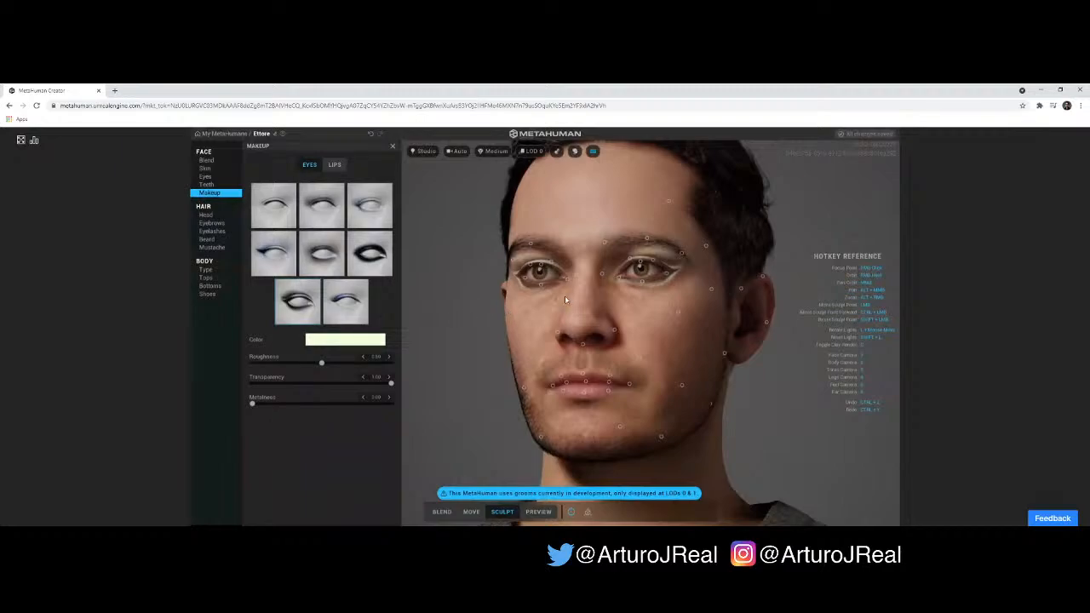
scroll(565, 299, up, 5)
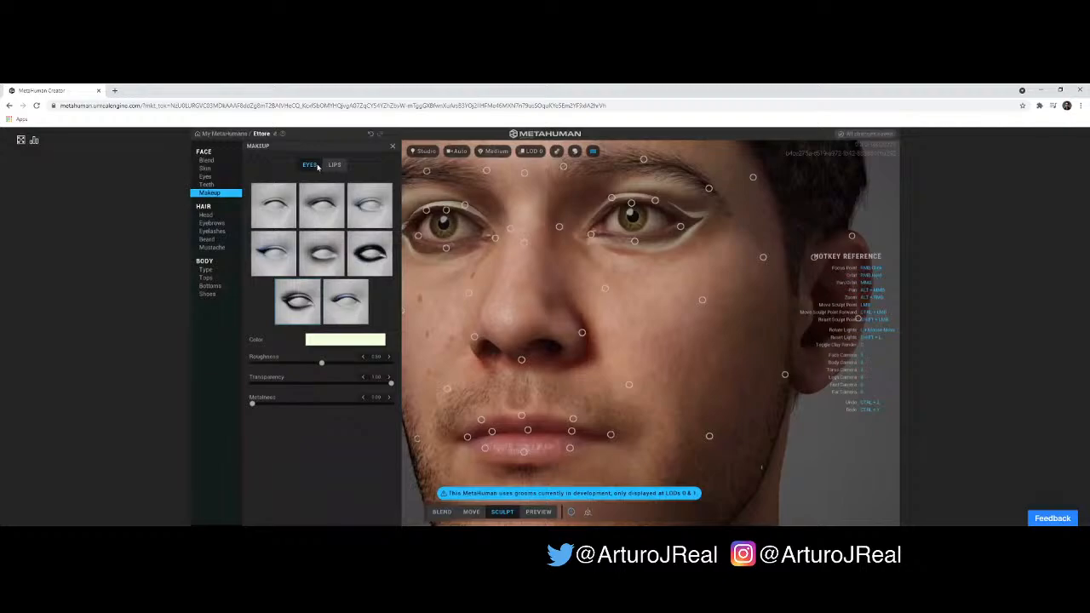
click(281, 216)
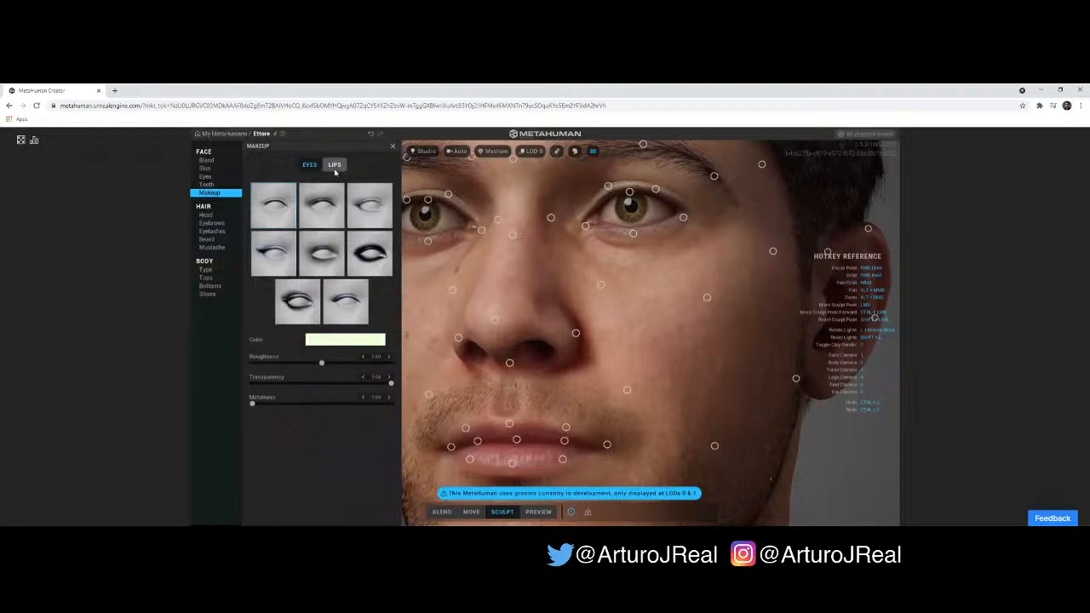
- Undo the recent eye makeup style and color changes
click(353, 341)
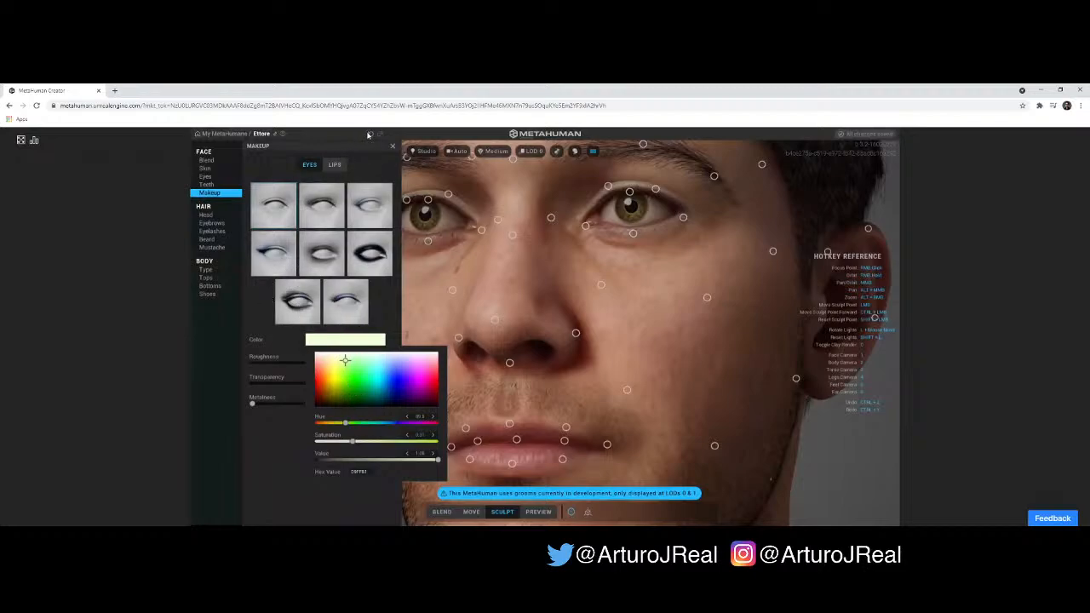
click(369, 135)
click(371, 134)
click(371, 134)
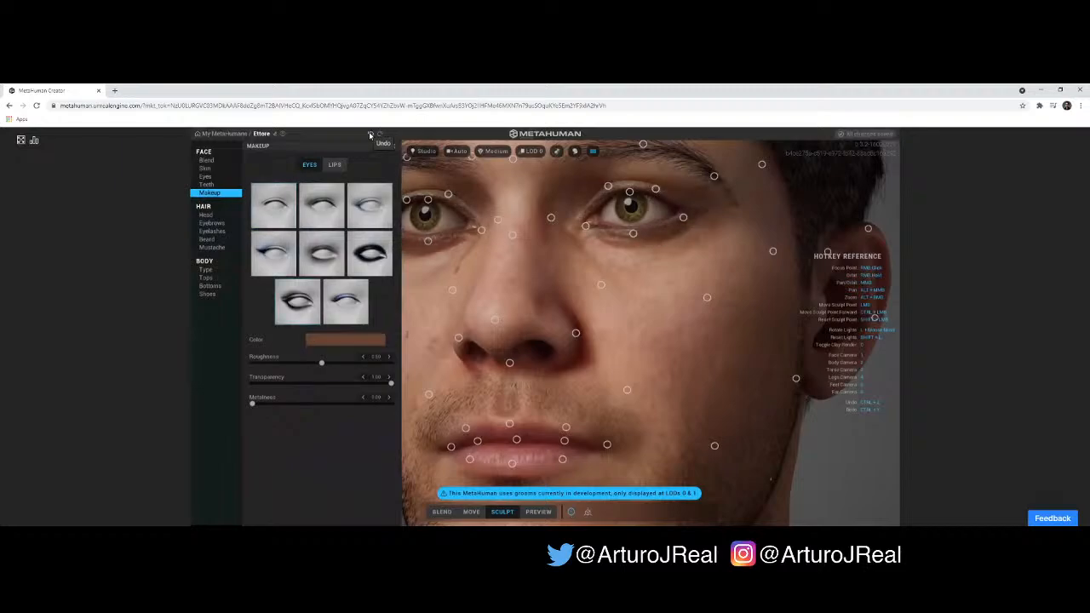
click(371, 135)
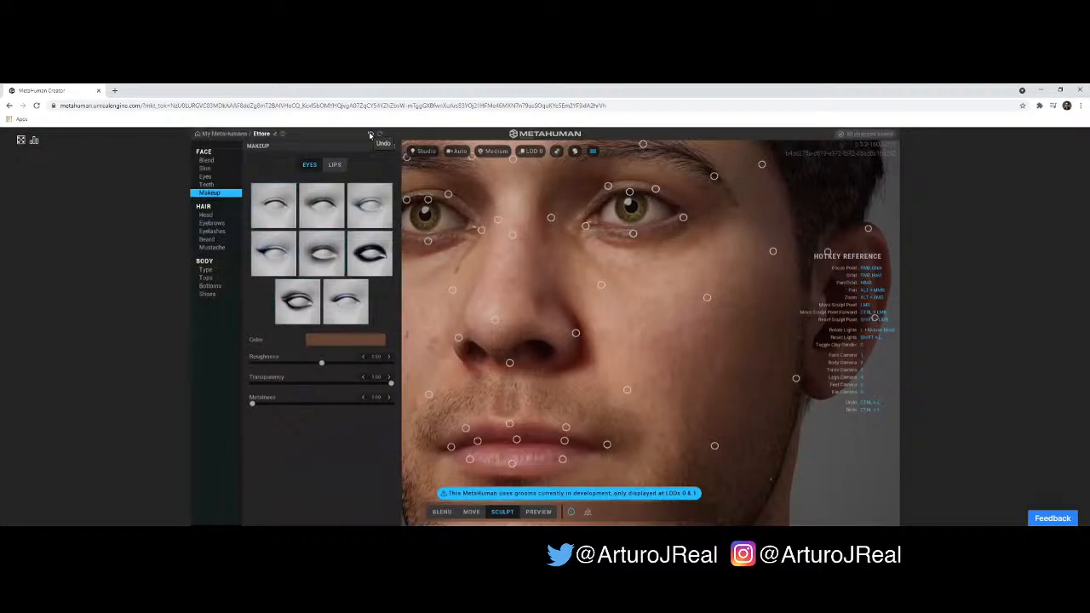
- Look through the head hairstyles, try the low ponytail style on the character and check it in side profile
click(216, 215)
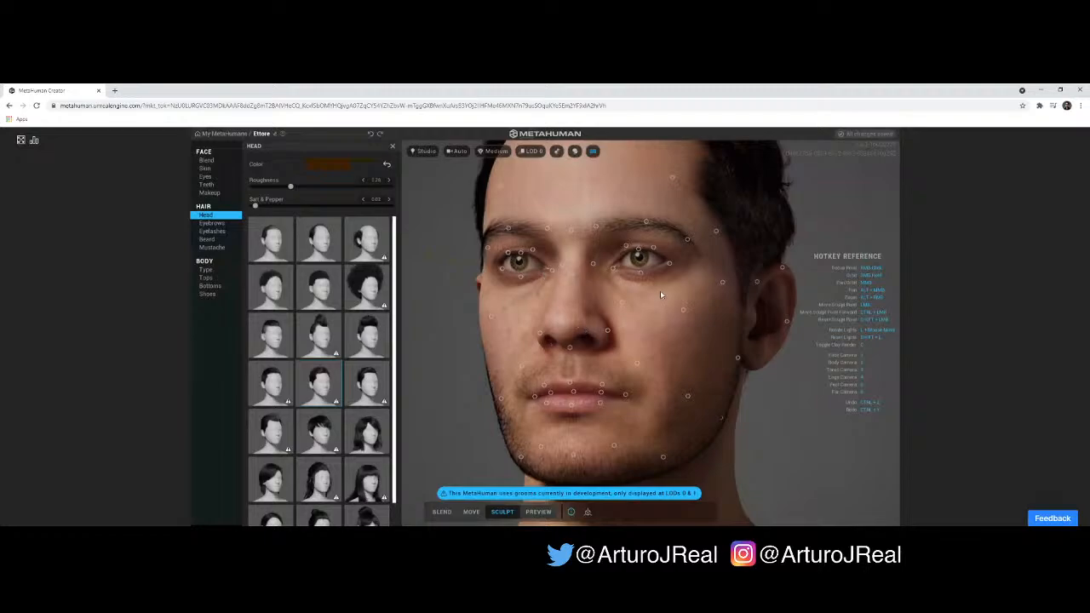
right_drag(730, 330, 714, 309)
scroll(320, 281, down, 1)
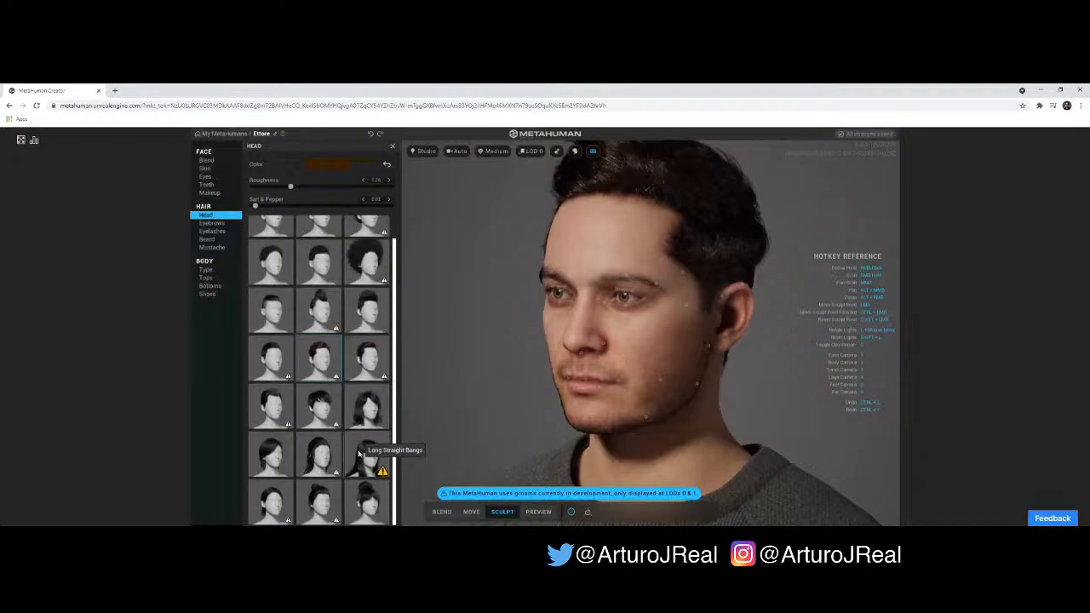
scroll(317, 421, up, 1)
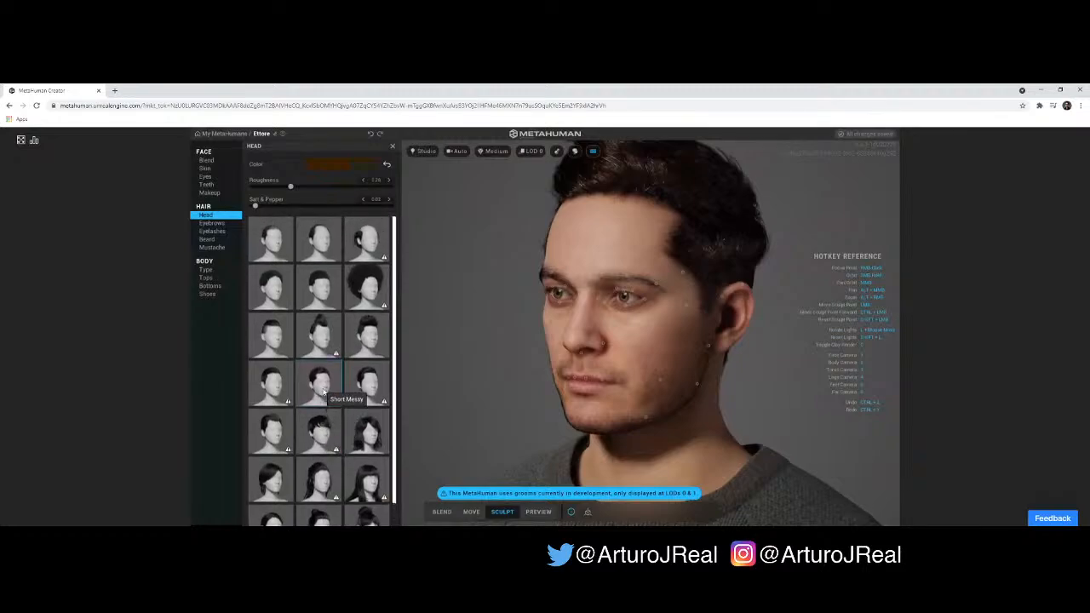
scroll(323, 391, down, 1)
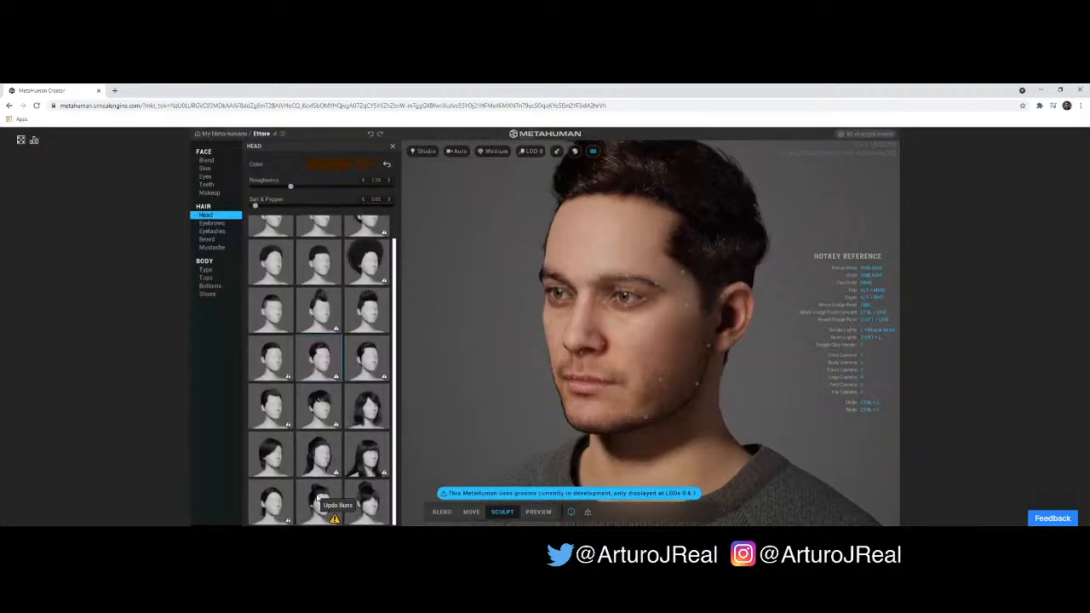
click(277, 501)
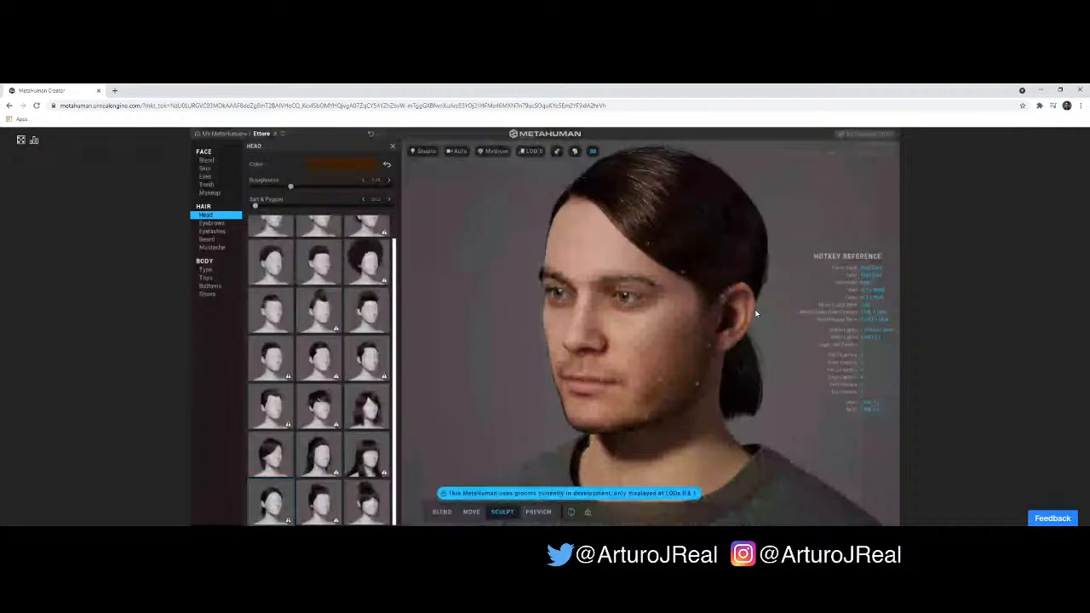
drag(706, 299, 615, 318)
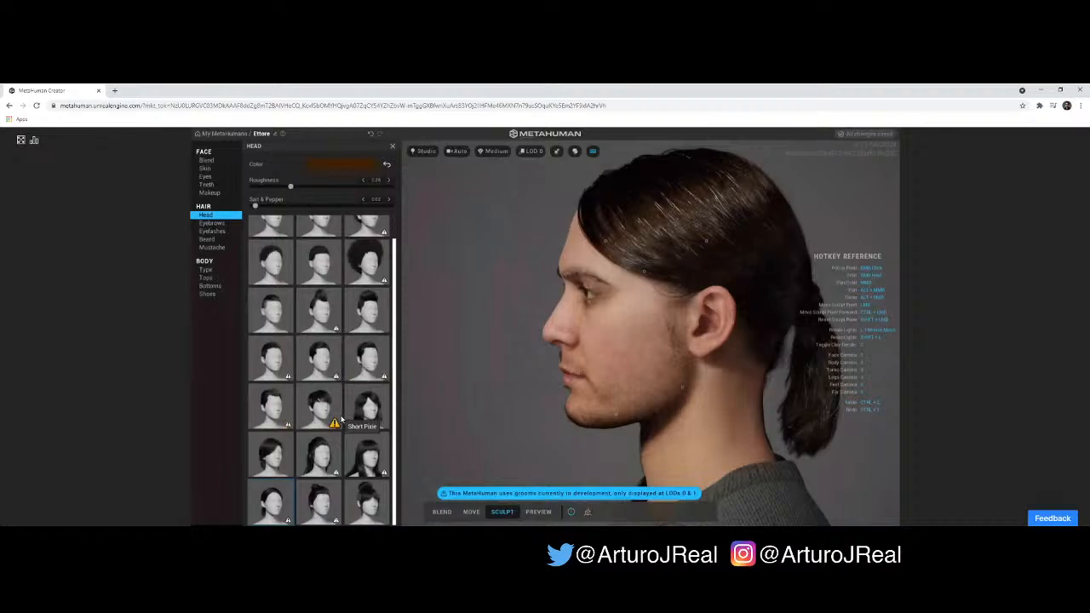
- Change the head hairstyle to Short Pulled Back
scroll(363, 404, down, 2)
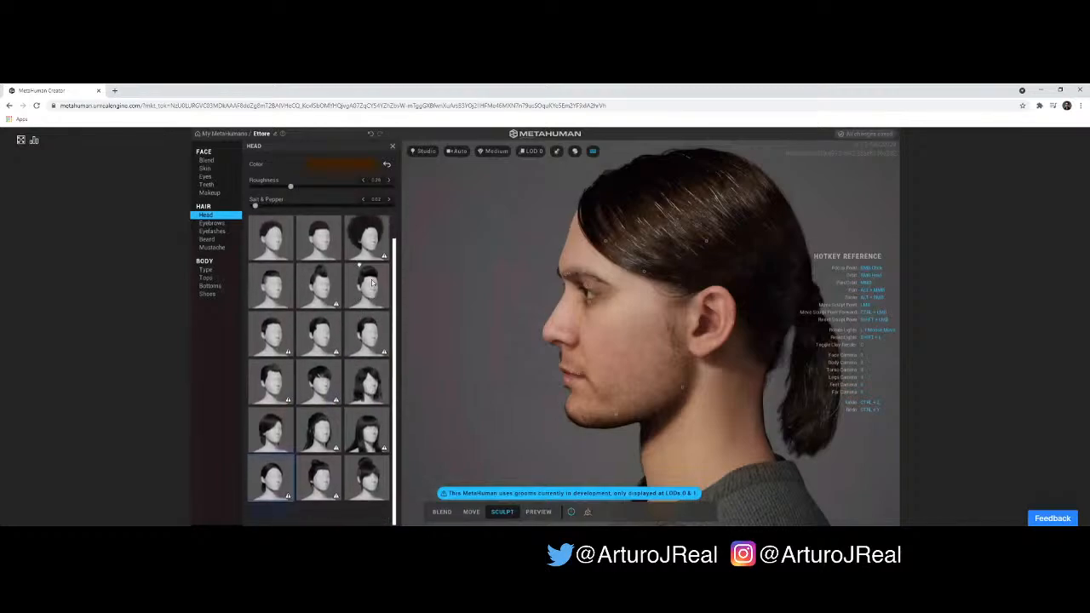
scroll(336, 365, up, 3)
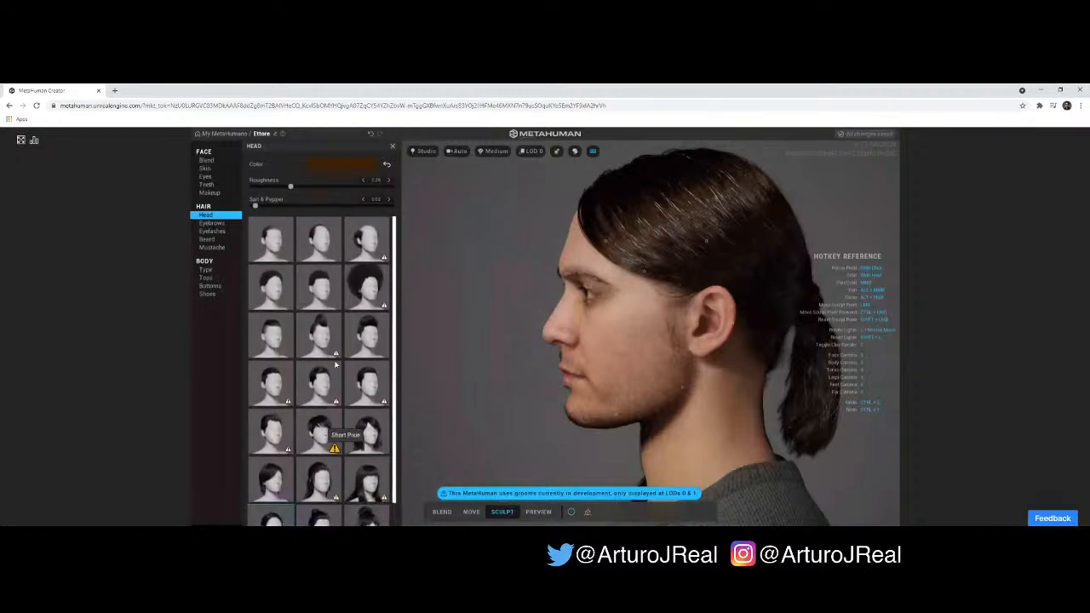
click(279, 340)
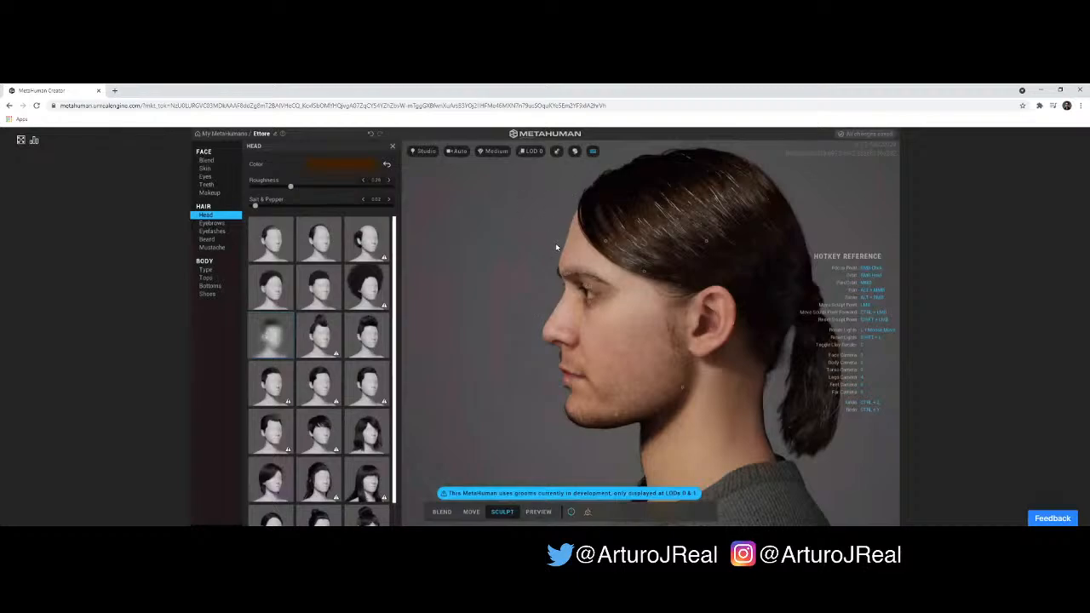
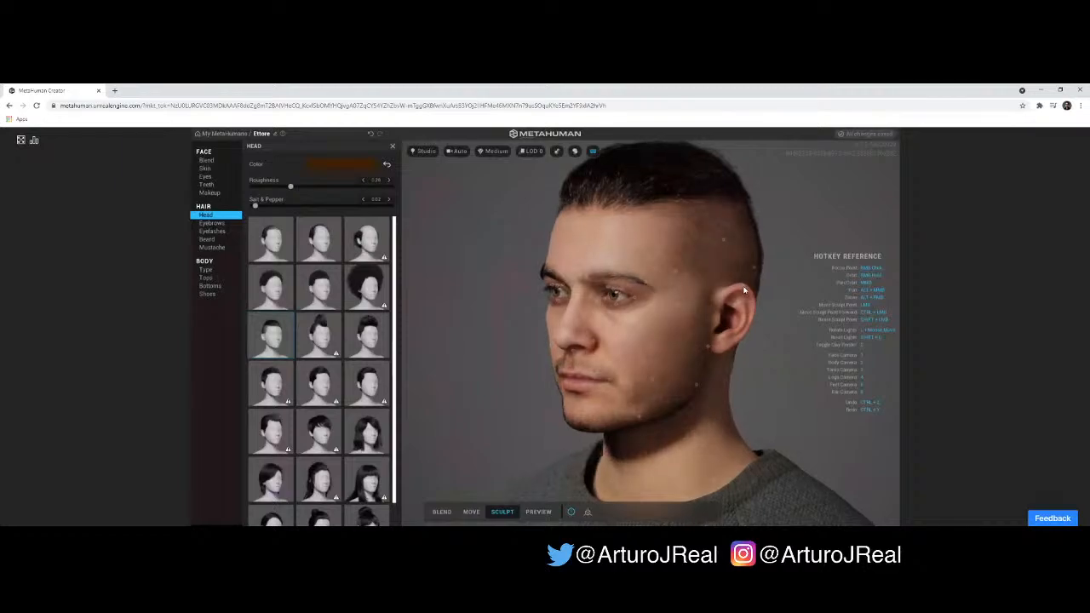
- Examine the Short Pulled Back hairstyle on the character from the front and in side profile
click(271, 335)
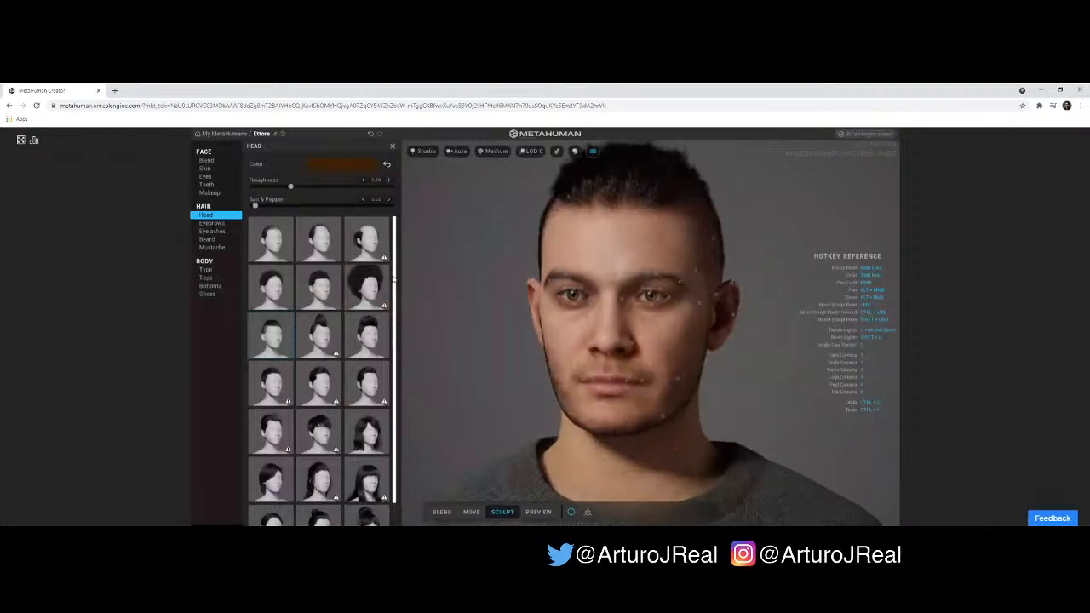
scroll(375, 282, down, 1)
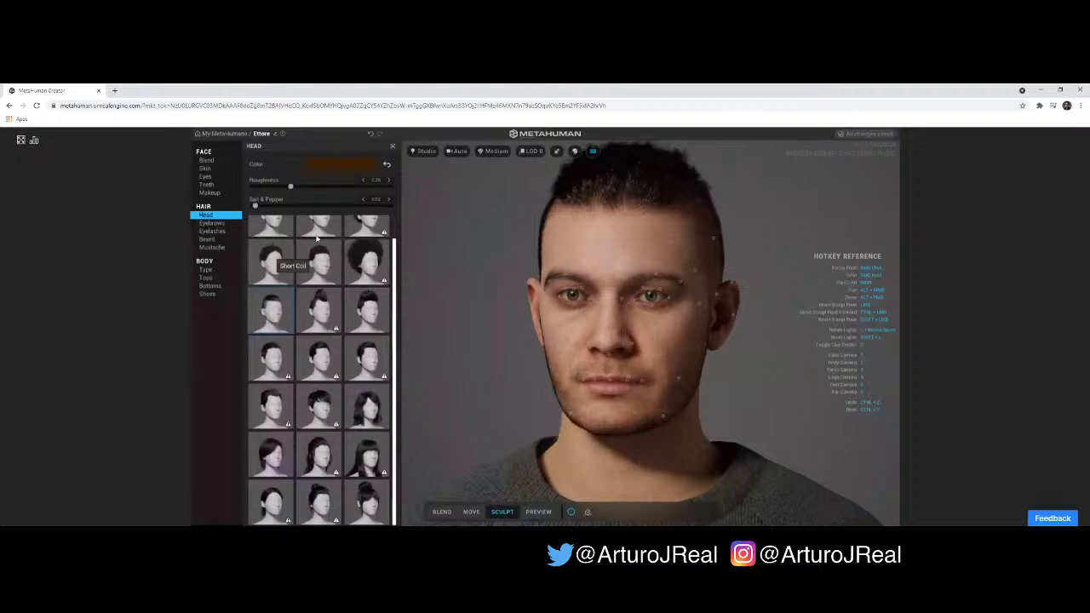
scroll(366, 271, up, 1)
scroll(371, 264, down, 1)
right_drag(712, 194, 518, 215)
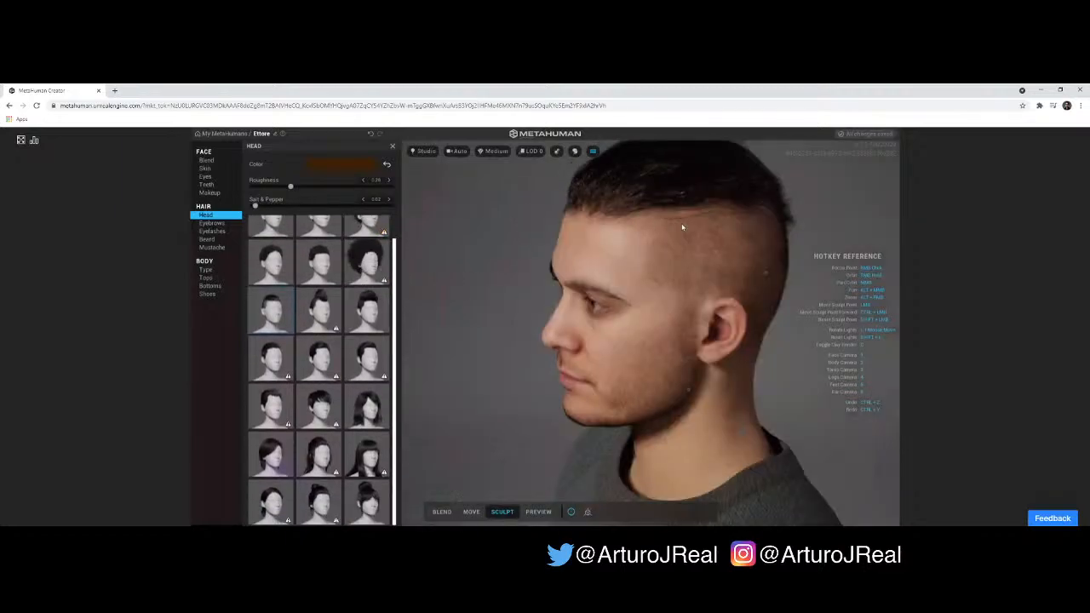
right_drag(791, 294, 741, 265)
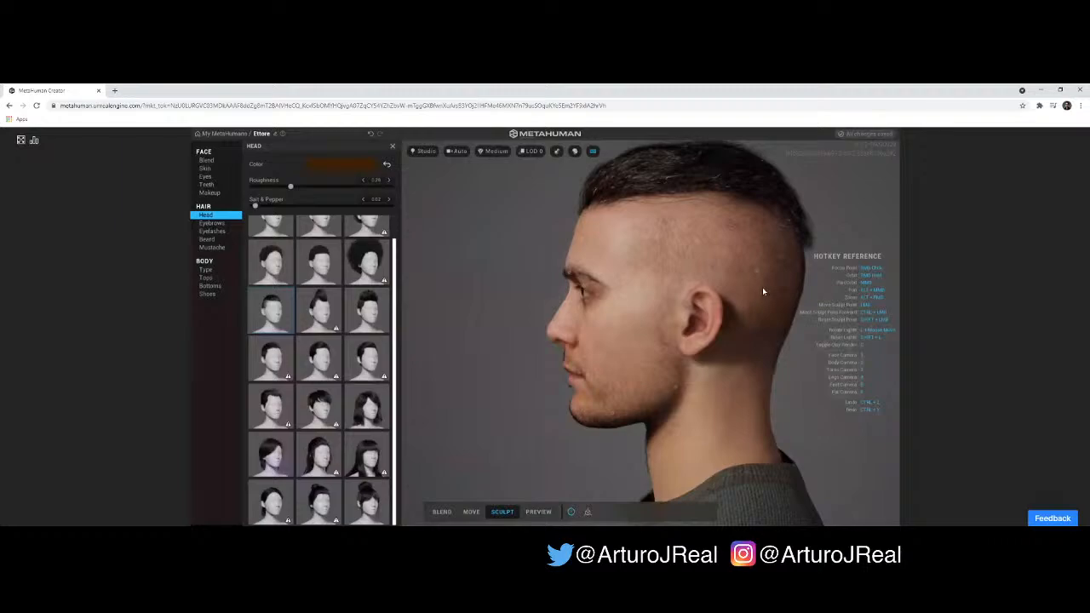
right_drag(730, 306, 877, 309)
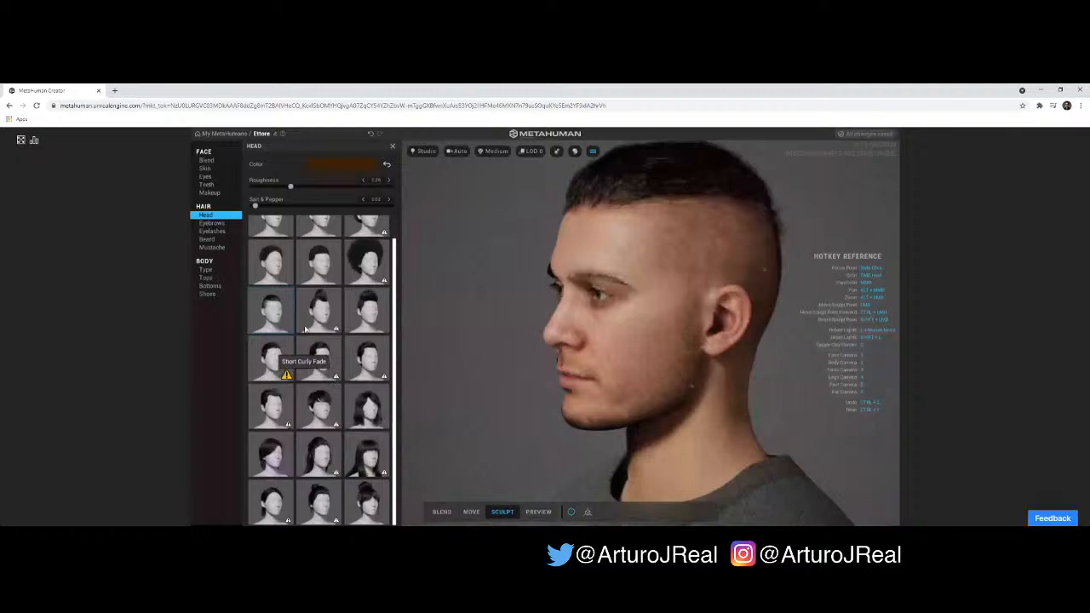
- Try the shoulder-length hairstyle with side-swept bangs on the character and check it from the front and both sides
click(360, 414)
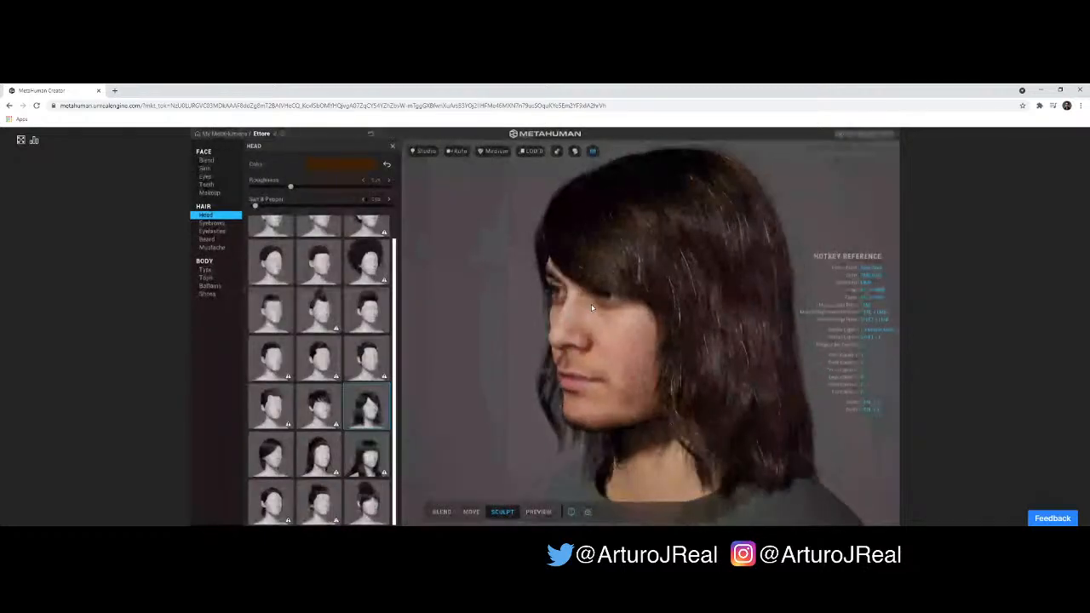
drag(592, 307, 670, 296)
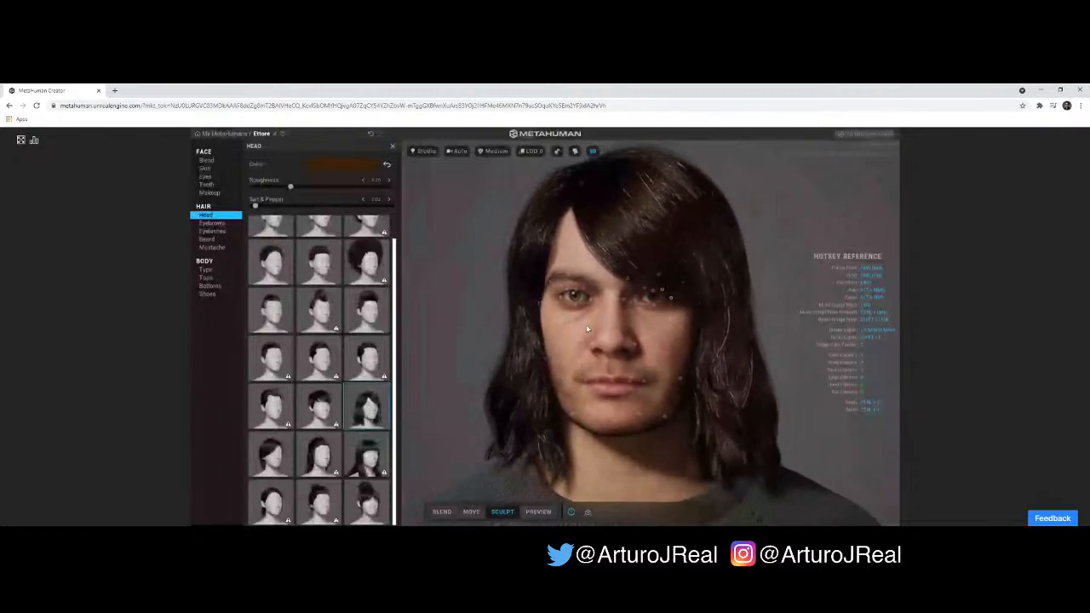
drag(587, 329, 482, 370)
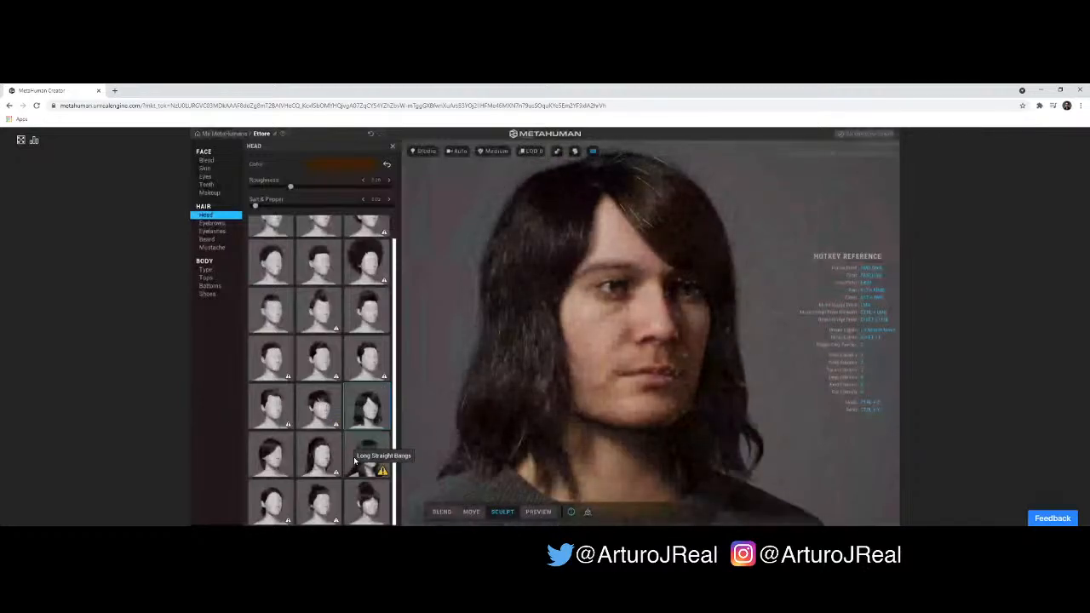
scroll(368, 443, up, 1)
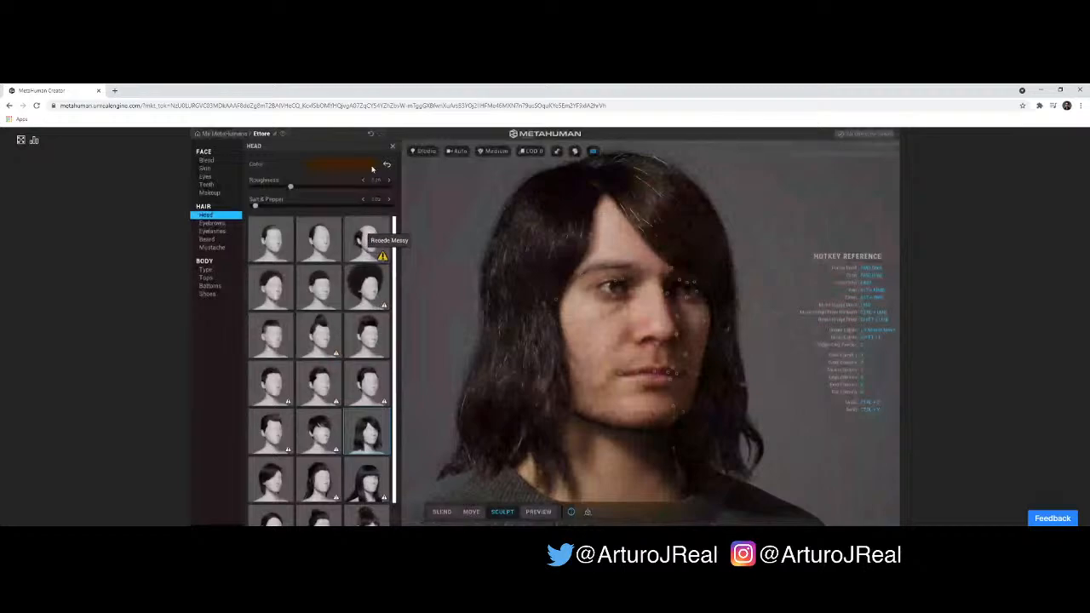
- Undo the recent hairstyle changes back to the short wavy hair and check it from the front and behind
click(372, 134)
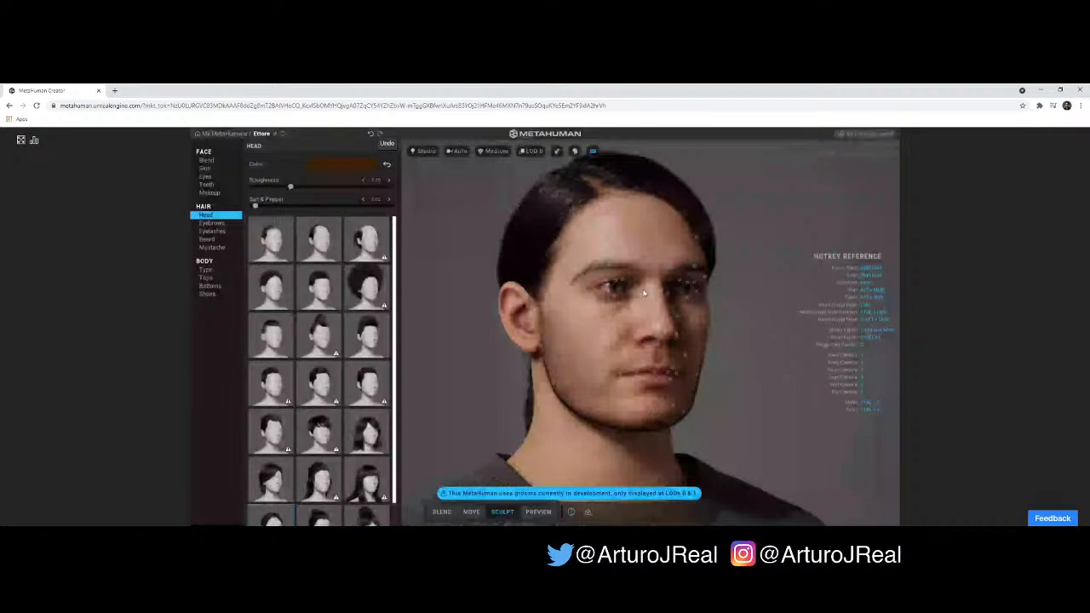
right_drag(742, 392, 655, 381)
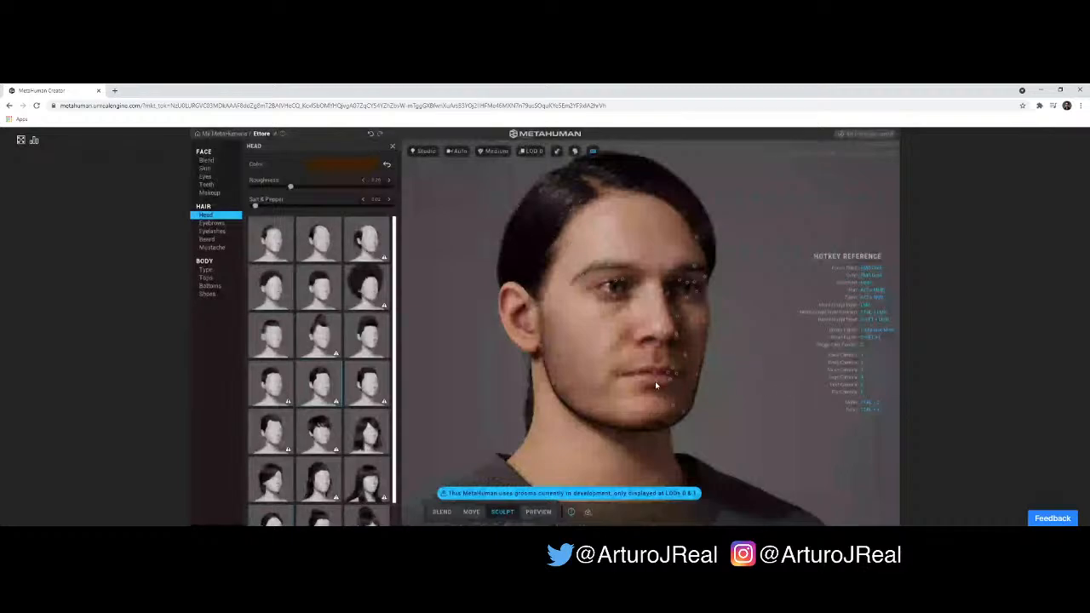
right_drag(758, 378, 733, 389)
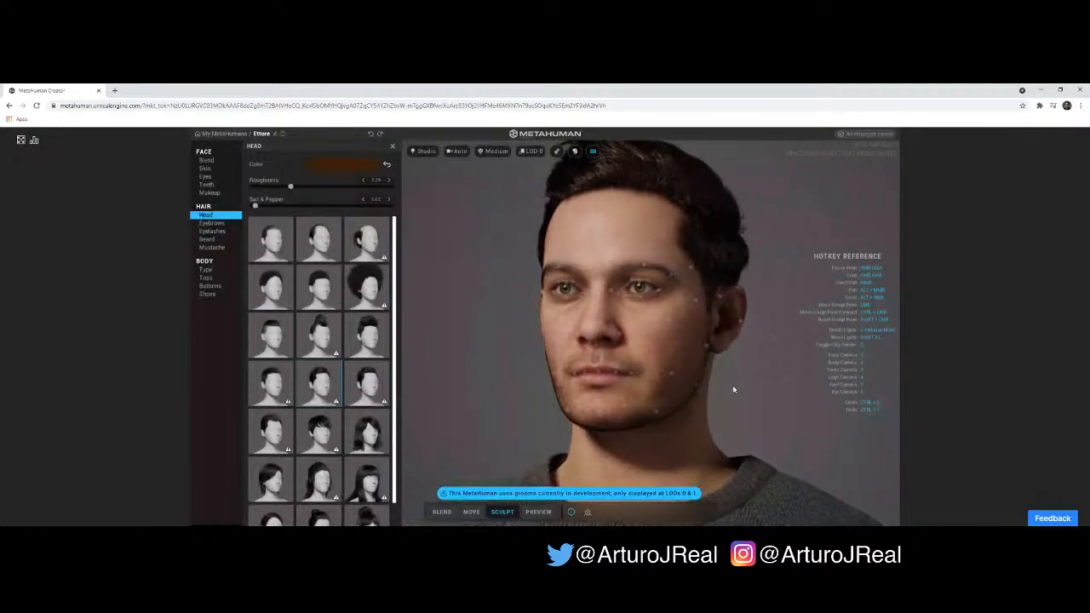
right_drag(624, 392, 716, 381)
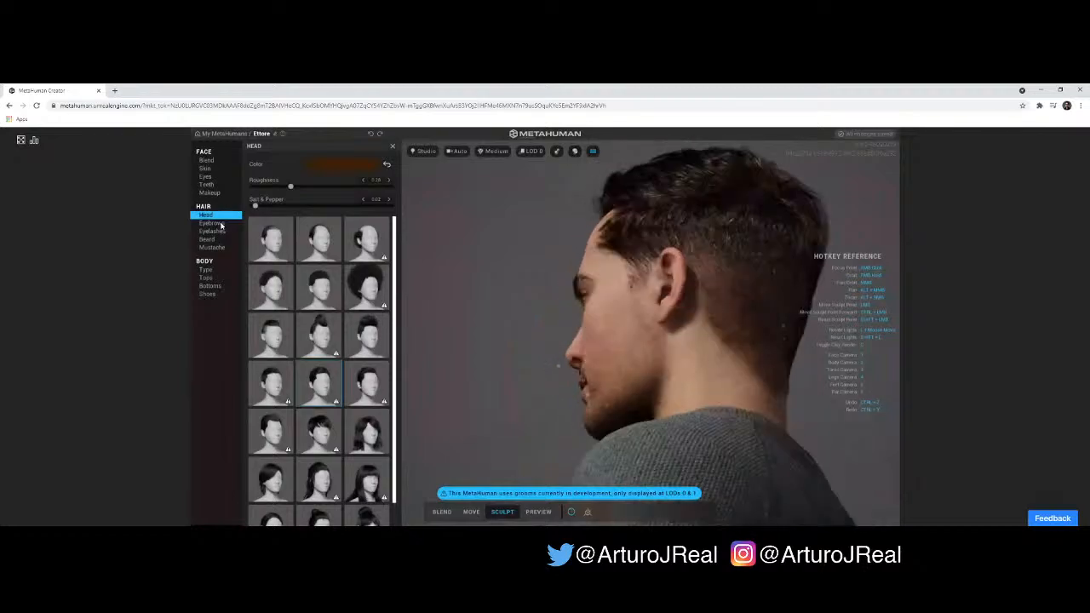
- Change the eyebrow style to Medium Unruly Eyebrows and check it in a close-up of the face
click(220, 223)
drag(750, 330, 546, 305)
drag(654, 322, 692, 331)
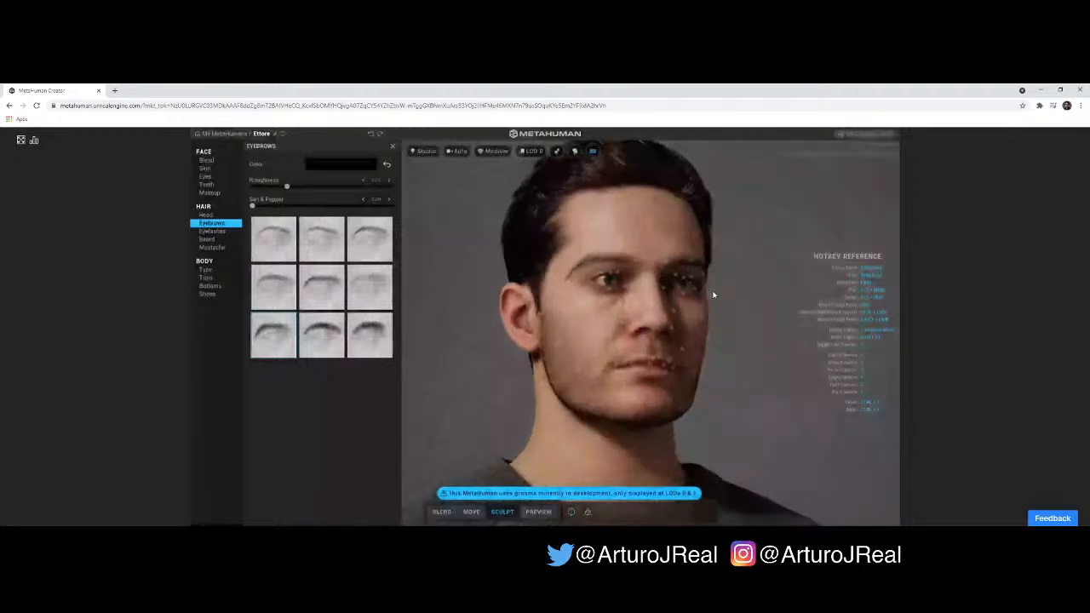
scroll(714, 295, up, 4)
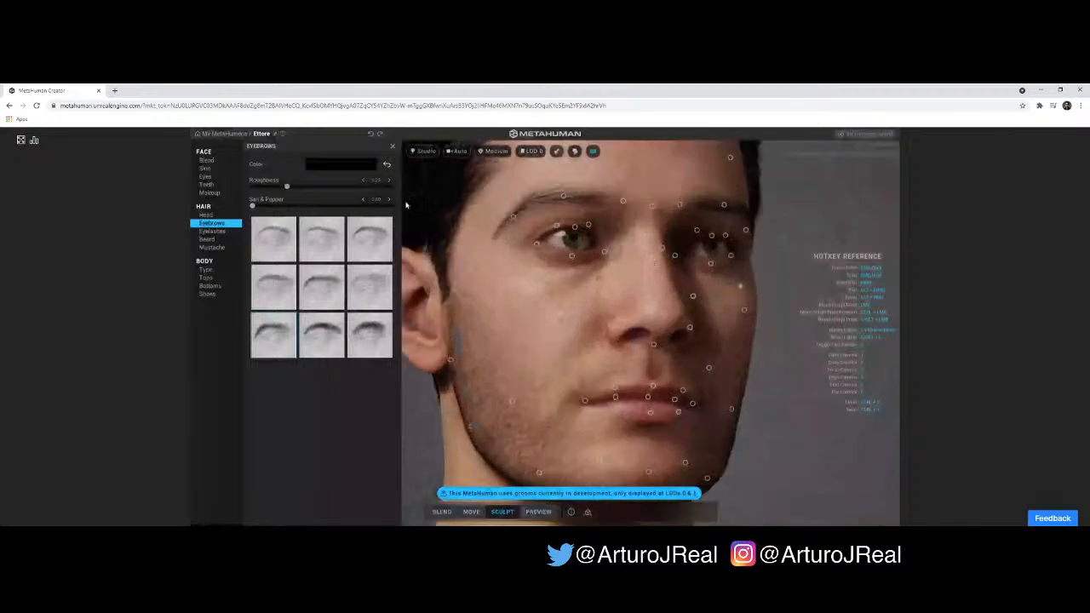
click(317, 332)
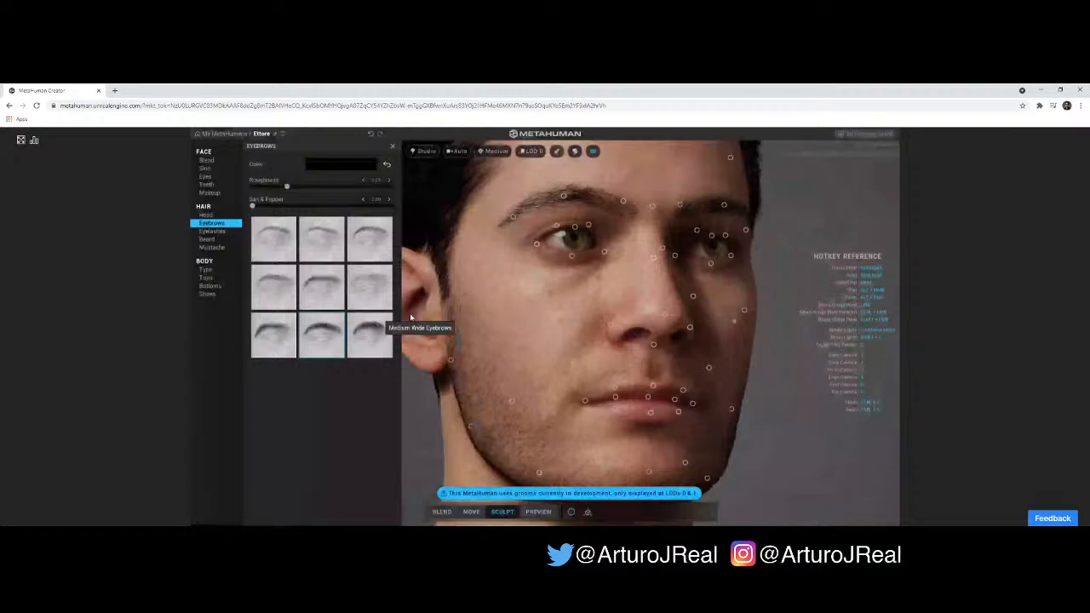
drag(718, 253, 560, 254)
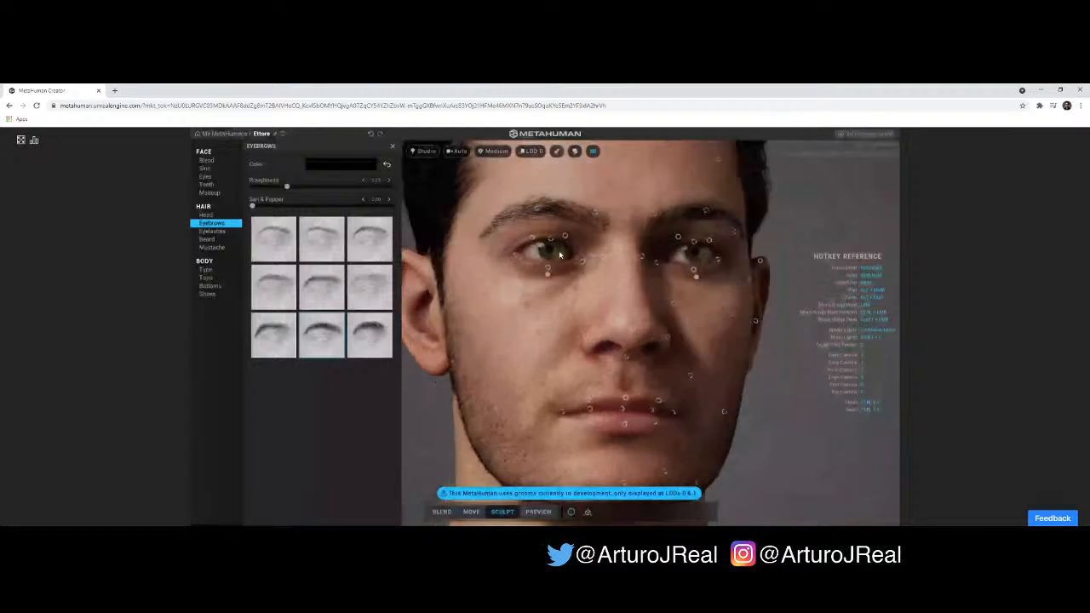
- Set the eyebrow color to a very dark brown
click(349, 165)
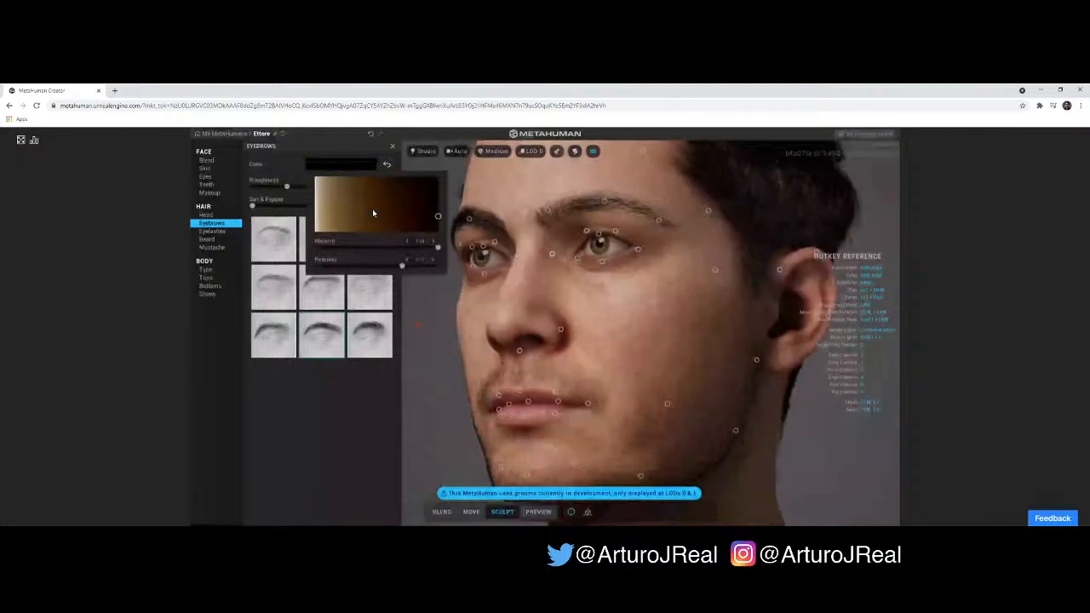
click(421, 218)
drag(421, 218, 422, 214)
drag(418, 217, 424, 210)
- Look over the eyelash styles, then try the Long Wavy Goatee on the character and return to the Stubble Beard
click(213, 231)
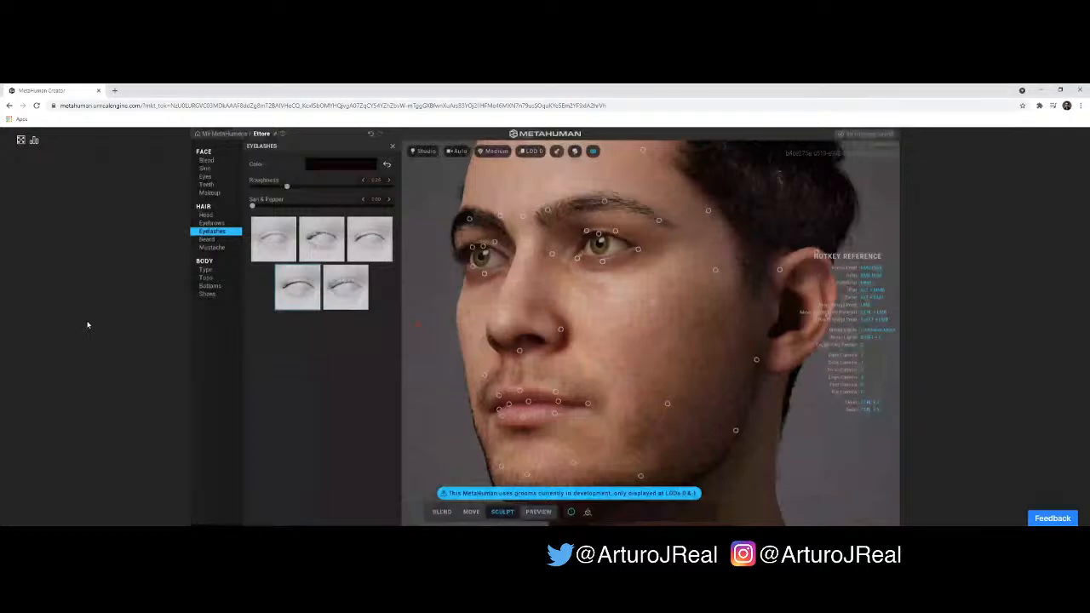
mouse_move(465, 312)
mouse_down()
mouse_move(721, 330)
mouse_move(582, 327)
mouse_move(480, 308)
mouse_up()
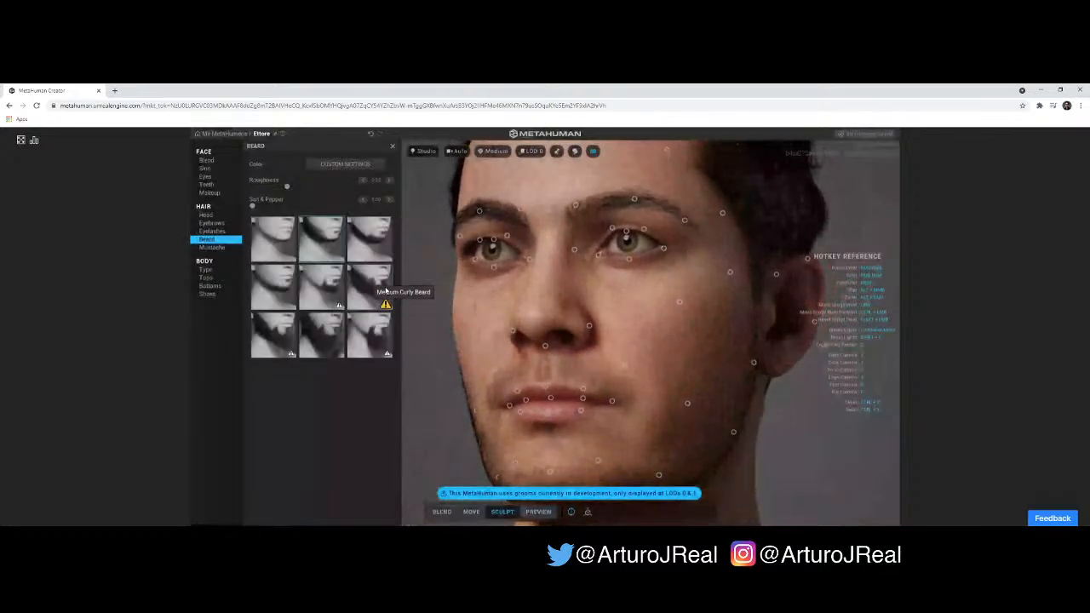
click(323, 291)
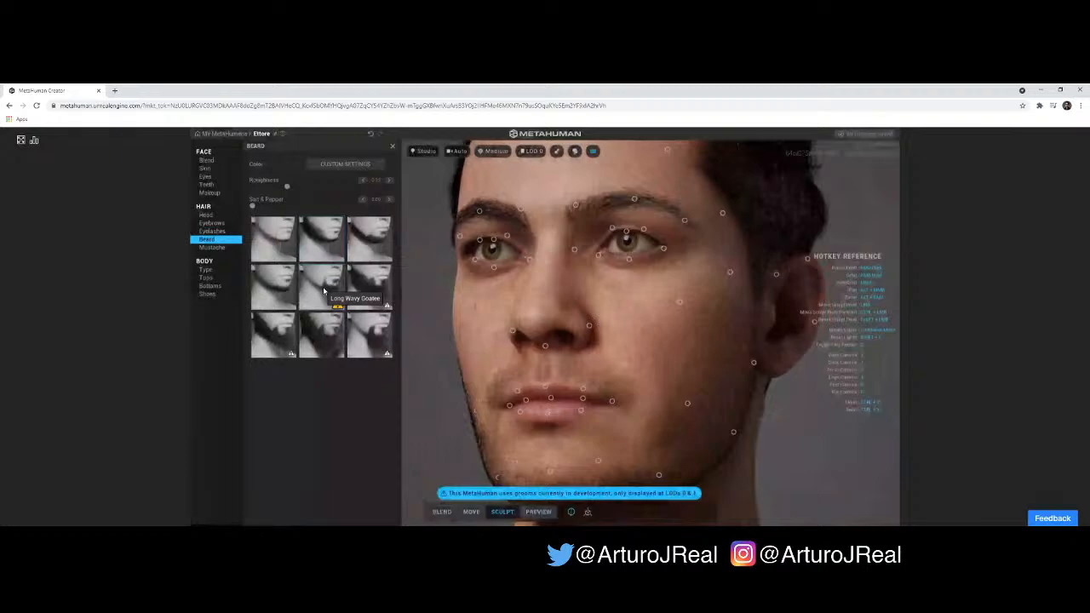
drag(488, 349, 618, 404)
scroll(620, 405, down, 3)
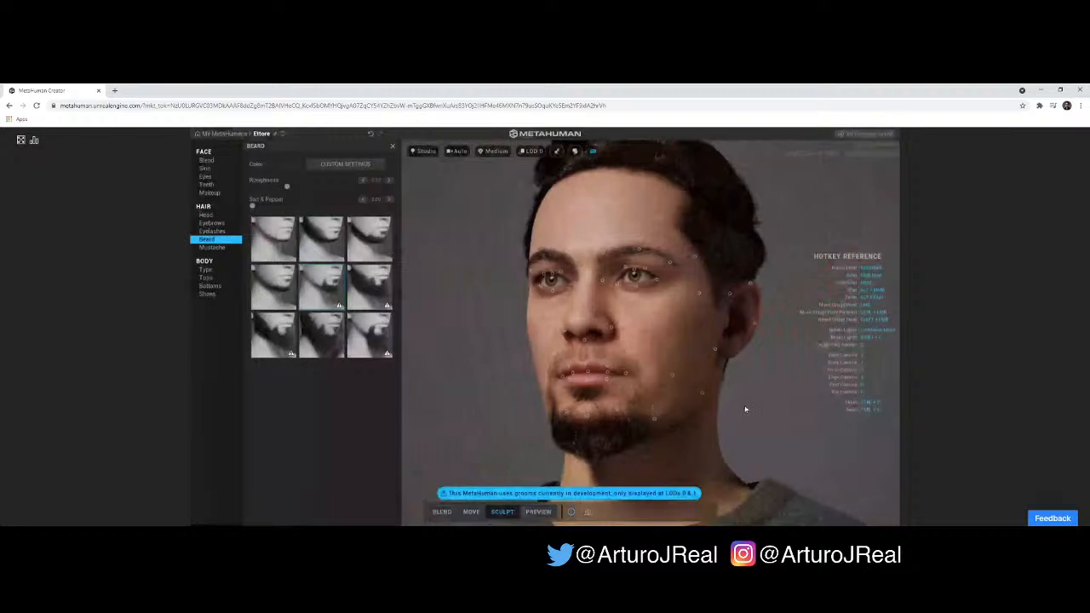
drag(746, 410, 604, 423)
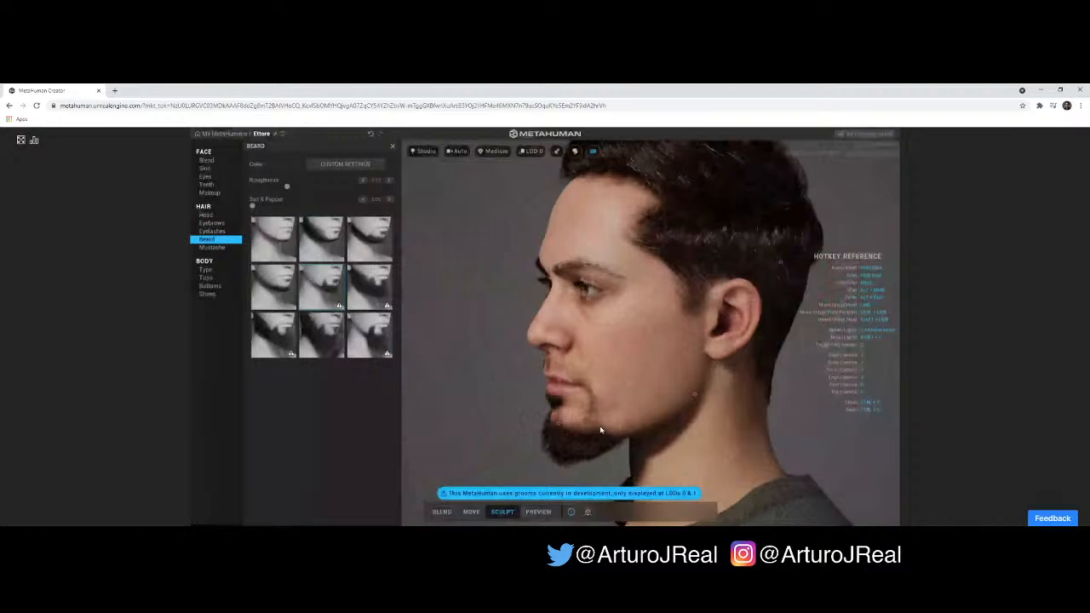
click(323, 235)
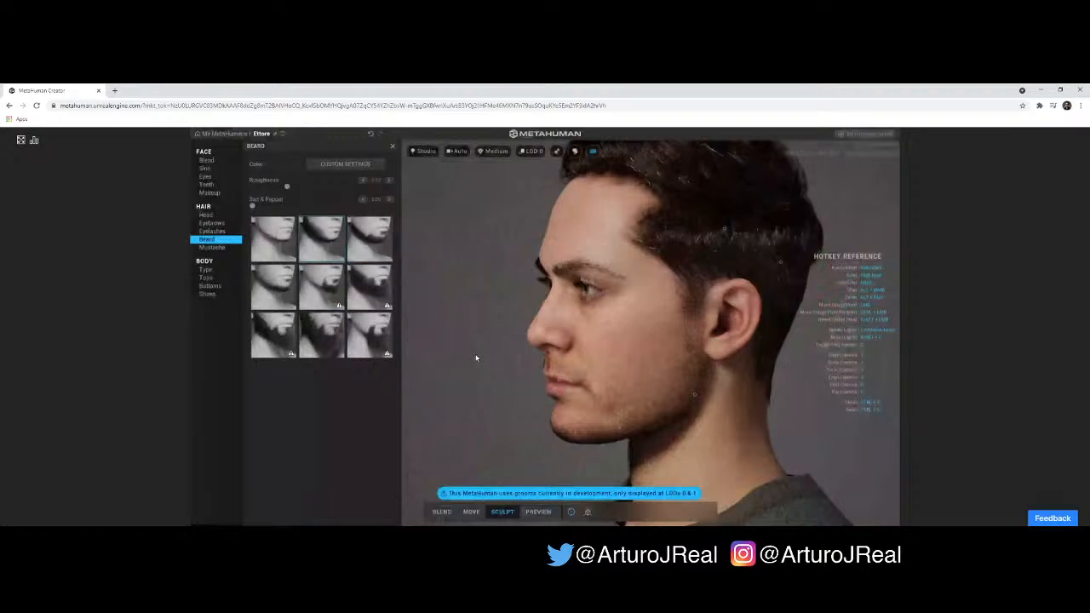
drag(558, 355, 460, 403)
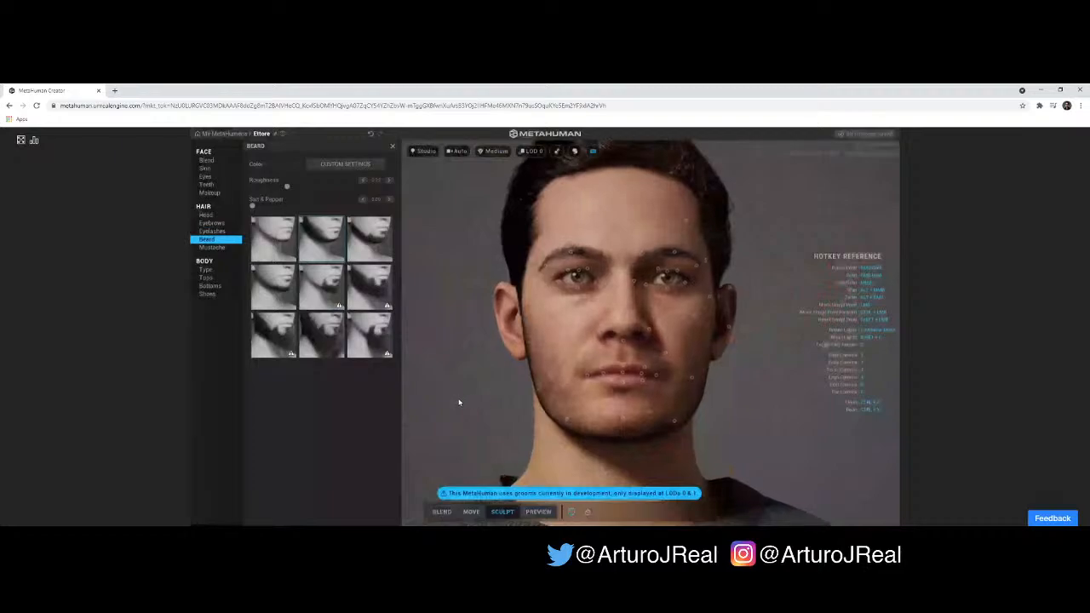
- Try the Long Messy Beard, check it from both sides, and restore the Stubble Beard
click(324, 336)
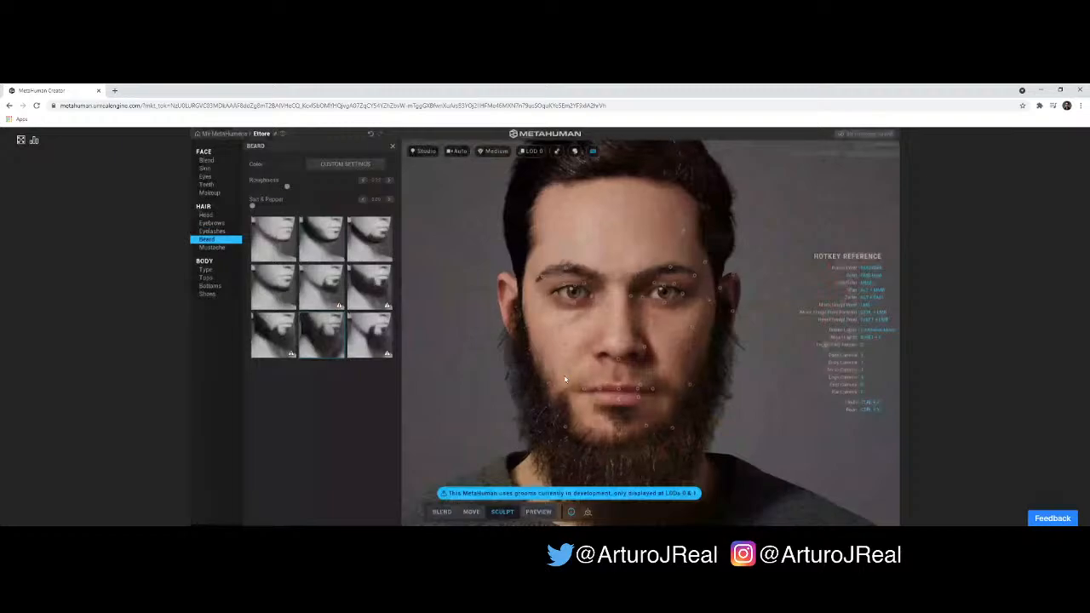
drag(660, 371, 772, 377)
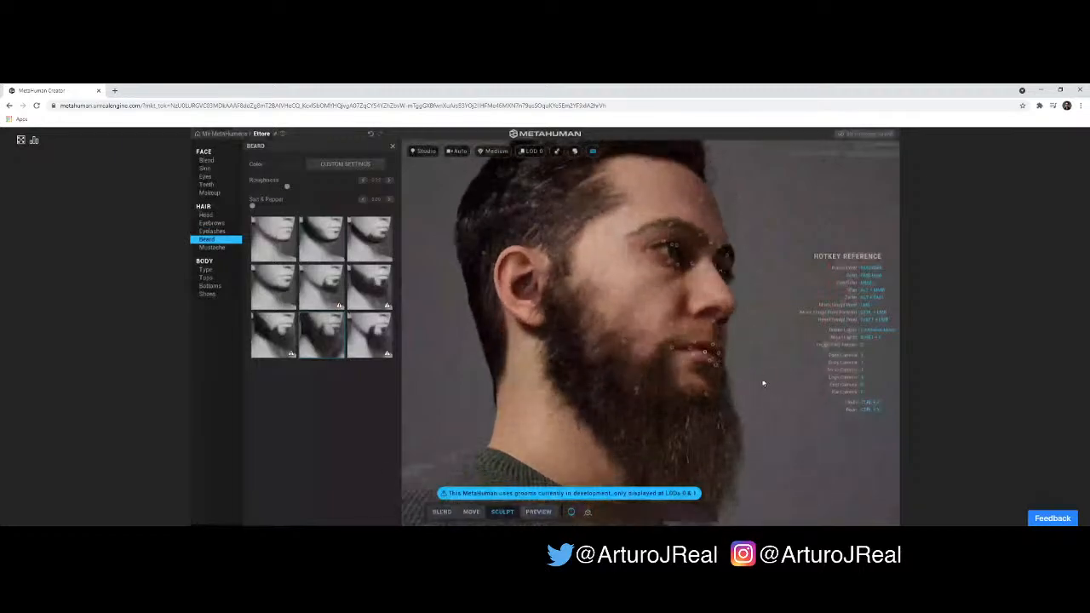
drag(679, 401, 571, 418)
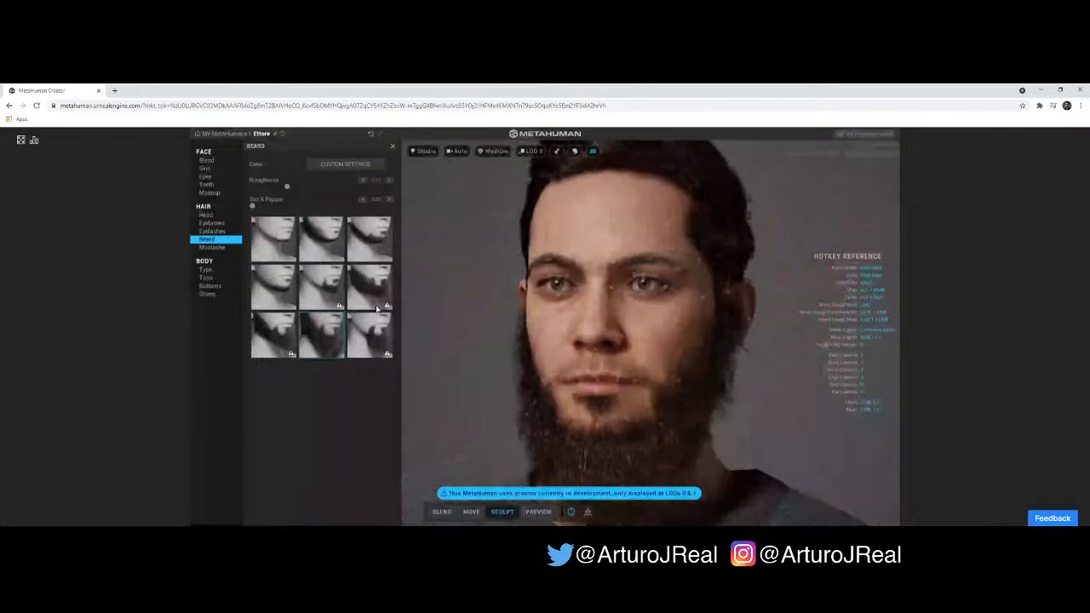
click(318, 239)
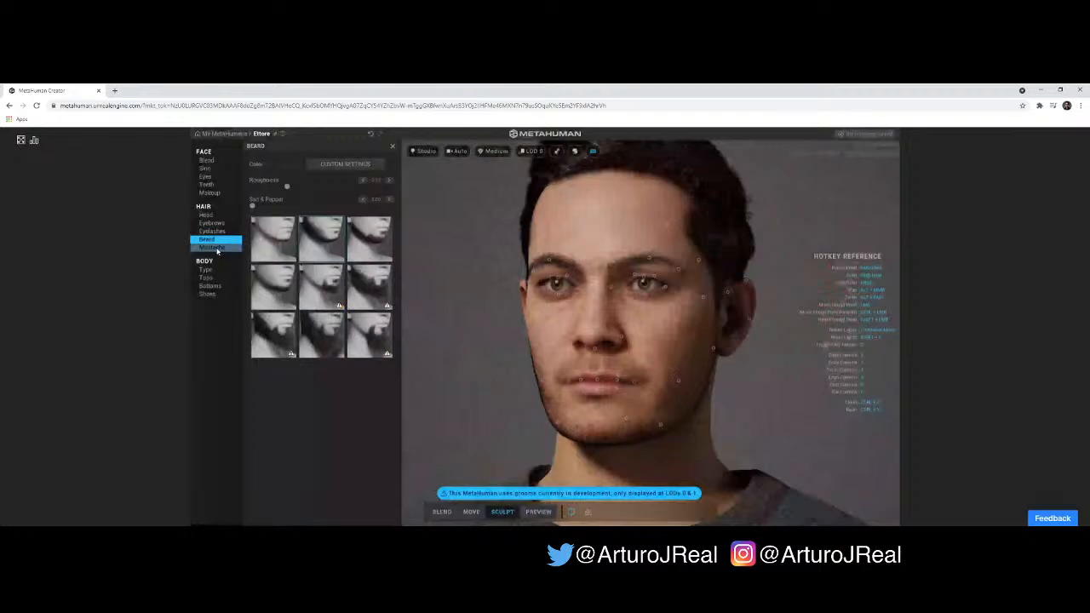
- Give the character the thick mustache in the middle of the last row of mustache styles
click(213, 248)
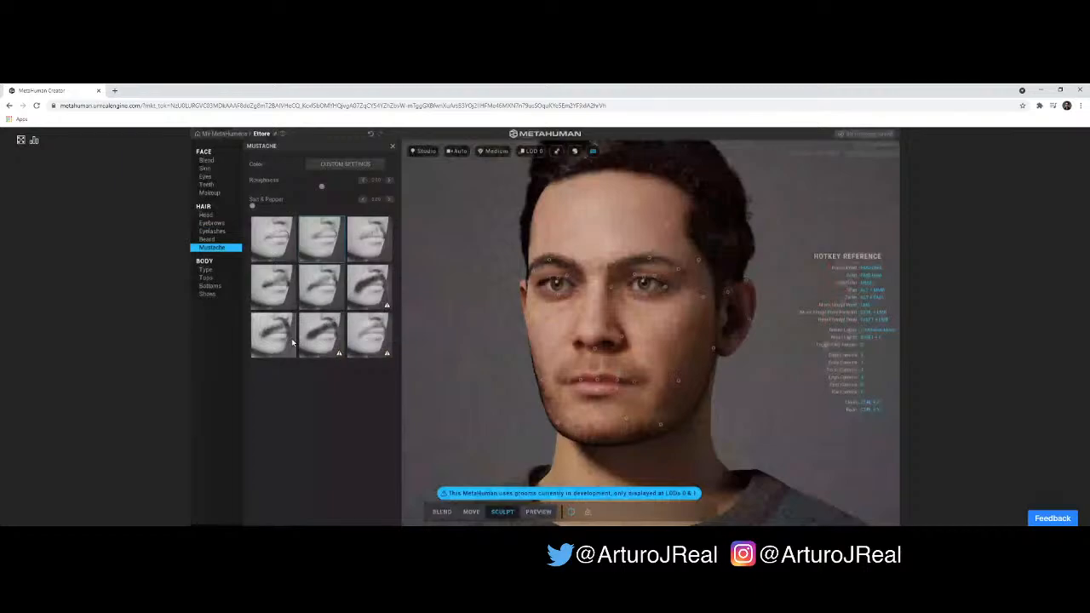
click(324, 340)
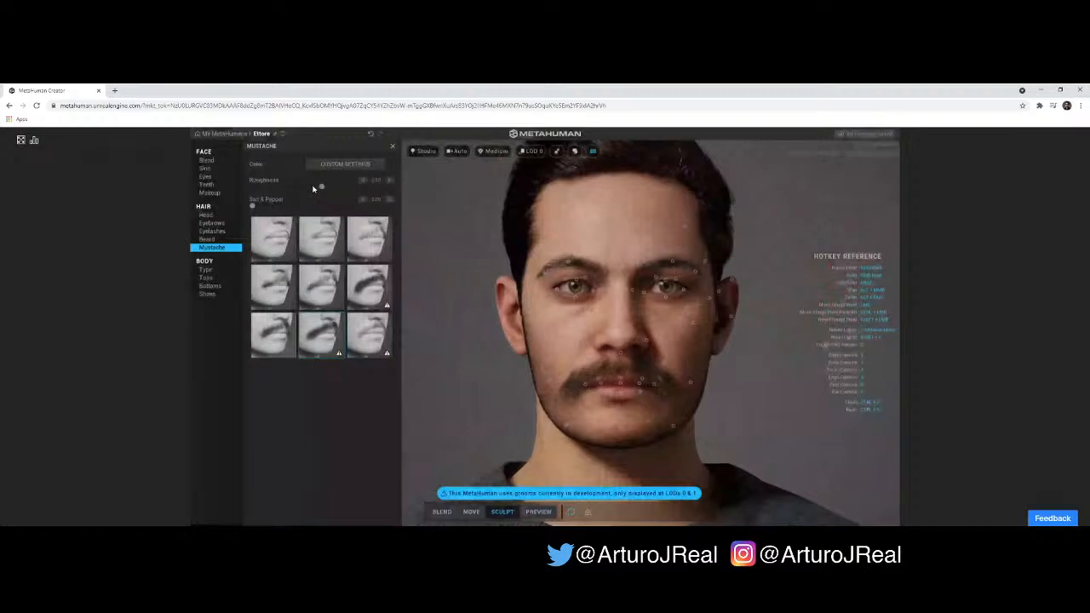
click(222, 237)
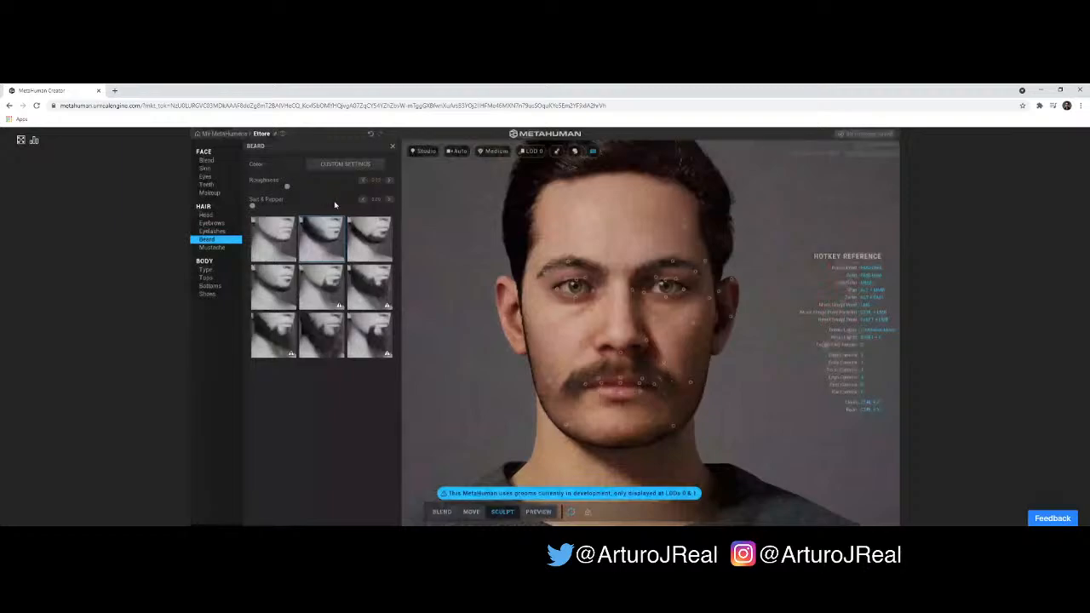
click(212, 248)
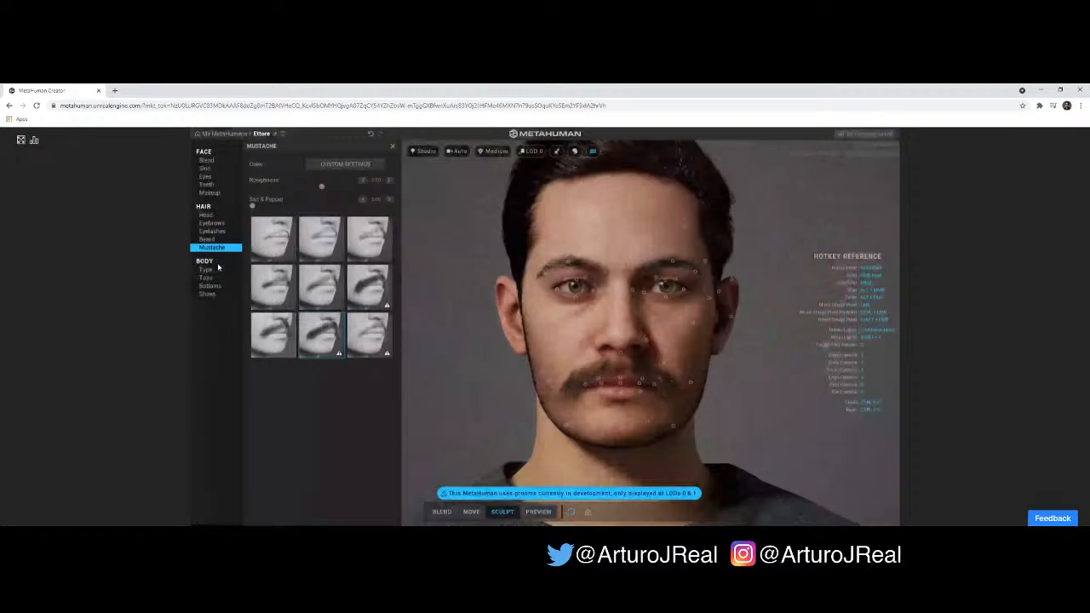
- Change the body type to the male build in the last row of the average-height bodies
click(217, 271)
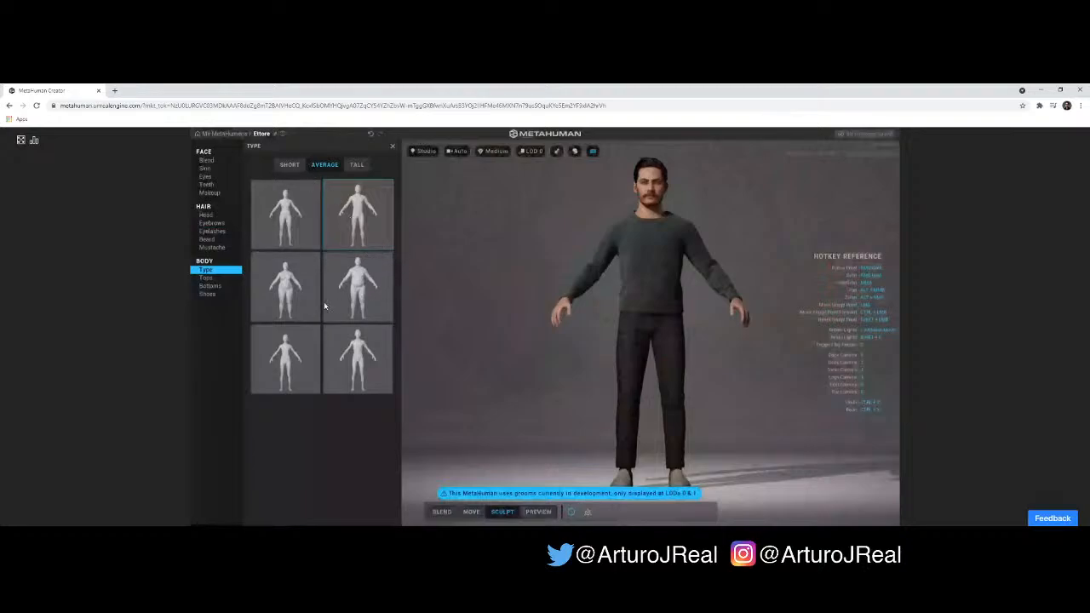
click(362, 358)
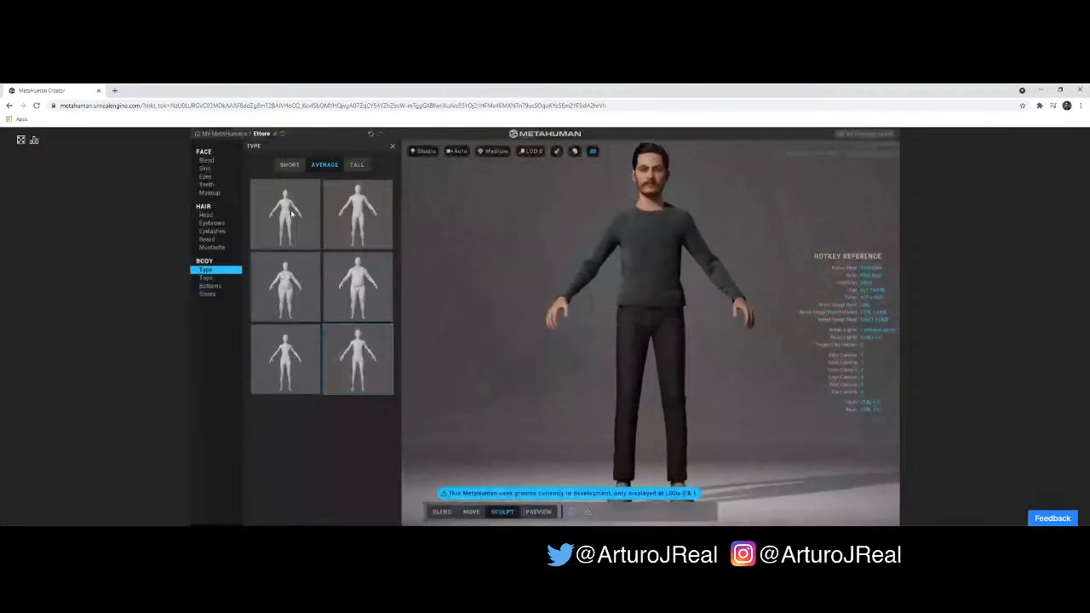
- Try the slimmer average-height body in the last row, then return to the male build beside it and check it from the side
click(287, 354)
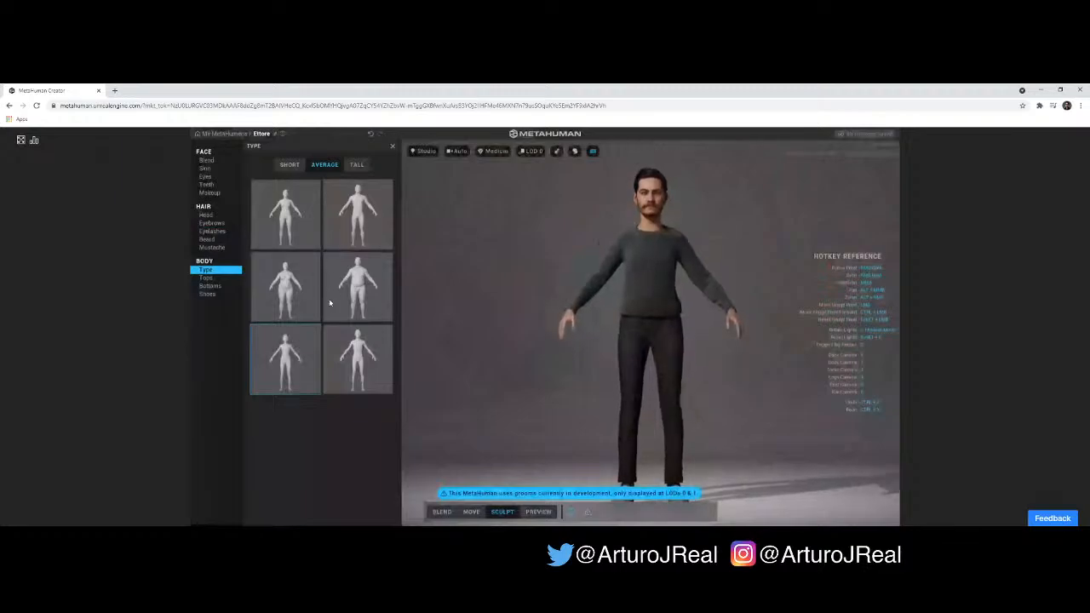
click(354, 340)
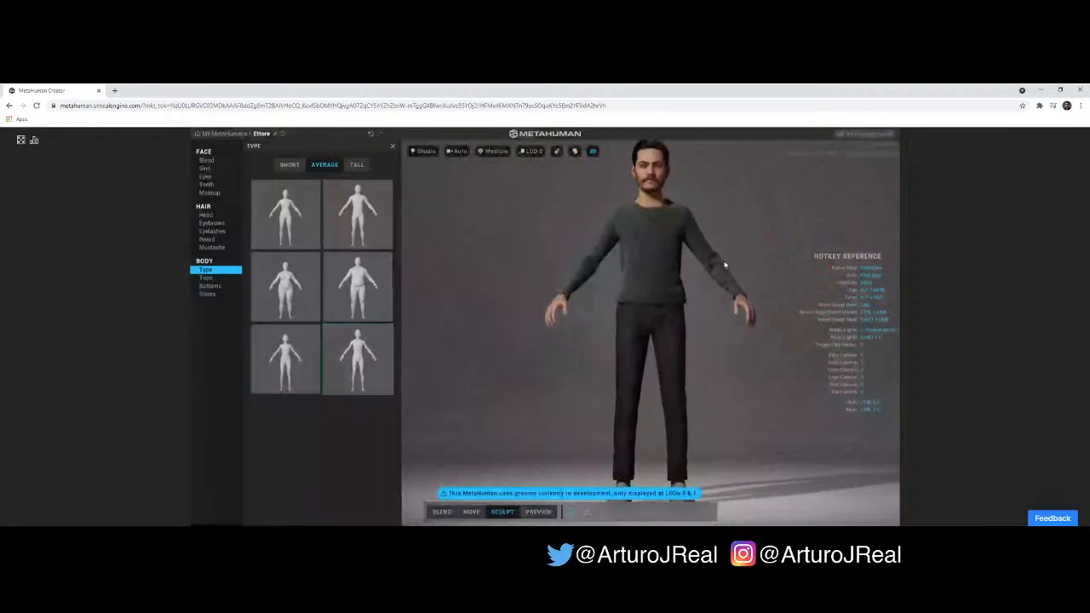
drag(725, 261, 467, 271)
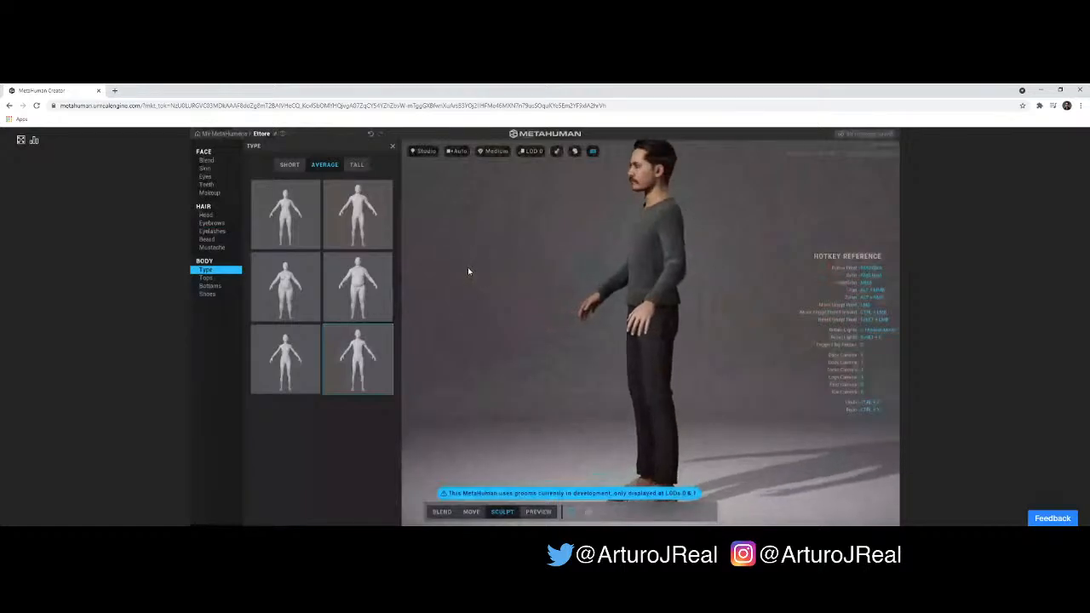
- Change the character's height to Tall with the male build in the last row of body types
click(357, 165)
click(366, 218)
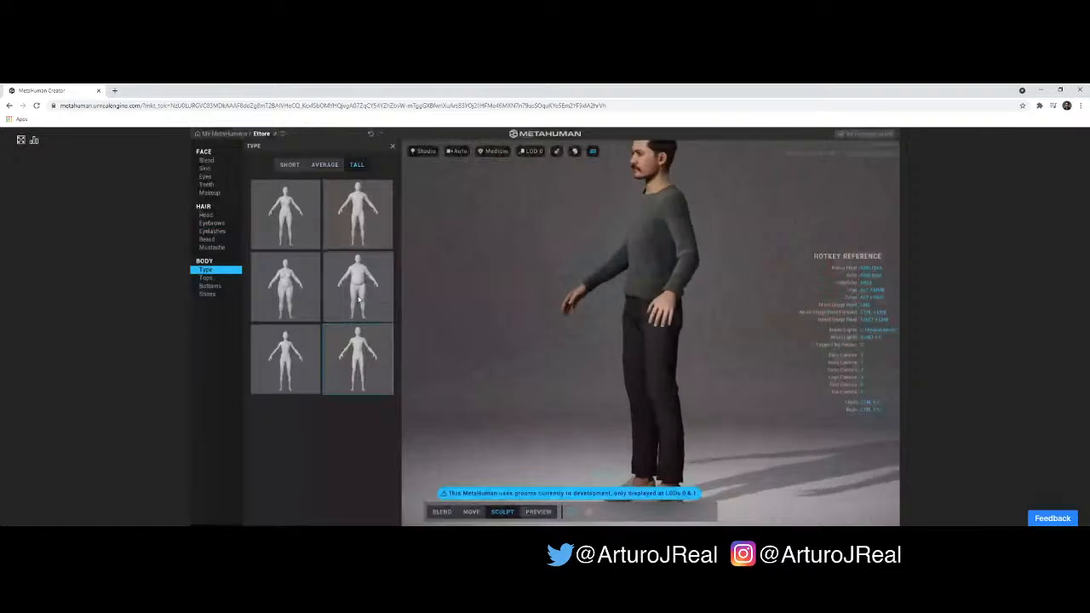
mouse_move(608, 293)
mouse_down()
mouse_move(645, 286)
mouse_move(638, 301)
mouse_move(600, 302)
mouse_up()
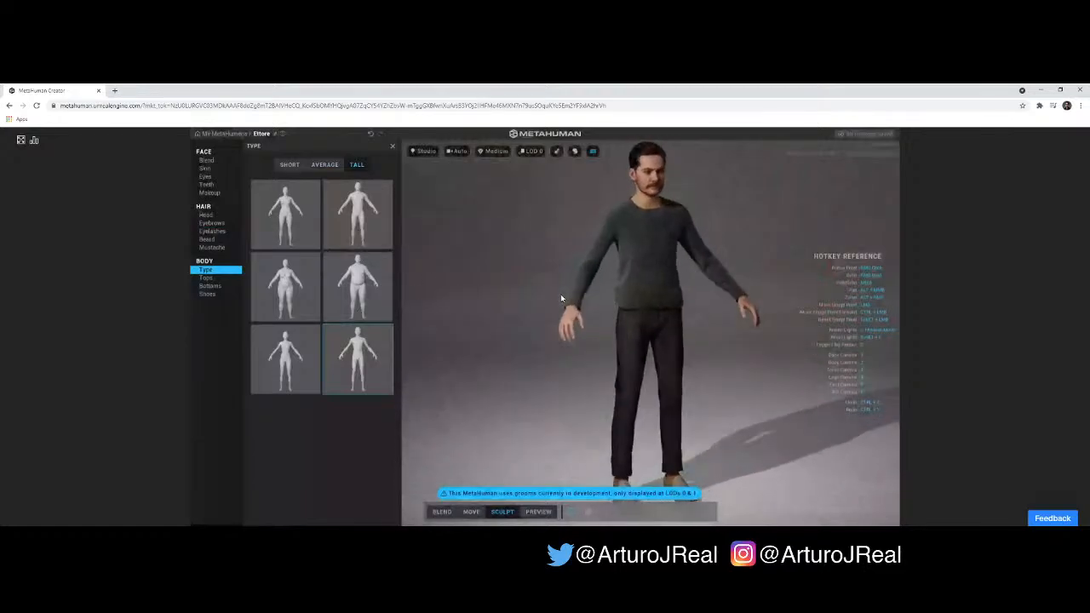
- Replace the character's sweater with the Button Down Shirt and check its fit from several angles
click(205, 278)
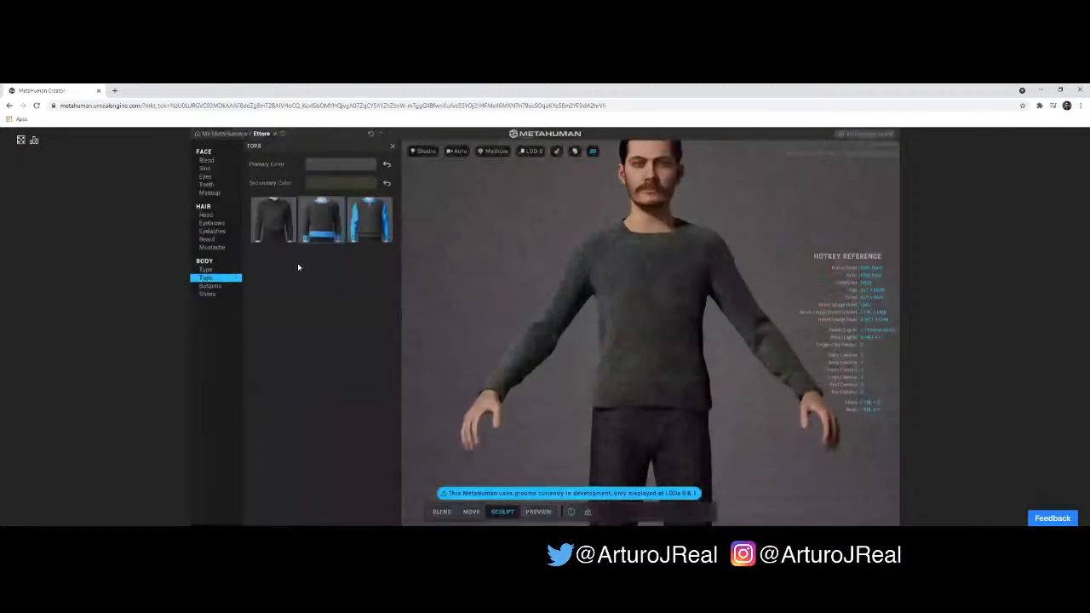
drag(656, 287, 492, 279)
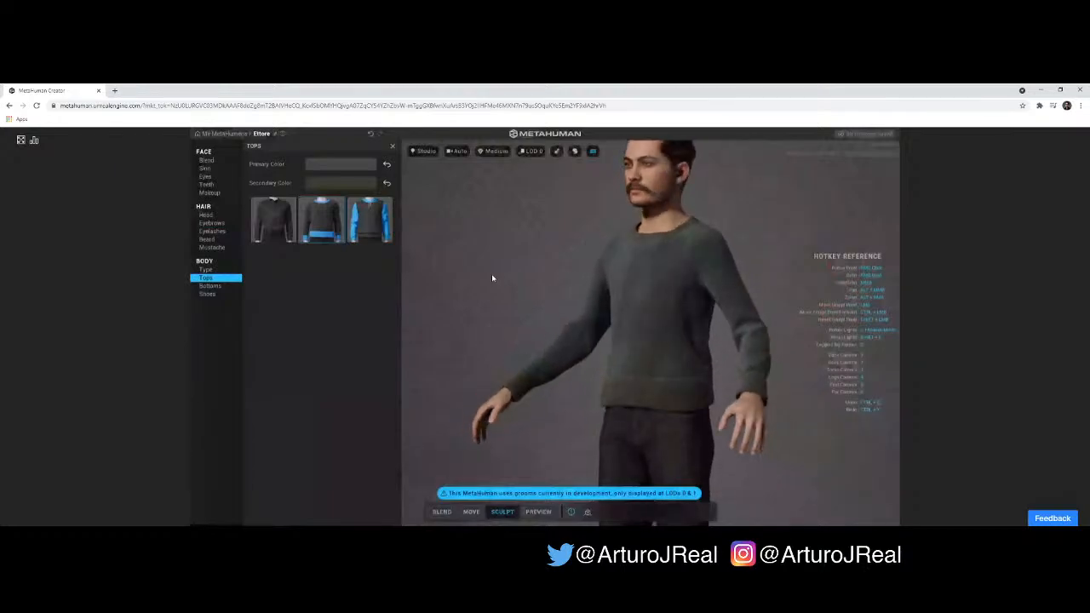
click(279, 224)
drag(431, 244, 733, 248)
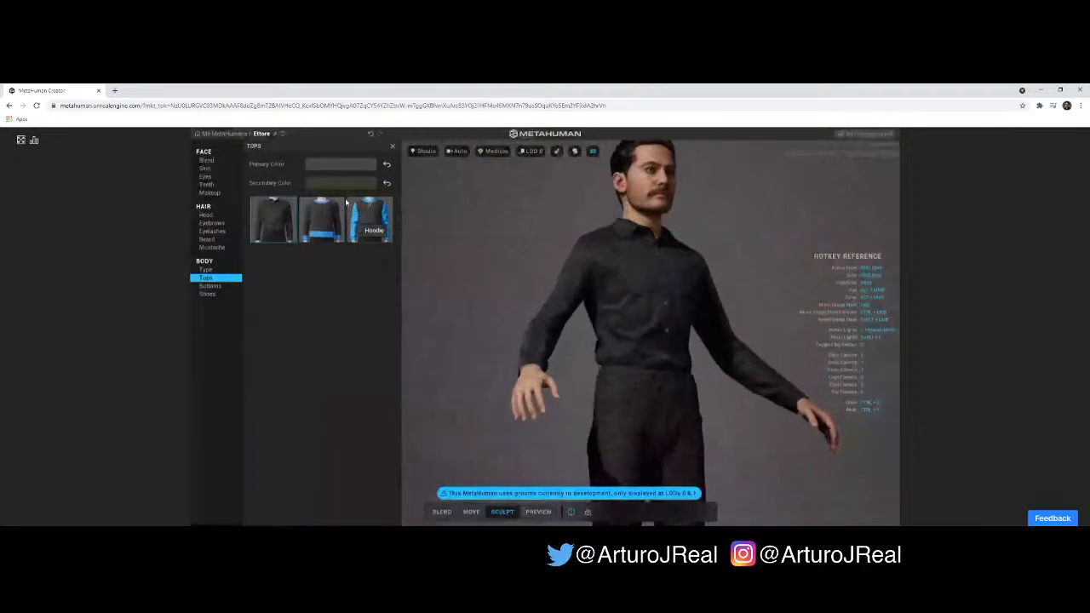
- Set the shirt's primary color to a light salmon pink
click(320, 163)
drag(315, 202, 319, 195)
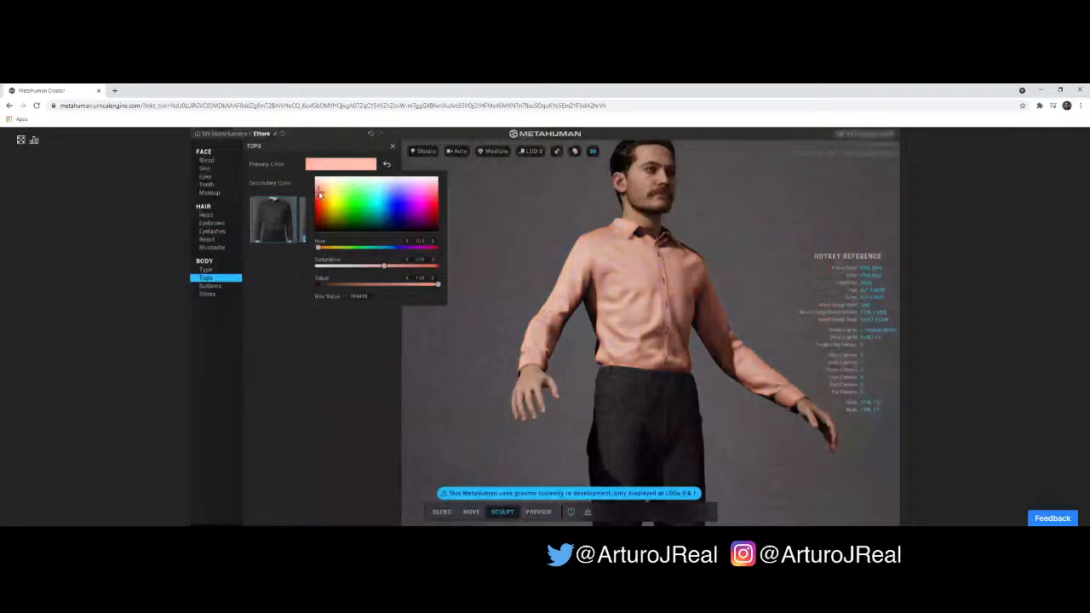
click(314, 180)
- Try a bright green secondary color on the shirt and inspect the button and seam stitching up close
click(314, 181)
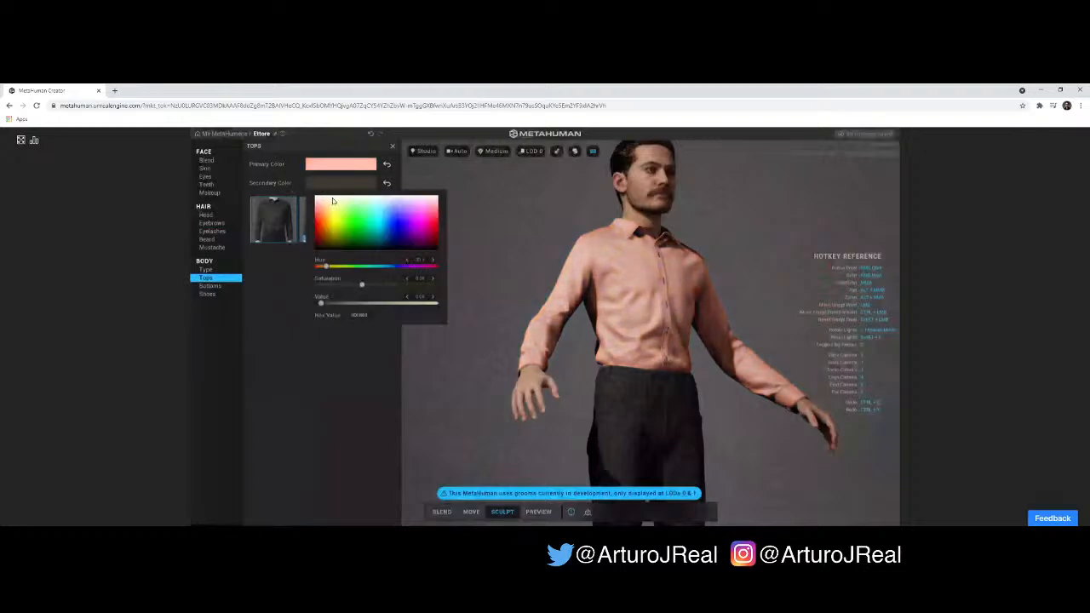
click(348, 219)
mouse_move(348, 219)
mouse_down()
mouse_move(438, 221)
mouse_move(404, 233)
mouse_move(416, 204)
mouse_move(433, 207)
mouse_move(359, 223)
mouse_up()
scroll(684, 292, up, 5)
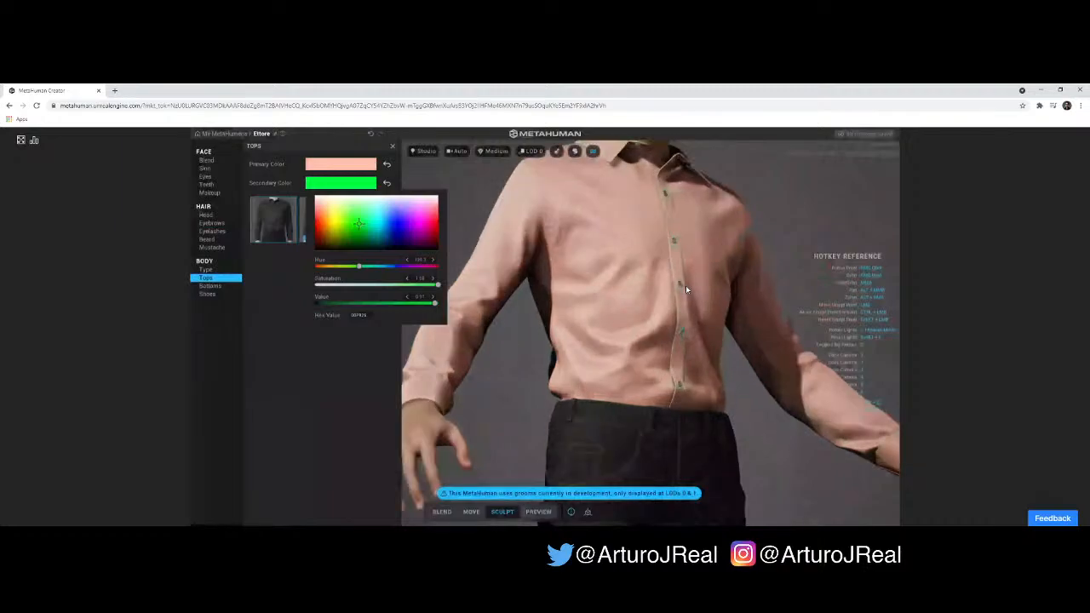
scroll(690, 290, up, 2)
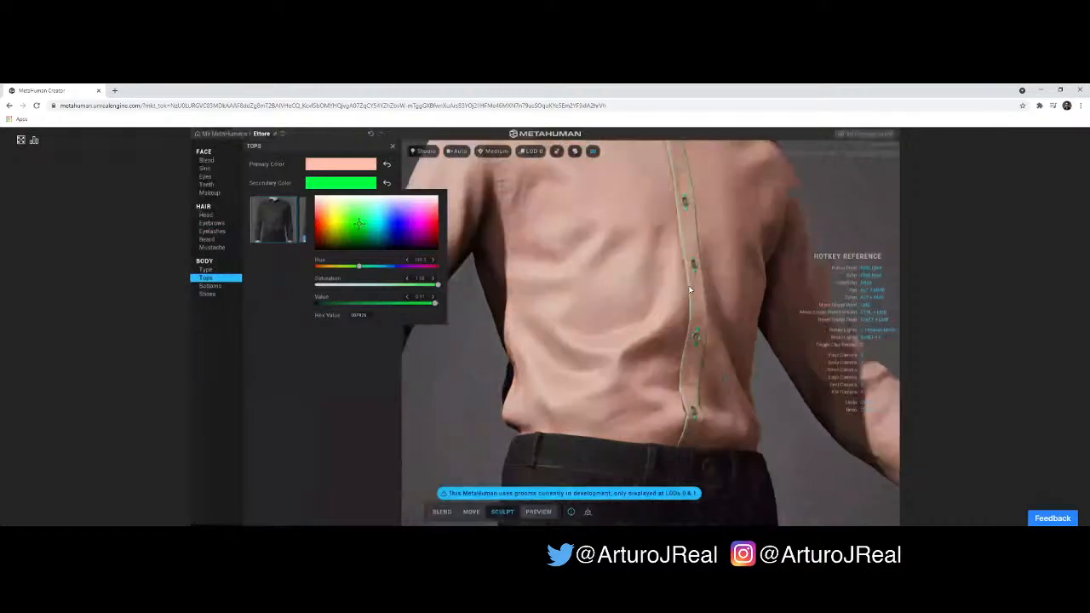
scroll(690, 290, up, 2)
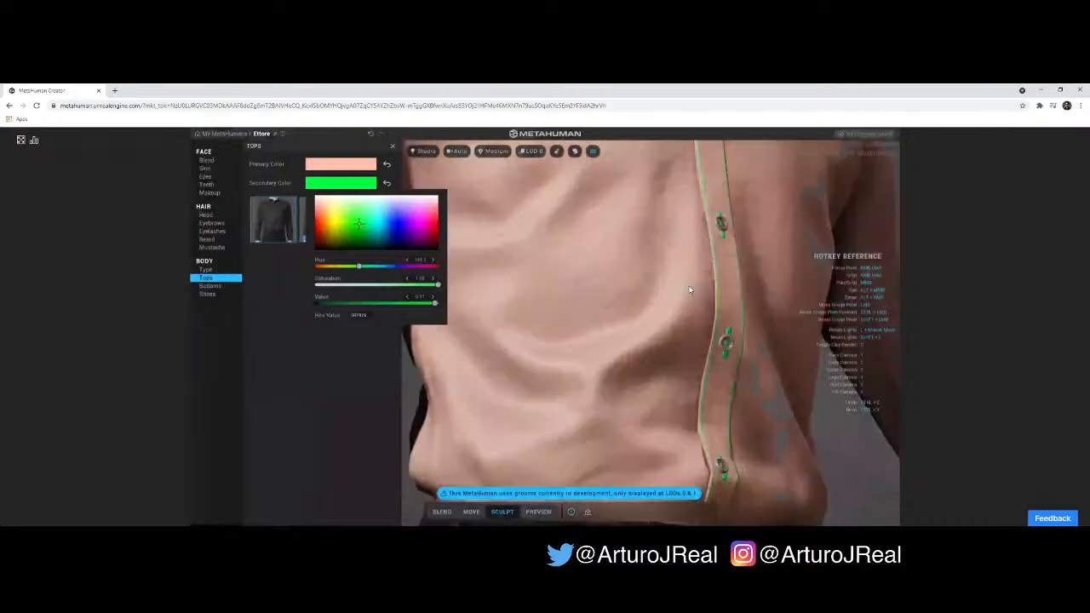
scroll(690, 291, up, 3)
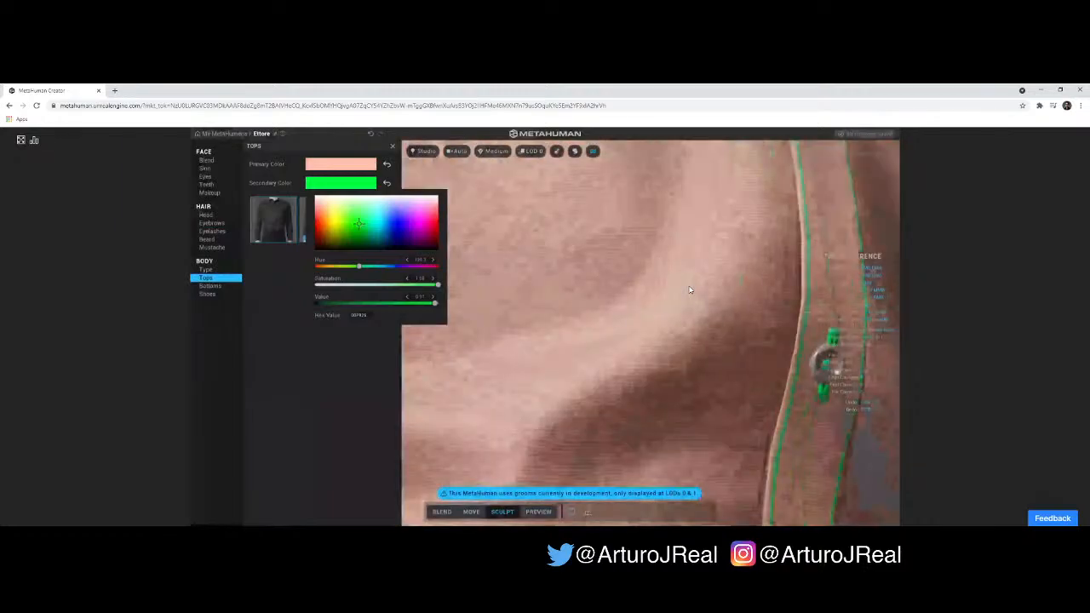
scroll(690, 290, up, 1)
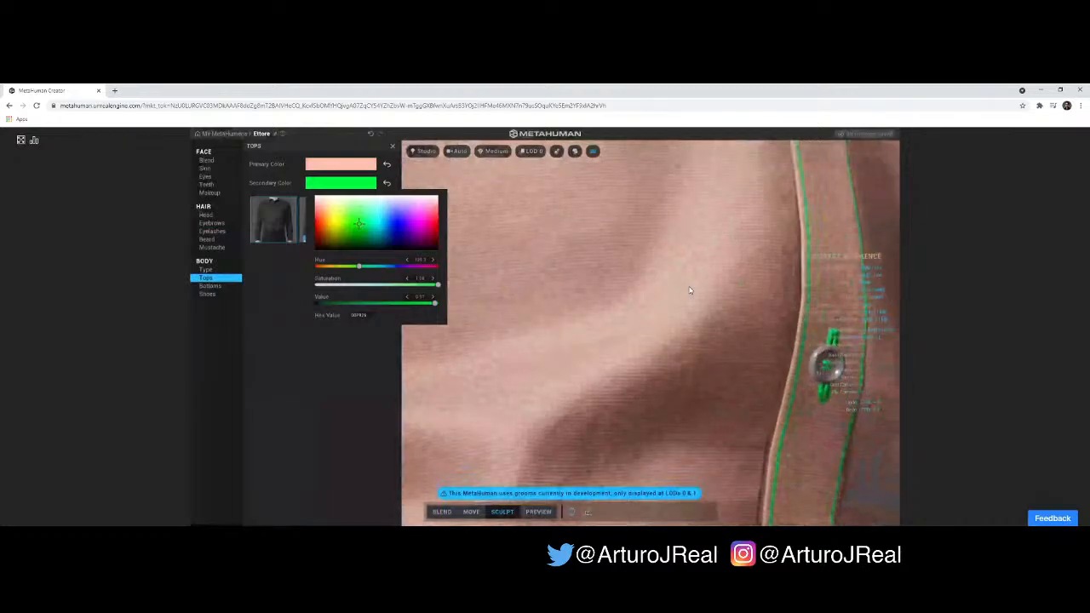
scroll(690, 290, down, 1)
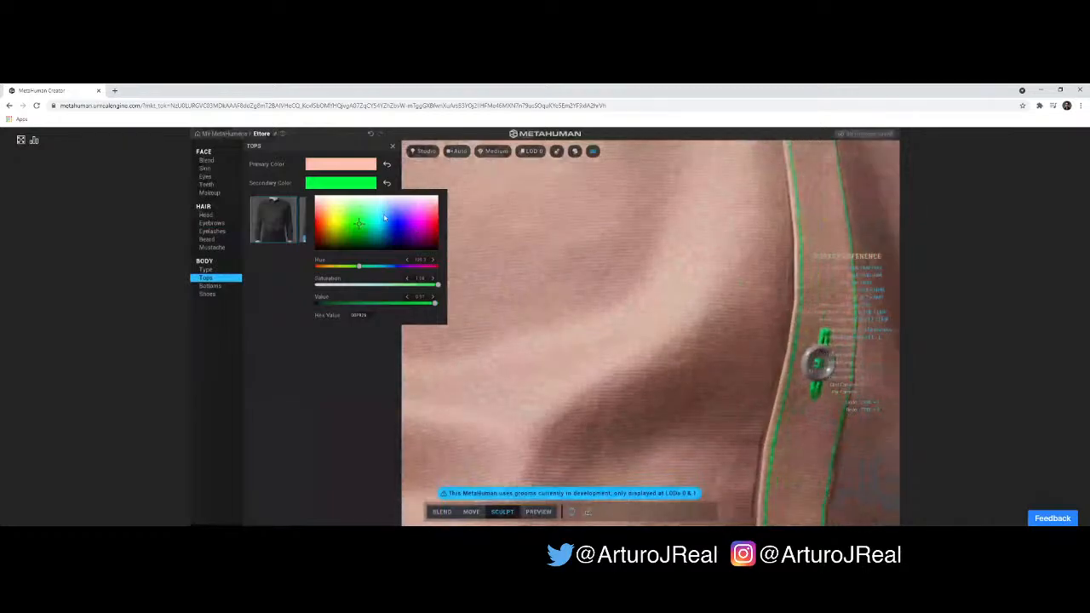
- Set the shirt's secondary color to white and check the whole outfit from several angles
mouse_move(384, 219)
mouse_down()
mouse_move(364, 214)
mouse_move(368, 193)
mouse_move(305, 186)
mouse_up()
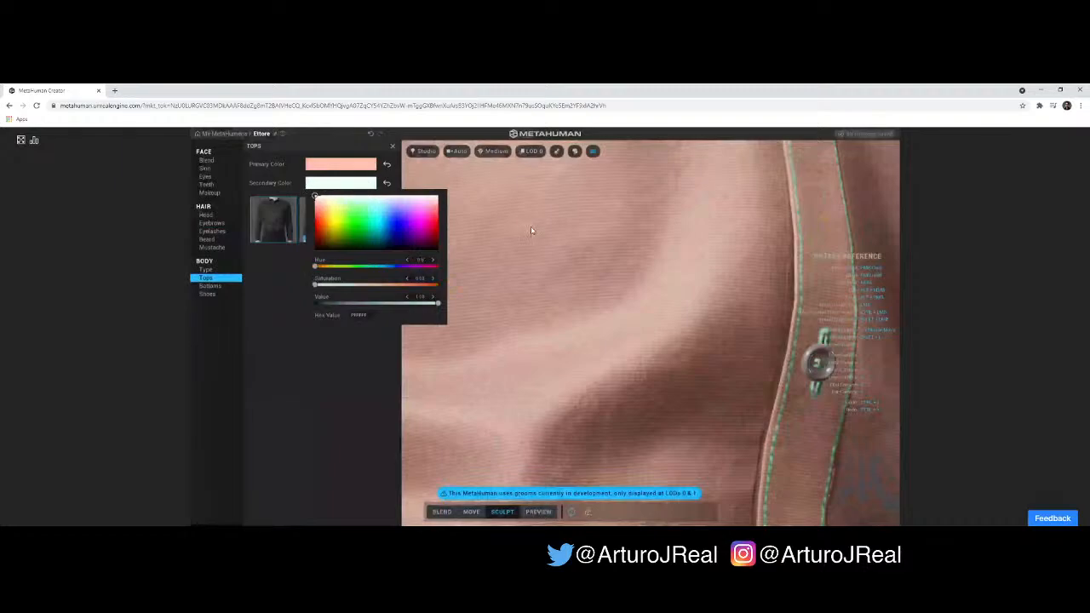
scroll(547, 252, down, 1)
scroll(547, 257, down, 3)
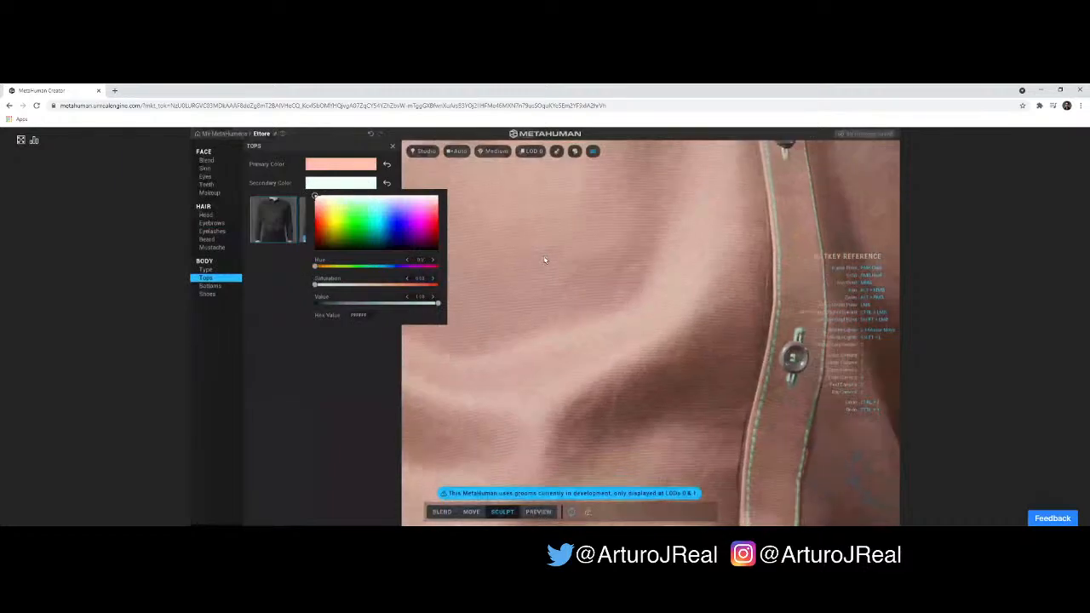
scroll(545, 262, down, 2)
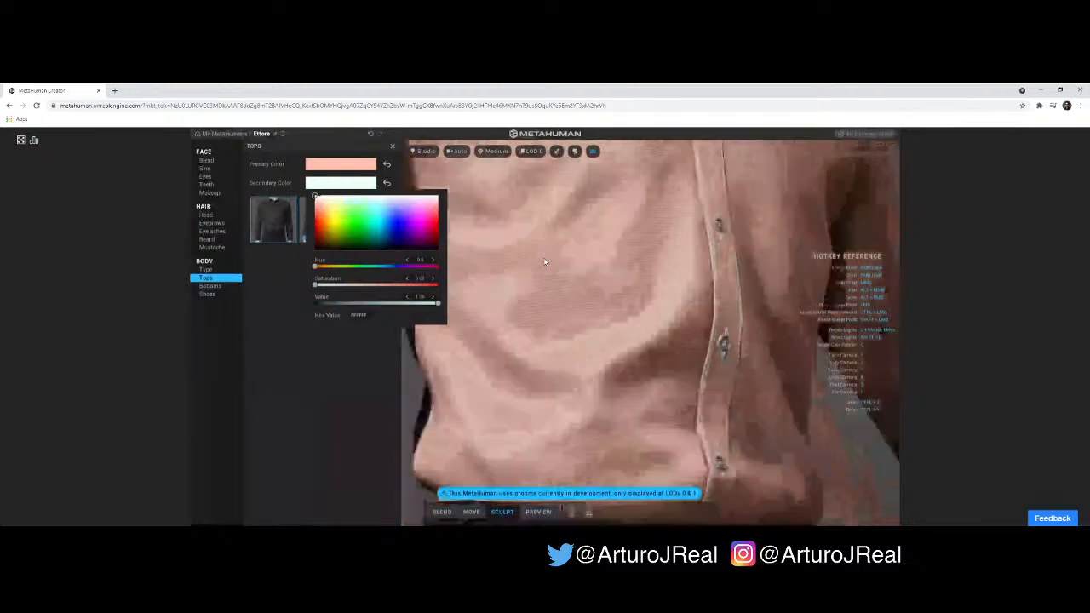
scroll(545, 263, down, 3)
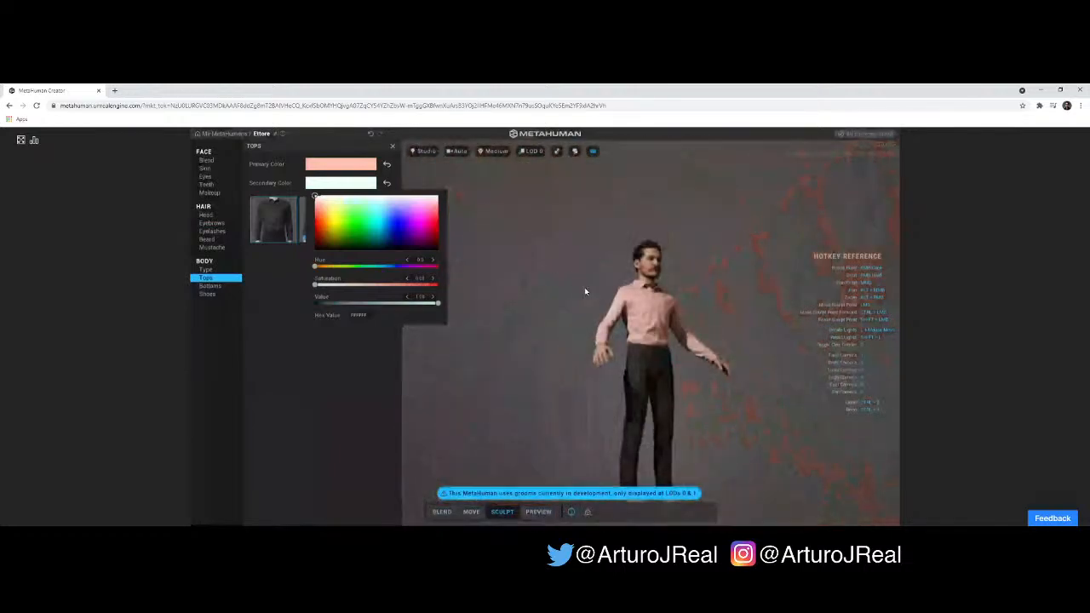
scroll(587, 292, up, 1)
click(641, 316)
right_drag(642, 316, 497, 315)
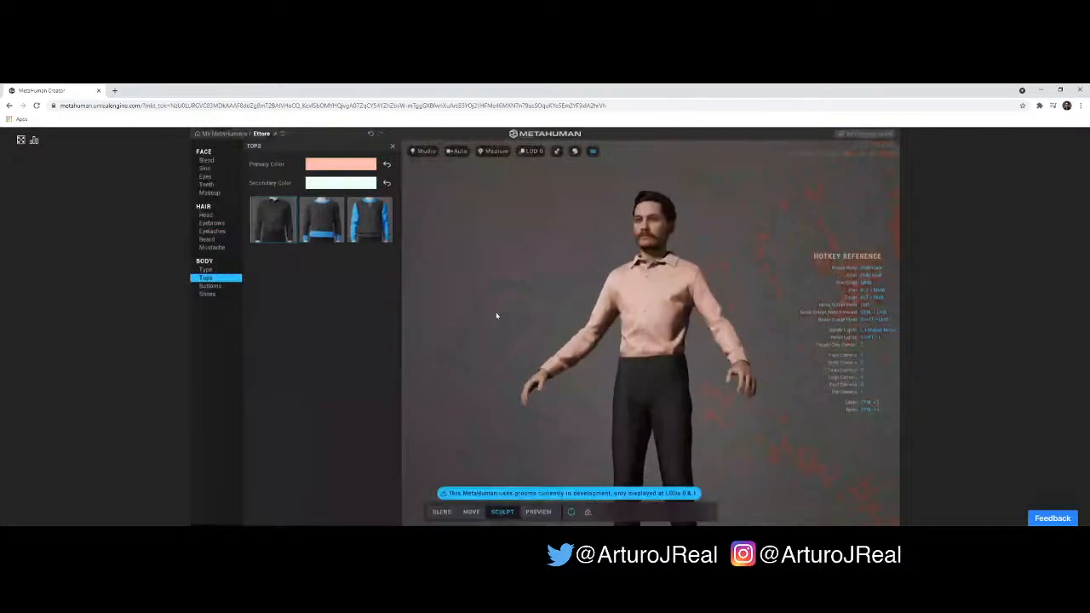
right_drag(624, 315, 733, 284)
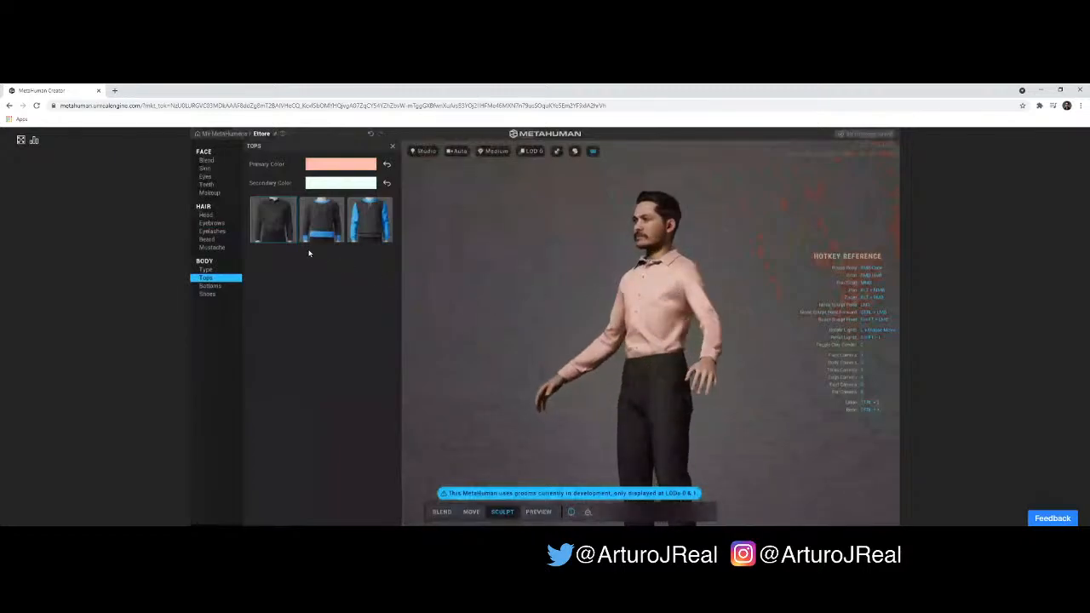
- Try the Jeans Slim and the Cargo Pants on the character, then return to the regular Jeans and inspect them
click(213, 286)
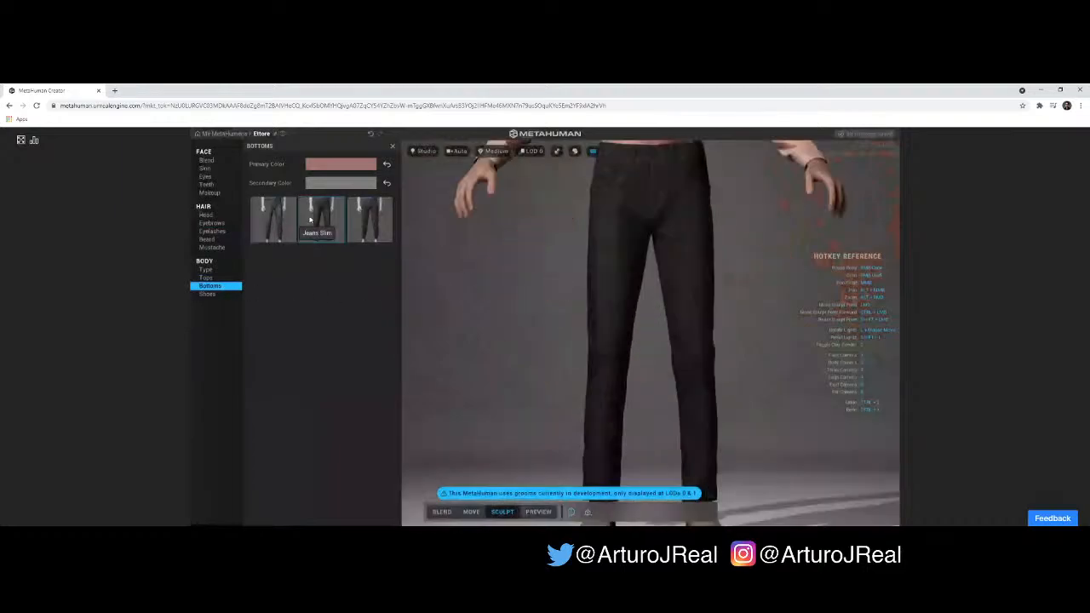
click(272, 210)
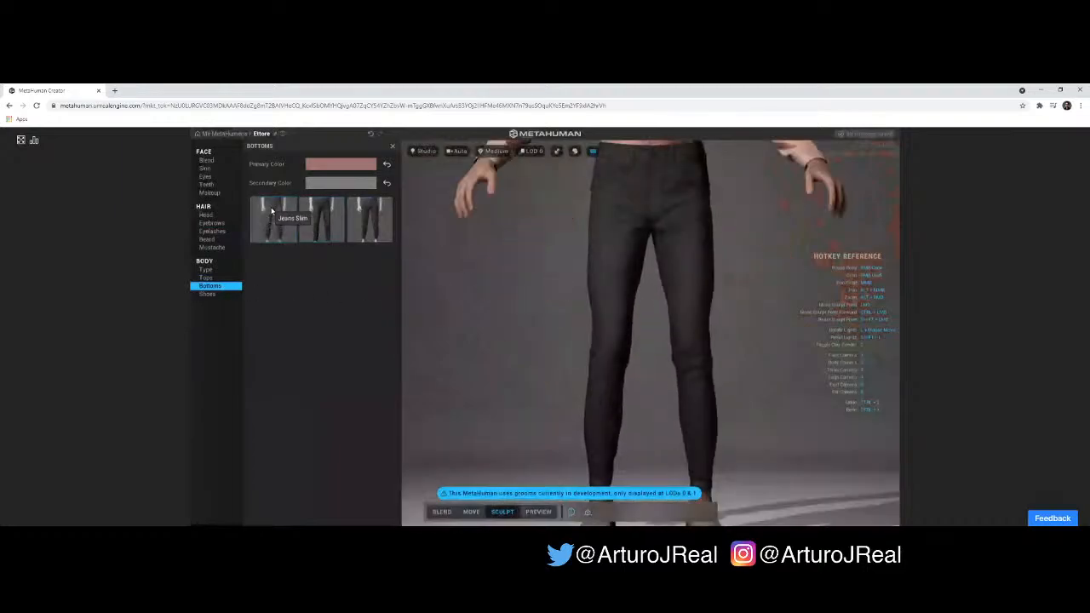
click(319, 219)
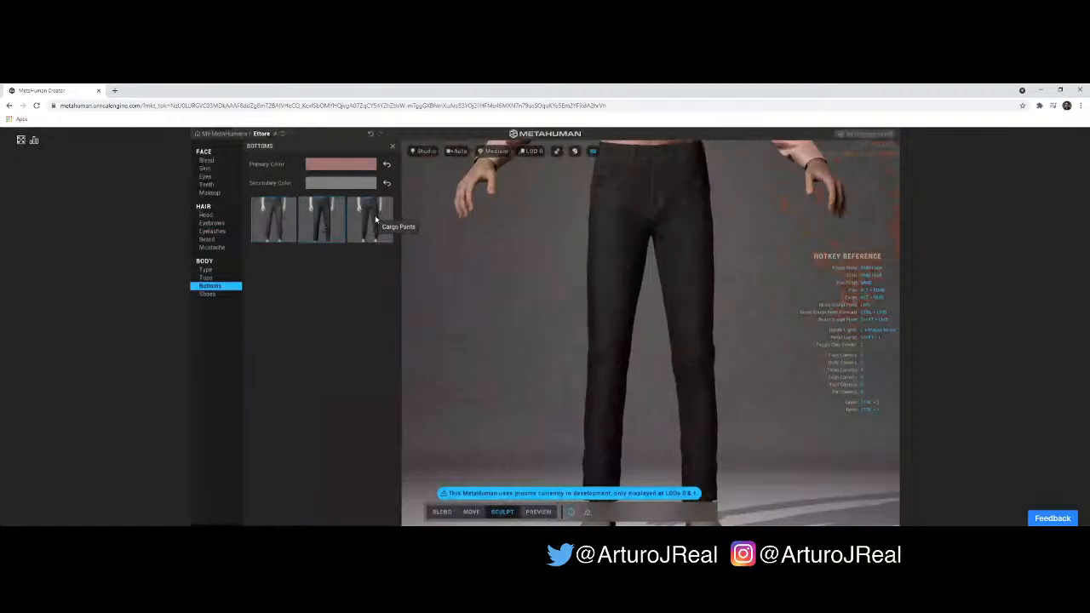
click(375, 219)
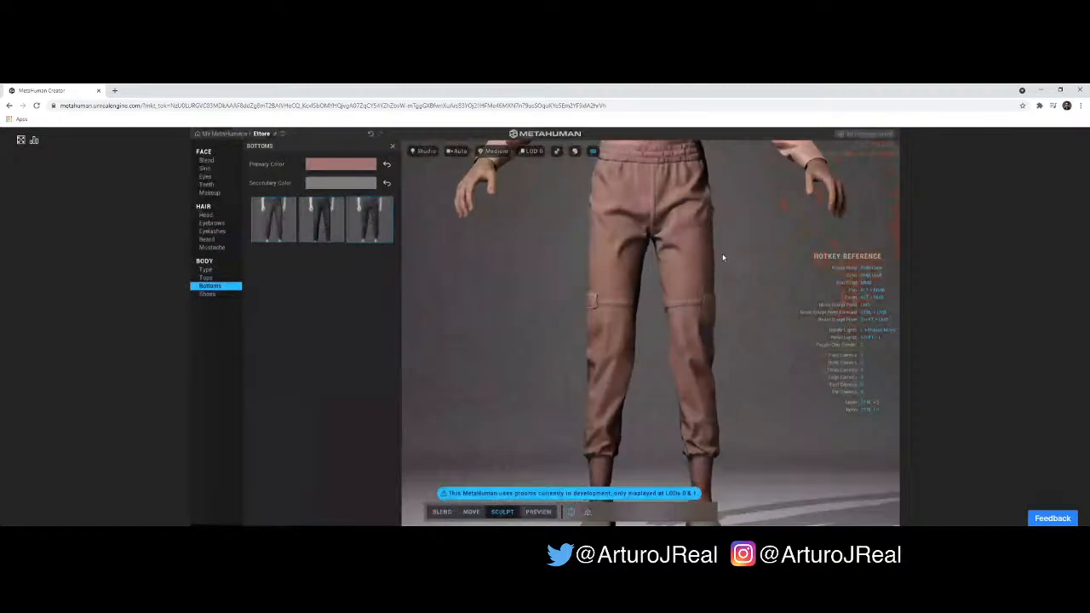
scroll(716, 248, down, 4)
scroll(714, 250, down, 3)
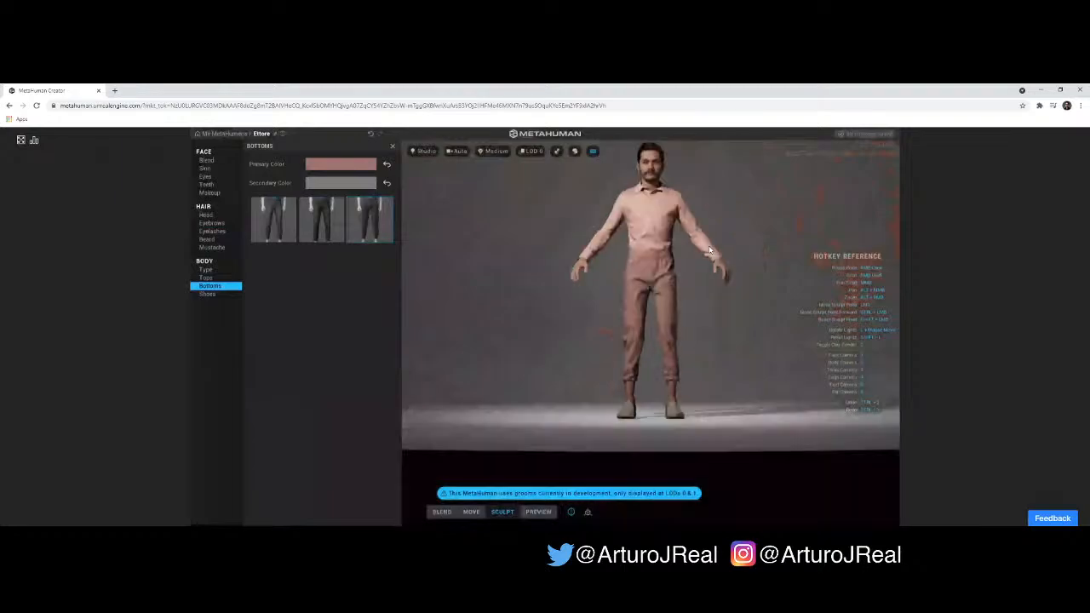
click(333, 228)
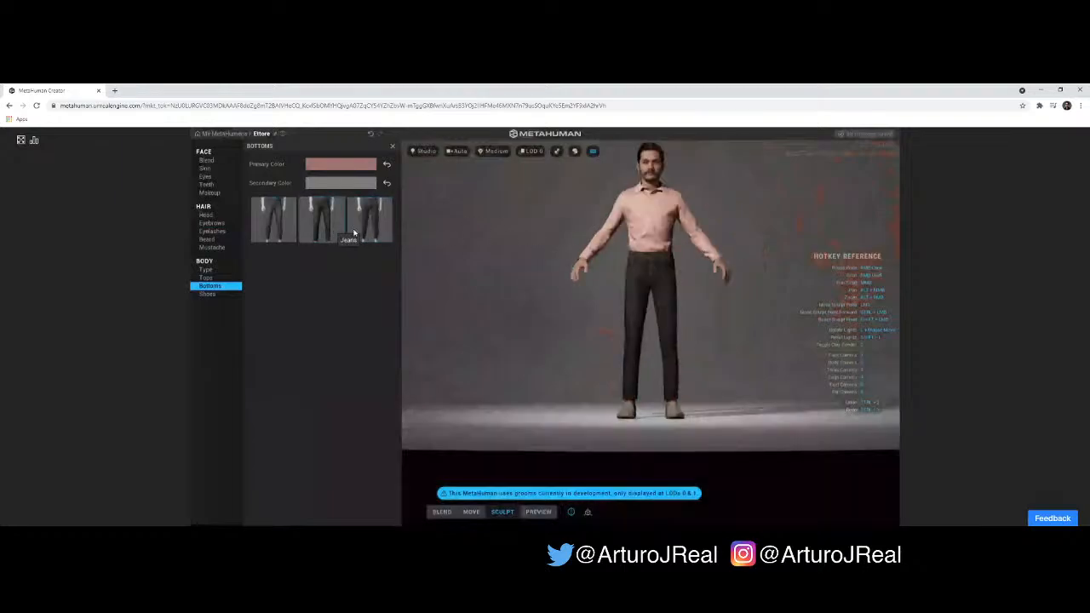
scroll(742, 299, up, 5)
scroll(742, 300, up, 5)
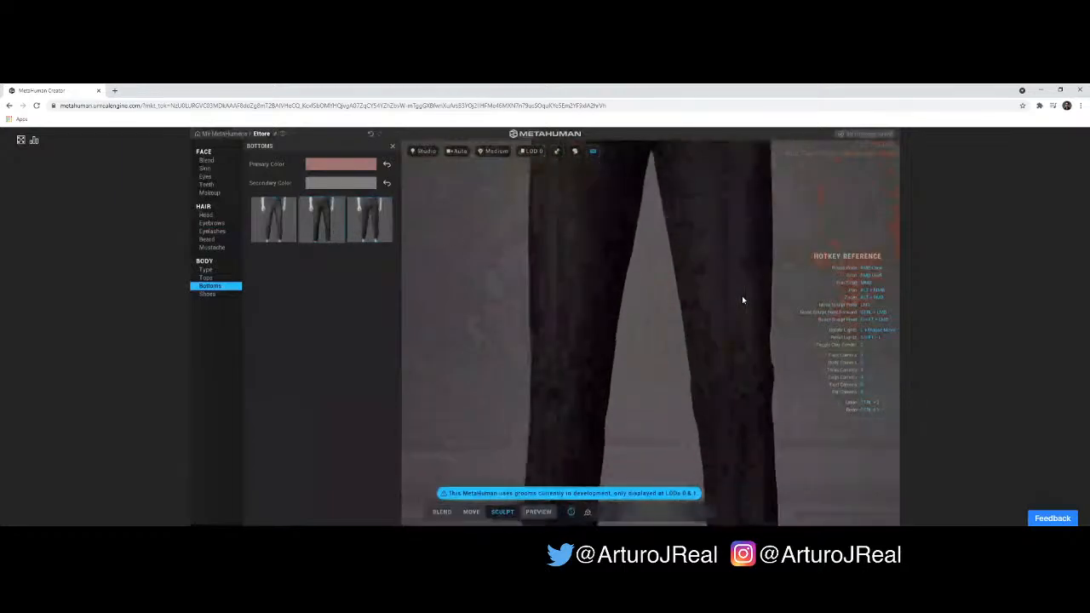
scroll(592, 272, up, 3)
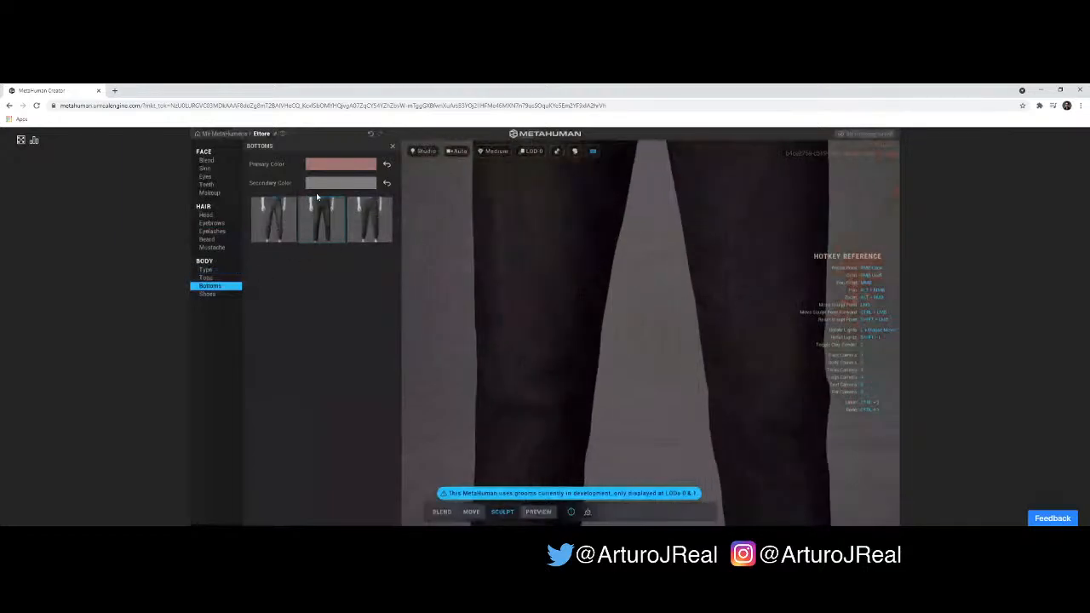
scroll(629, 309, down, 5)
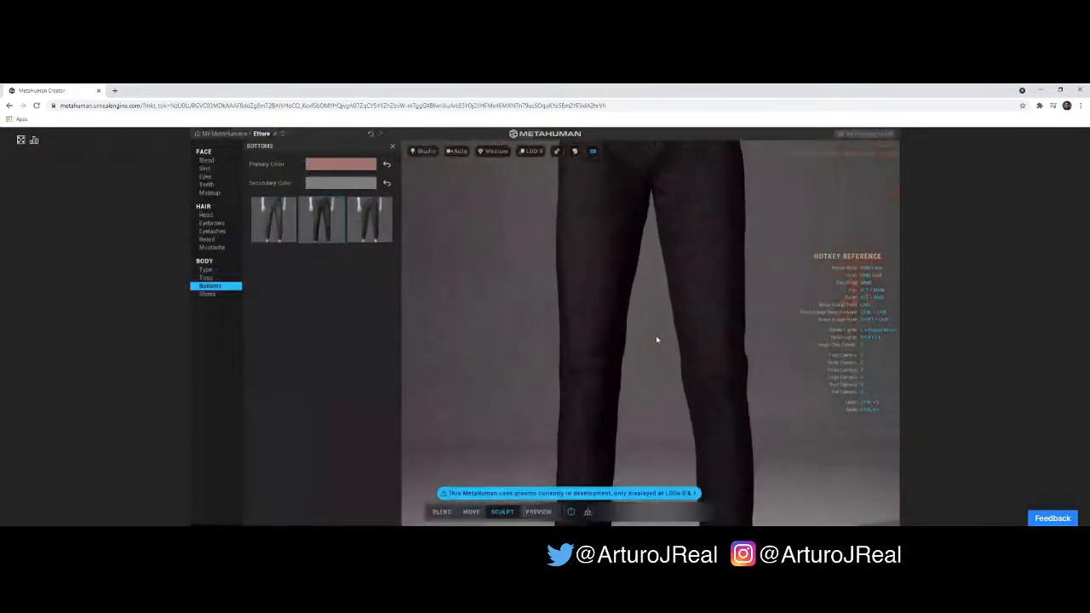
scroll(554, 311, down, 3)
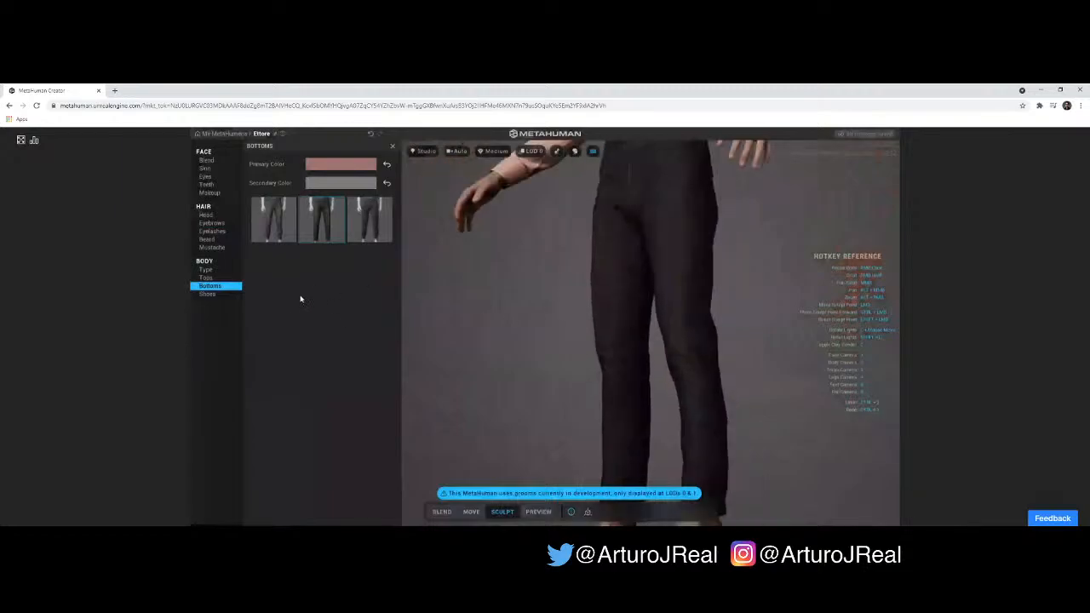
- Look over the available shoe styles and examine the character's slip-on shoes from several angles and distances
click(210, 294)
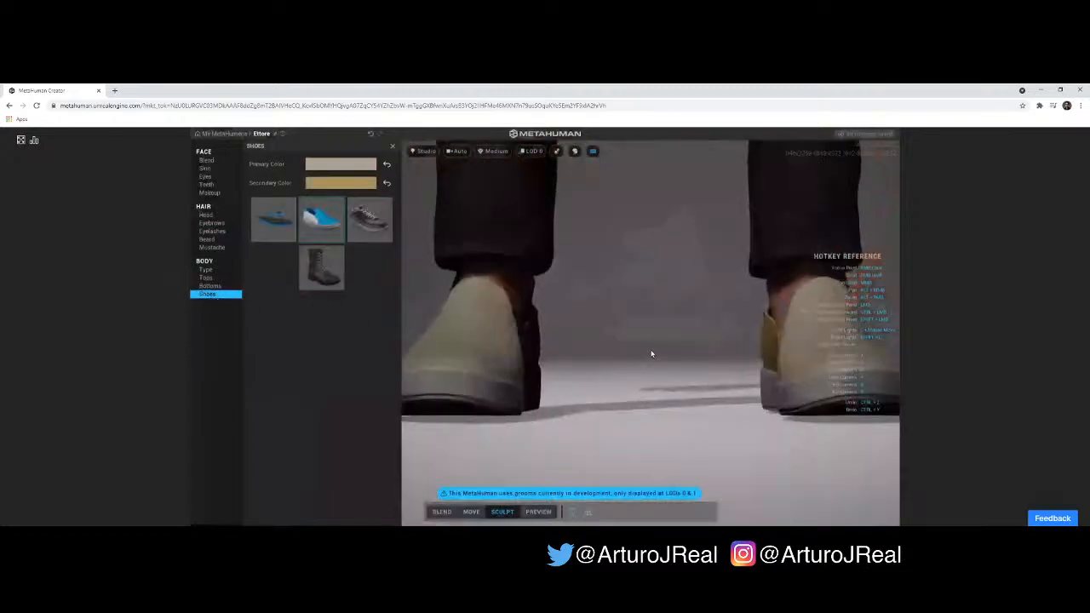
scroll(653, 354, down, 3)
scroll(592, 360, down, 2)
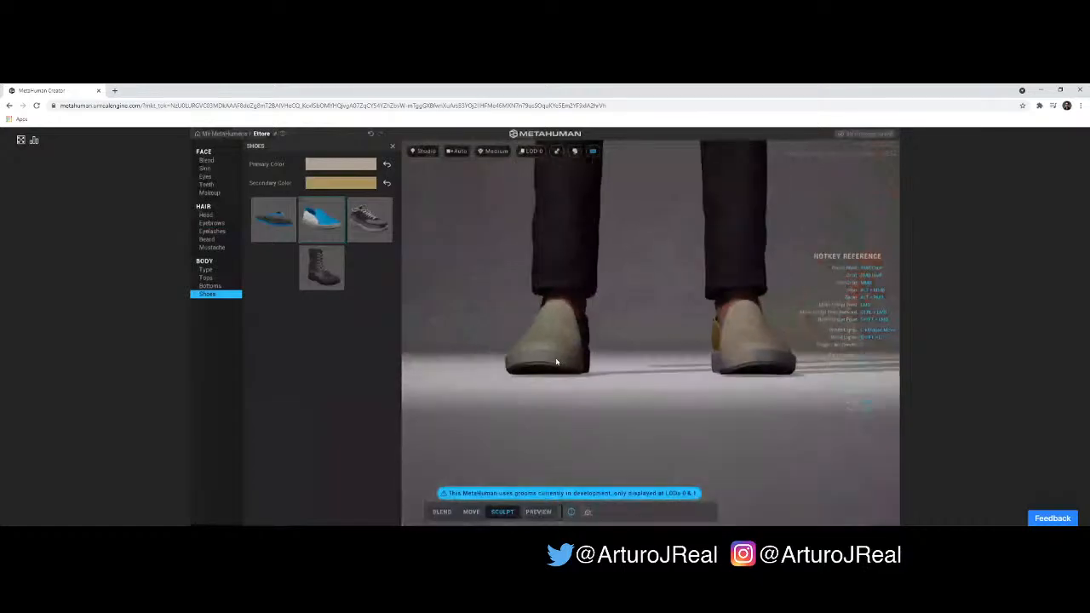
drag(570, 350, 609, 322)
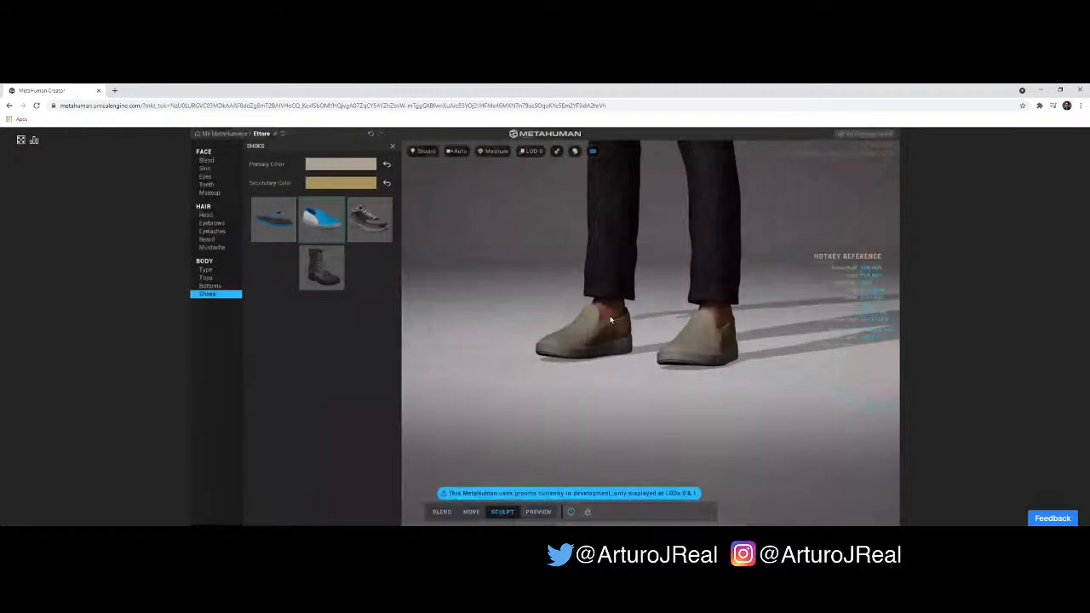
scroll(611, 319, down, 5)
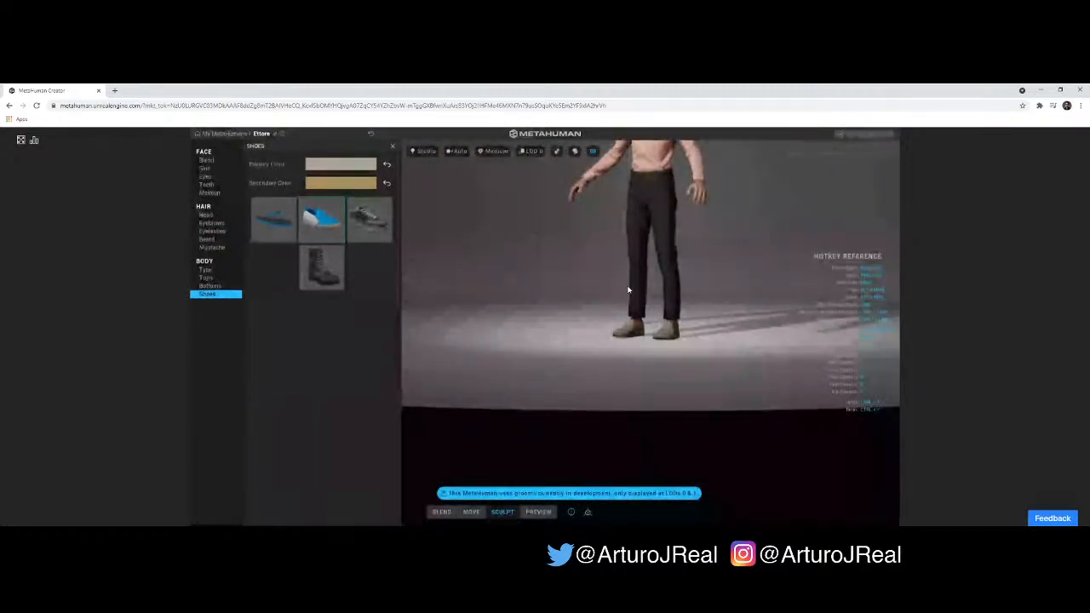
drag(648, 285, 573, 291)
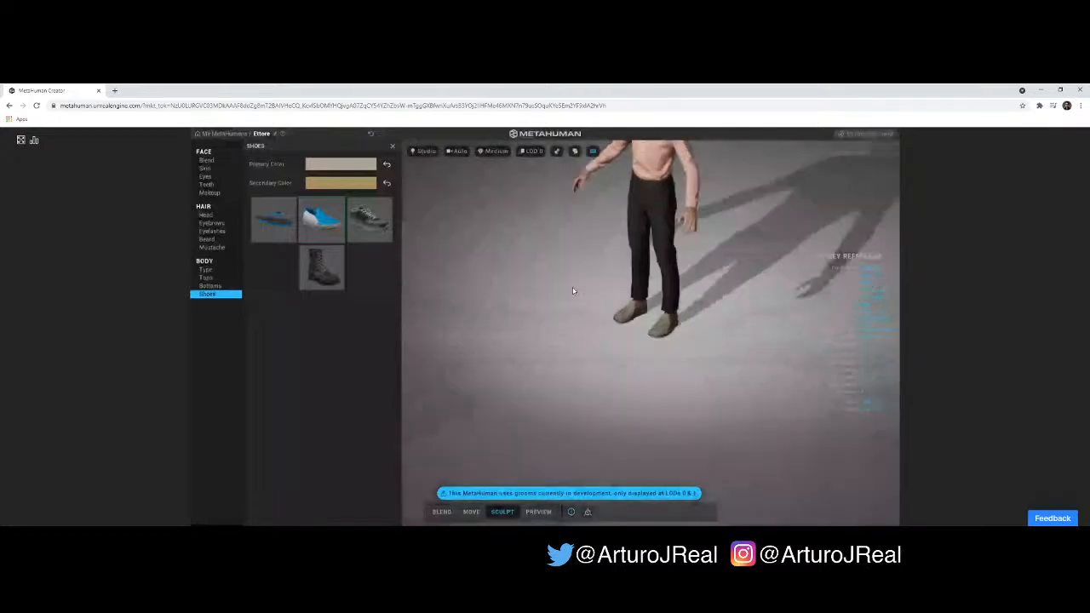
- Recolor the slip-on shoes with a light peach primary color and a very pale cyan secondary color
scroll(648, 333, up, 5)
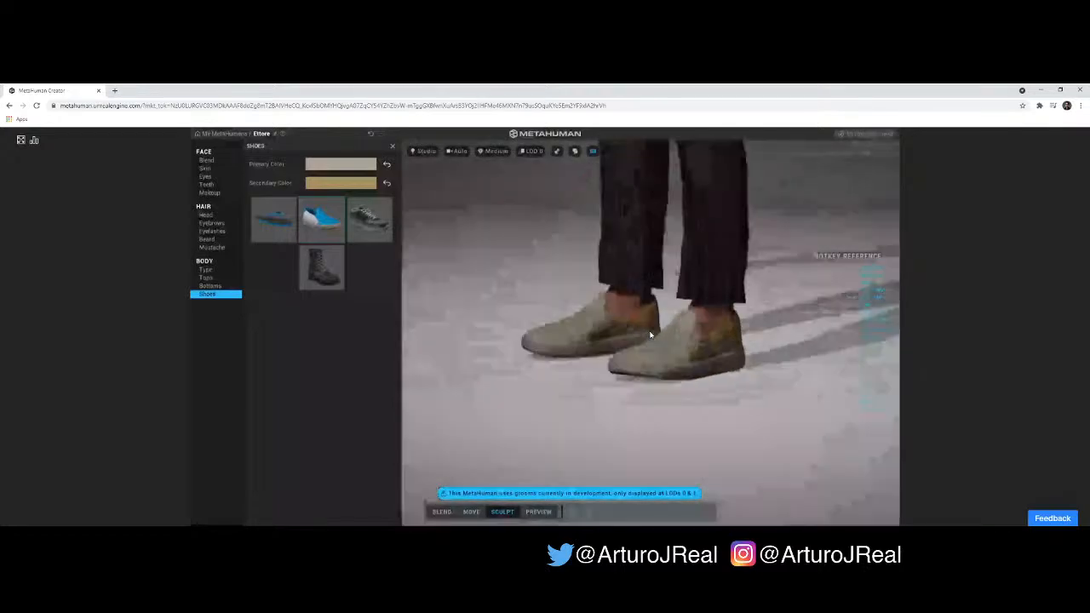
click(331, 164)
drag(336, 195, 381, 209)
click(289, 170)
click(321, 183)
drag(378, 204, 378, 201)
drag(338, 285, 329, 284)
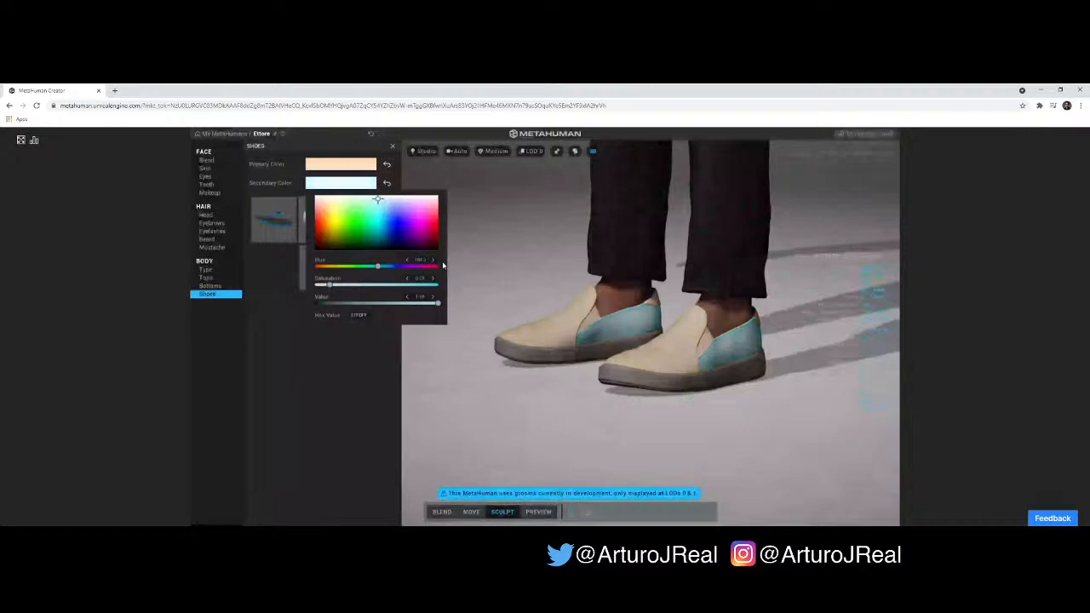
- Change the slip-on shoes' primary color to pale pink and check them with the trousers from farther away
click(324, 167)
drag(323, 187, 321, 189)
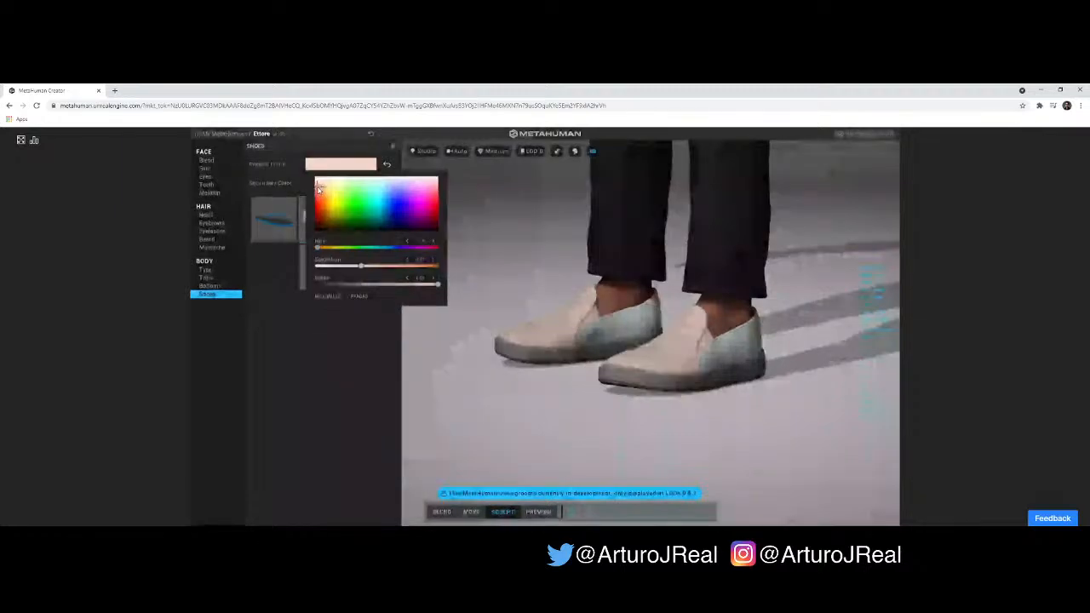
click(482, 300)
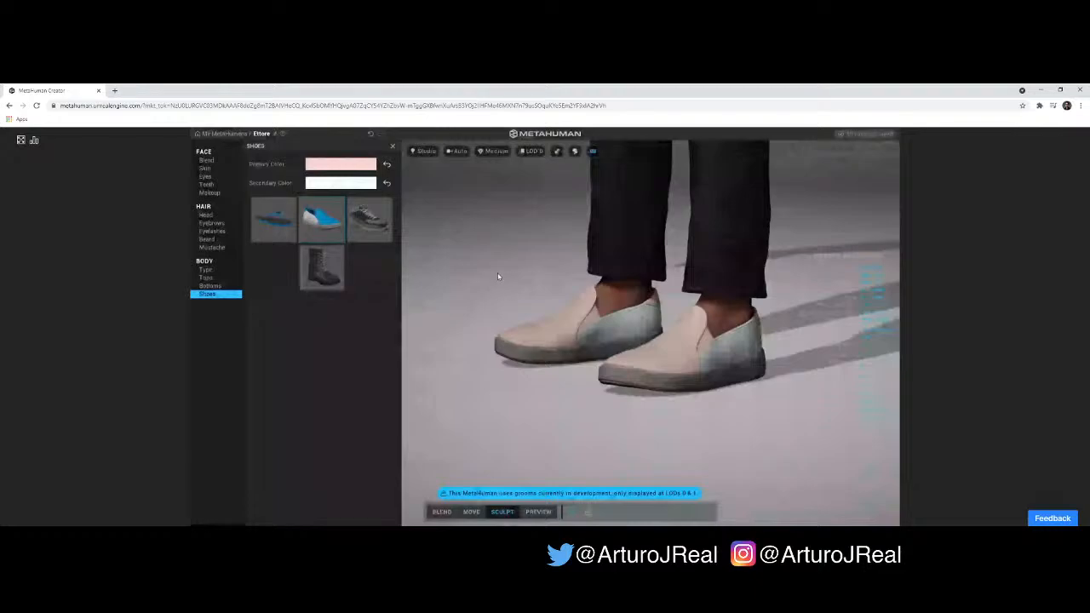
scroll(500, 281, down, 3)
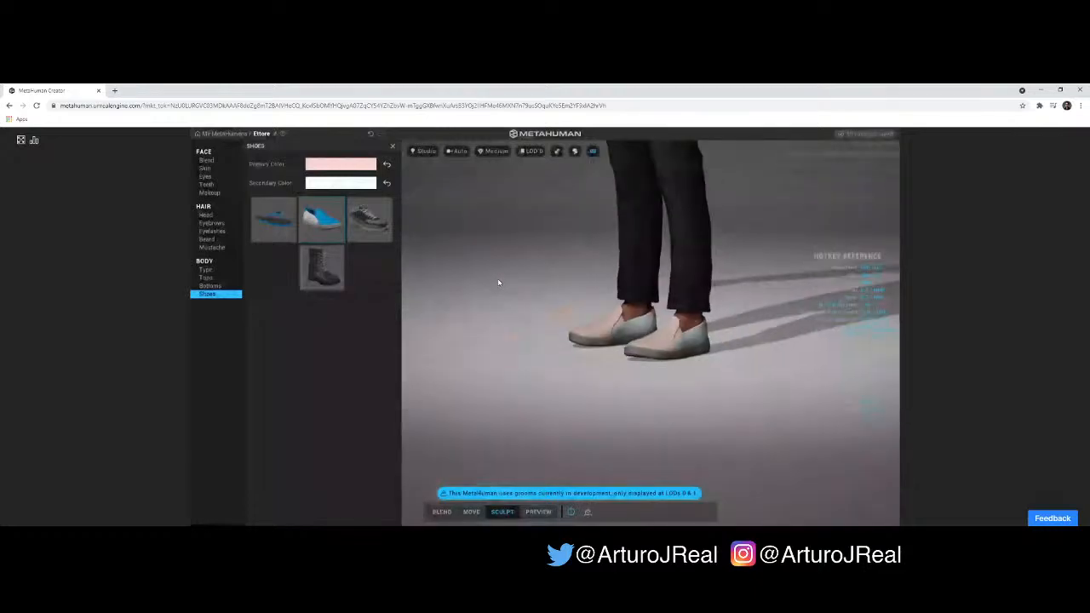
scroll(498, 282, down, 3)
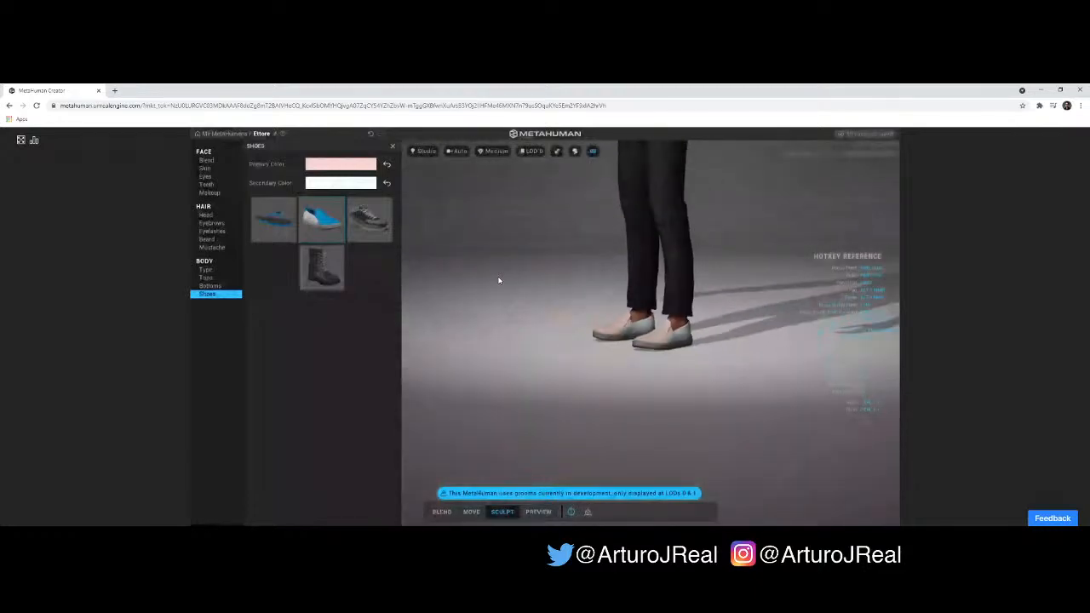
scroll(502, 279, down, 3)
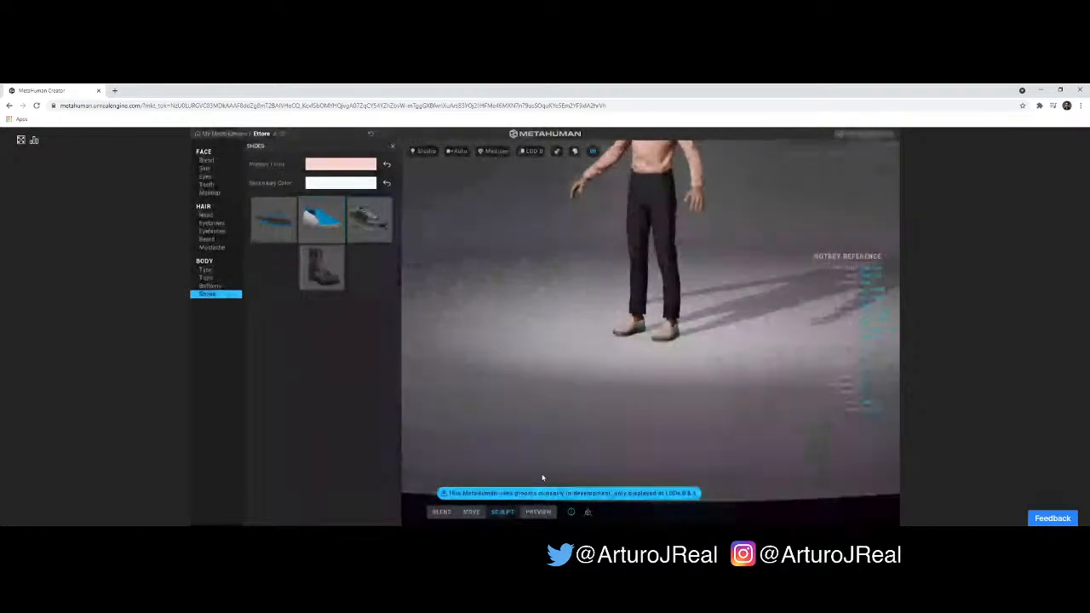
- Switch to Preview mode, play the character's animation and open the body type options
click(538, 512)
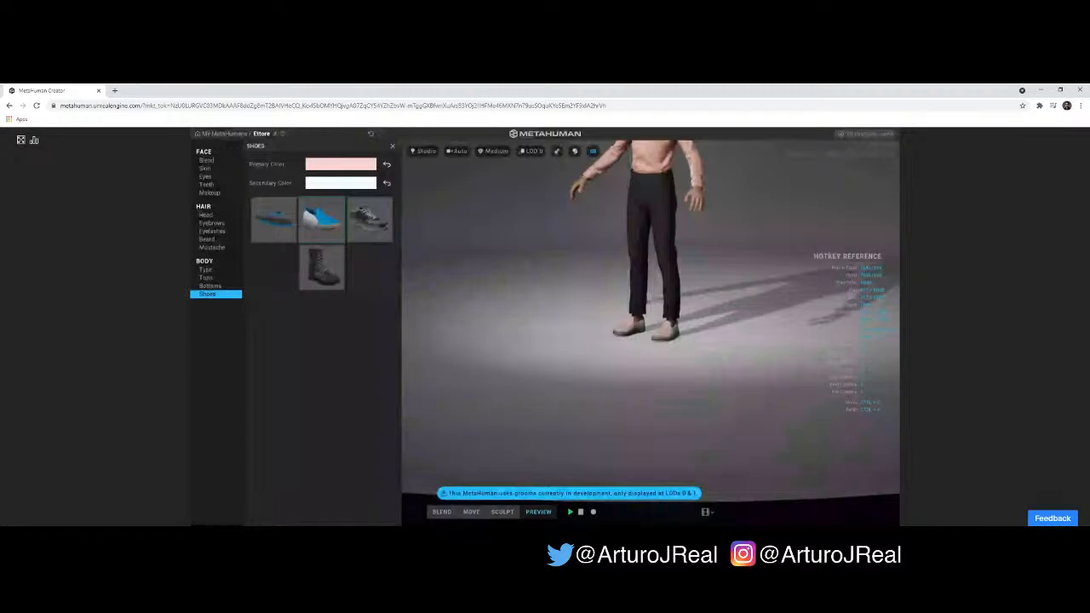
click(570, 512)
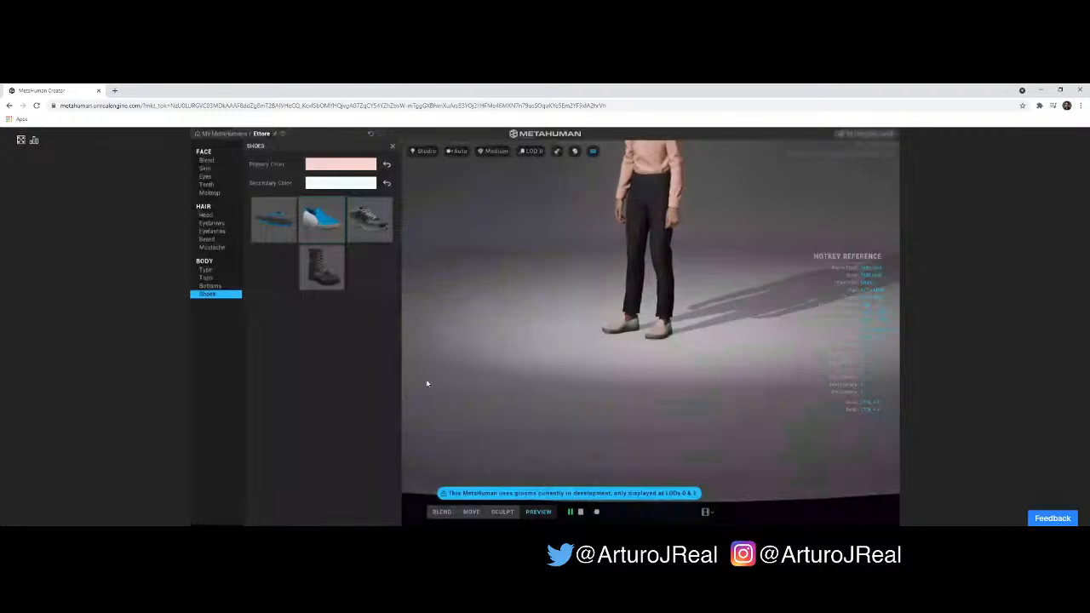
click(208, 270)
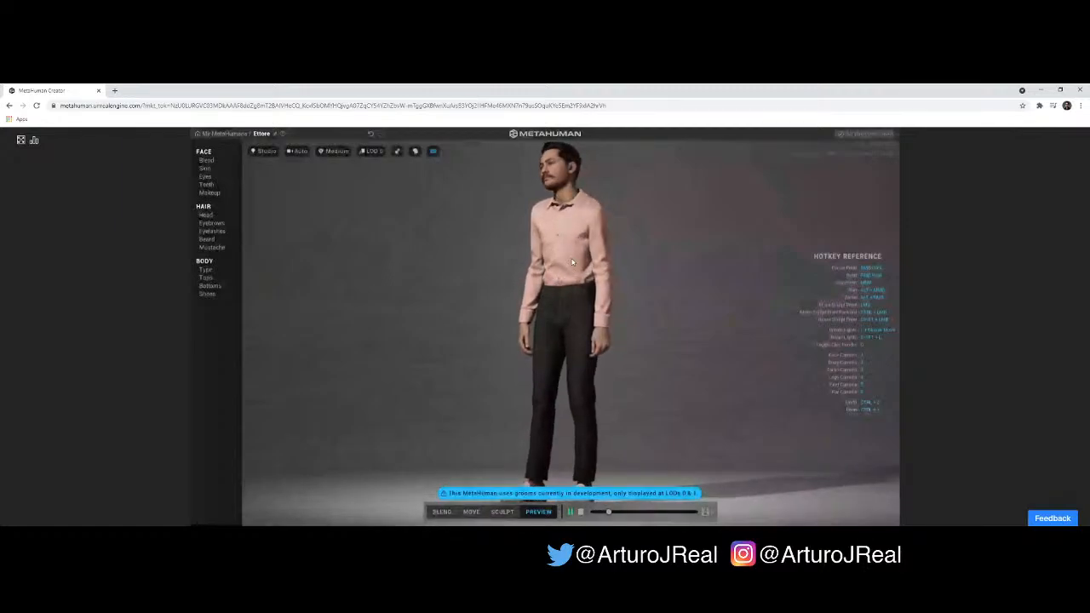
- View the animated character at LOD 7, return it to LOD 0 and pause the animation
click(373, 150)
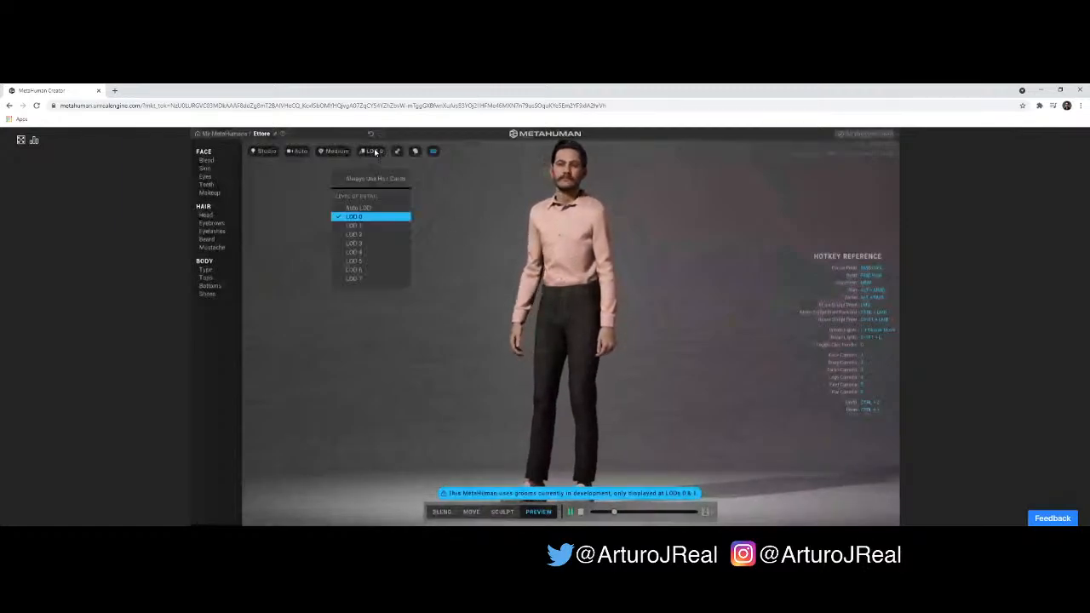
click(367, 278)
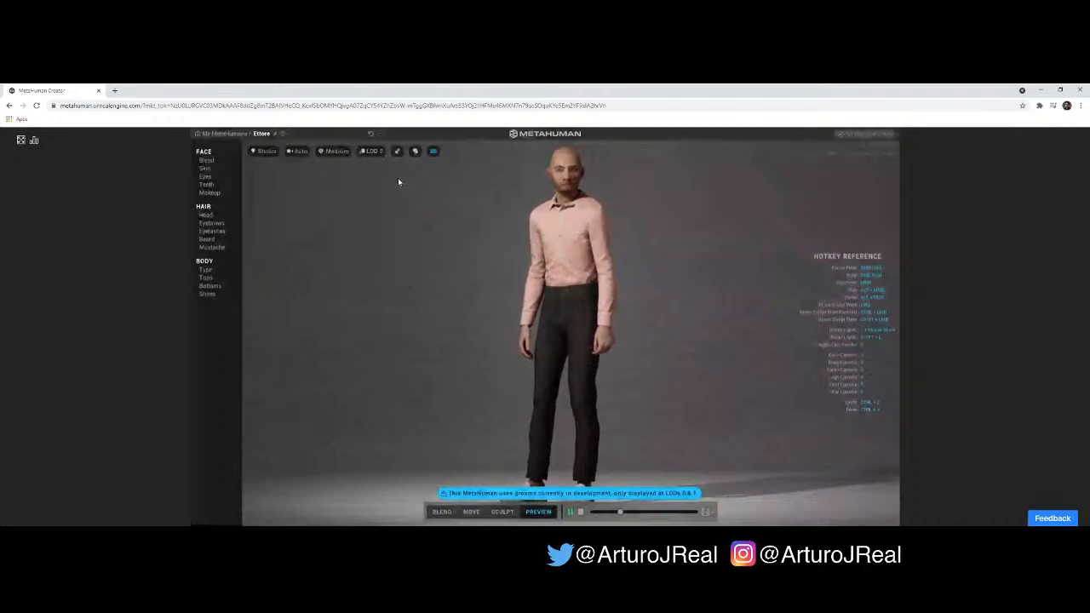
click(373, 151)
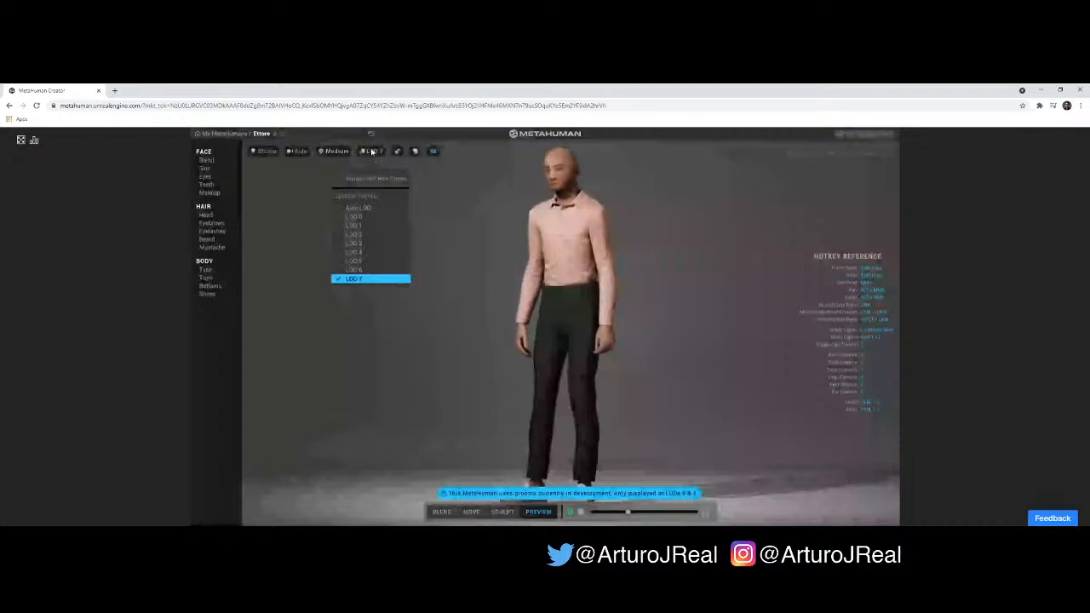
click(363, 218)
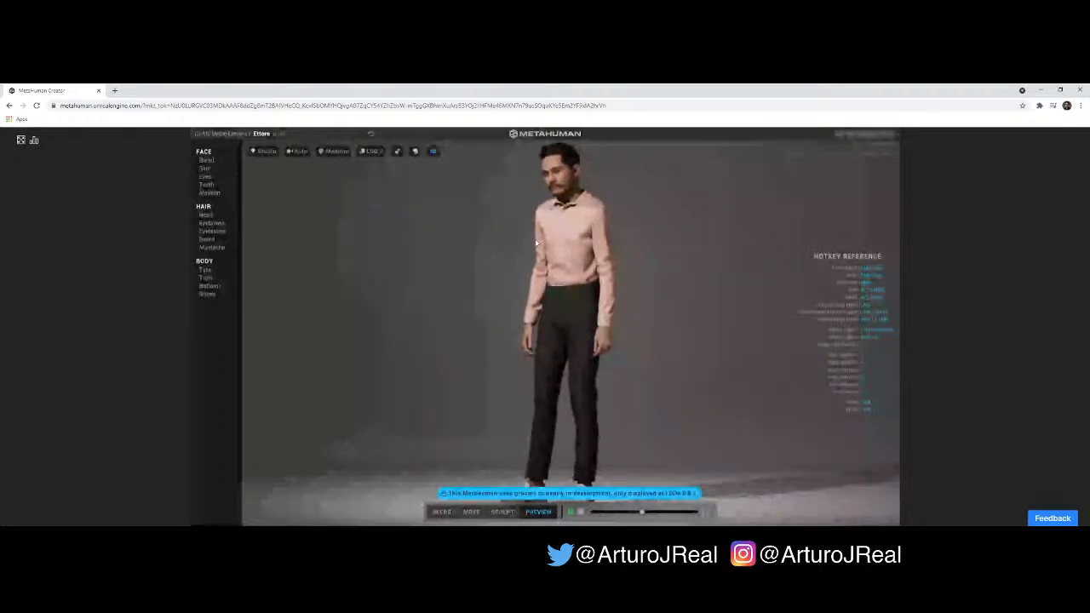
click(574, 512)
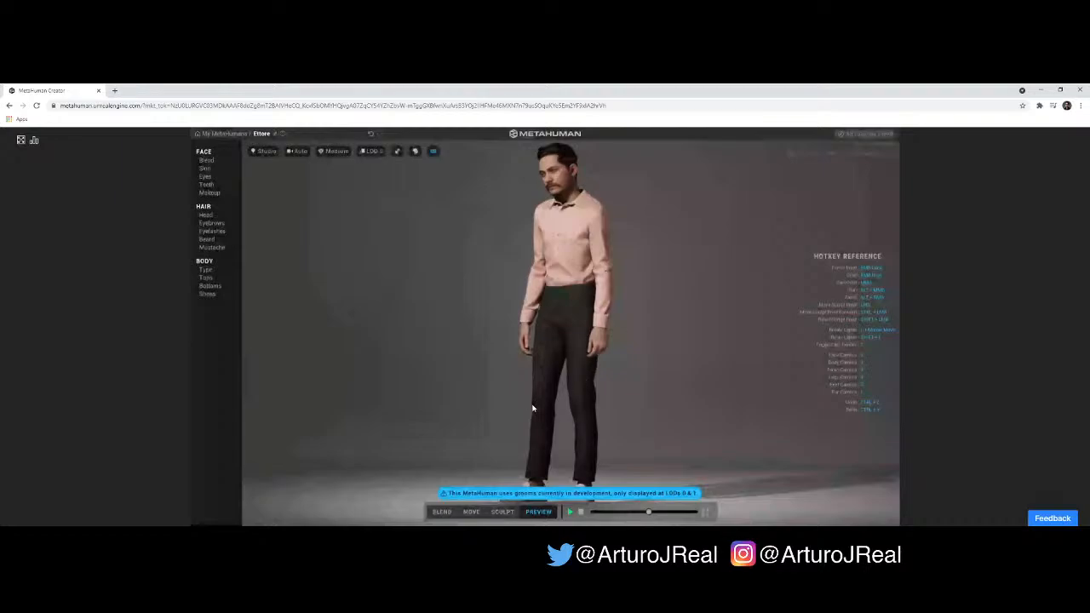
- Switch to Move mode and examine the face and its shaping curves from the front, in profile and at three-quarter angle
click(471, 512)
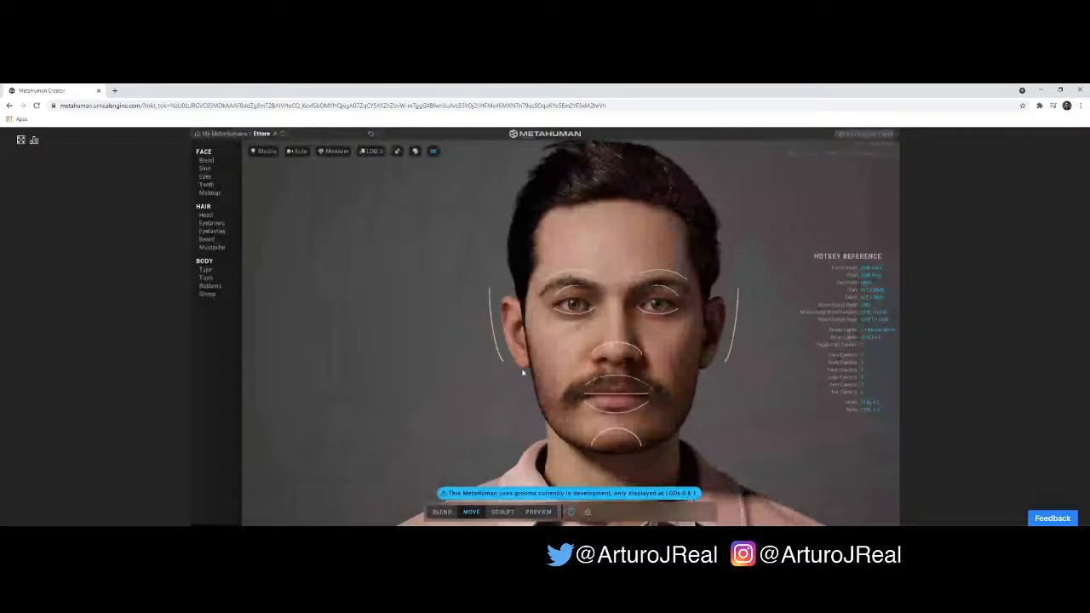
scroll(546, 385, down, 3)
scroll(686, 392, down, 2)
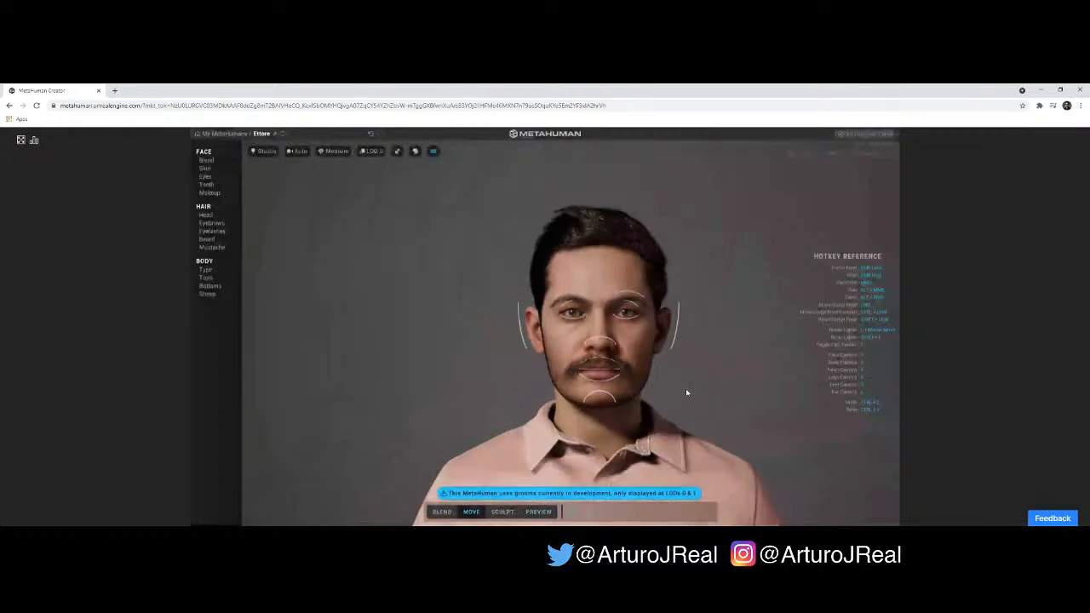
scroll(657, 400, down, 3)
drag(656, 400, 446, 398)
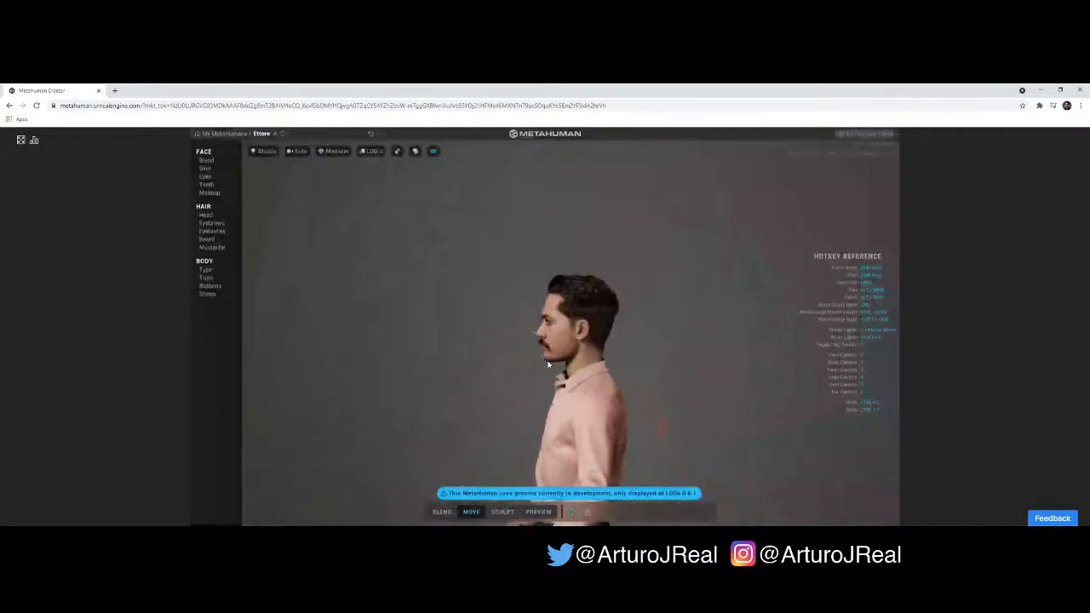
scroll(548, 364, up, 2)
scroll(550, 357, up, 3)
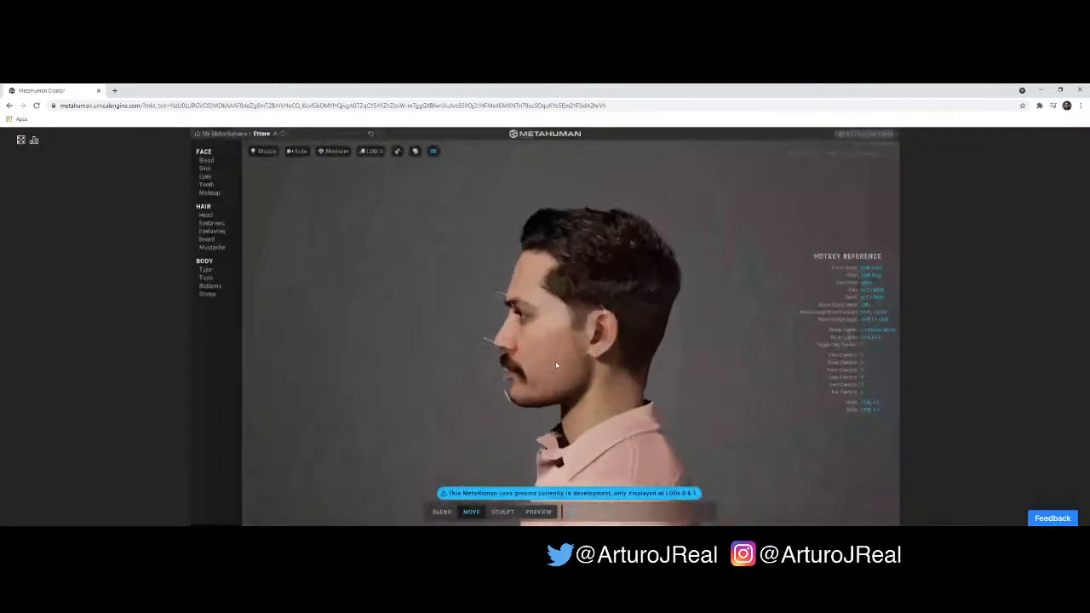
scroll(545, 379, up, 3)
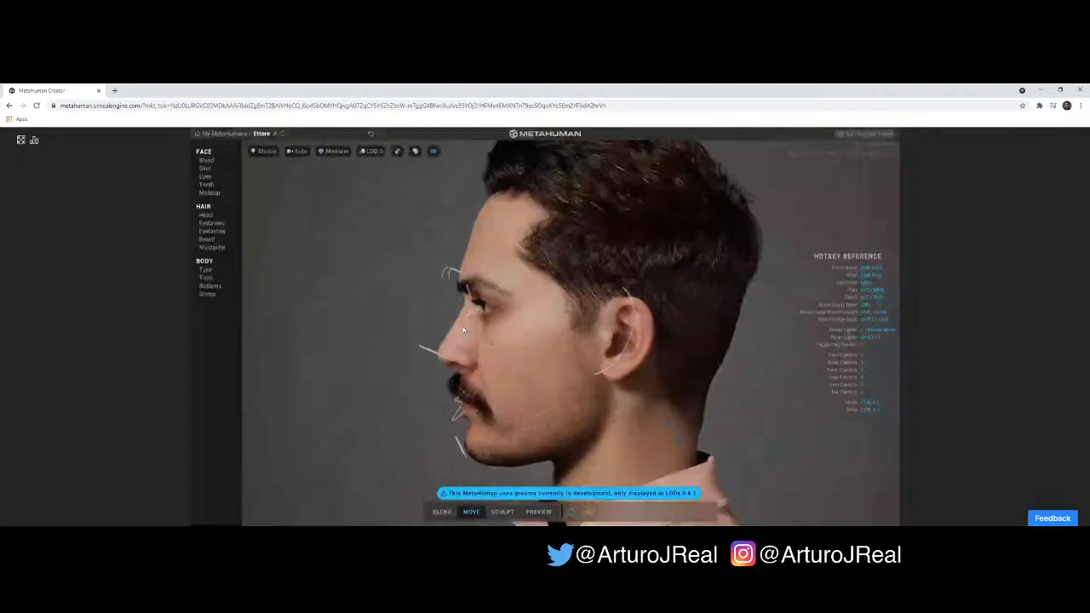
scroll(455, 328, up, 3)
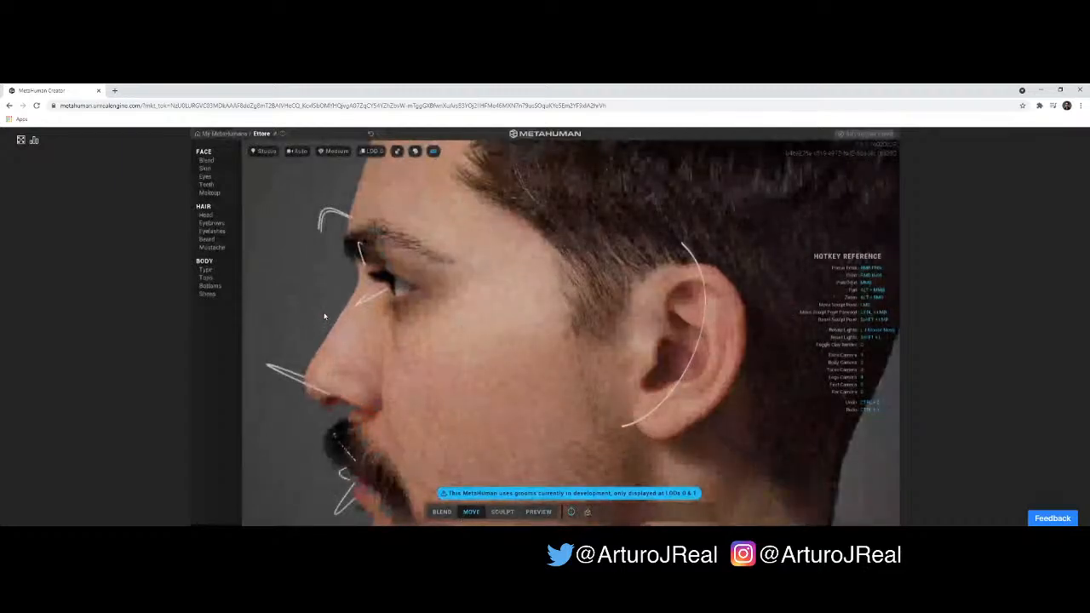
right_drag(325, 316, 414, 330)
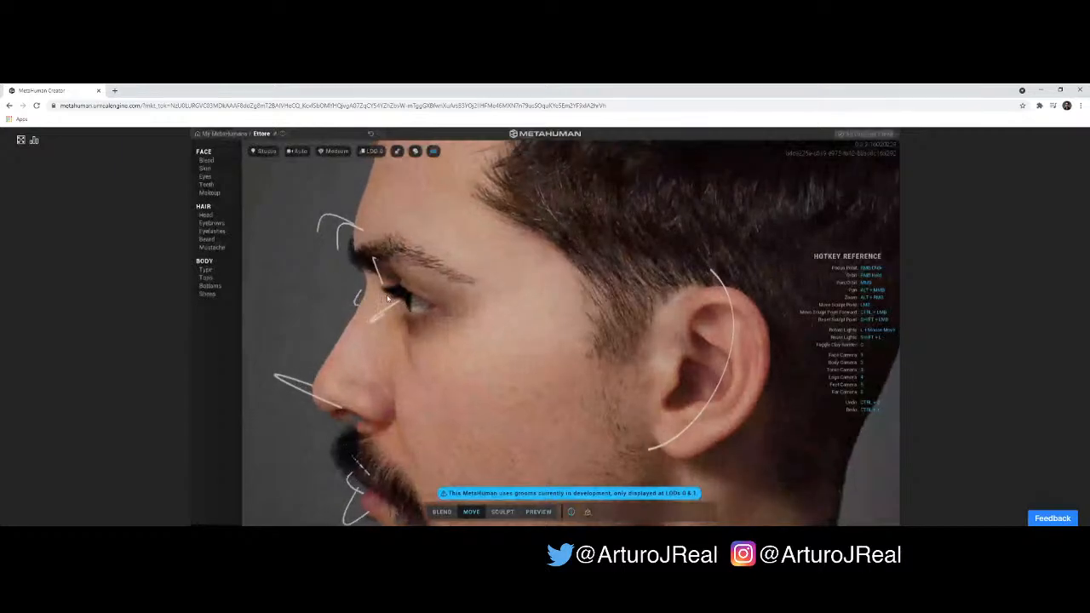
right_drag(388, 299, 433, 297)
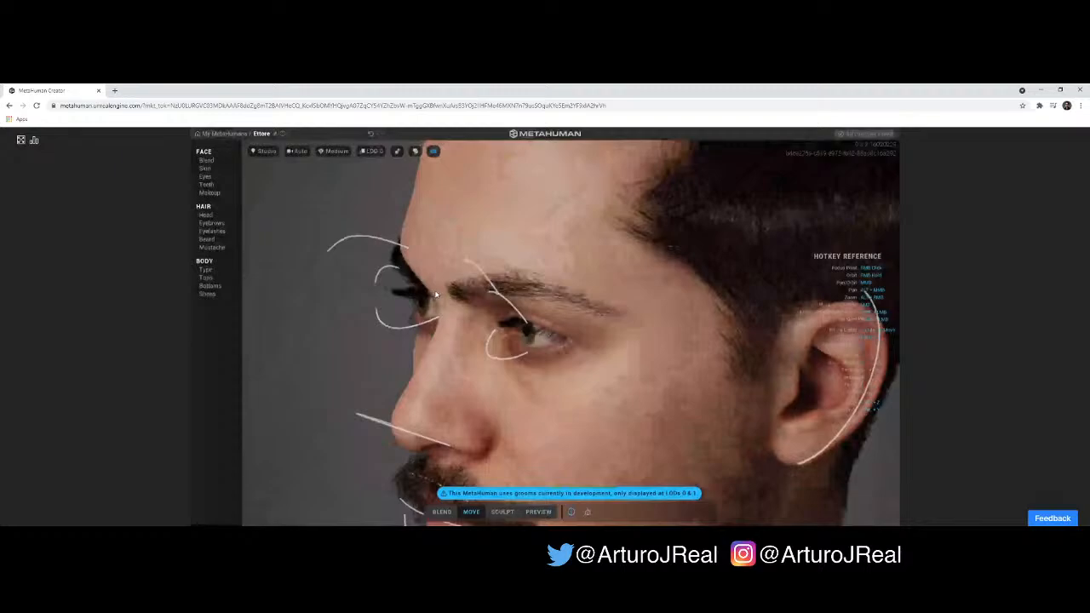
right_drag(348, 288, 388, 288)
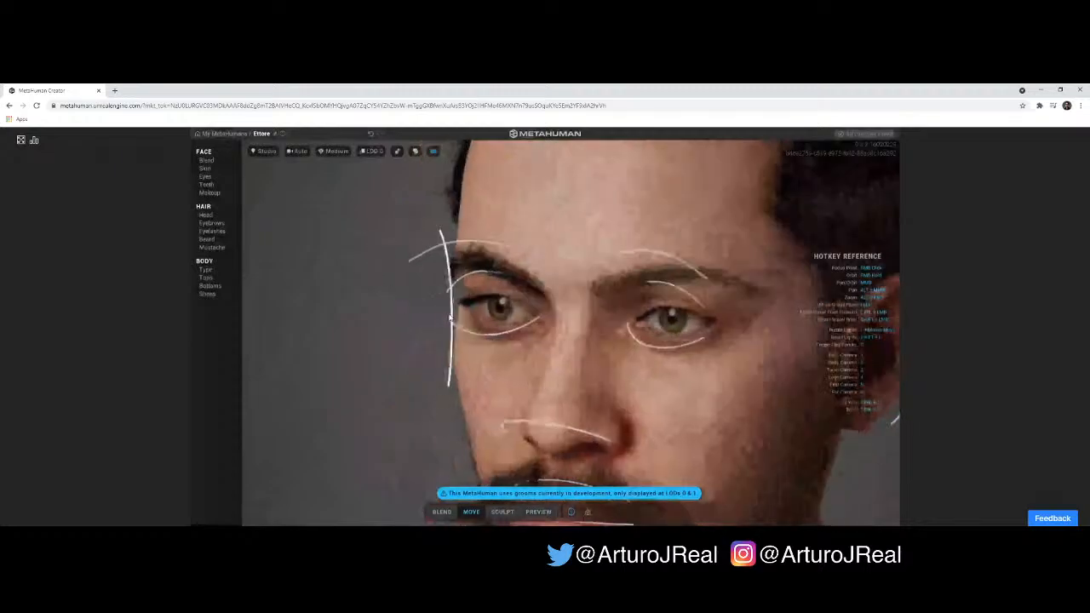
right_drag(449, 314, 462, 318)
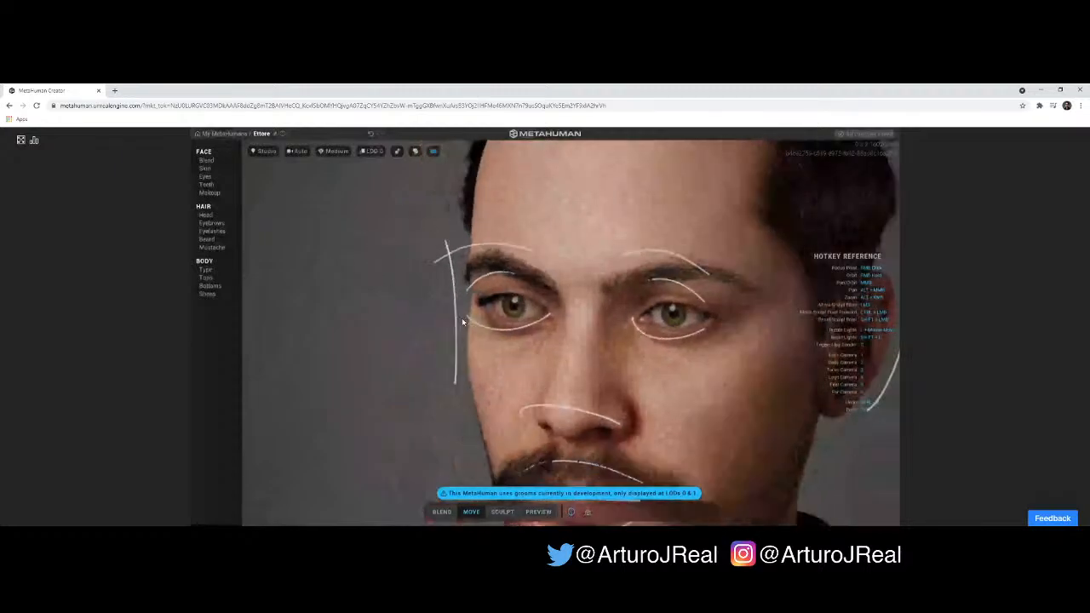
scroll(463, 322, down, 3)
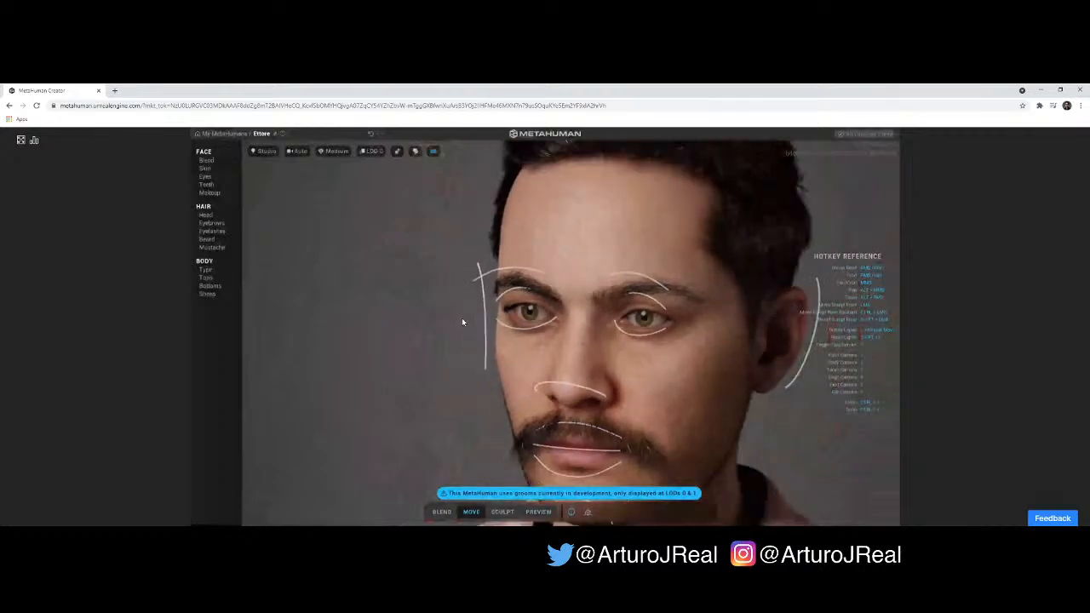
scroll(463, 322, down, 4)
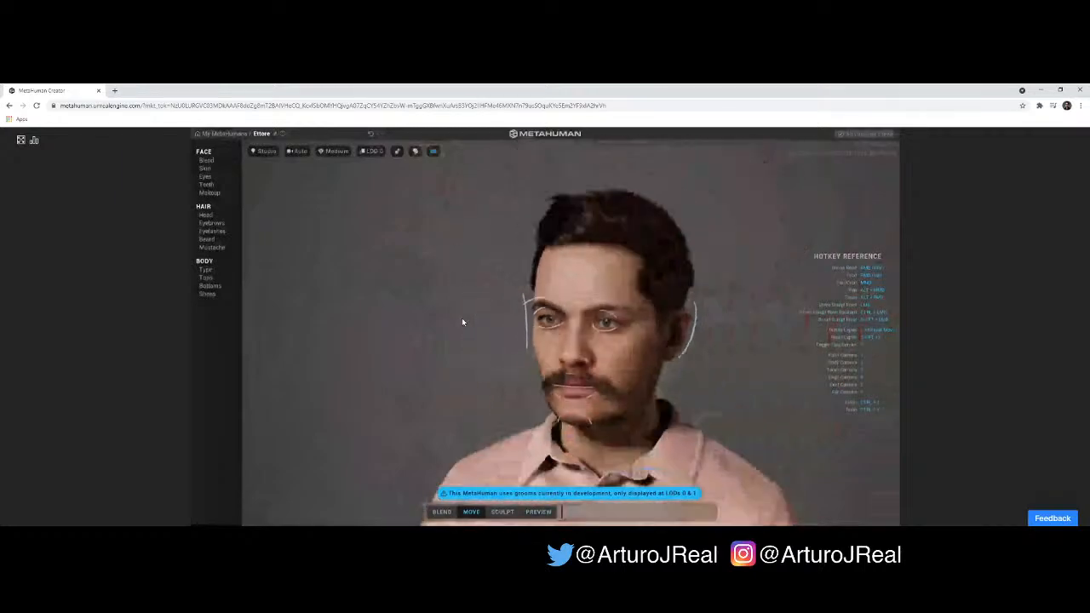
scroll(462, 322, down, 4)
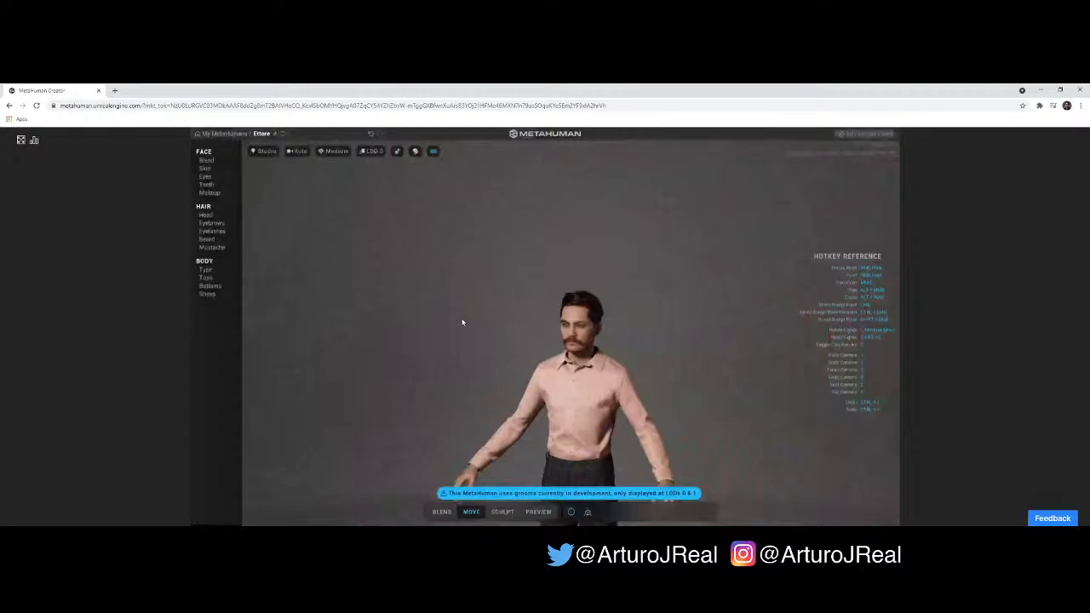
- Examine the finished head and facial hair up close from below, in profile and at three-quarter angle
scroll(644, 347, up, 3)
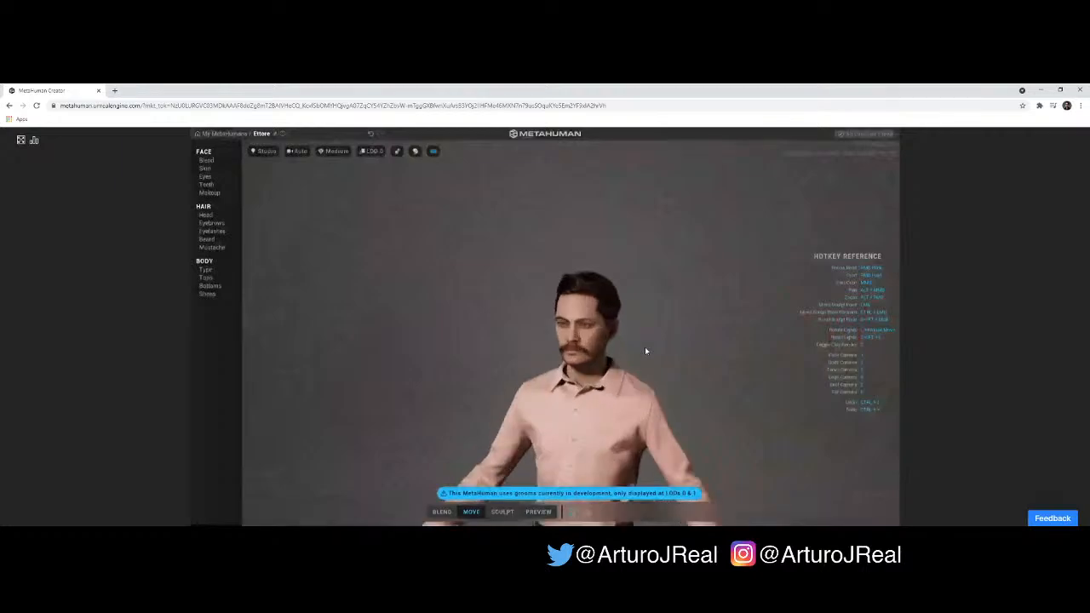
right_drag(694, 369, 620, 330)
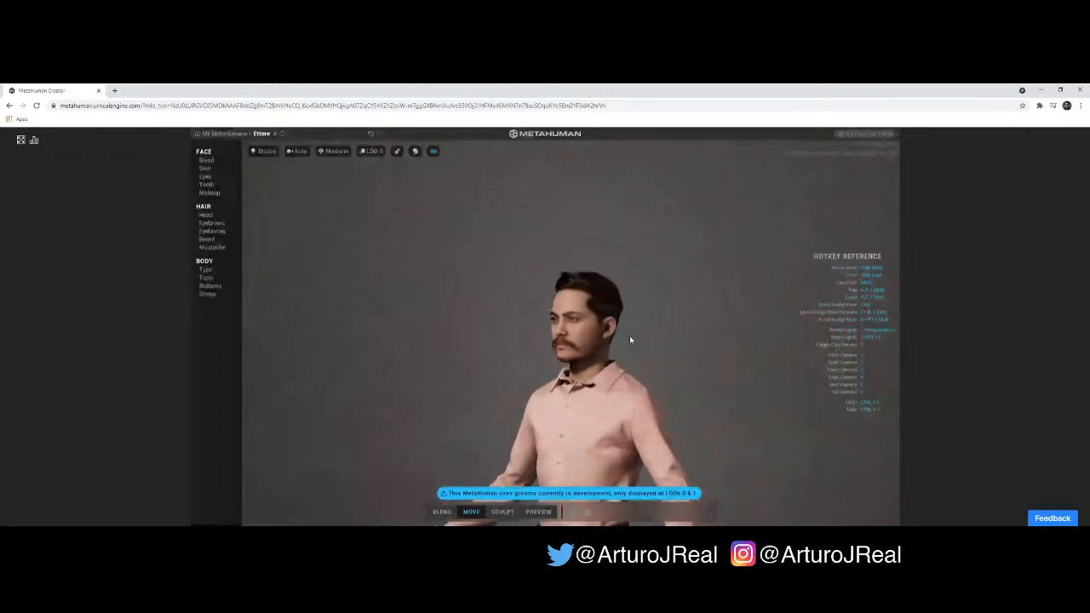
scroll(630, 337, up, 3)
scroll(640, 341, up, 2)
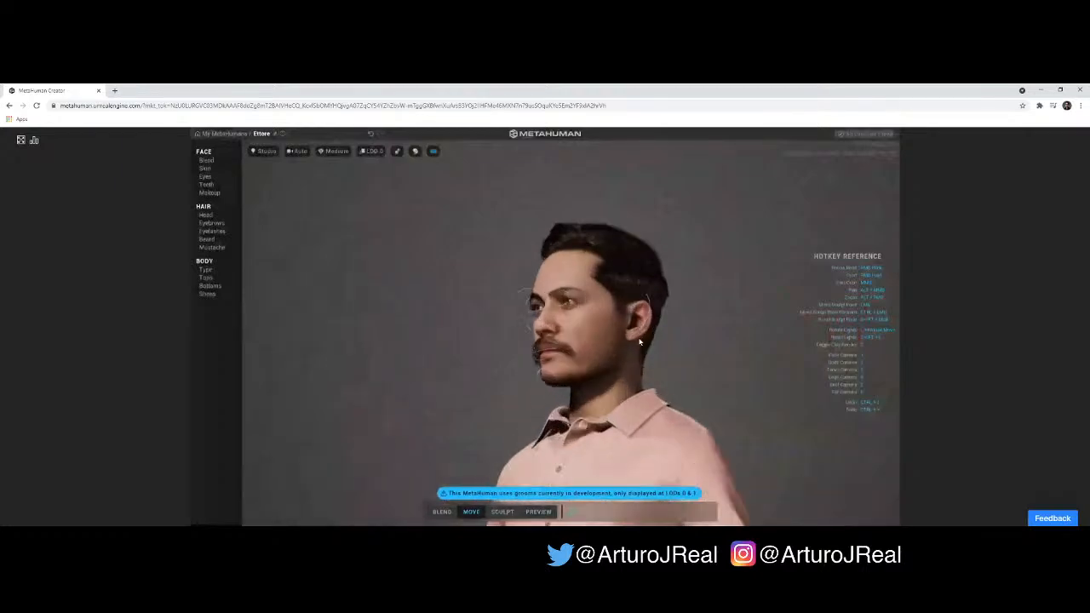
scroll(718, 360, up, 3)
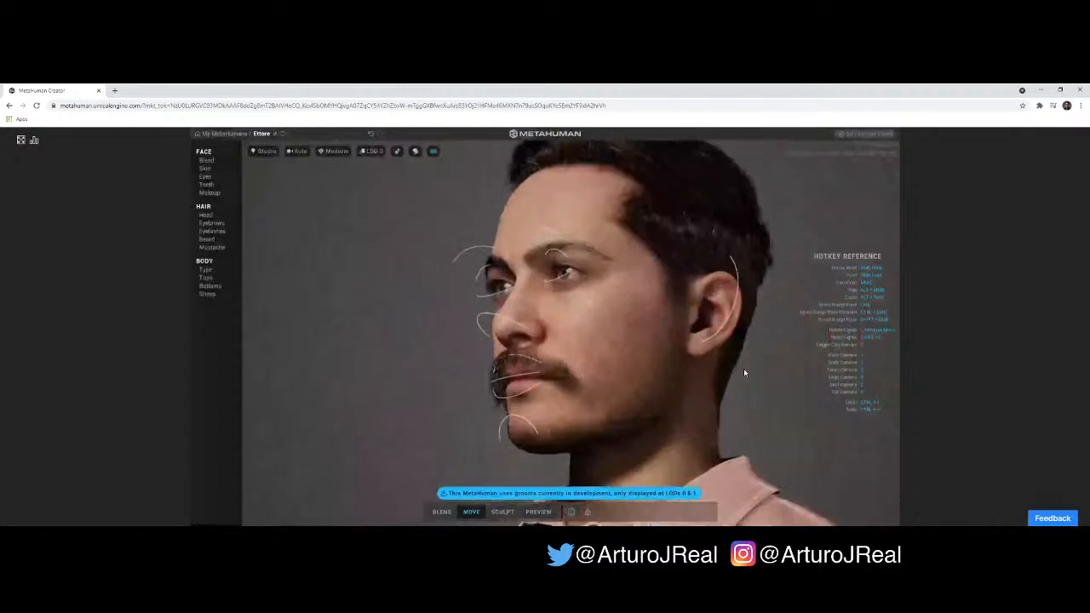
right_drag(744, 372, 668, 370)
right_drag(680, 324, 714, 312)
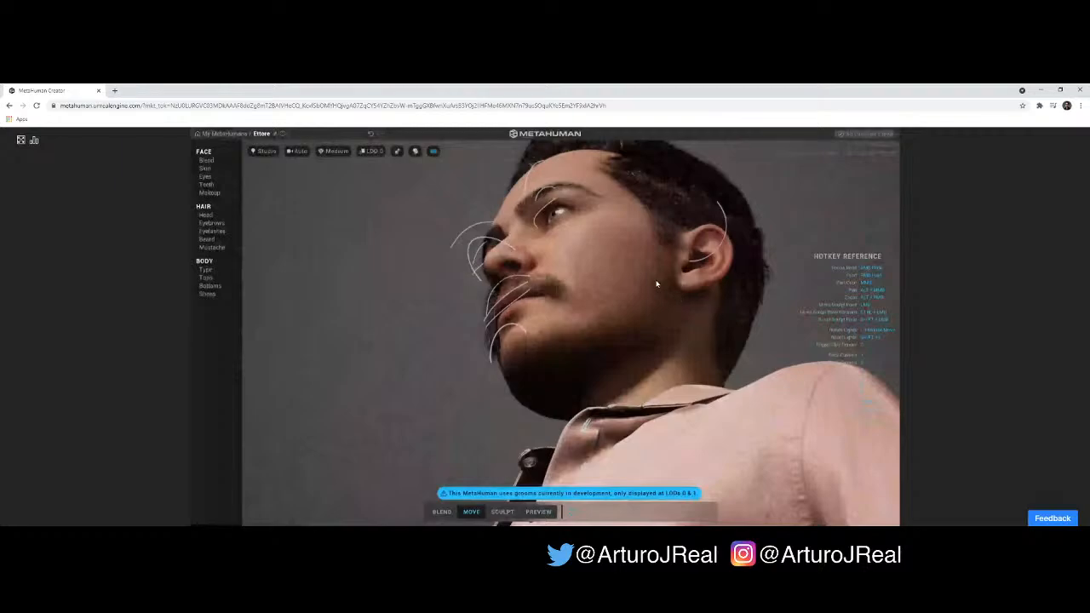
right_drag(643, 263, 676, 342)
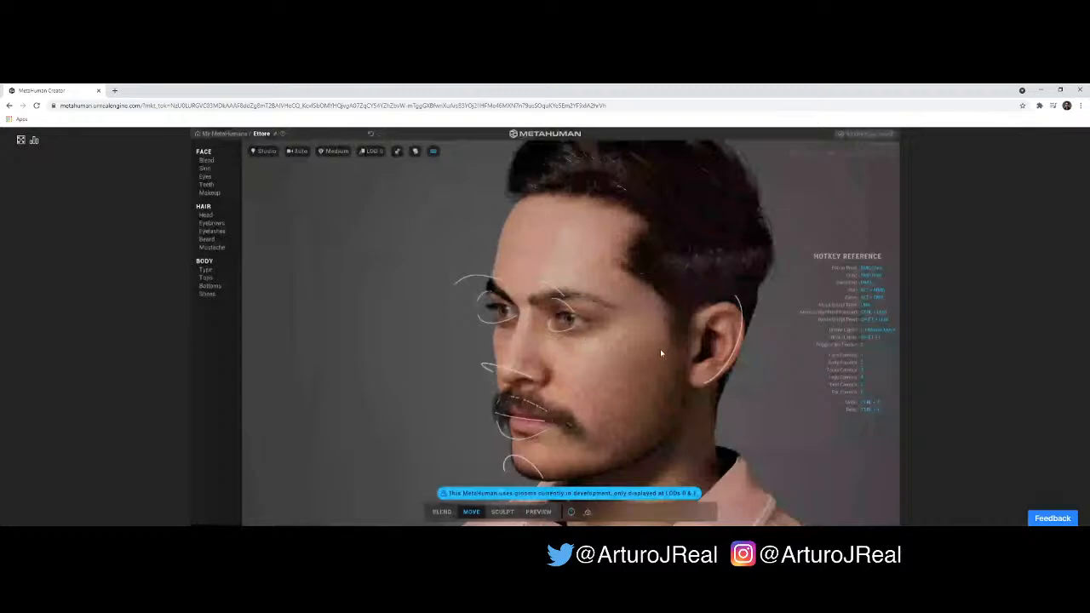
drag(601, 362, 568, 357)
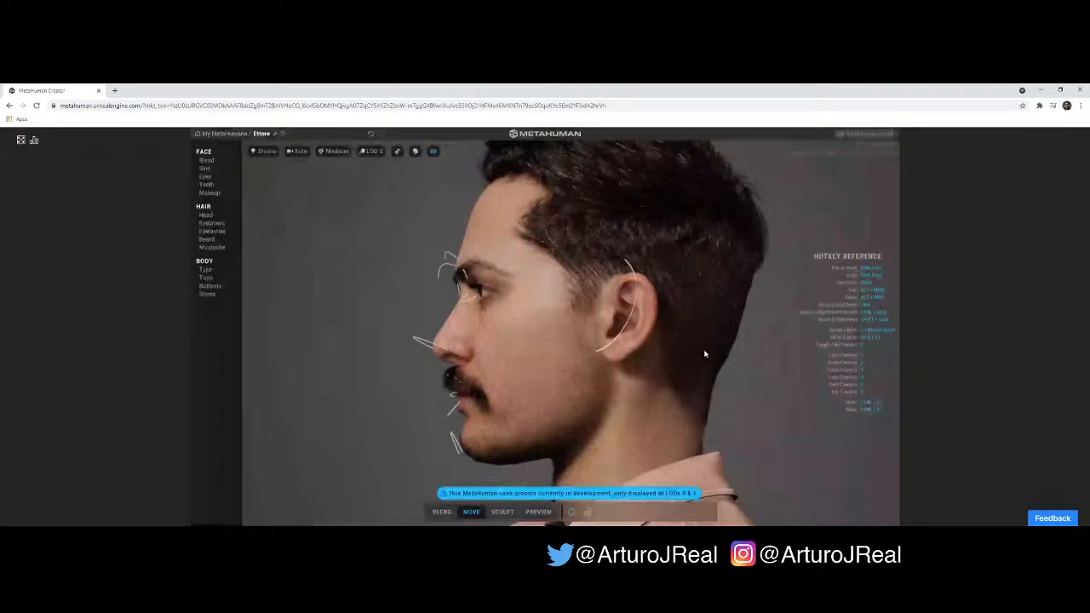
drag(705, 354, 652, 330)
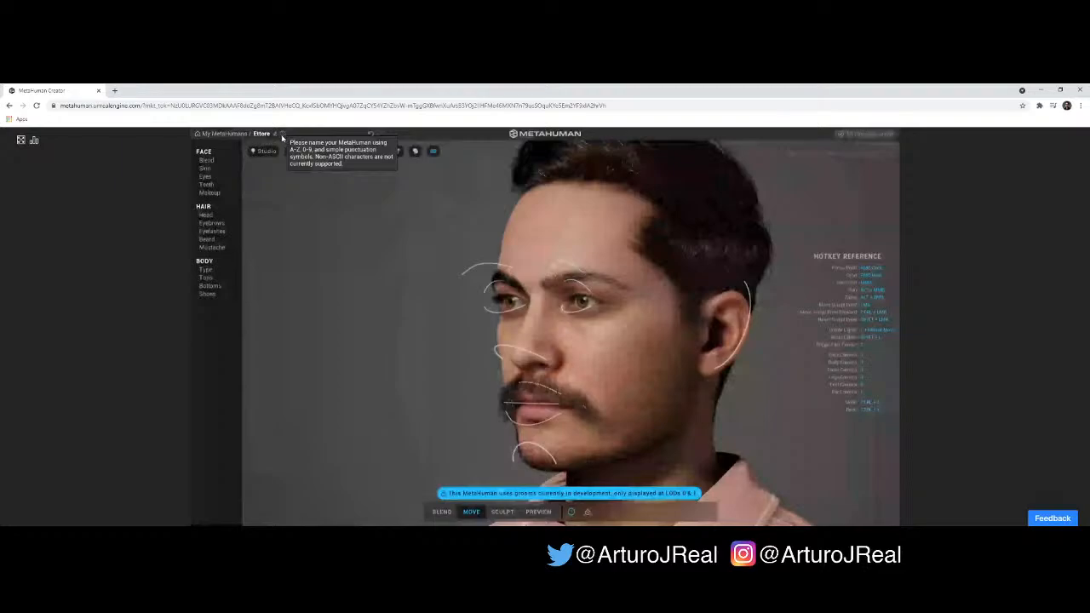
- Show the streaming statistics and view the character full screen in Blend mode
click(34, 141)
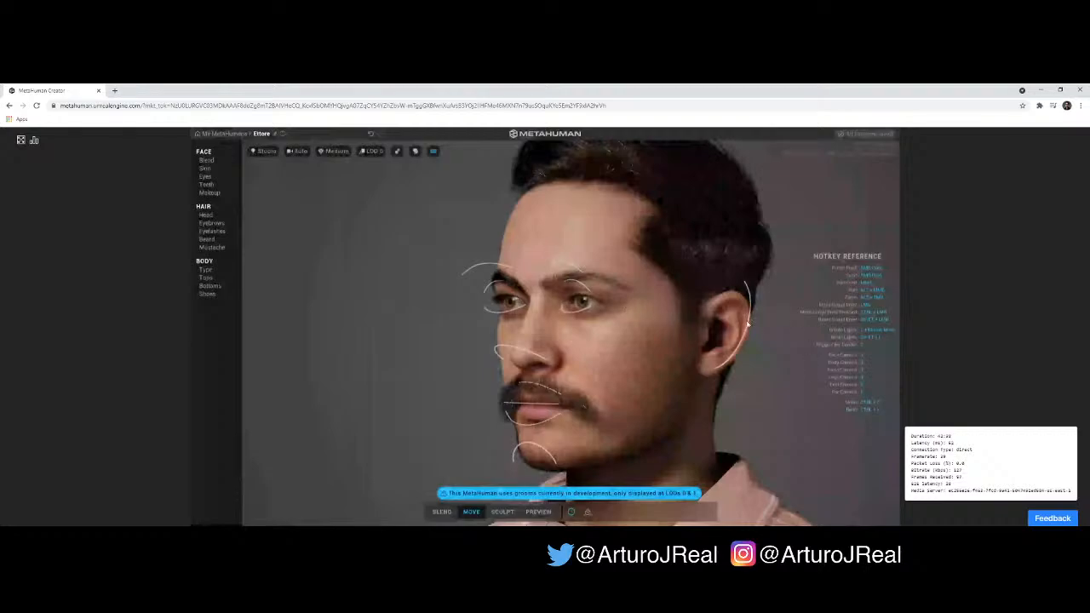
click(21, 141)
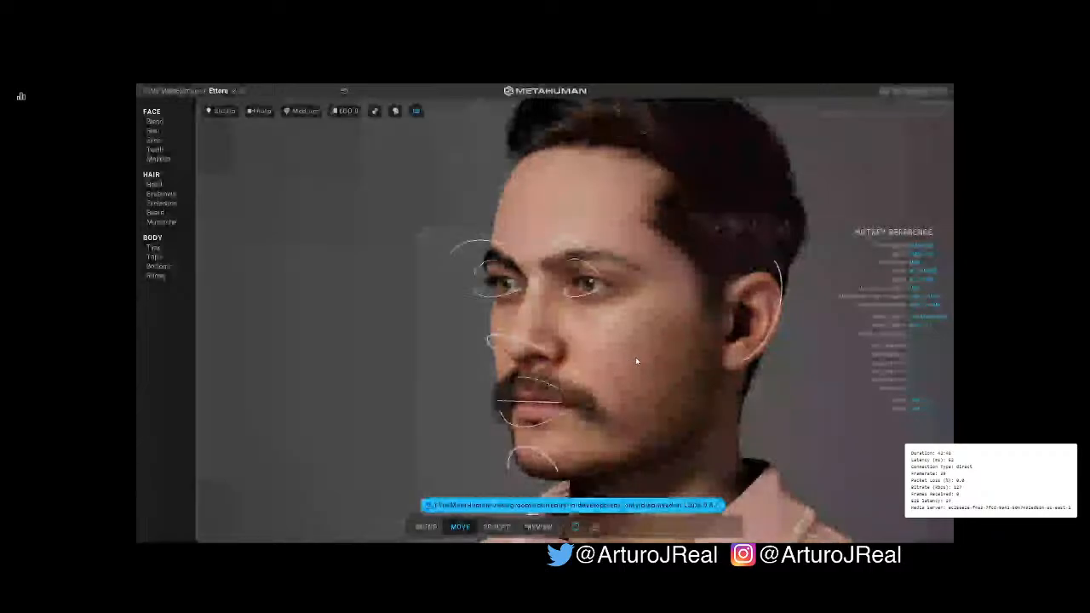
click(423, 526)
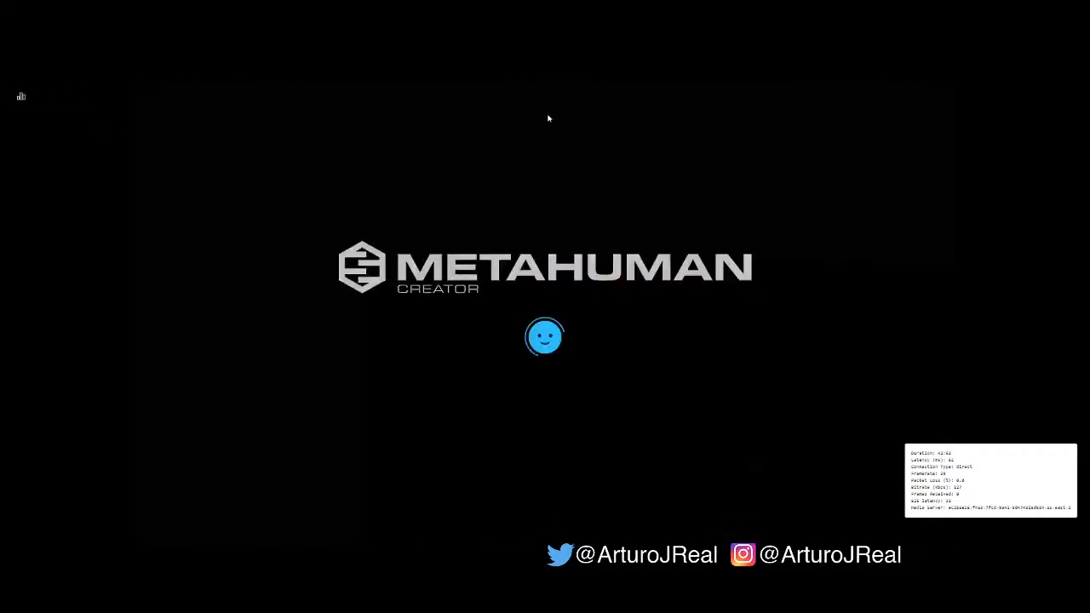
- Return to the My MetaHumans gallery and examine the saved Ettore character at three-quarter angle and from below
click(548, 117)
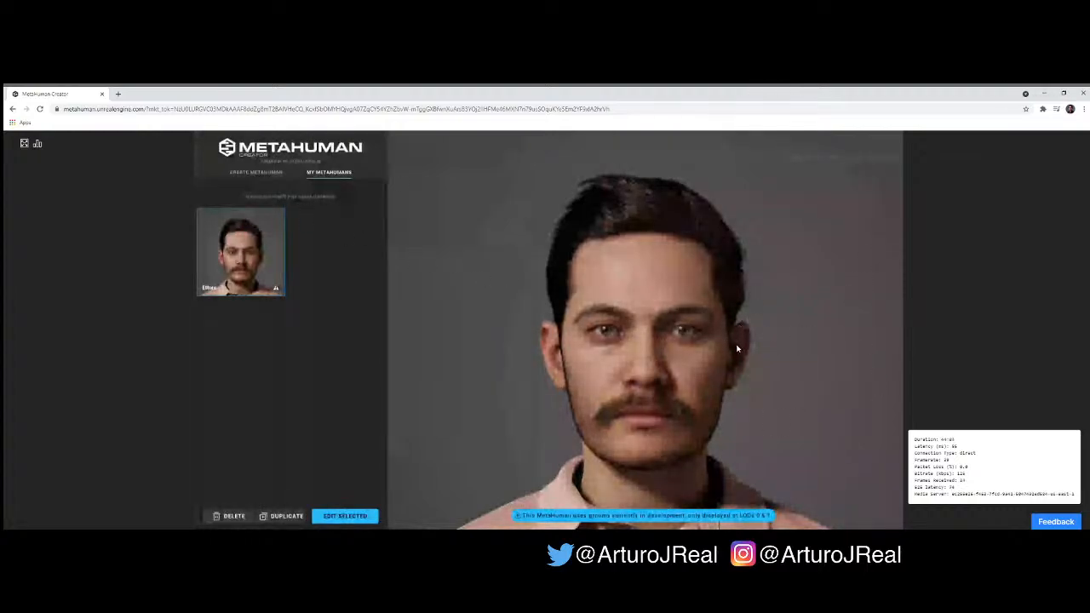
drag(721, 350, 554, 292)
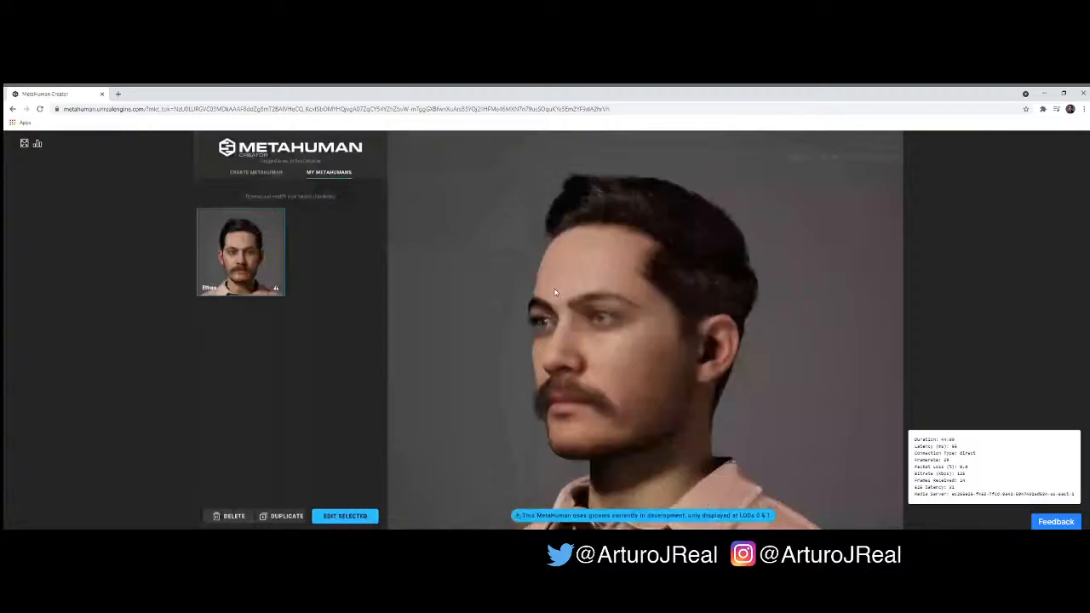
drag(626, 298, 716, 387)
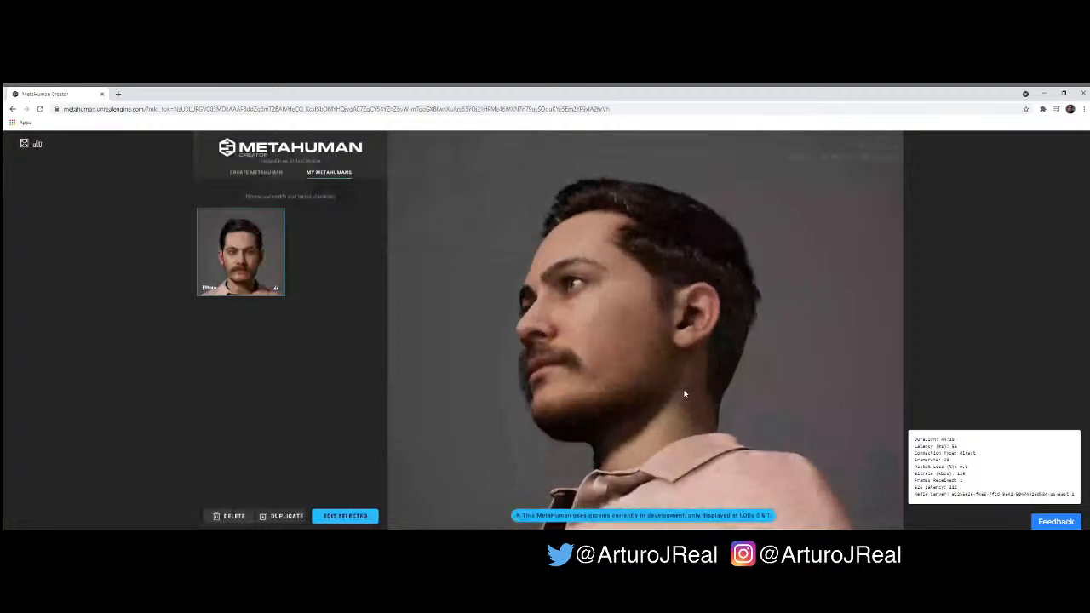